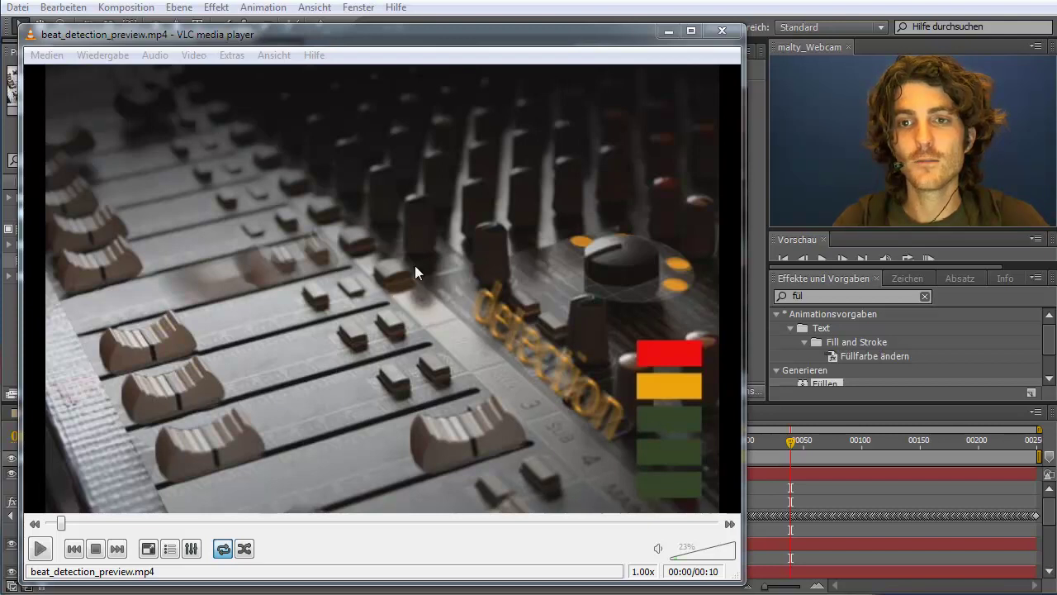
Step: Preview beat_detection_preview.mp4 in VLC until about 00:05, then minimize the player
{"action": "left_click", "coordinate": [39, 549]}
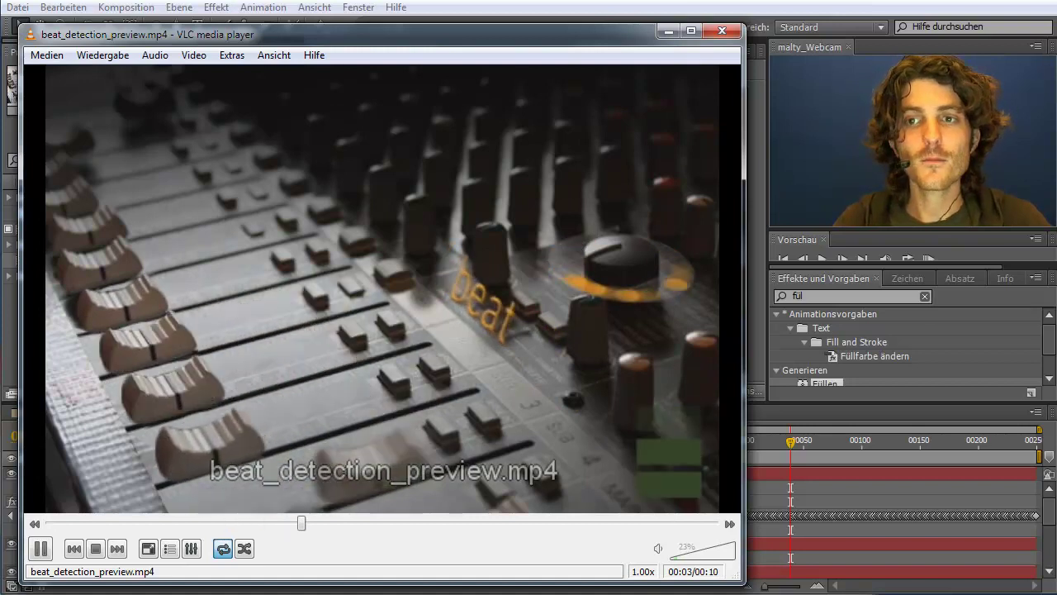
{"action": "left_click", "coordinate": [44, 546]}
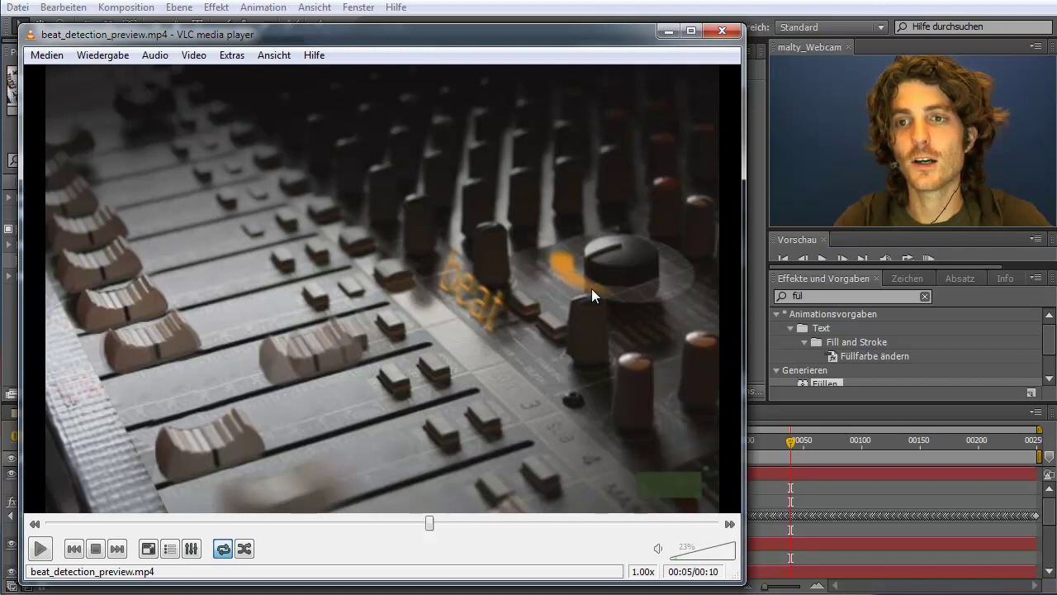
{"action": "left_click", "coordinate": [668, 31]}
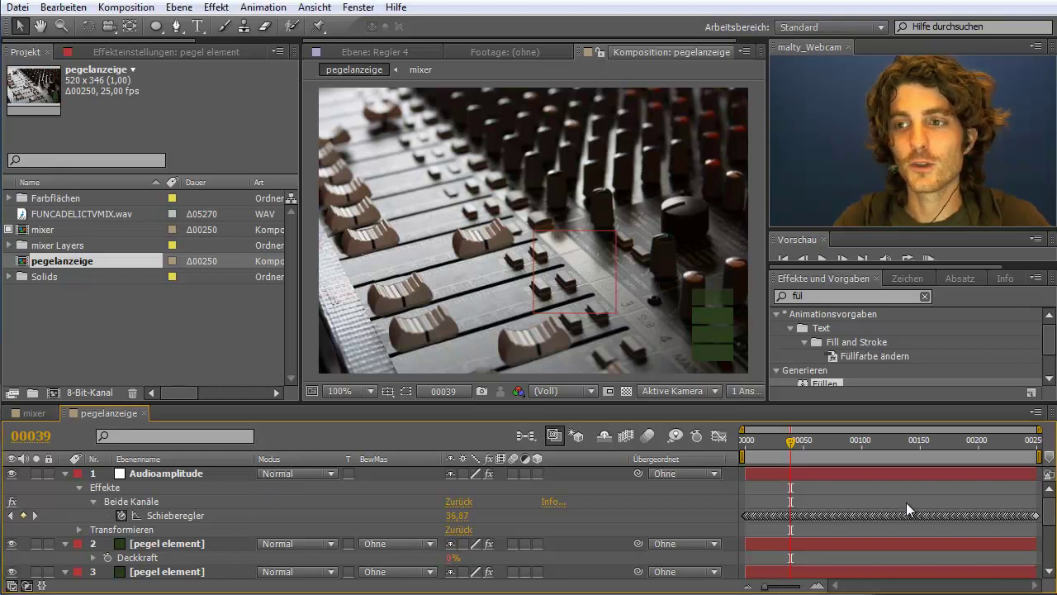
Step: Collapse the Deckkraft properties of the pegel element layers 2 through 7
{"action": "left_click", "coordinate": [63, 543]}
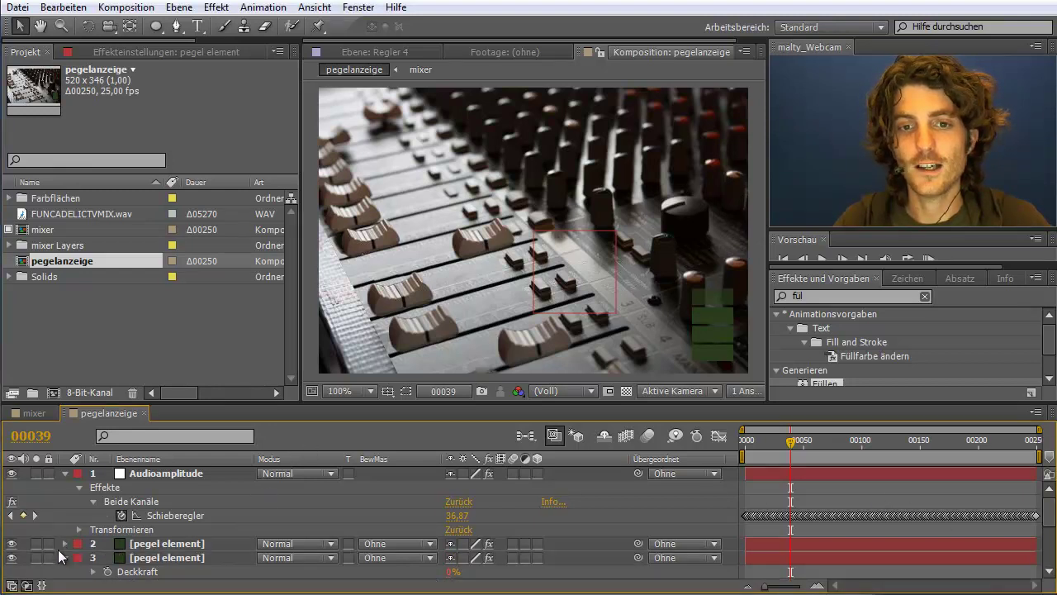
{"action": "left_click", "coordinate": [48, 229]}
{"action": "left_click", "coordinate": [55, 259]}
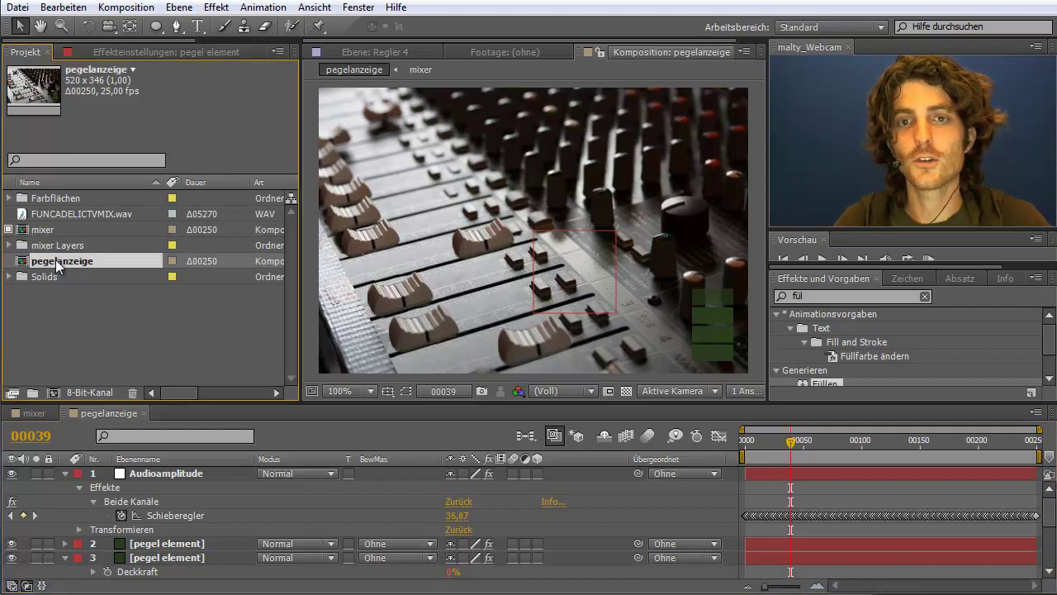
{"action": "left_click", "coordinate": [65, 558]}
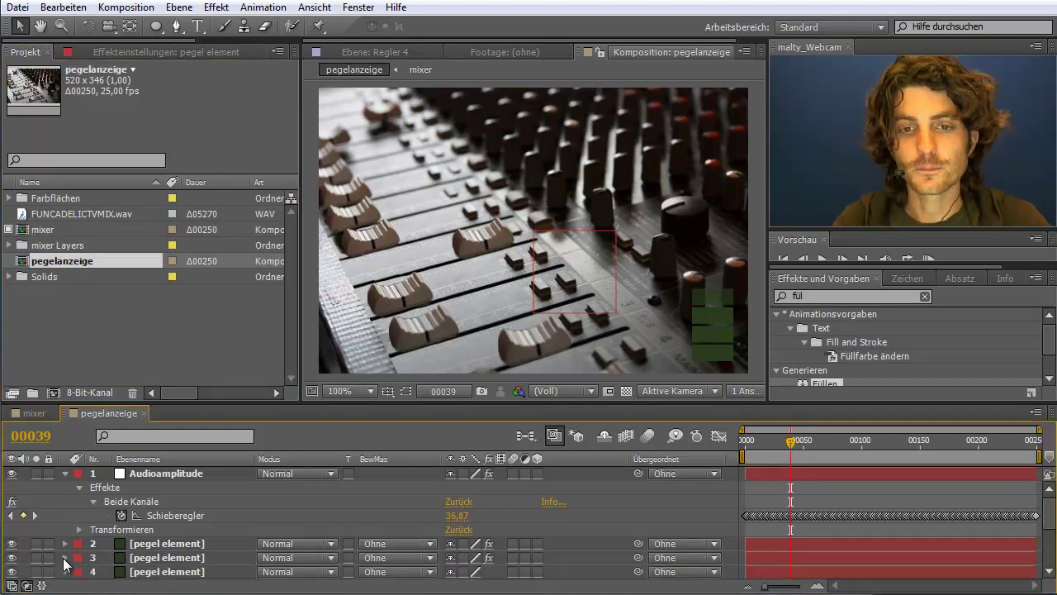
{"action": "left_click", "coordinate": [171, 548]}
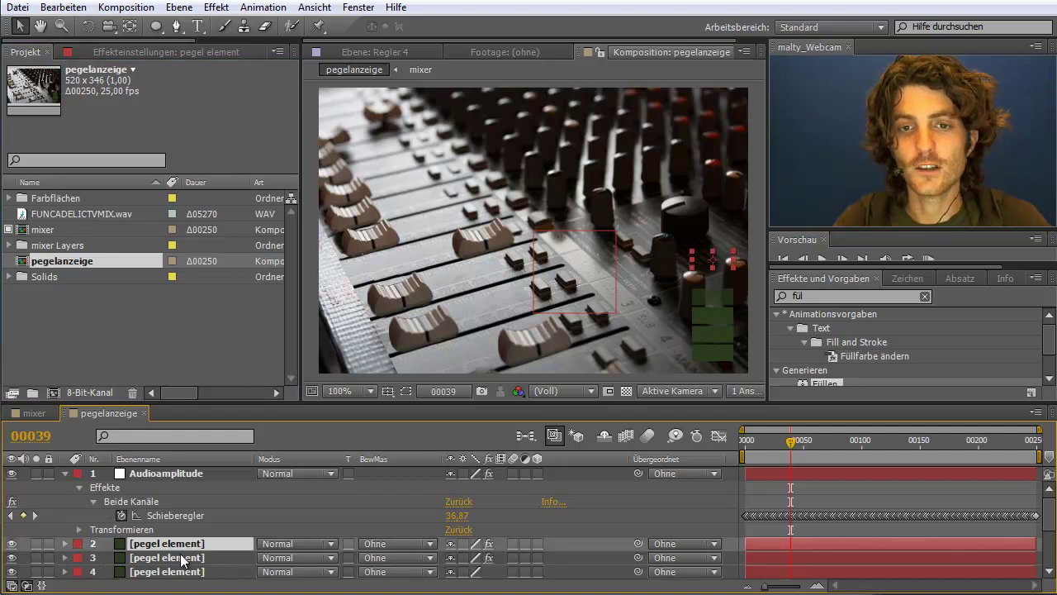
{"action": "scroll", "coordinate": [178, 555], "scroll_direction": "down", "scroll_amount": 3}
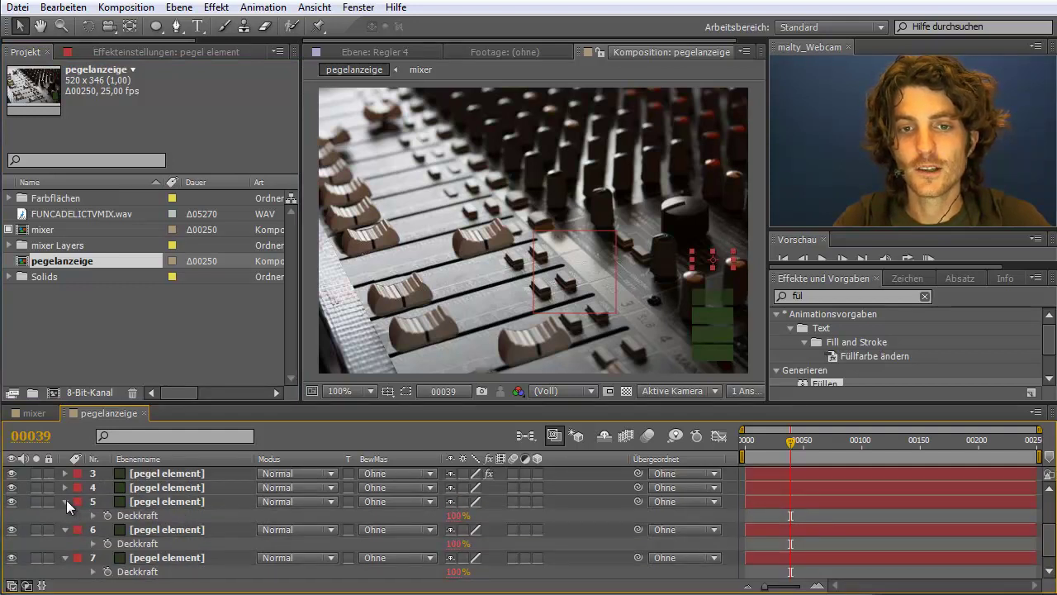
{"action": "left_click", "coordinate": [66, 500]}
{"action": "left_click", "coordinate": [66, 515]}
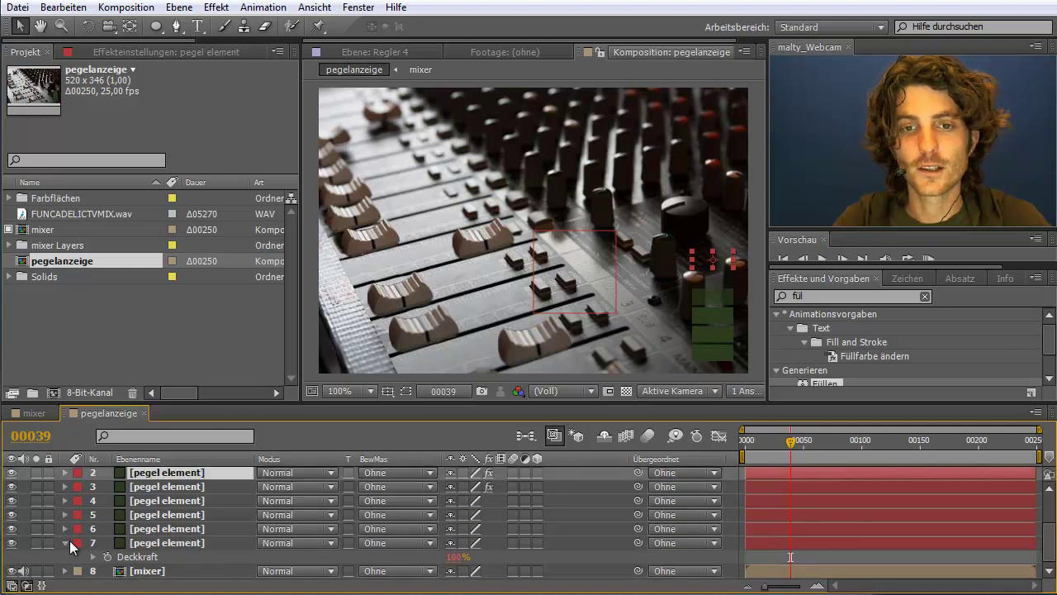
{"action": "left_click", "coordinate": [65, 540]}
{"action": "left_click", "coordinate": [190, 557]}
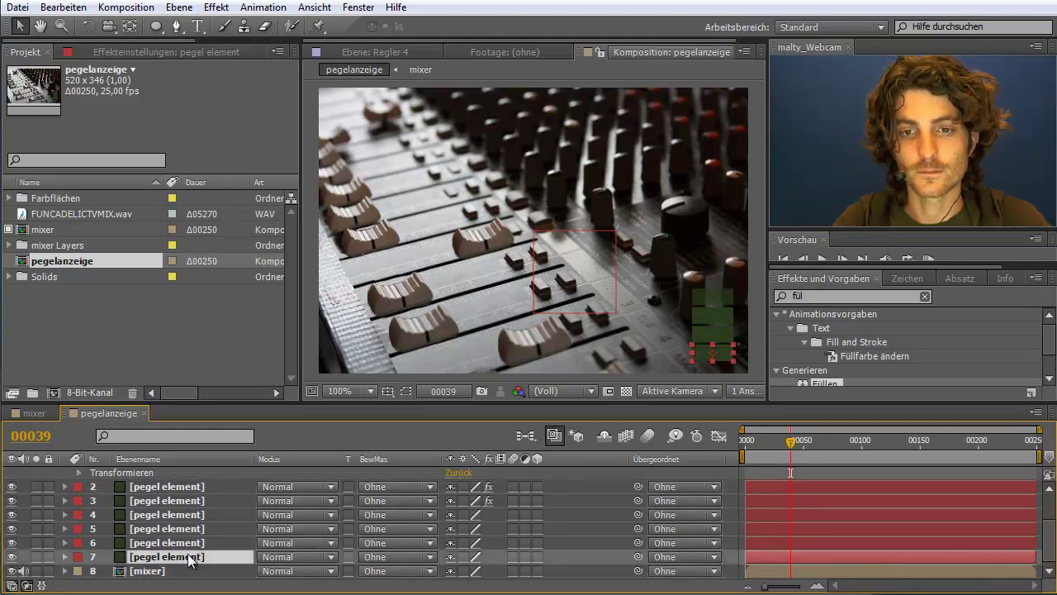
{"action": "key", "text": "Tab"}
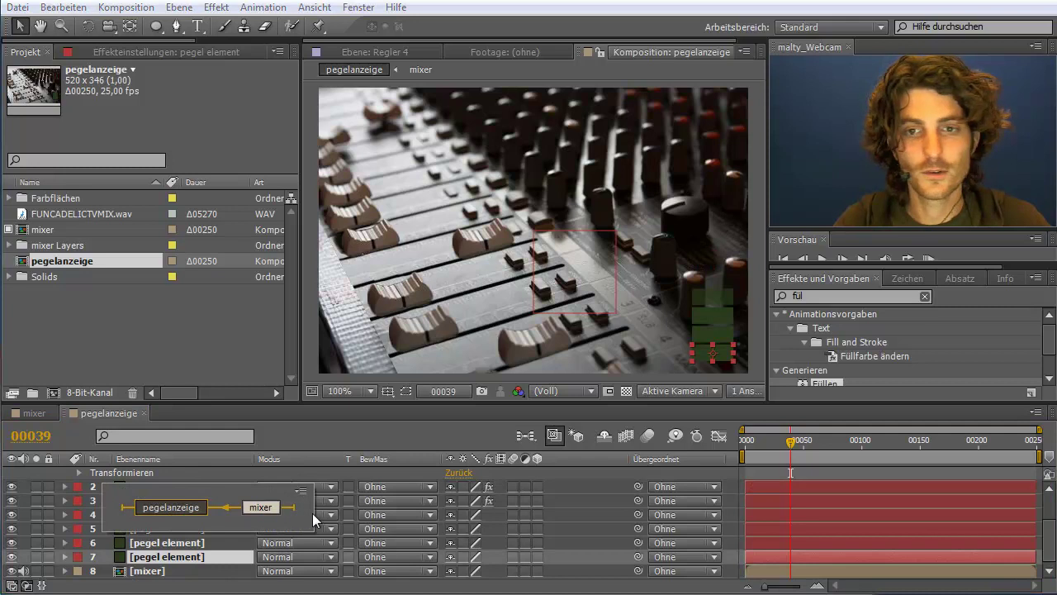
Step: Mark layers 2–7 as shy and hide shy layers from the timeline
{"action": "left_click", "coordinate": [163, 486], "text": "shift"}
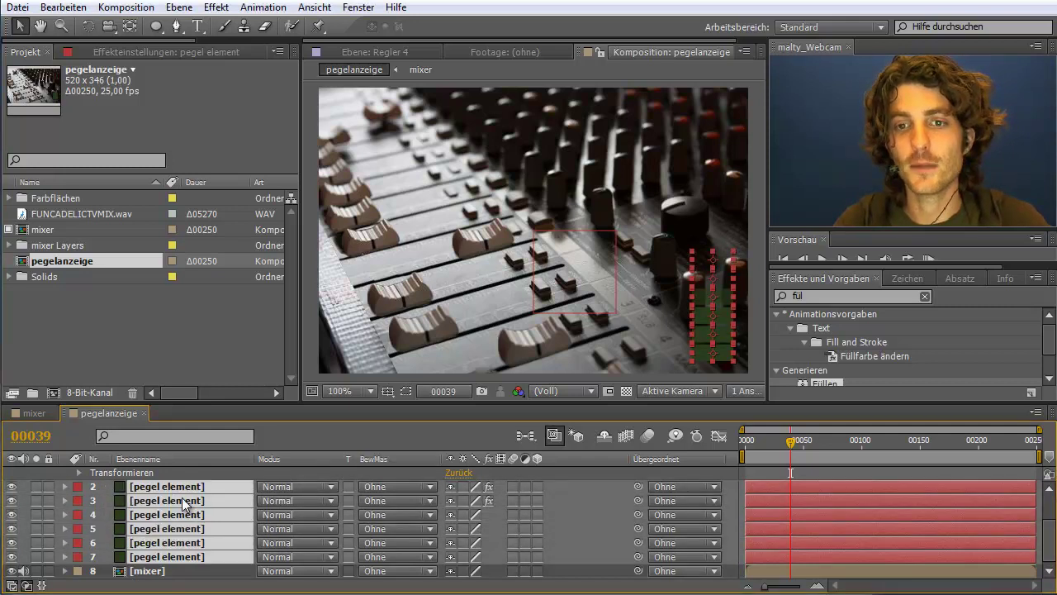
{"action": "left_click", "coordinate": [450, 487]}
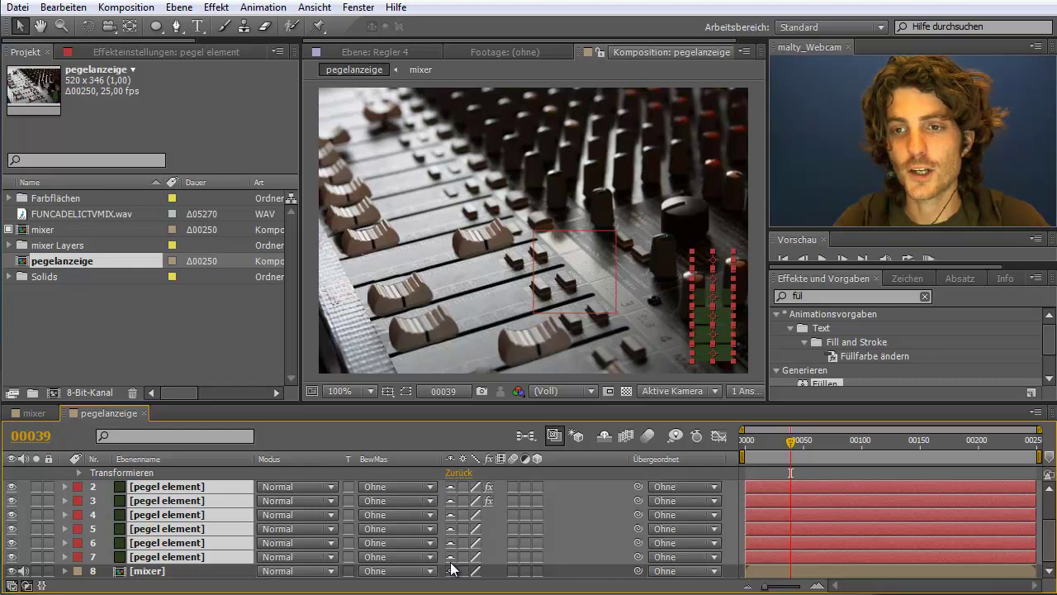
{"action": "left_click", "coordinate": [601, 440]}
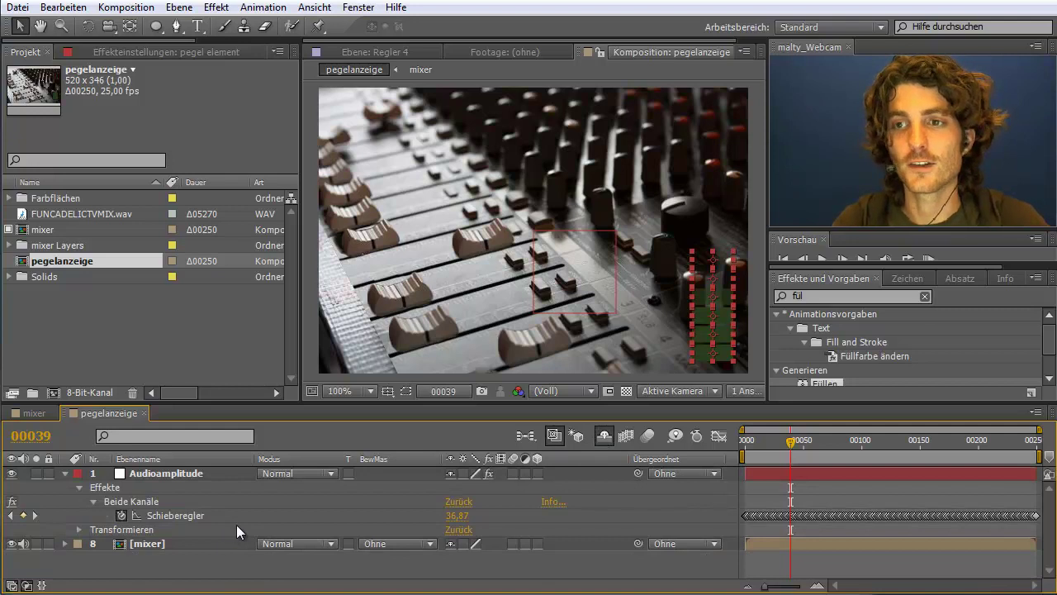
{"action": "left_click", "coordinate": [245, 566]}
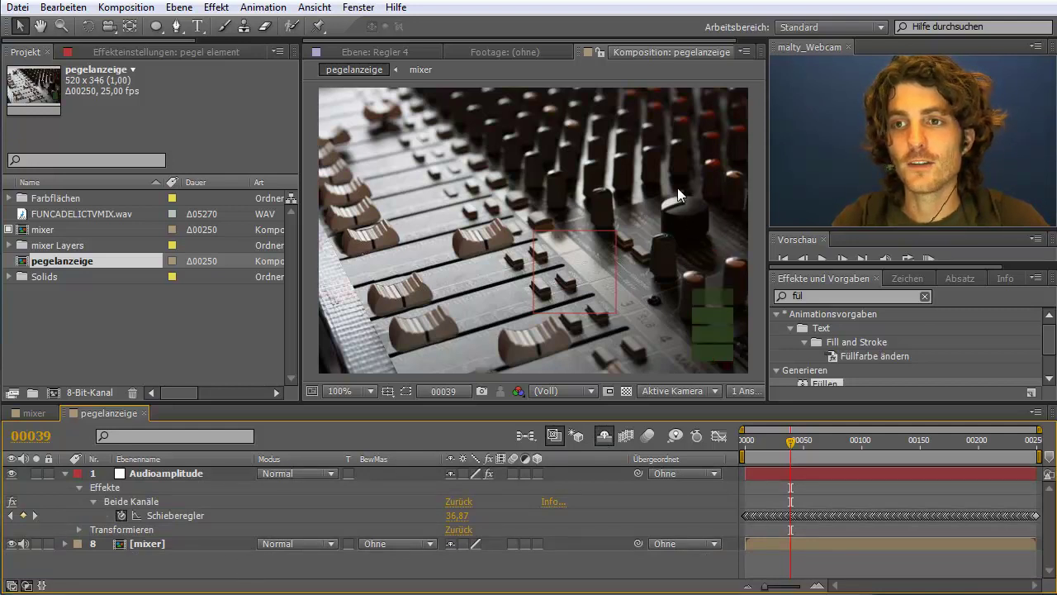
Step: Create a new 120×120 px composition named Kreis
{"action": "left_click", "coordinate": [126, 9]}
{"action": "left_click", "coordinate": [149, 29]}
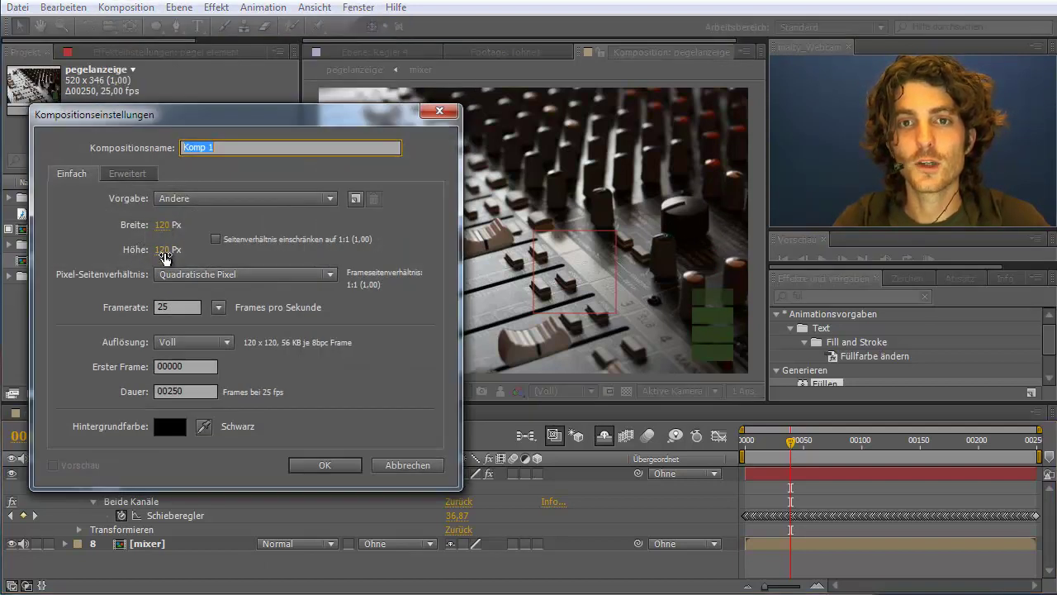
{"action": "type", "text": "K"}
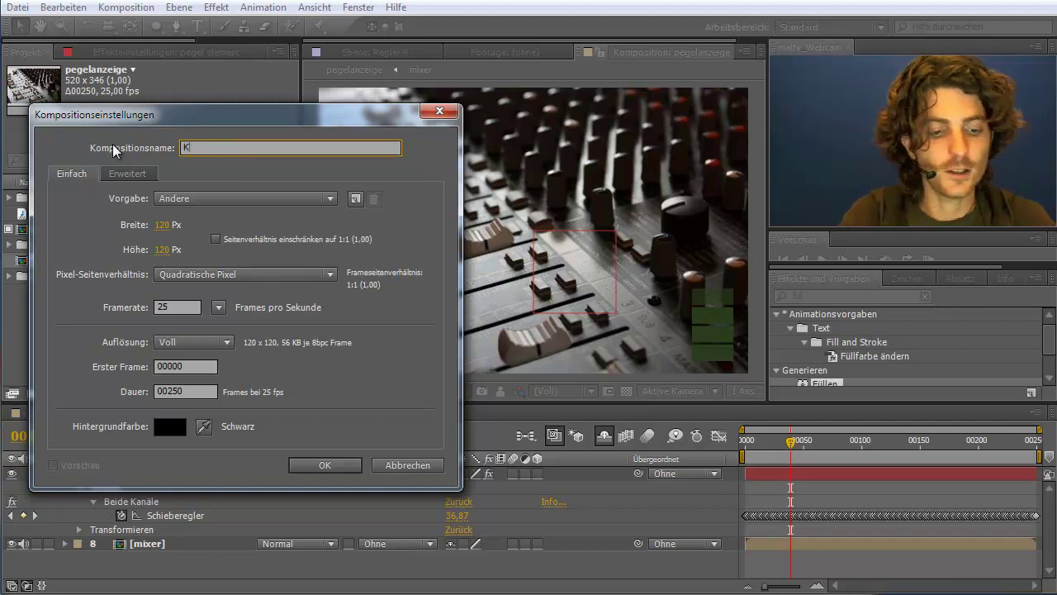
{"action": "type", "text": "reis"}
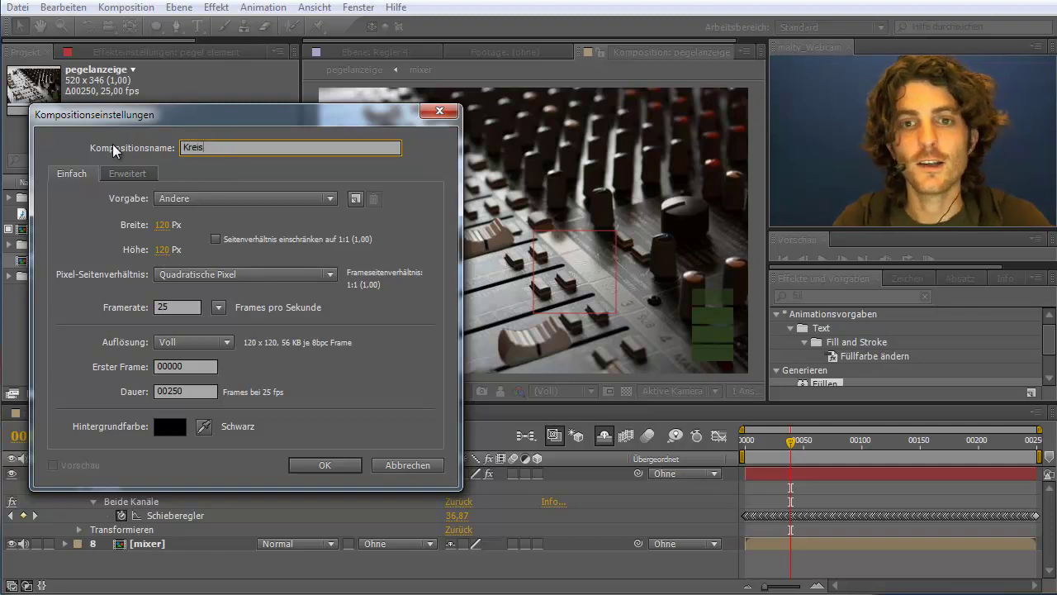
{"action": "left_click", "coordinate": [322, 469]}
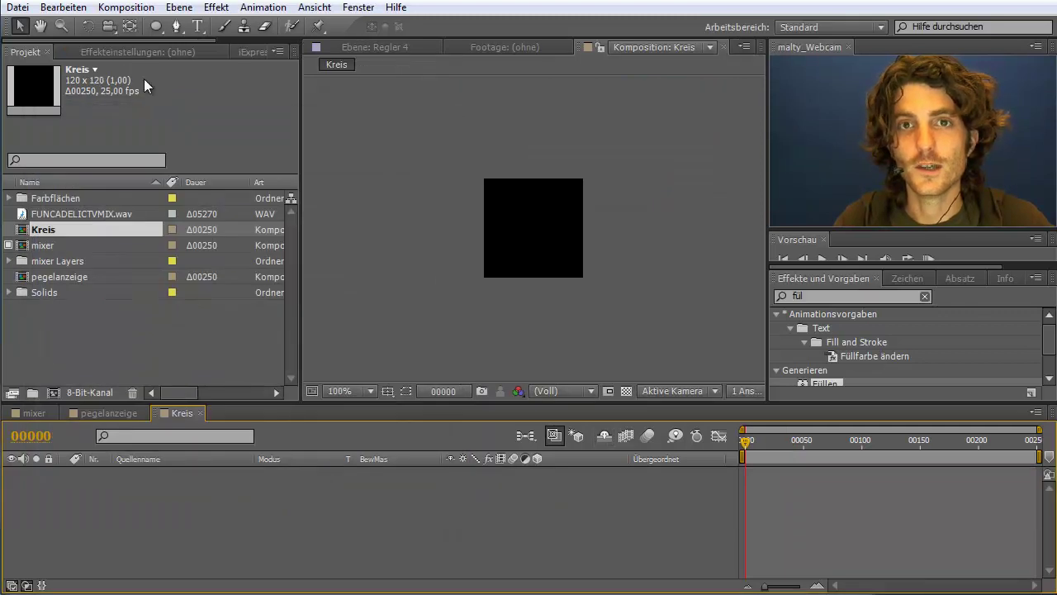
Step: Add a white 20×20 px solid layer named Hintergrund
{"action": "left_click", "coordinate": [180, 8]}
{"action": "mouse_move", "coordinate": [272, 26]}
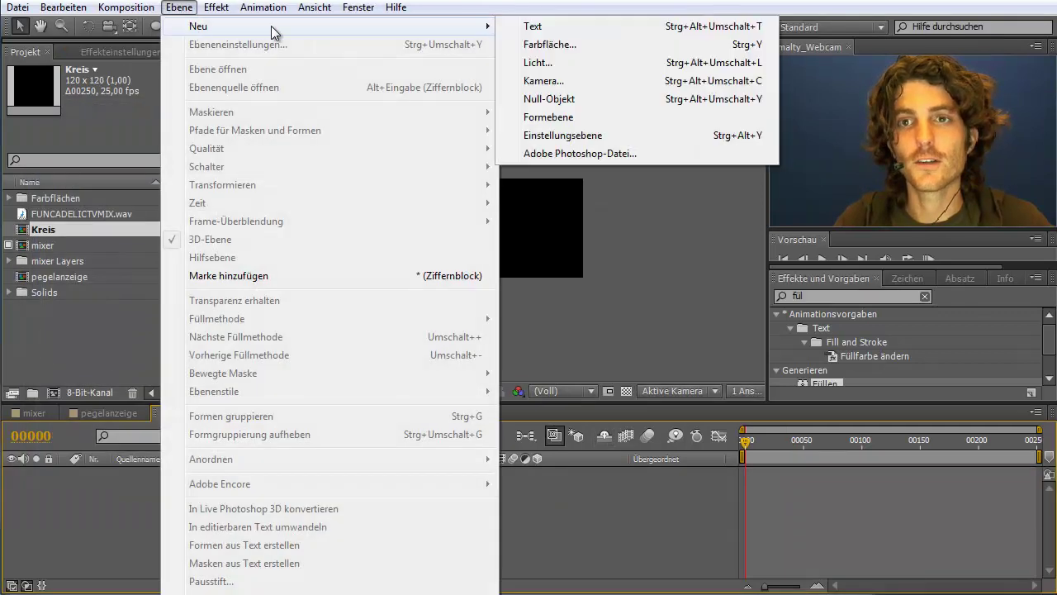
{"action": "left_click", "coordinate": [539, 46]}
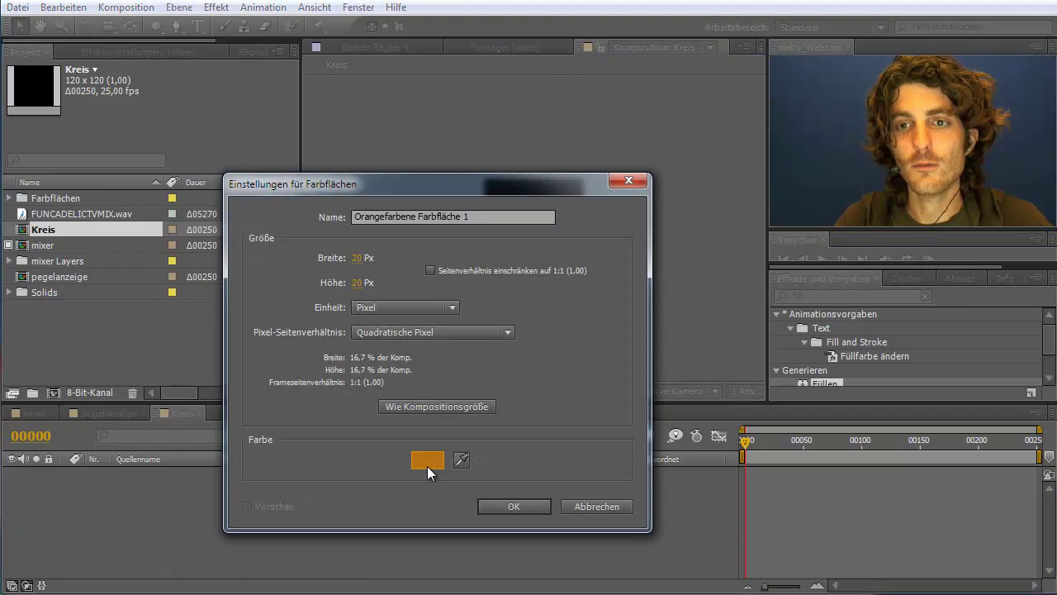
{"action": "left_click", "coordinate": [425, 465]}
{"action": "mouse_move", "coordinate": [281, 397]}
{"action": "left_mouse_down"}
{"action": "mouse_move", "coordinate": [212, 284]}
{"action": "mouse_move", "coordinate": [52, 253]}
{"action": "left_mouse_up"}
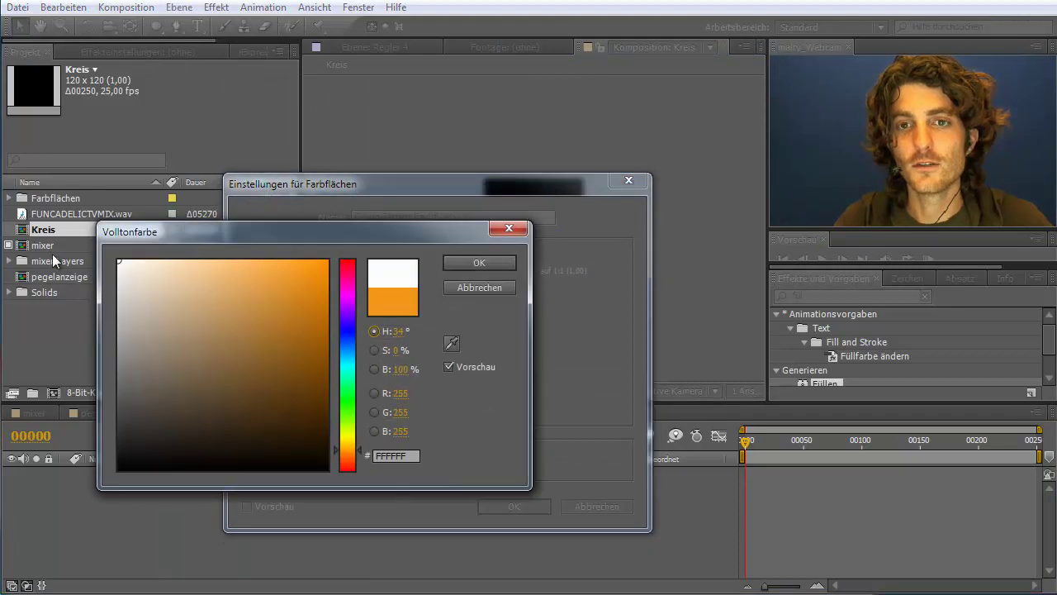
{"action": "left_click", "coordinate": [512, 262]}
{"action": "left_click", "coordinate": [454, 216]}
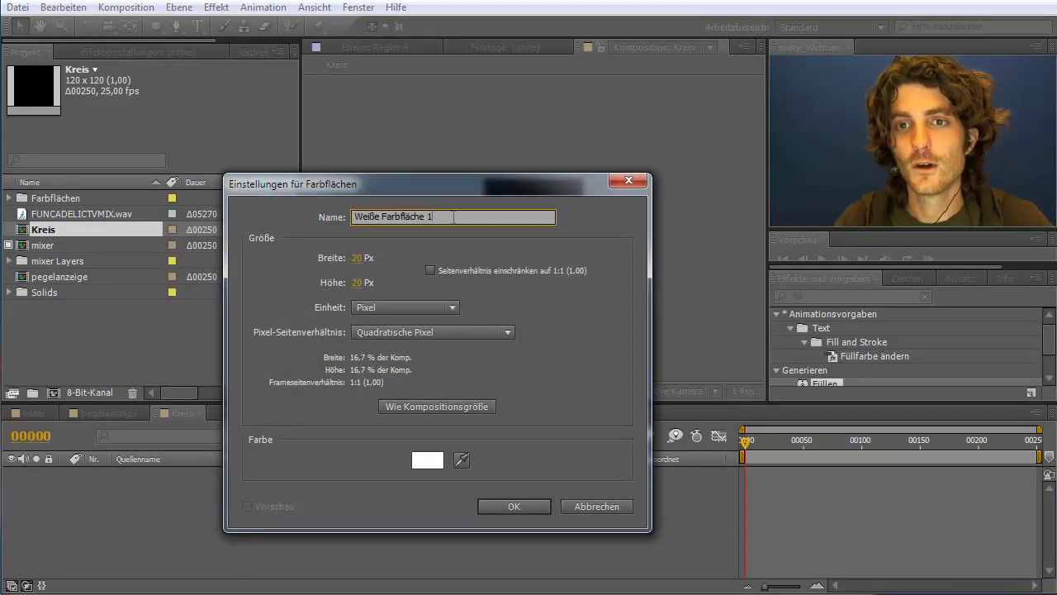
{"action": "key", "text": "ctrl+a"}
{"action": "type", "text": "Hi"}
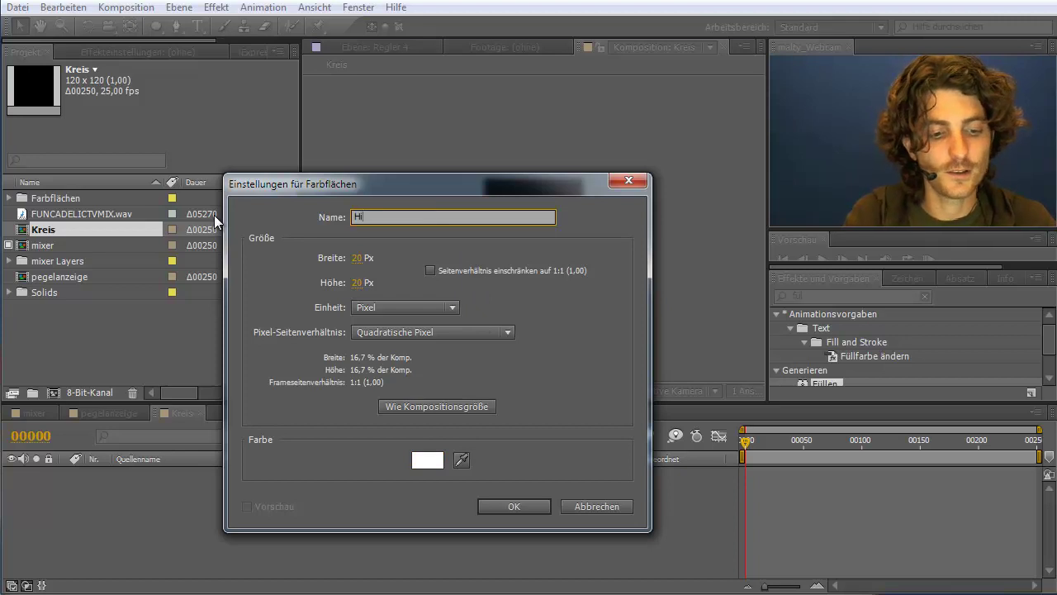
{"action": "type", "text": "ntergrund"}
{"action": "key", "text": "Return"}
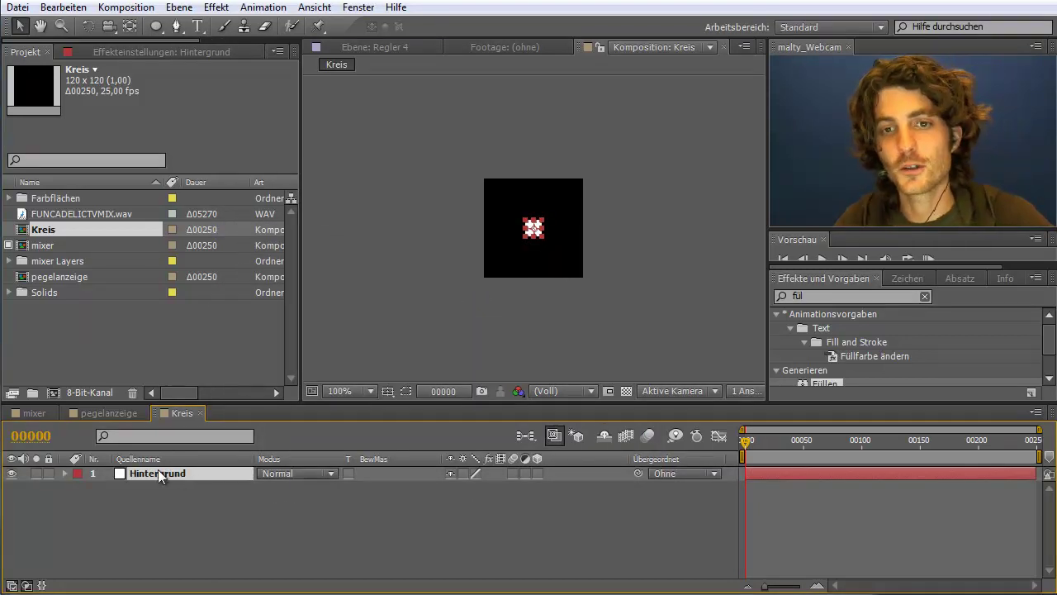
Step: Resize the Hintergrund solid to match the composition size
{"action": "left_click", "coordinate": [179, 7]}
{"action": "left_click", "coordinate": [214, 53]}
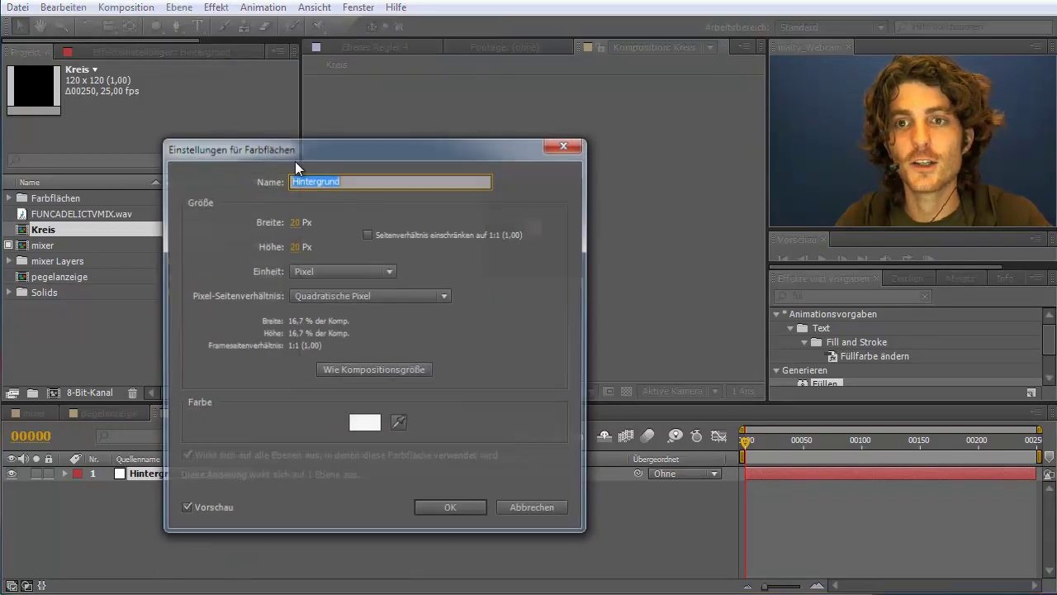
{"action": "key", "text": "Tab"}
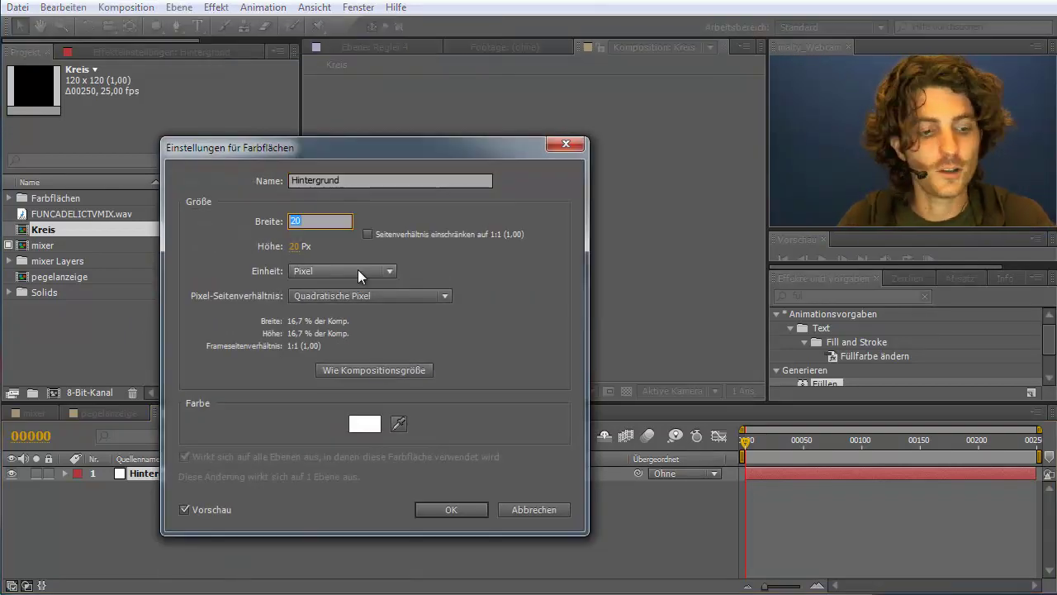
{"action": "left_click", "coordinate": [375, 369]}
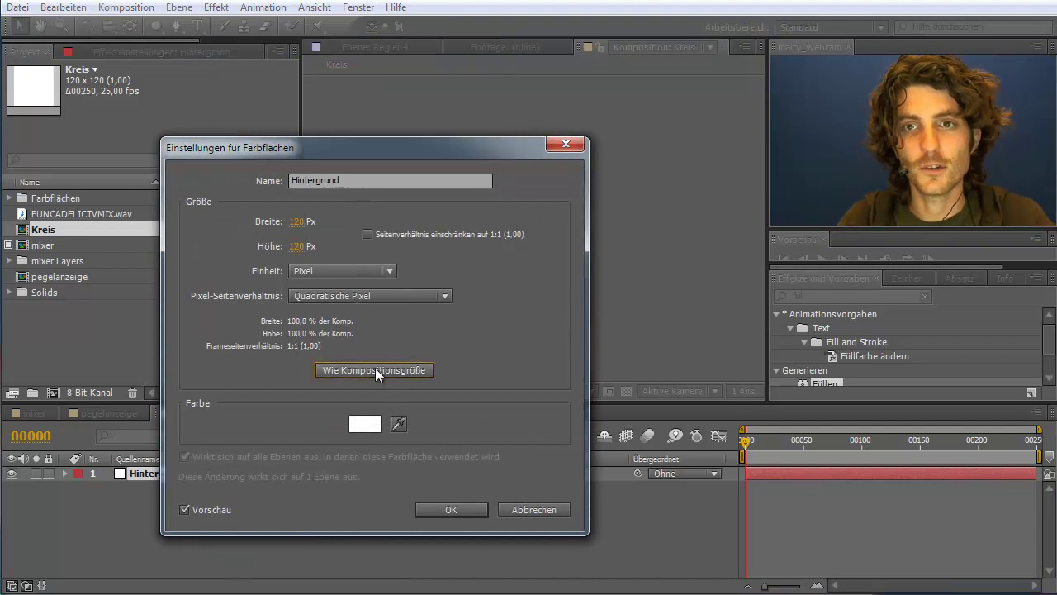
{"action": "left_click", "coordinate": [438, 504]}
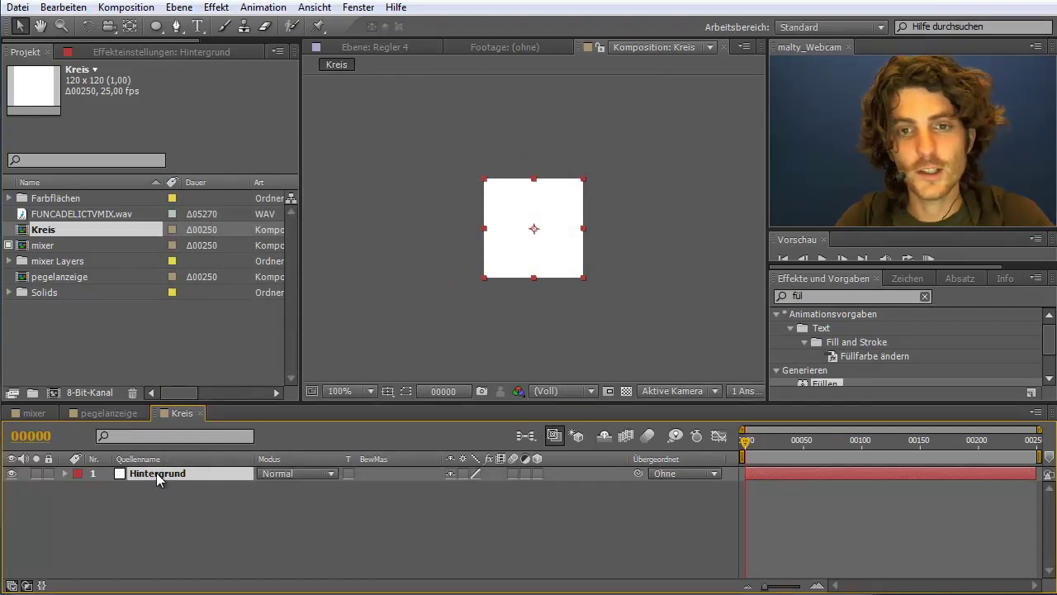
Step: Duplicate Hintergrund and rename the top two copies Matte and Linien
{"action": "key", "text": "ctrl+d"}
{"action": "key", "text": "ctrl+d"}
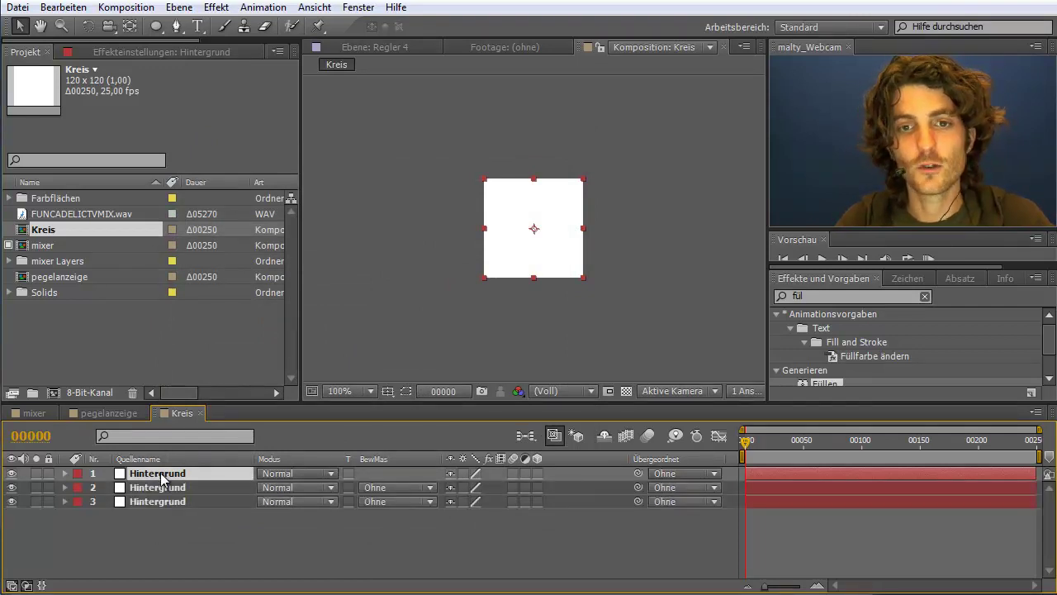
{"action": "key", "text": "Return"}
{"action": "type", "text": "Matte"}
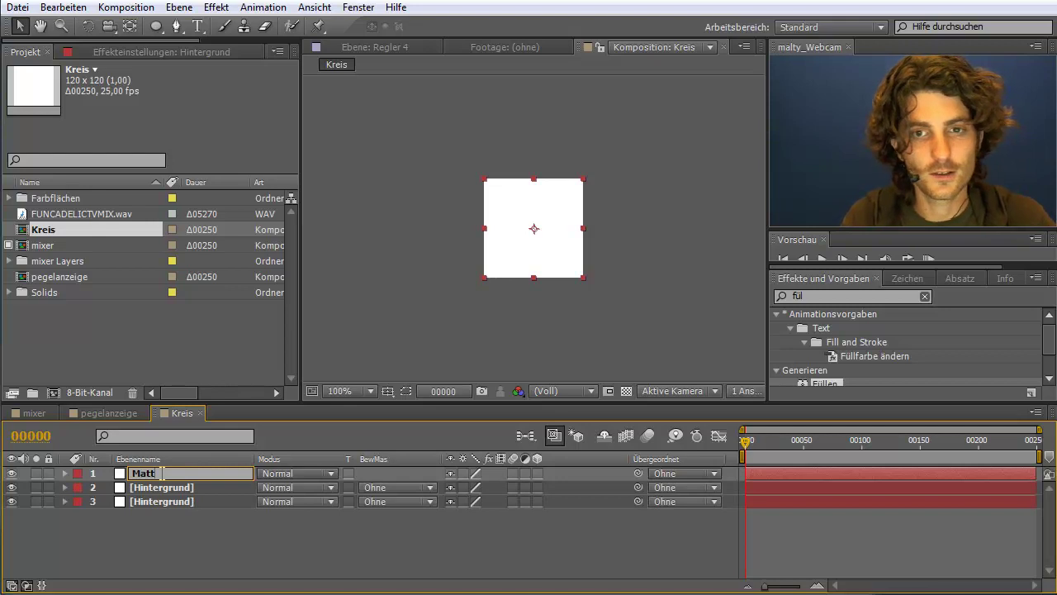
{"action": "key", "text": "Return"}
{"action": "left_click", "coordinate": [159, 490]}
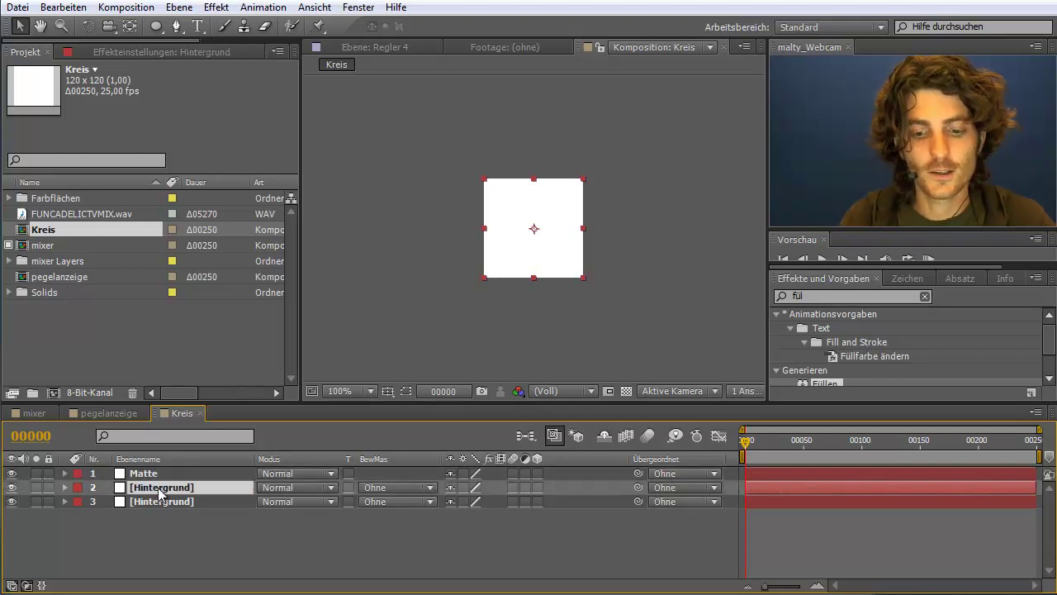
{"action": "key", "text": "Return"}
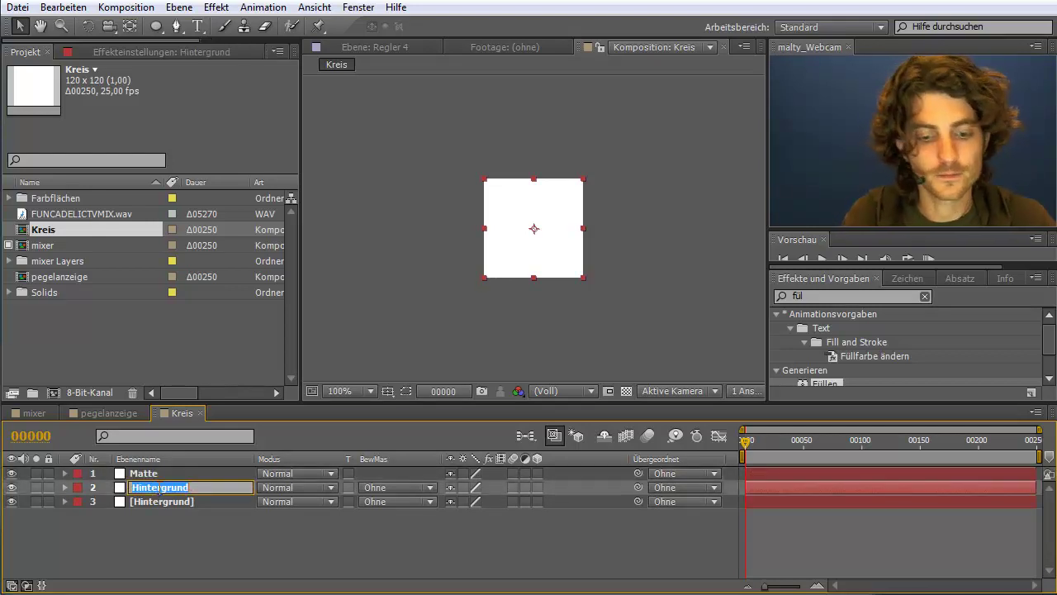
{"action": "type", "text": "Linien"}
{"action": "key", "text": "Return"}
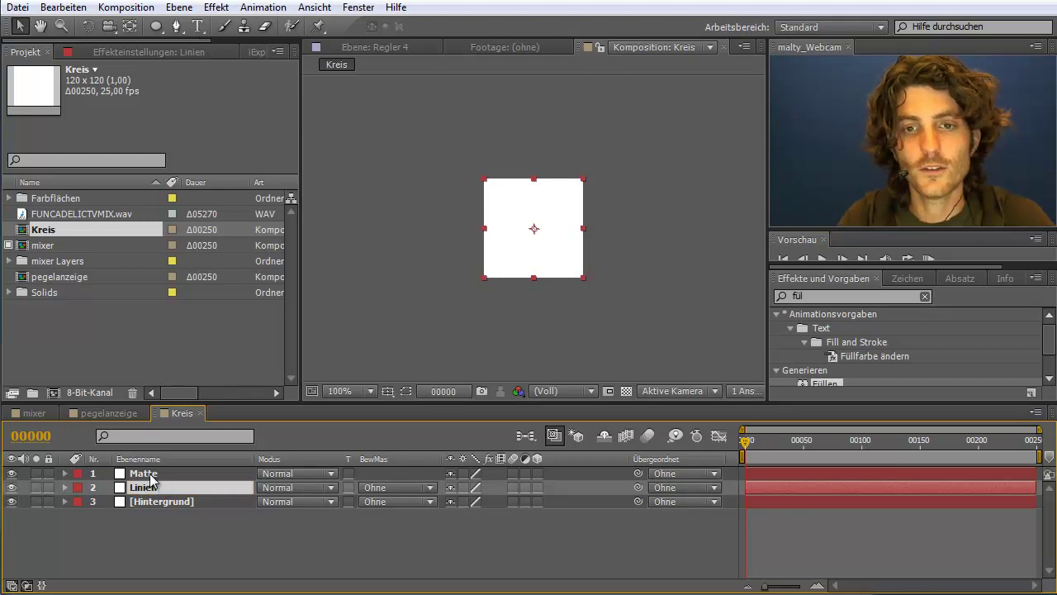
{"action": "left_click", "coordinate": [152, 473]}
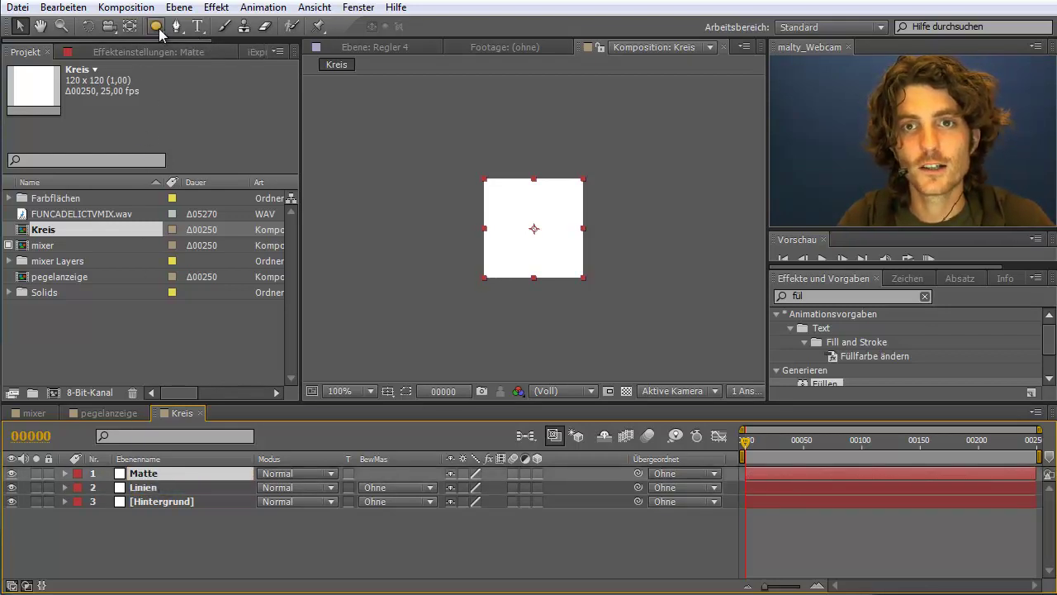
Step: Add a full-size ellipse mask, Maske 1, to the Matte layer
{"action": "mouse_move", "coordinate": [161, 31]}
{"action": "left_mouse_down"}
{"action": "mouse_move", "coordinate": [229, 33]}
{"action": "mouse_move", "coordinate": [236, 62]}
{"action": "left_mouse_up"}
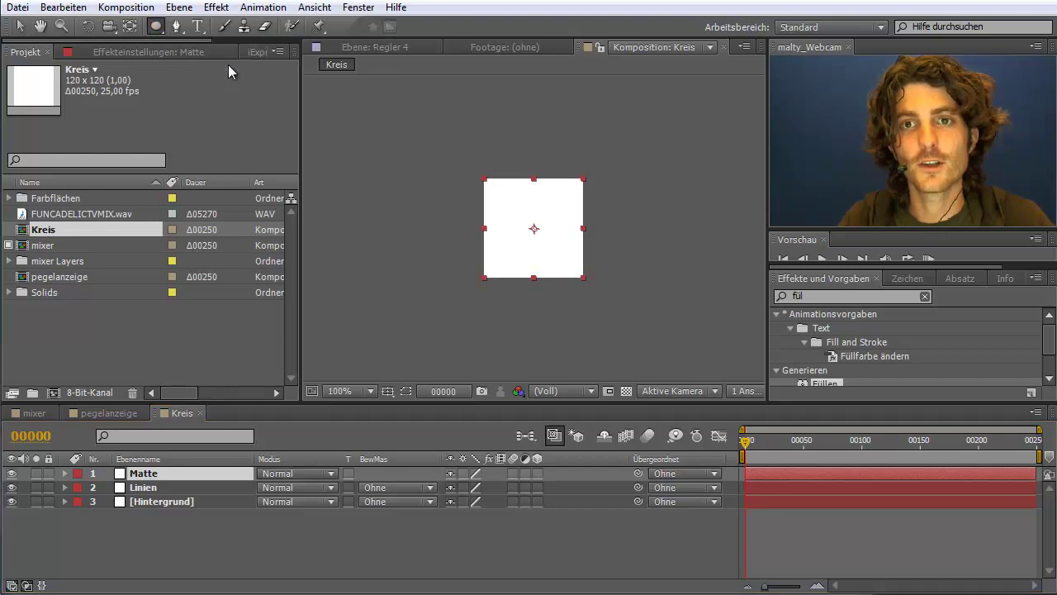
{"action": "double_click", "coordinate": [157, 28]}
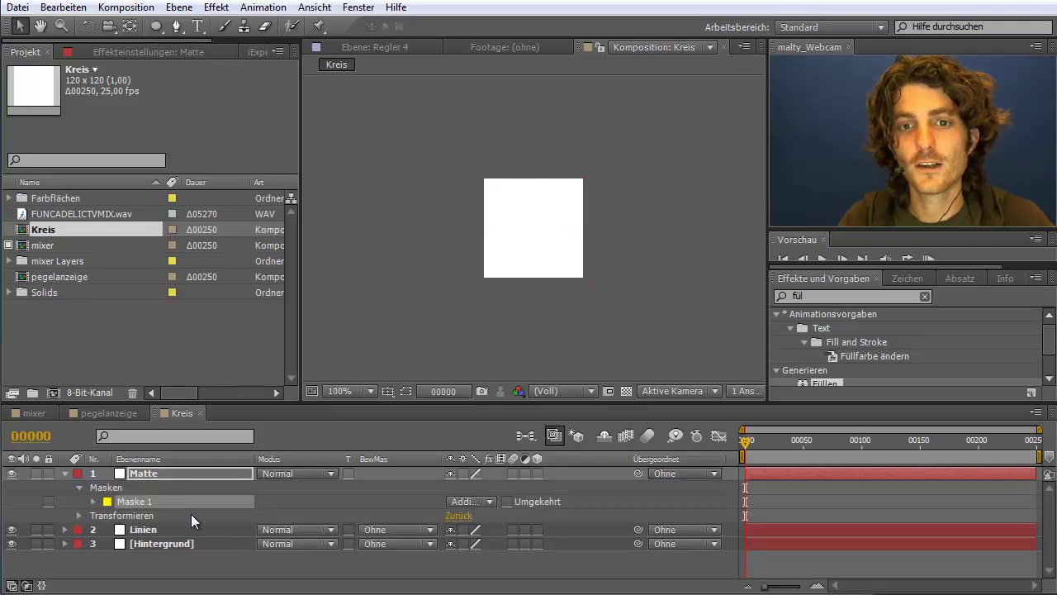
{"action": "left_click", "coordinate": [135, 502]}
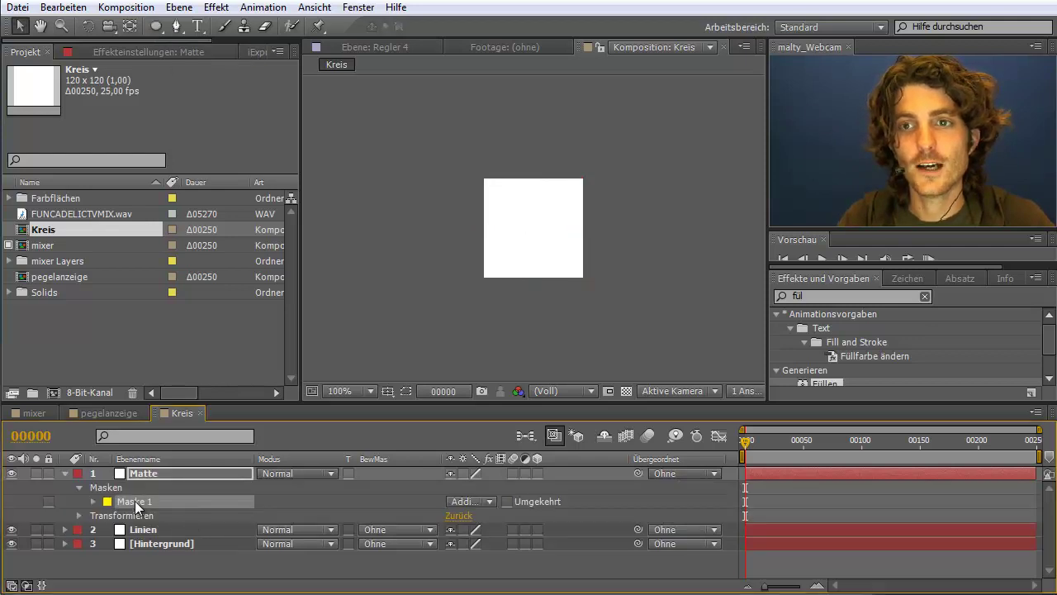
{"action": "left_click", "coordinate": [407, 392]}
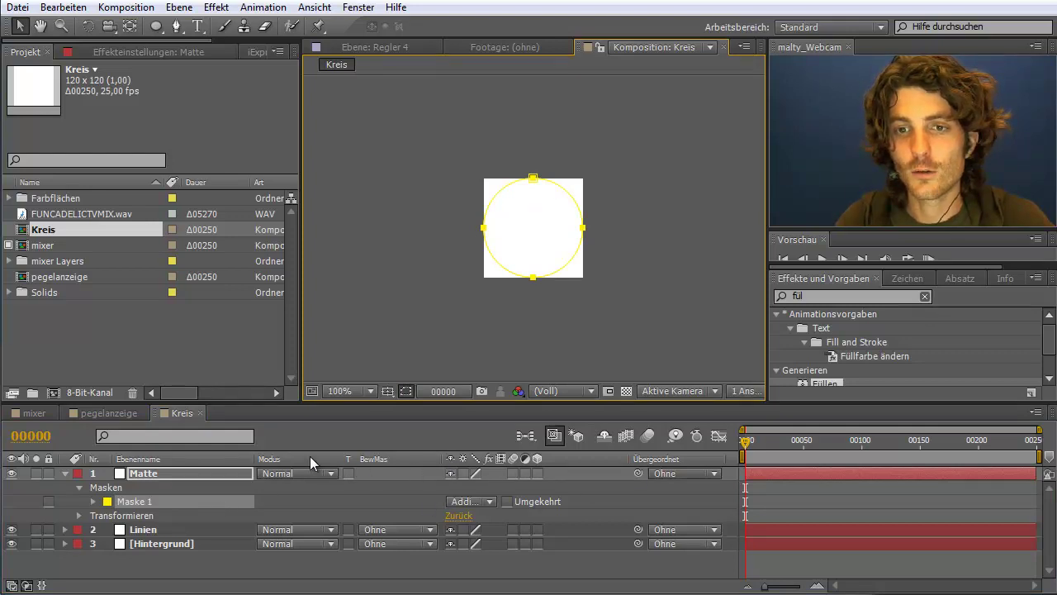
Step: Set the Matte layer's mode to Alphaschablone so a white circle shows
{"action": "left_click", "coordinate": [331, 473]}
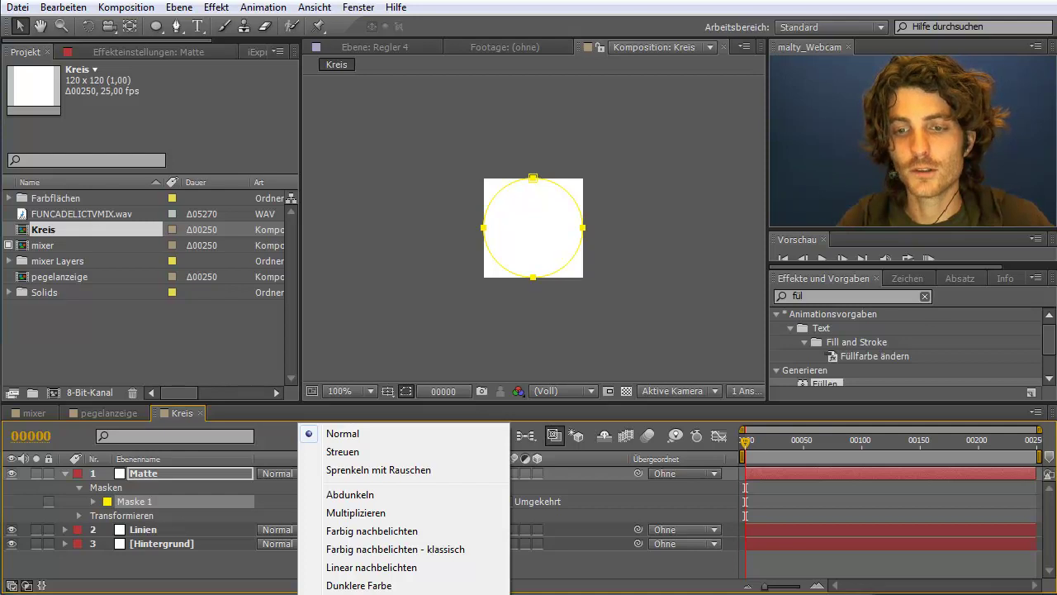
{"action": "left_click", "coordinate": [372, 590]}
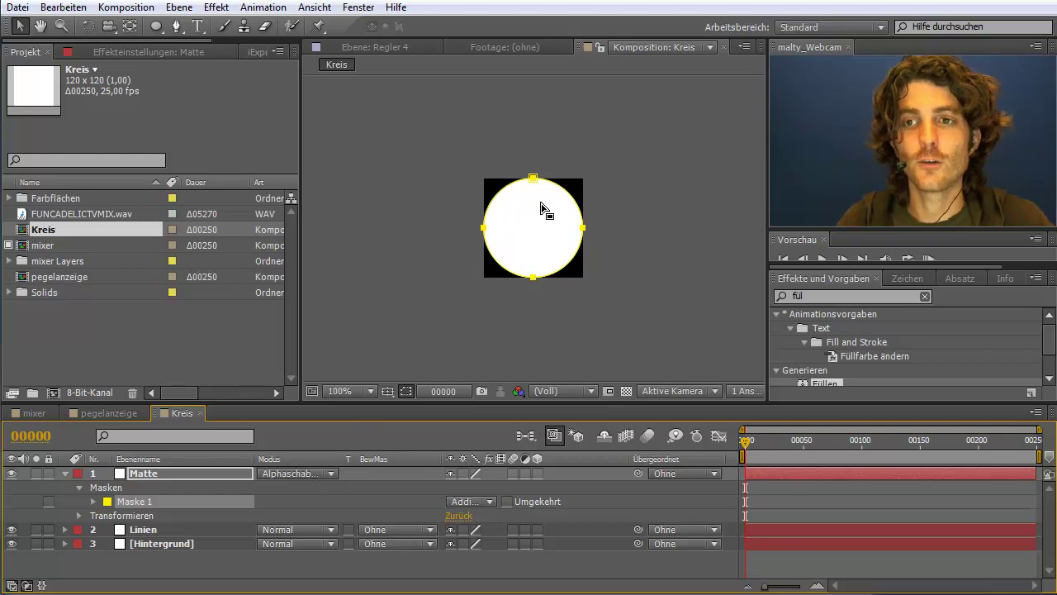
{"action": "left_click", "coordinate": [163, 472]}
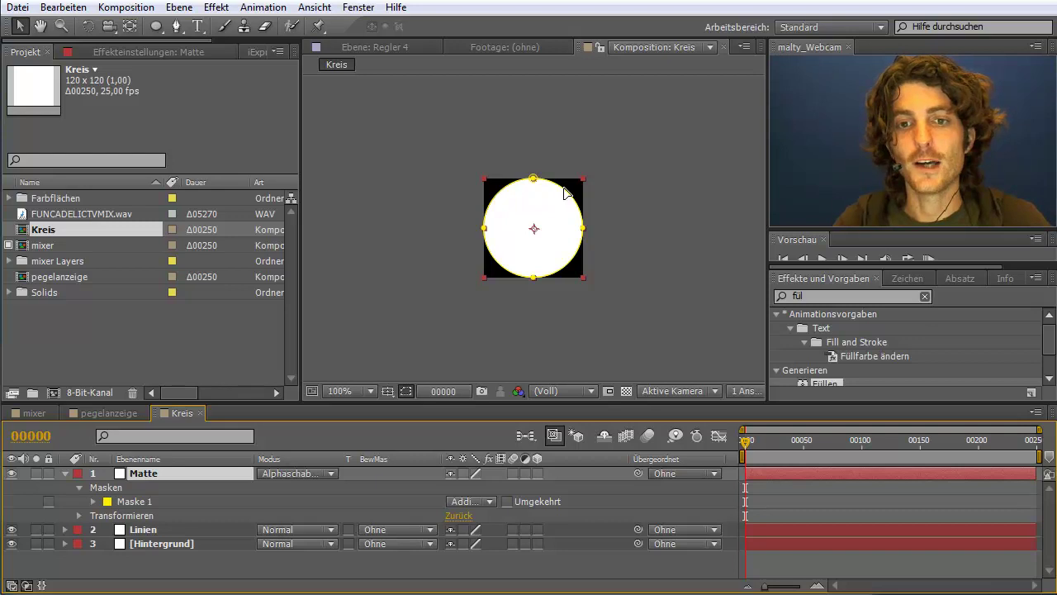
Step: Set the Hintergrund layer's Deckkraft to 10%
{"action": "left_click", "coordinate": [148, 533]}
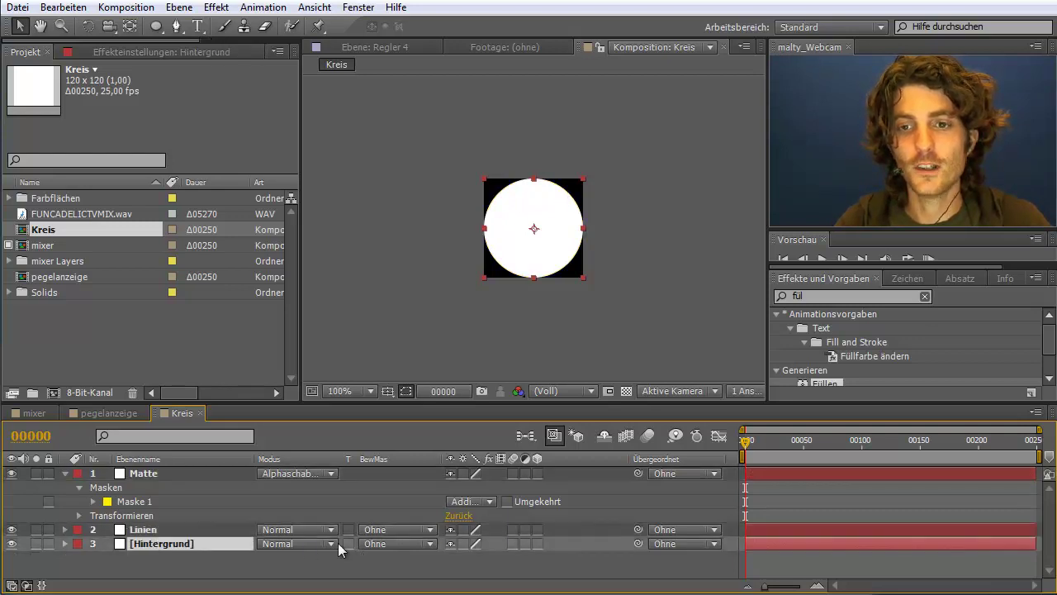
{"action": "key", "text": "t"}
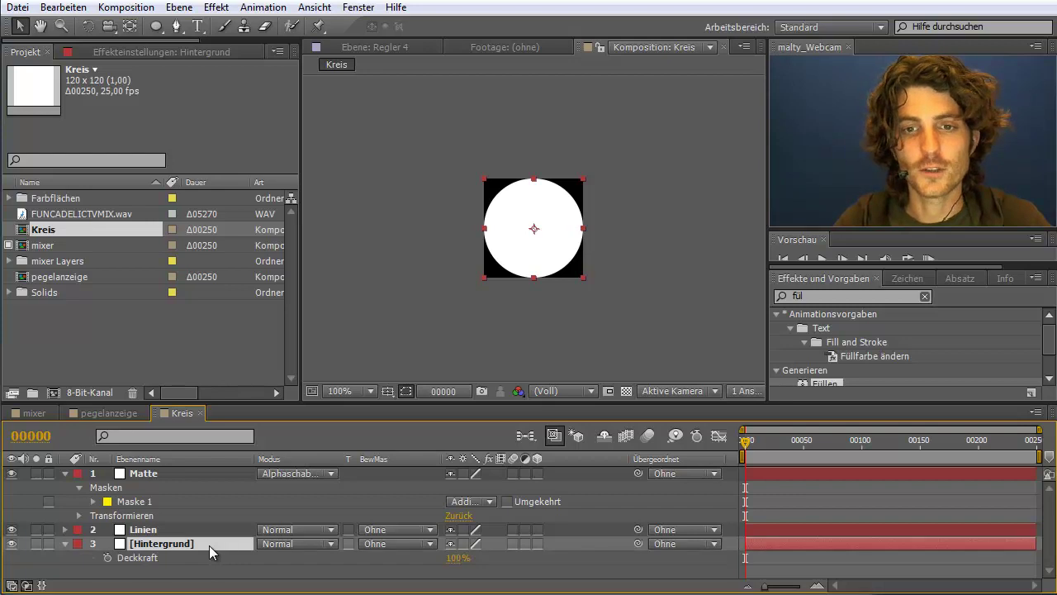
{"action": "left_click", "coordinate": [455, 559]}
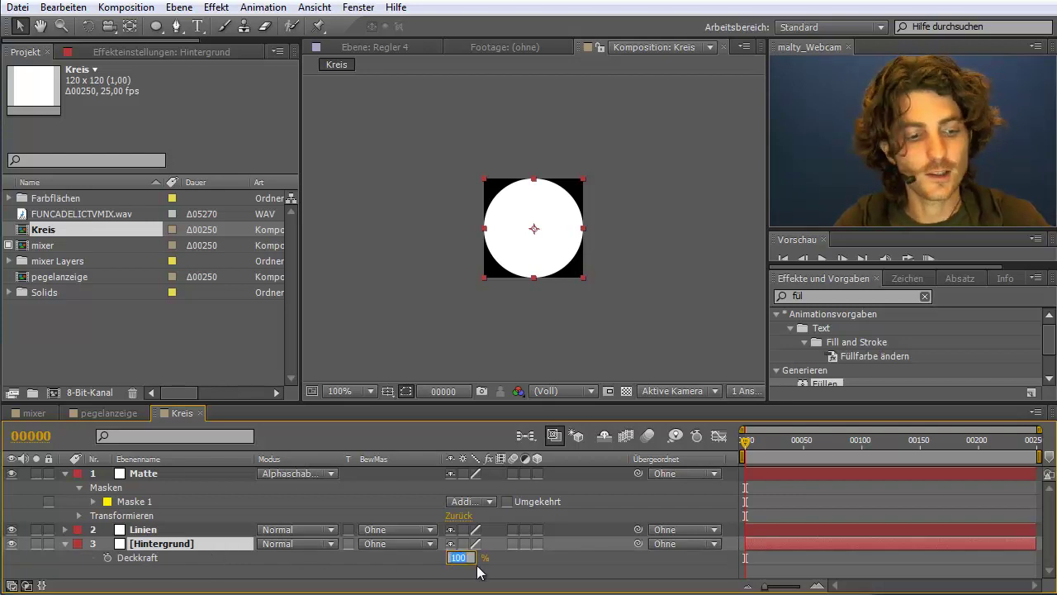
{"action": "type", "text": "10"}
{"action": "key", "text": "Return"}
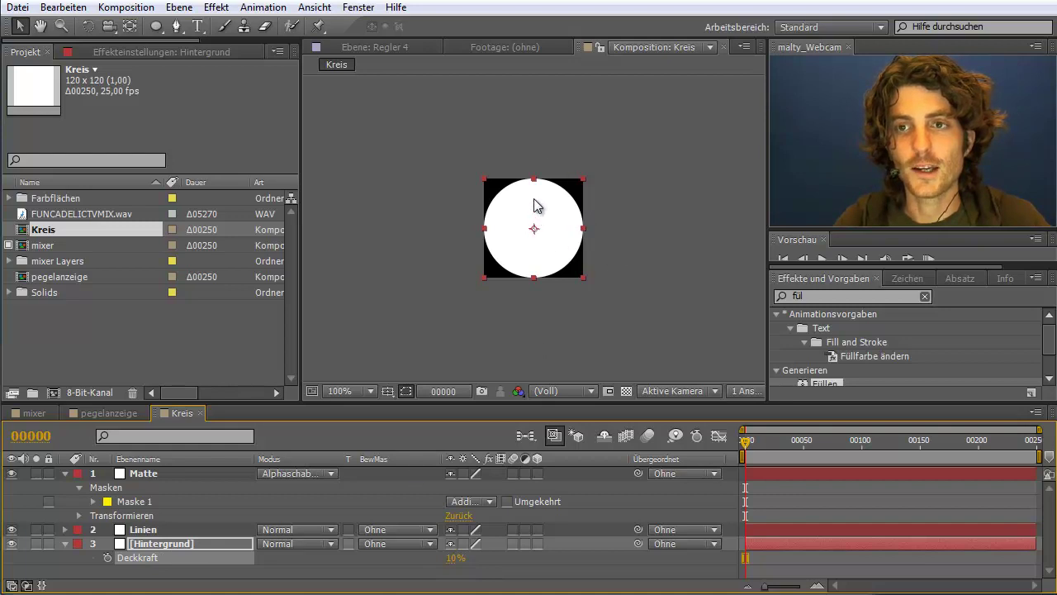
Step: Select Linien and bring up the Effekt menu's Generieren submenu
{"action": "left_click", "coordinate": [153, 530]}
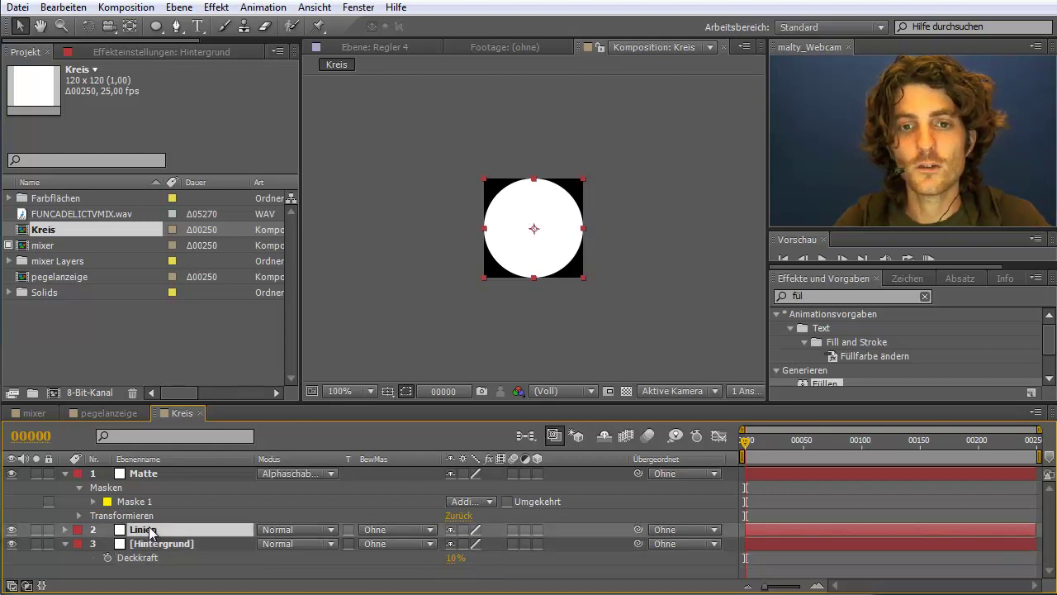
{"action": "left_click", "coordinate": [841, 296]}
{"action": "type", "text": "l"}
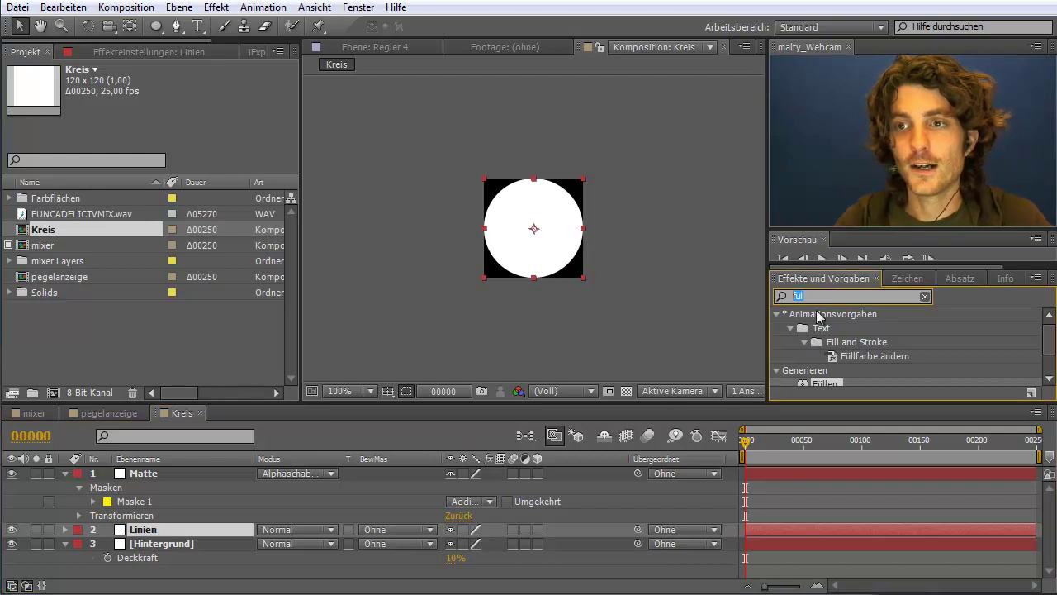
{"action": "left_click", "coordinate": [220, 8]}
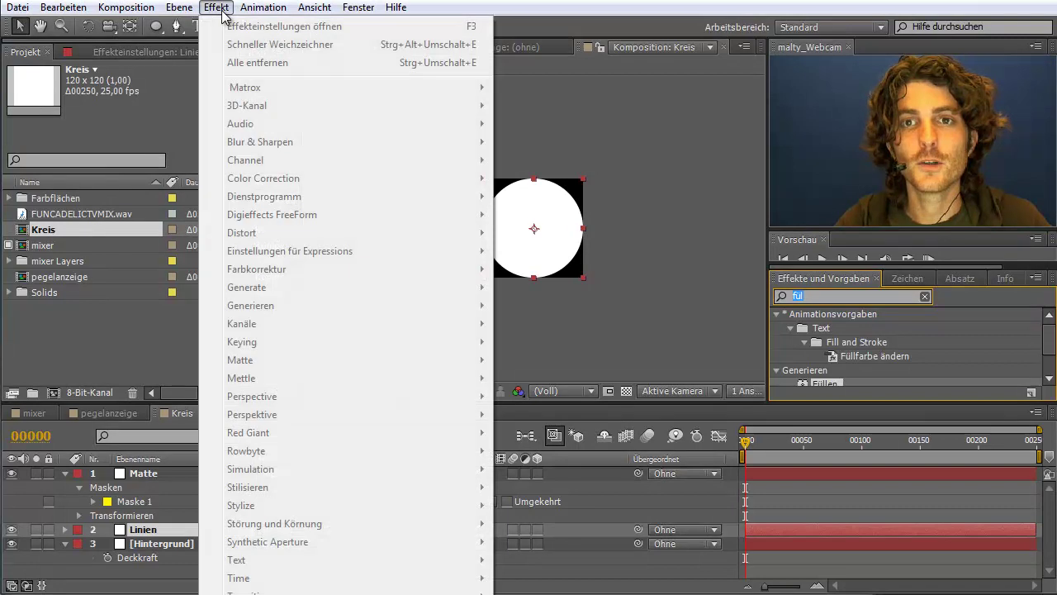
{"action": "left_click", "coordinate": [138, 532]}
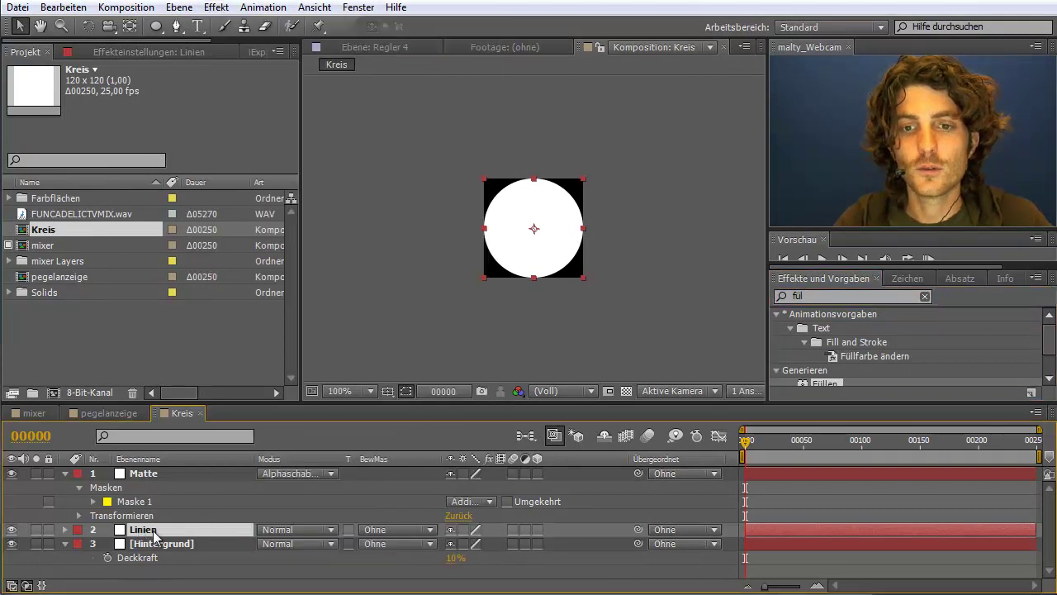
{"action": "left_click", "coordinate": [217, 8]}
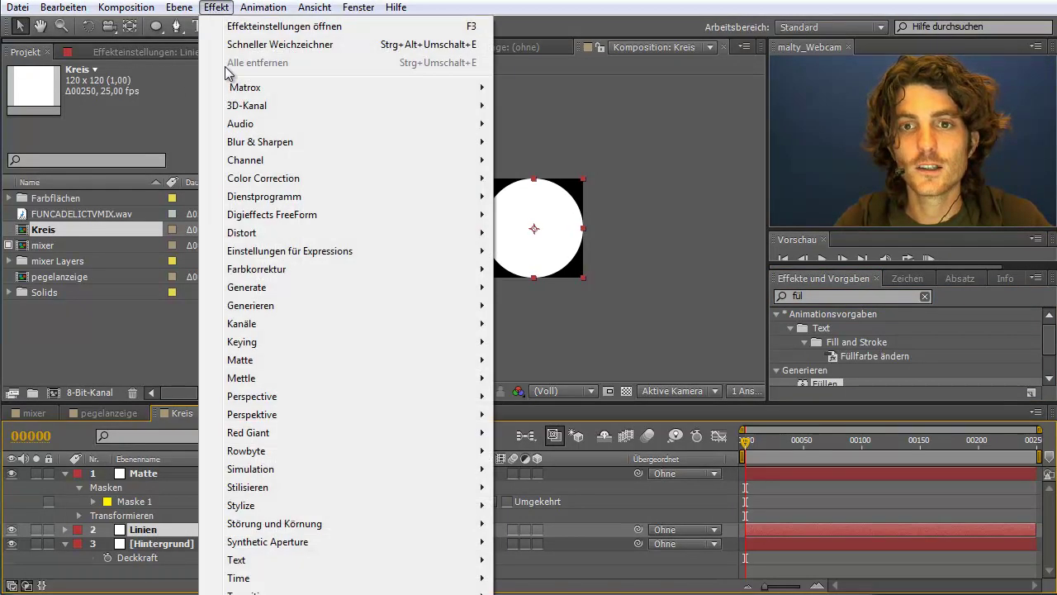
{"action": "mouse_move", "coordinate": [290, 305]}
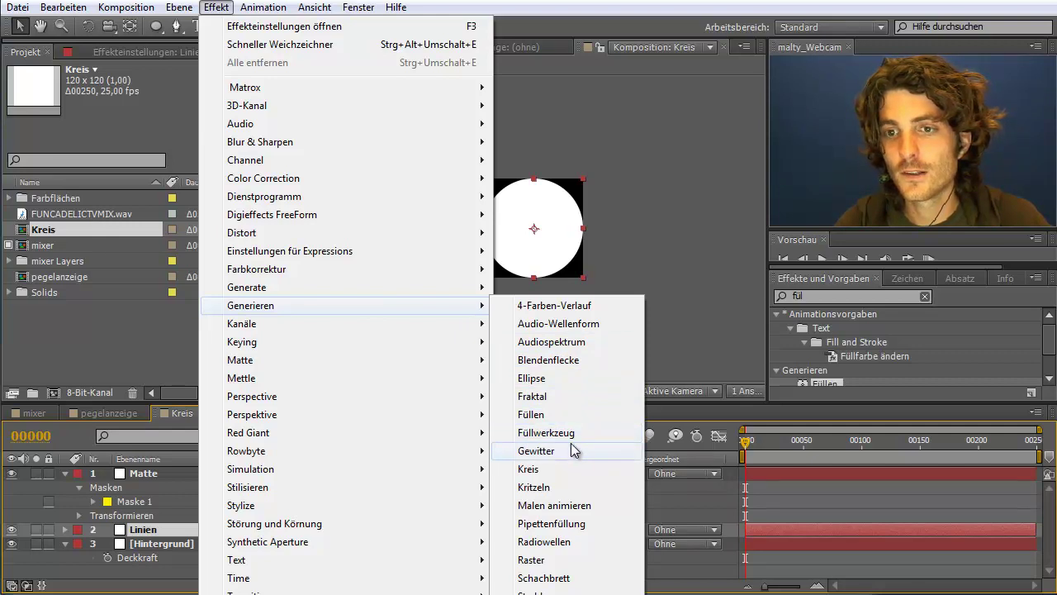
Step: Apply the Raster grid effect to Linien with a 1,5 line thickness
{"action": "left_click", "coordinate": [570, 561]}
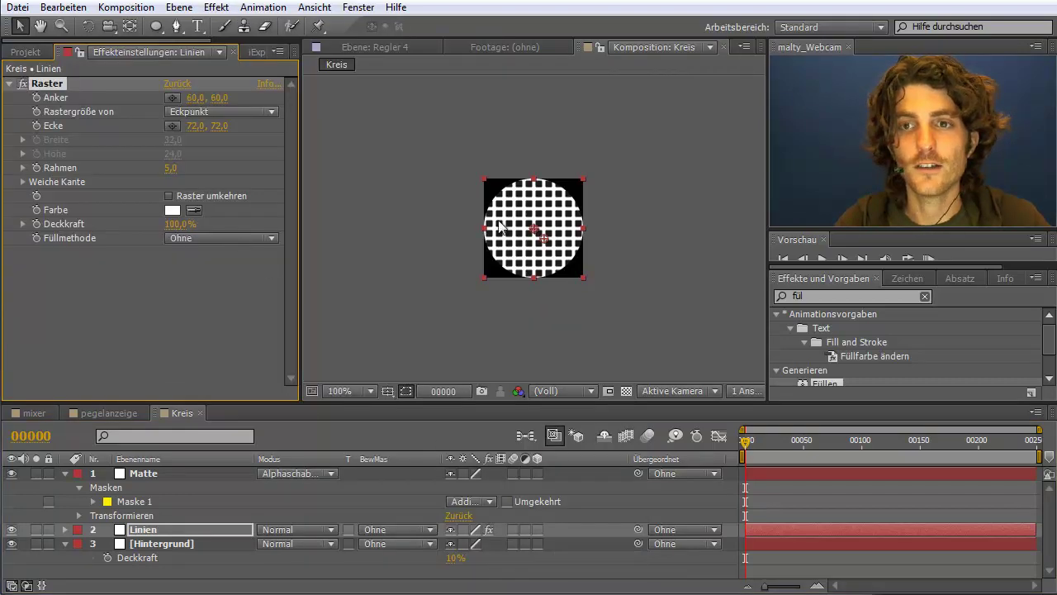
{"action": "left_click", "coordinate": [171, 169]}
{"action": "type", "text": "1"}
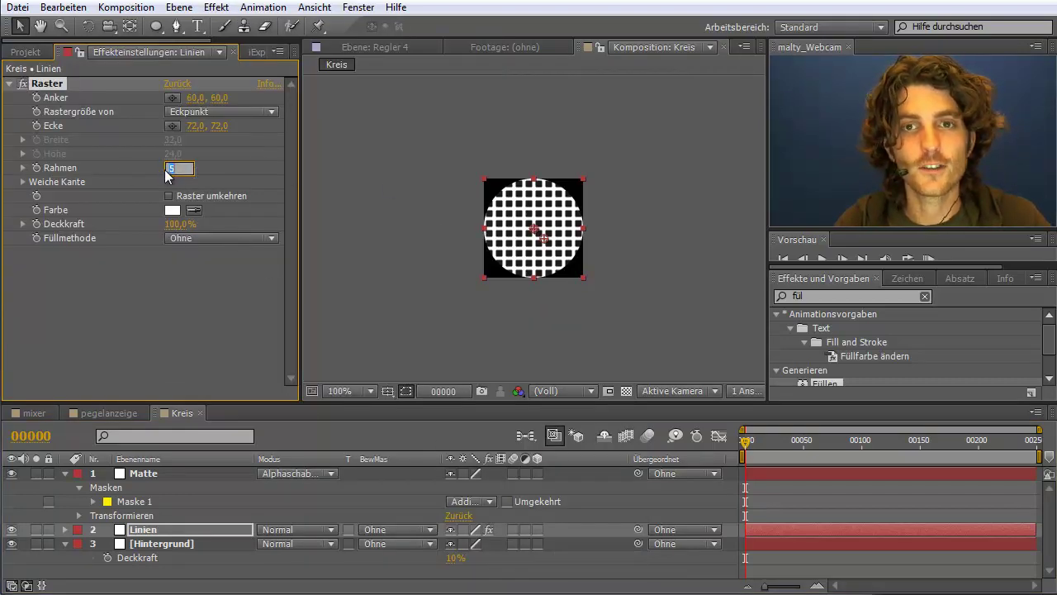
{"action": "type", "text": ",5"}
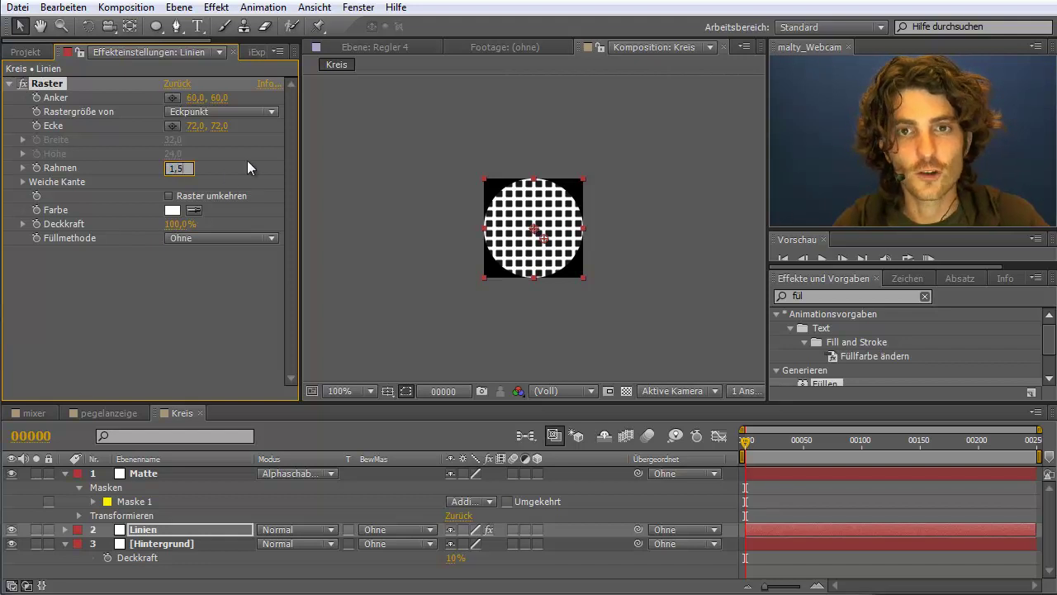
{"action": "key", "text": "Return"}
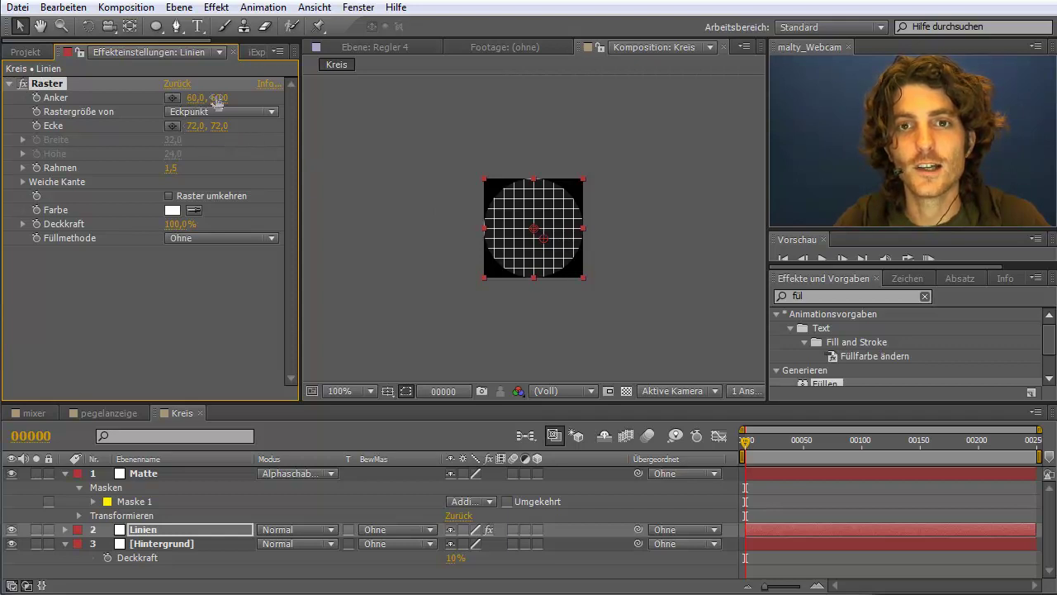
Step: Set the grid corner to 20,20, then to 80,80 to shrink the cells
{"action": "left_click", "coordinate": [194, 126]}
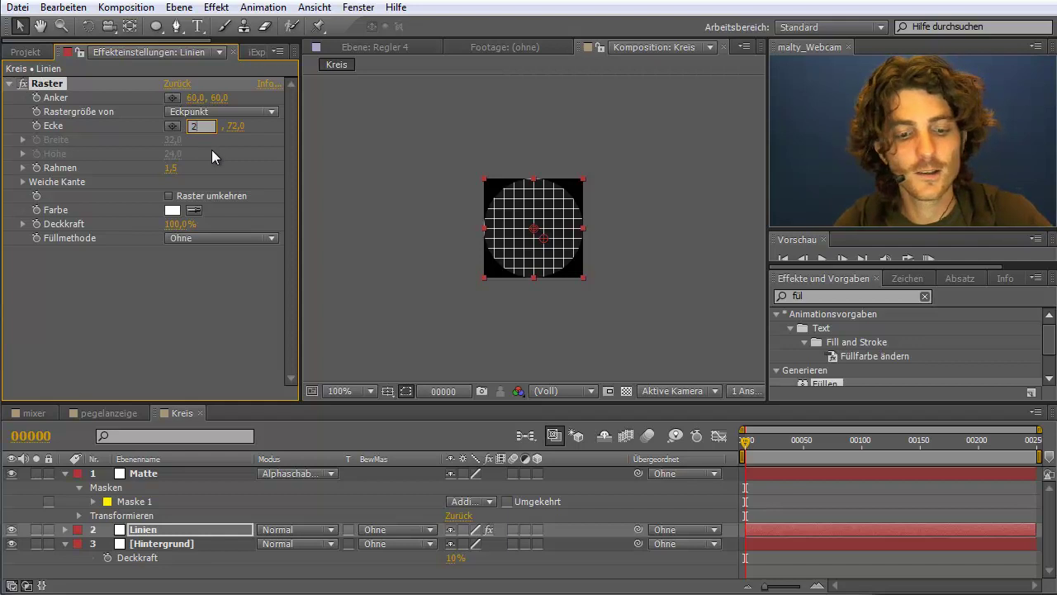
{"action": "type", "text": "20"}
{"action": "key", "text": "Tab"}
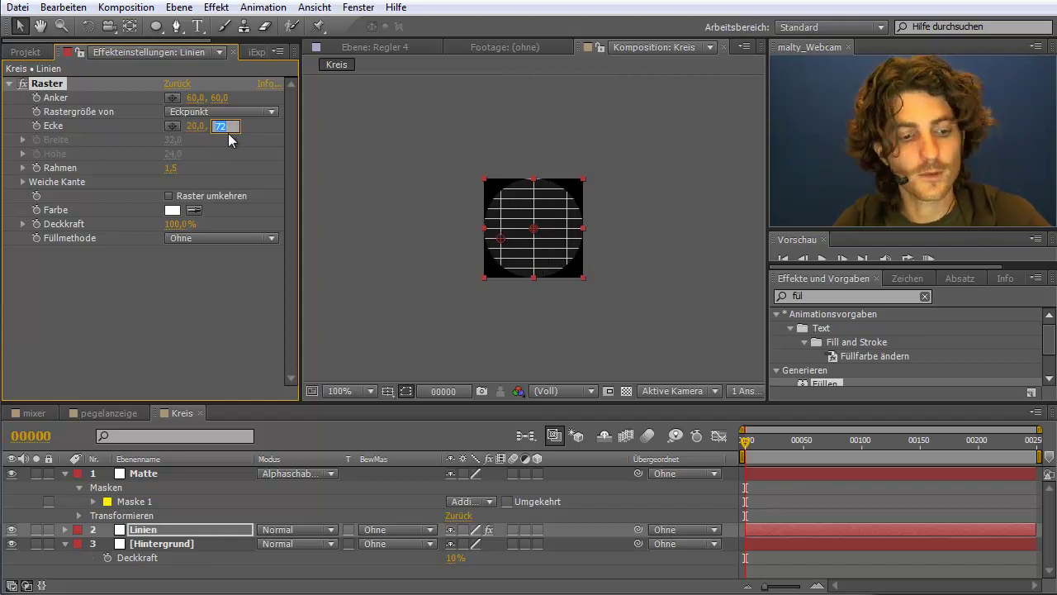
{"action": "type", "text": "20"}
{"action": "key", "text": "Return"}
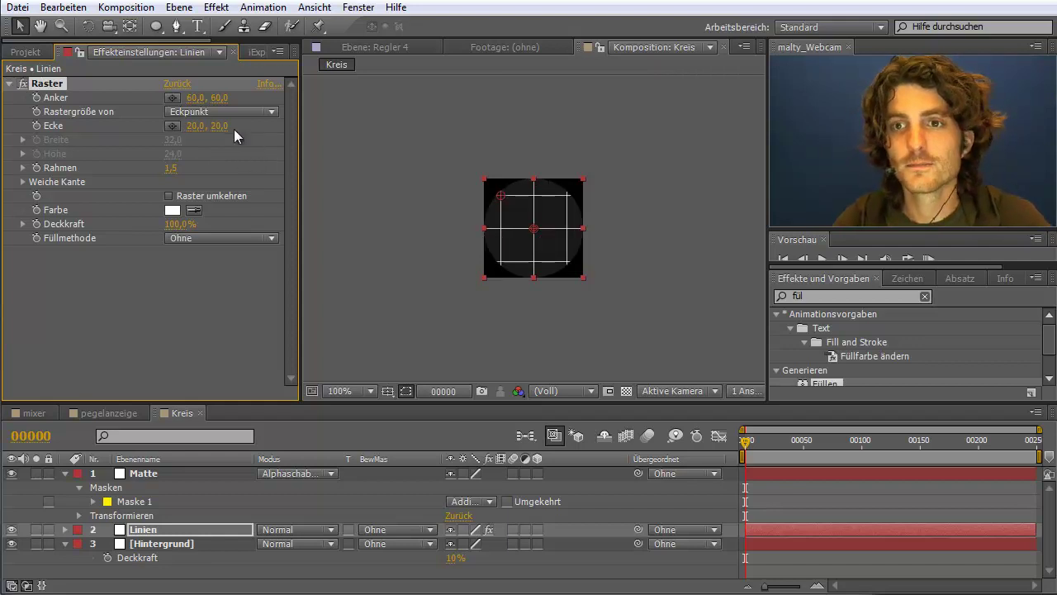
{"action": "left_click", "coordinate": [193, 125]}
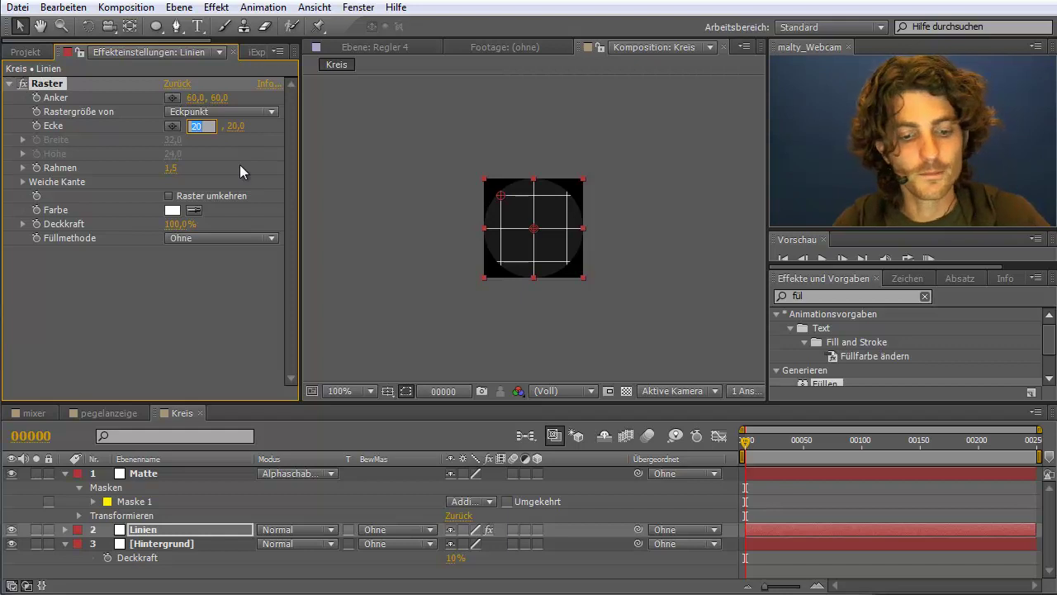
{"action": "type", "text": "80"}
{"action": "key", "text": "Tab"}
{"action": "type", "text": "80"}
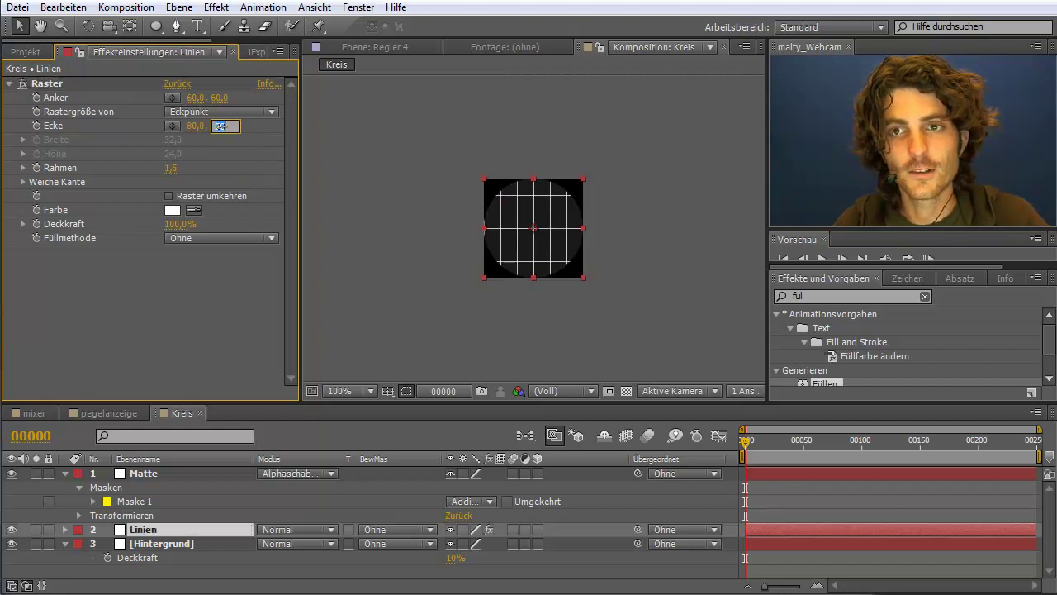
{"action": "key", "text": "Return"}
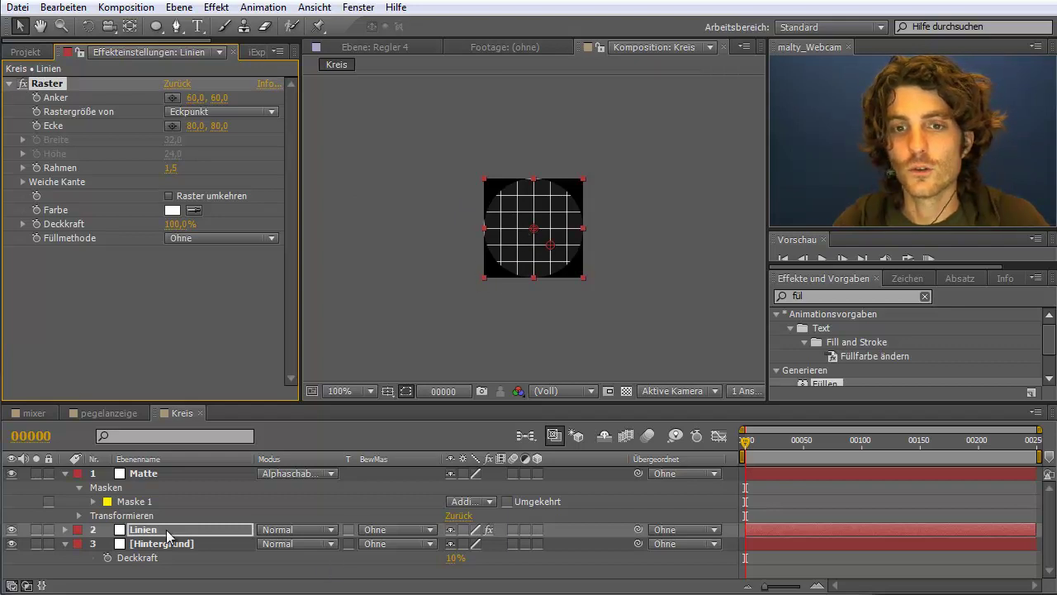
Step: Set the Linien layer's Deckkraft to 20%
{"action": "left_click", "coordinate": [139, 537]}
{"action": "key", "text": "t"}
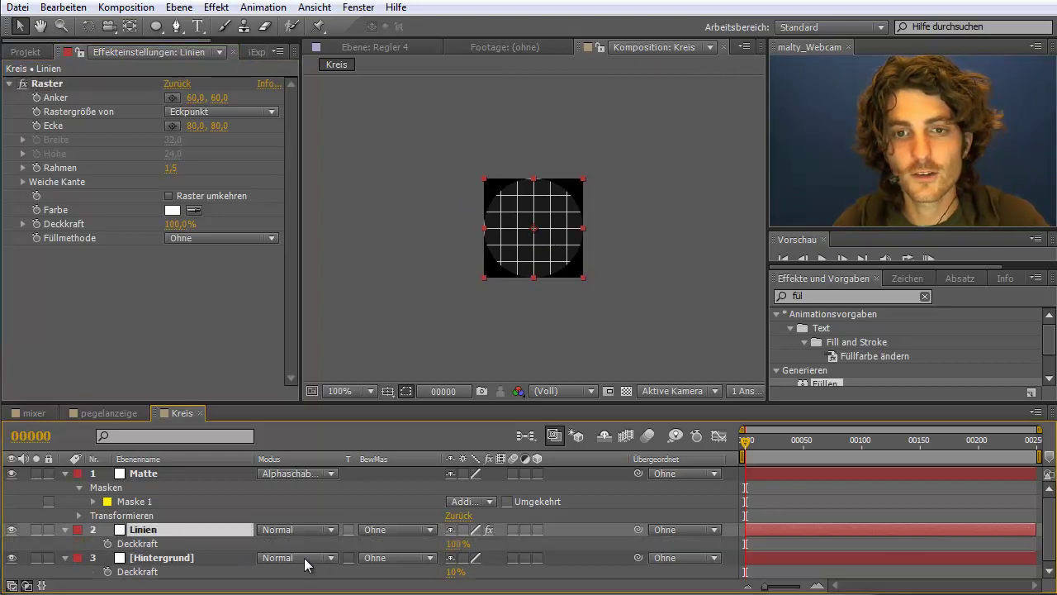
{"action": "left_click", "coordinate": [455, 544]}
{"action": "type", "text": "2"}
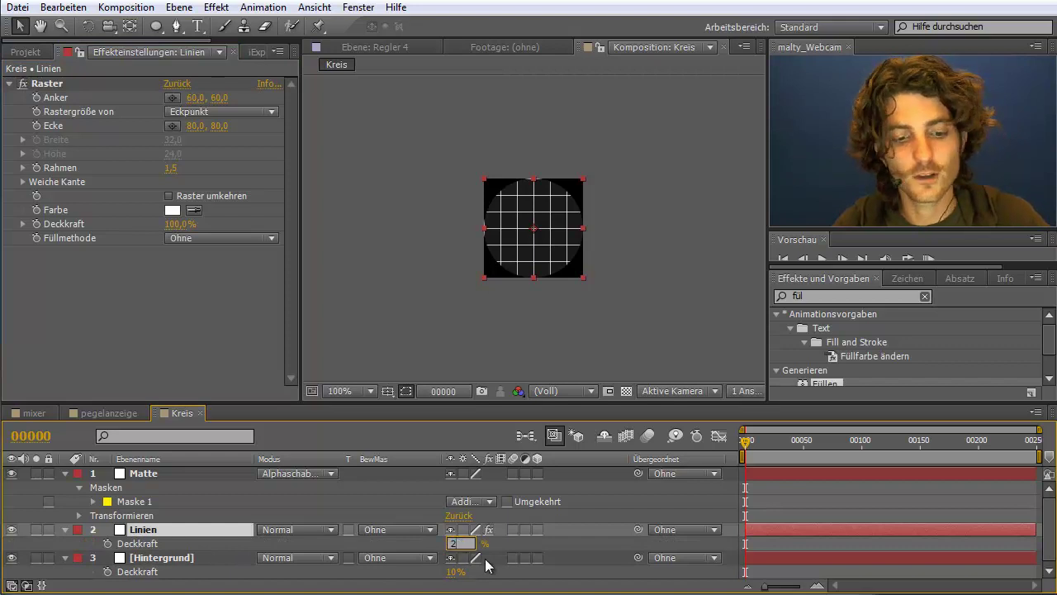
{"action": "type", "text": "0"}
{"action": "left_click", "coordinate": [586, 507]}
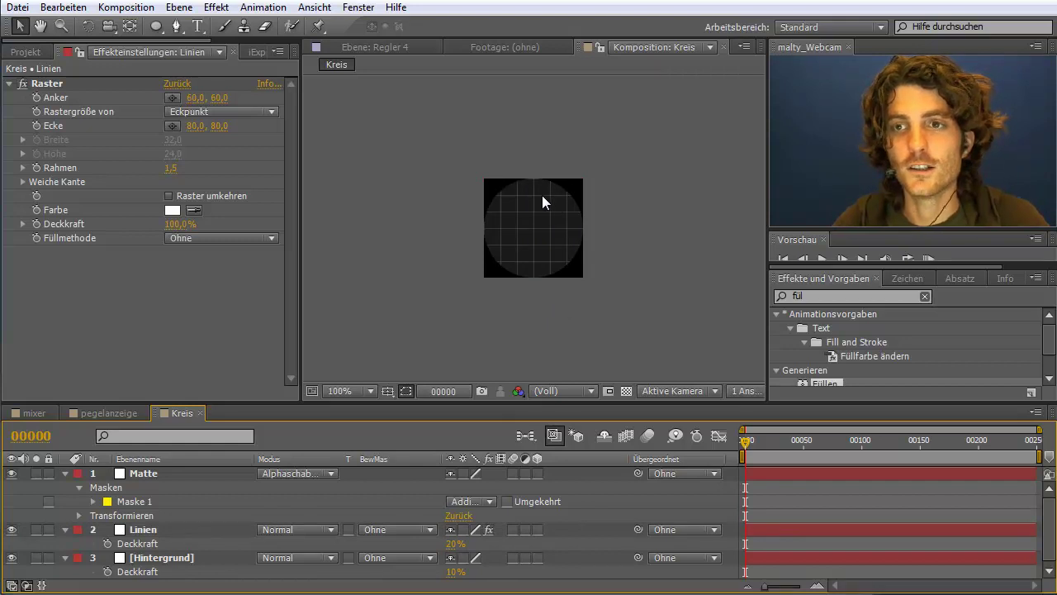
Step: Drag the Kreis comp into pegelanzeige and centre it on the upper-right knob
{"action": "left_click", "coordinate": [100, 413]}
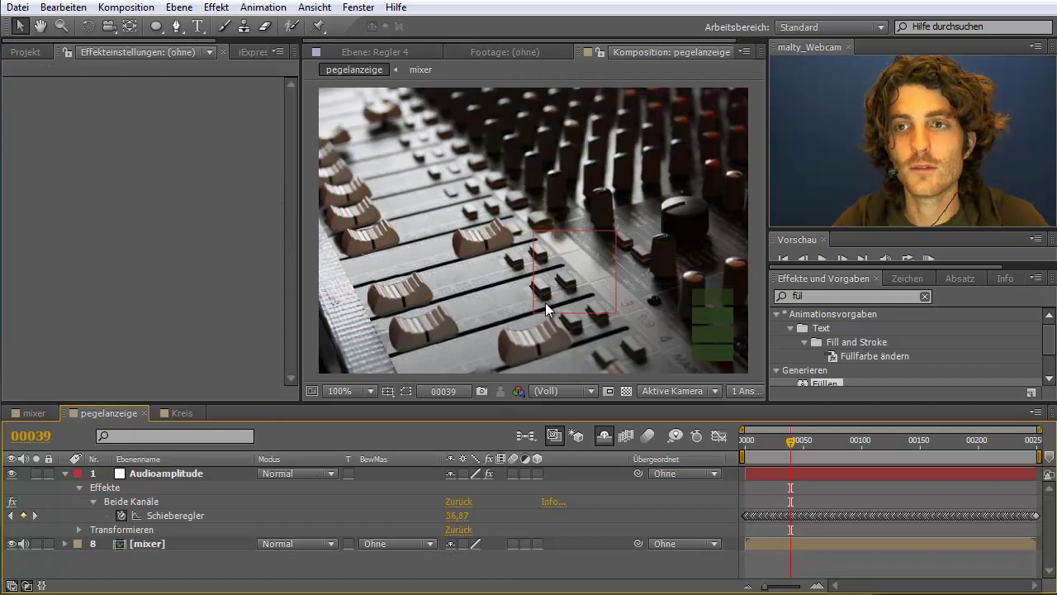
{"action": "left_click", "coordinate": [27, 52]}
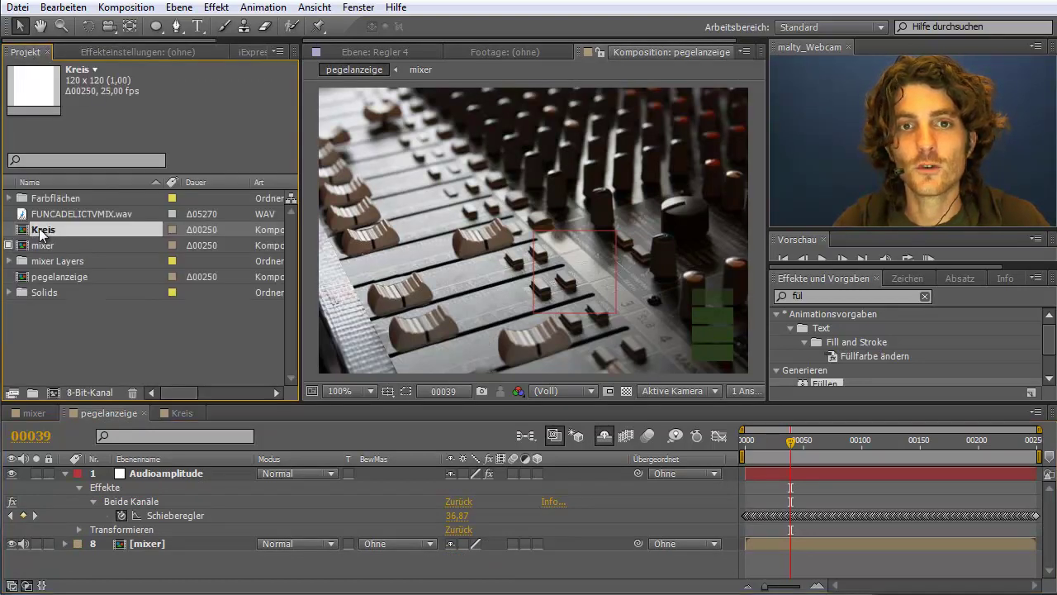
{"action": "left_click_drag", "start_coordinate": [41, 235], "coordinate": [684, 214]}
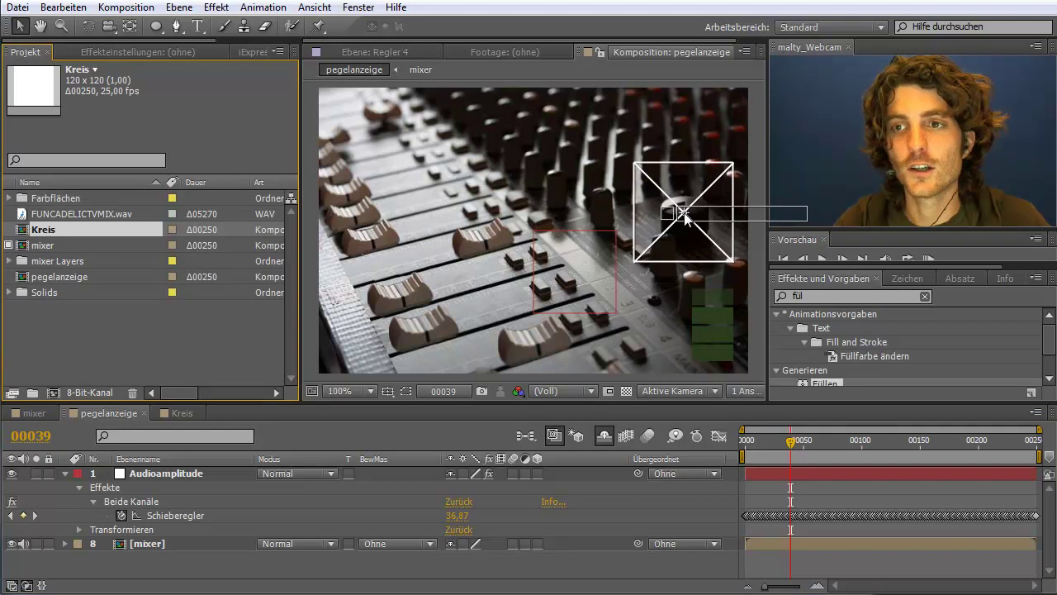
{"action": "left_click_drag", "start_coordinate": [683, 213], "coordinate": [683, 211]}
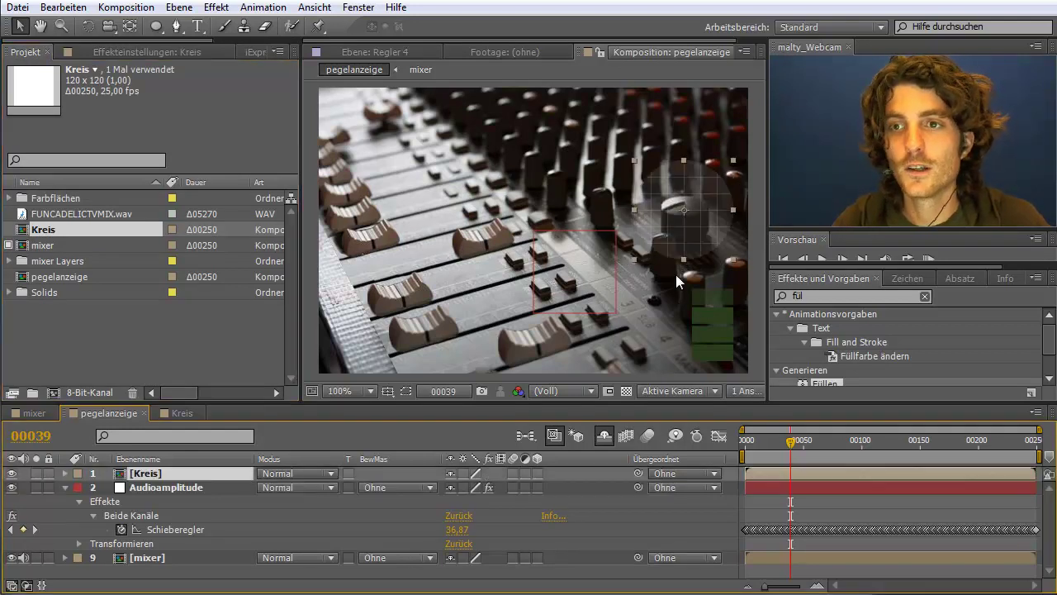
{"action": "left_click_drag", "start_coordinate": [690, 227], "coordinate": [692, 230]}
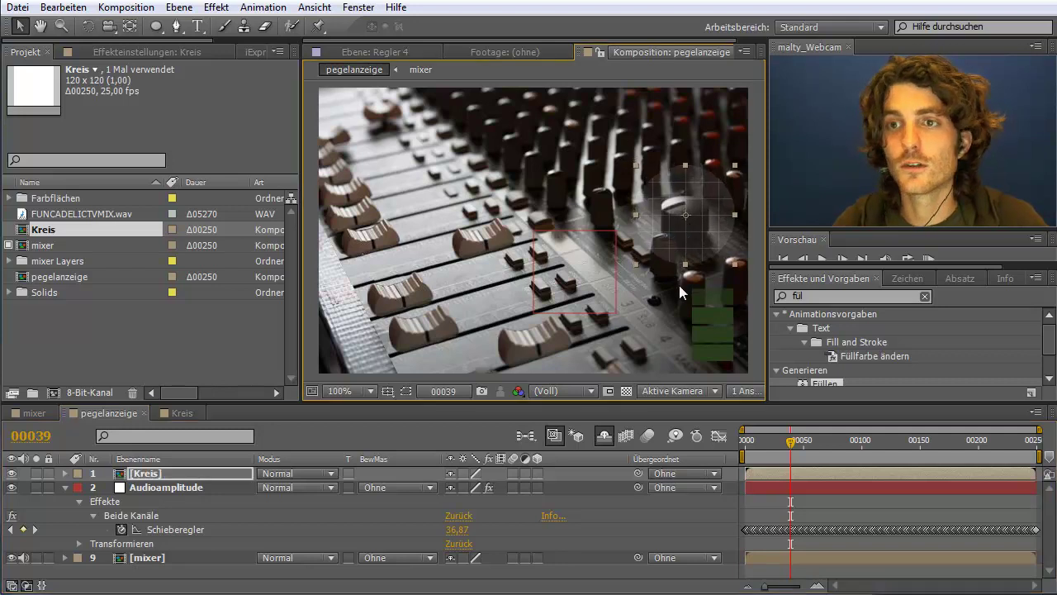
Step: Enable 3D on Kreis and rotate it so the circle lies on the knob
{"action": "left_click", "coordinate": [536, 474]}
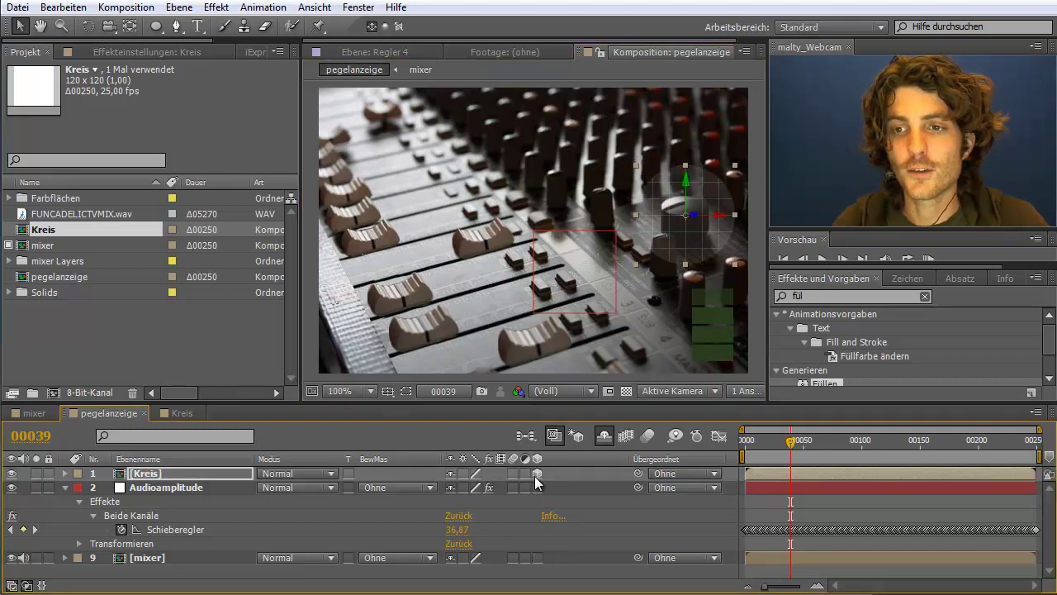
{"action": "left_click", "coordinate": [87, 28]}
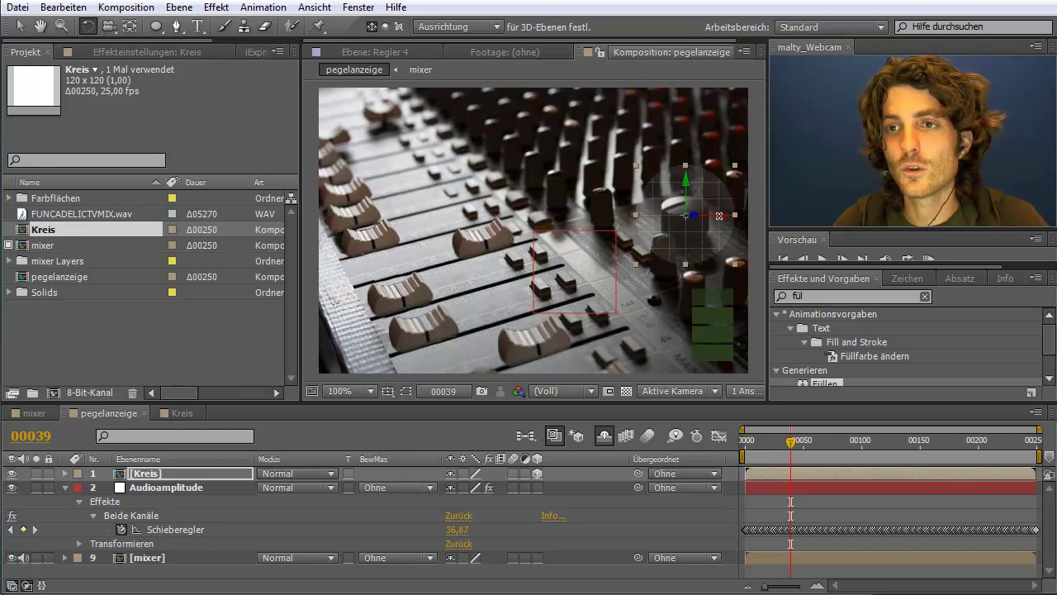
{"action": "left_click_drag", "start_coordinate": [720, 215], "coordinate": [720, 179]}
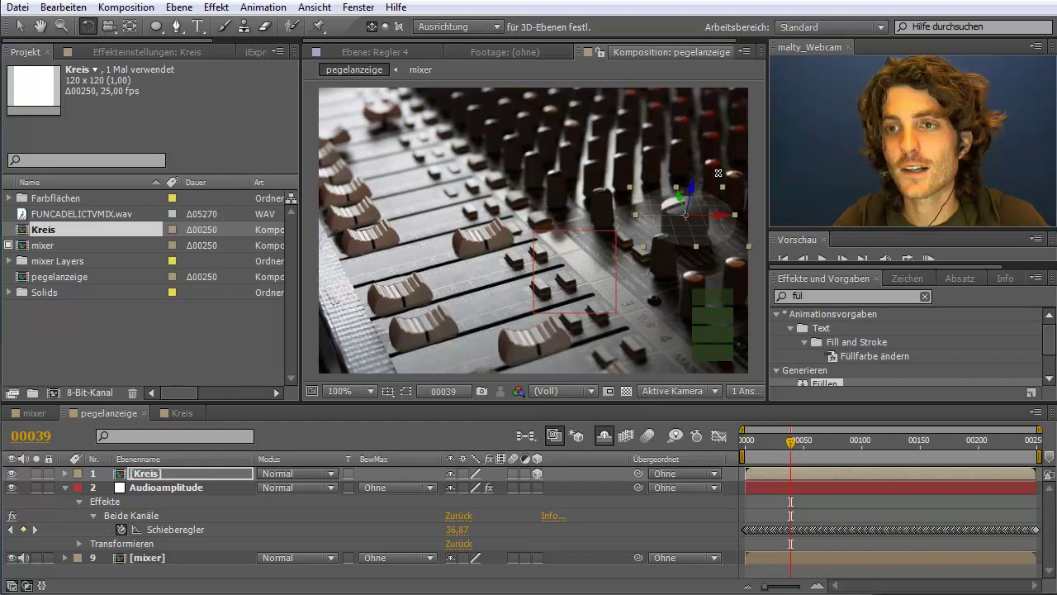
{"action": "left_click_drag", "start_coordinate": [717, 170], "coordinate": [718, 176]}
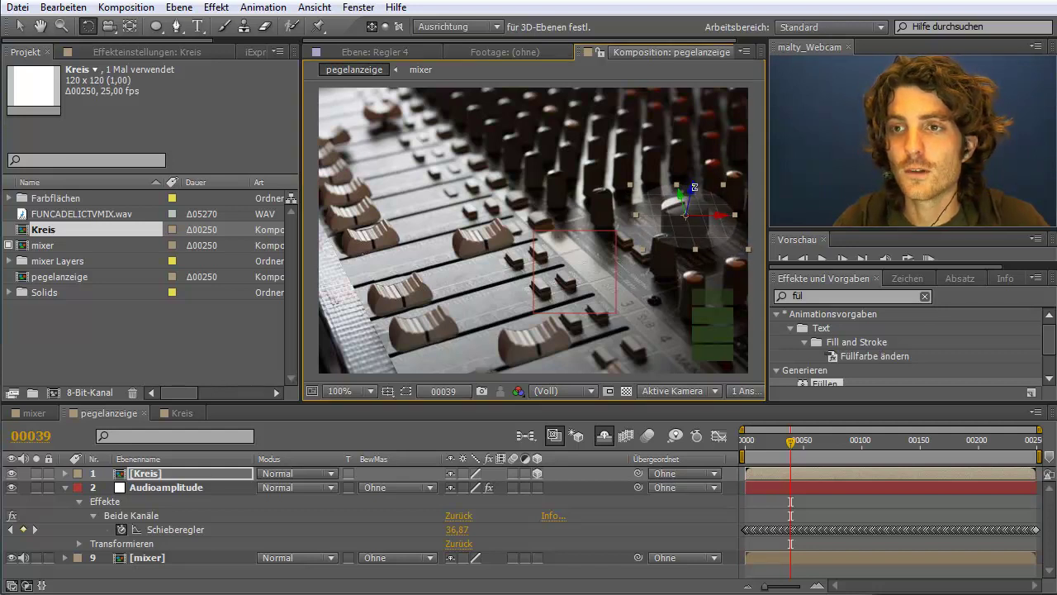
{"action": "left_click_drag", "start_coordinate": [694, 188], "coordinate": [713, 193]}
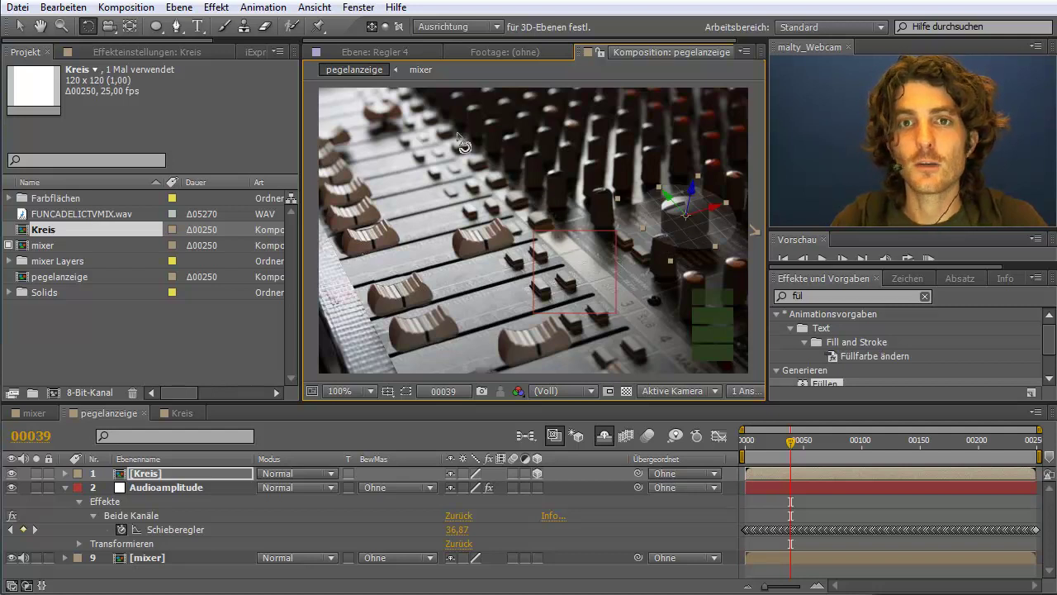
Step: Create a comp-sized solid named 'Kreis Matte' above the Kreis circle layer
{"action": "left_click", "coordinate": [179, 7]}
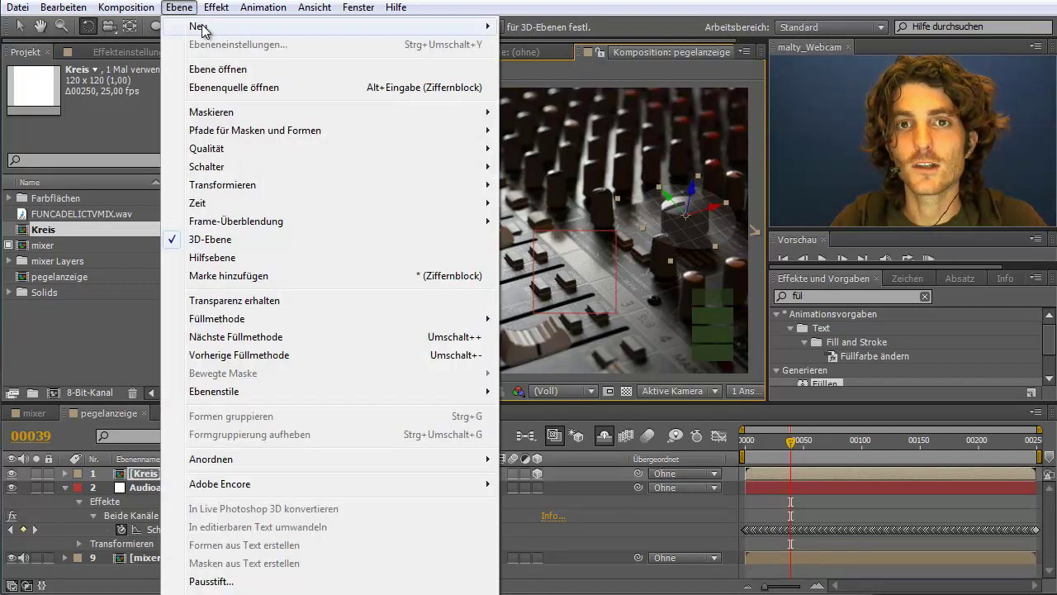
{"action": "mouse_move", "coordinate": [202, 30]}
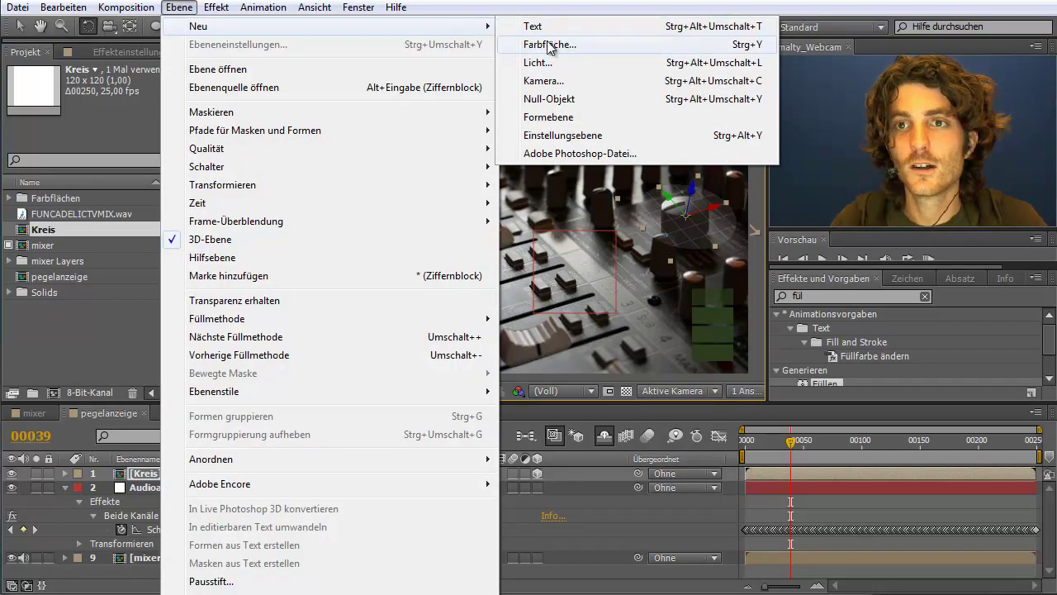
{"action": "left_click", "coordinate": [561, 45]}
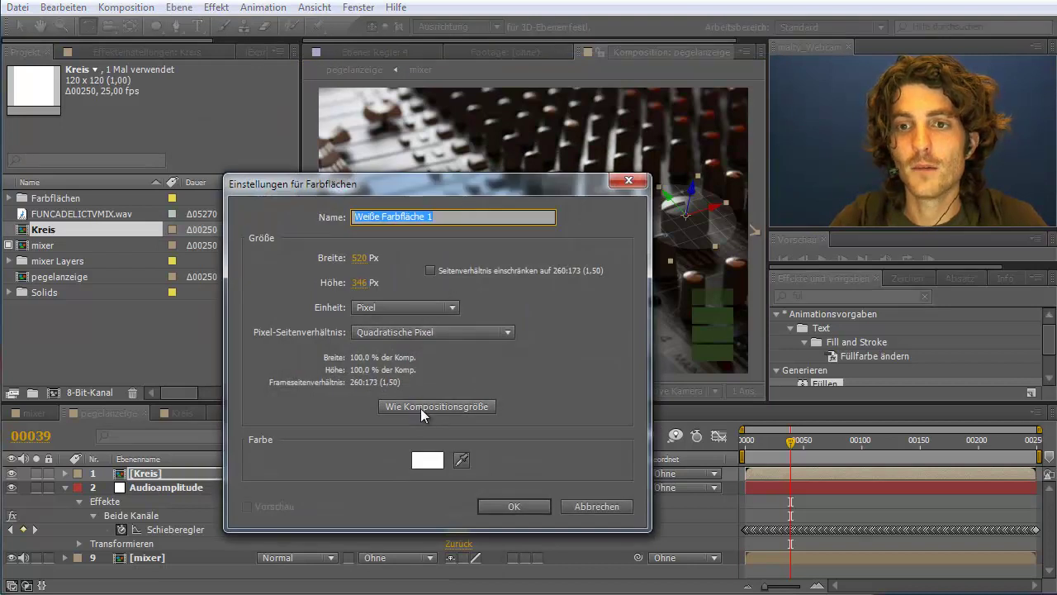
{"action": "left_click", "coordinate": [421, 408]}
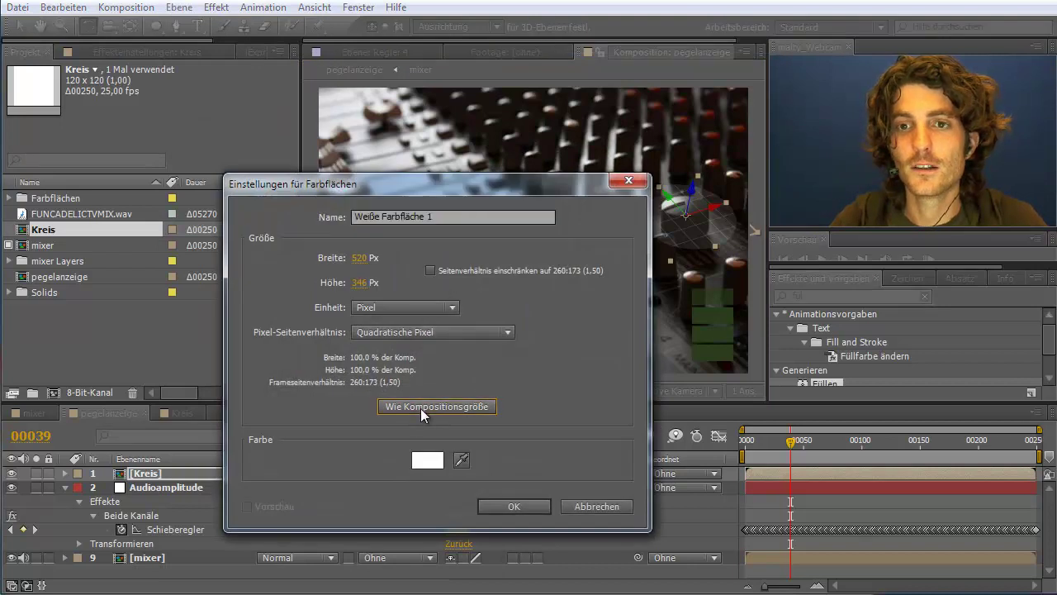
{"action": "triple_click", "coordinate": [450, 216]}
{"action": "type", "text": "K"}
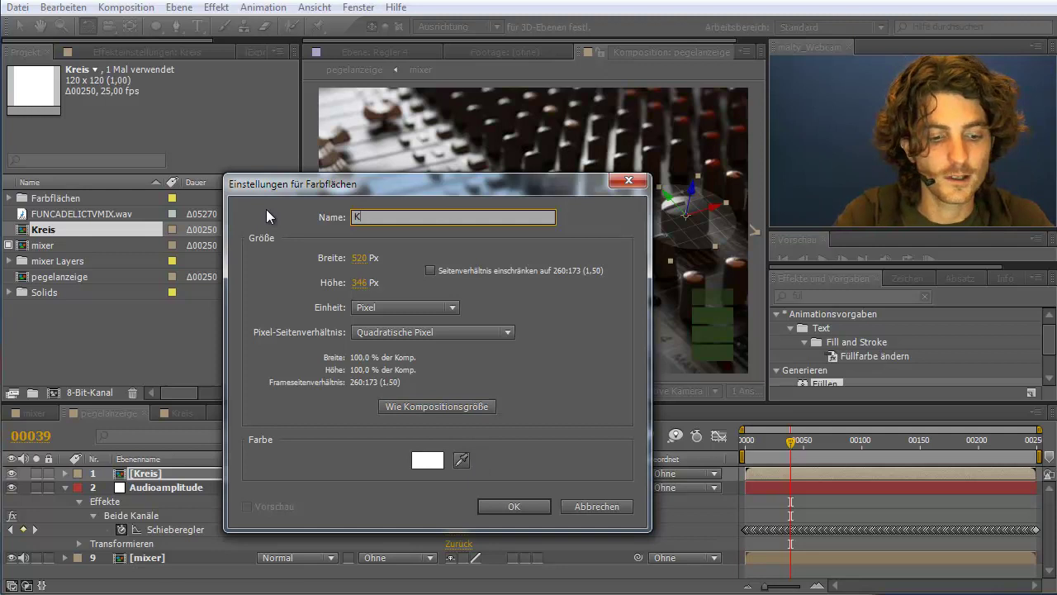
{"action": "type", "text": "reis Matte"}
{"action": "key", "text": "Return"}
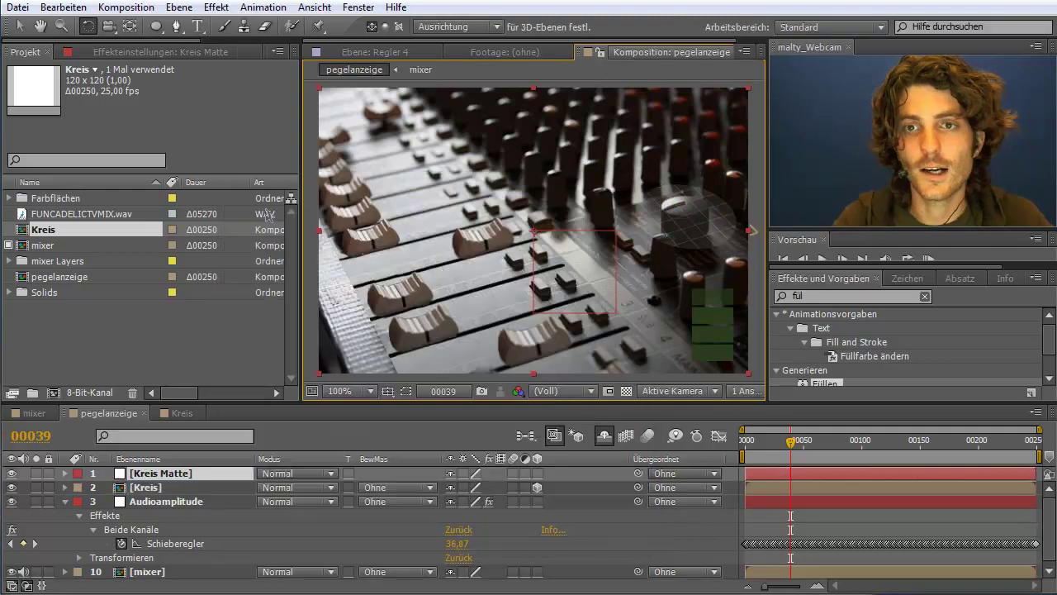
Step: Hide the Kreis Matte layer and zoom in to centre the knob in the view
{"action": "left_click", "coordinate": [12, 475]}
{"action": "scroll", "coordinate": [698, 219], "scroll_direction": "up", "scroll_amount": 2}
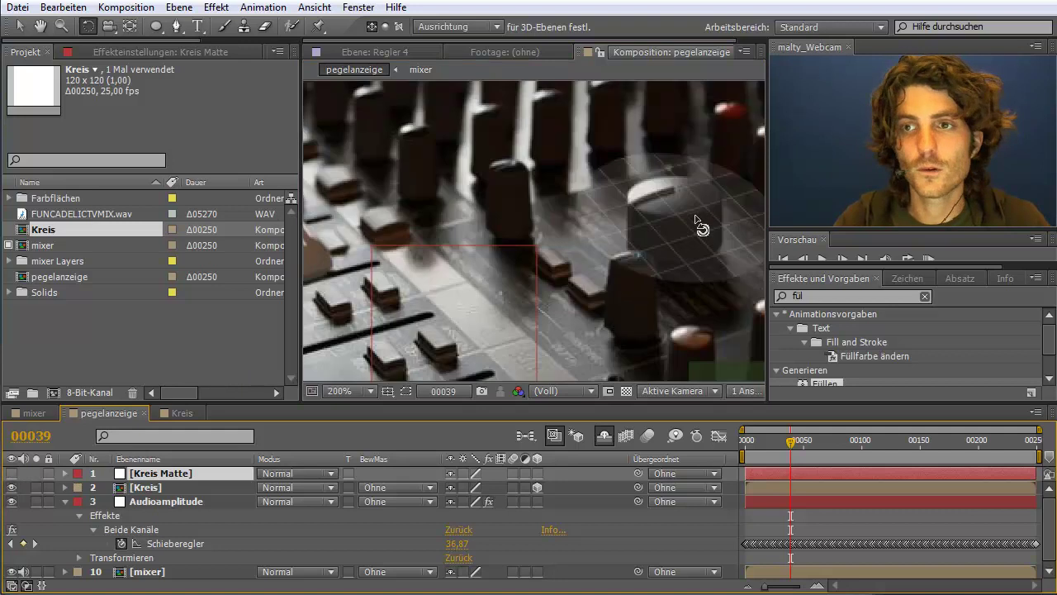
{"action": "scroll", "coordinate": [698, 221], "scroll_direction": "up", "scroll_amount": 2}
{"action": "key", "text": "h"}
{"action": "left_click_drag", "start_coordinate": [710, 224], "coordinate": [583, 210]}
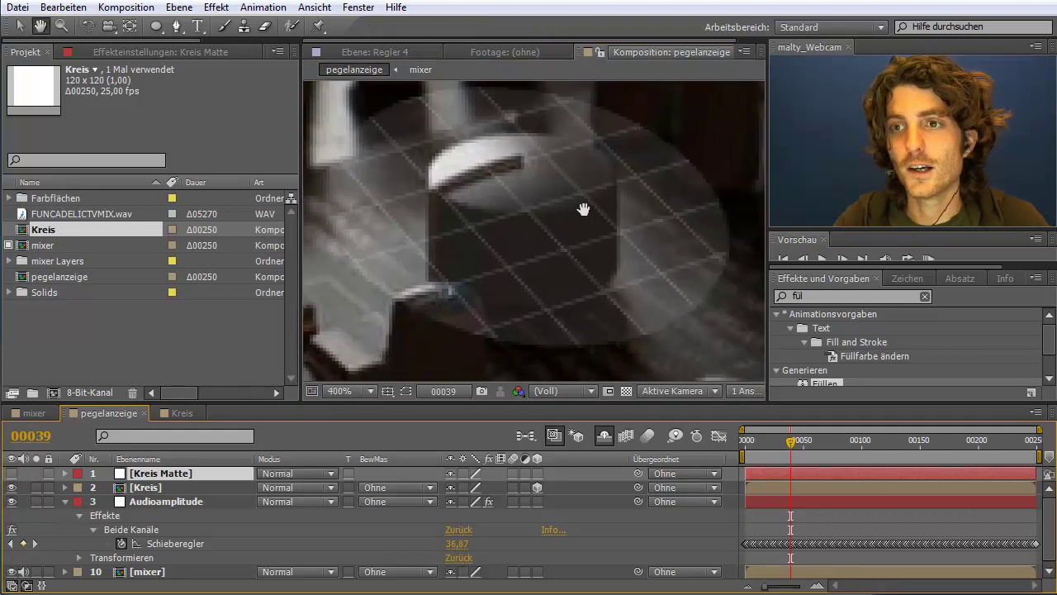
{"action": "key", "text": "w"}
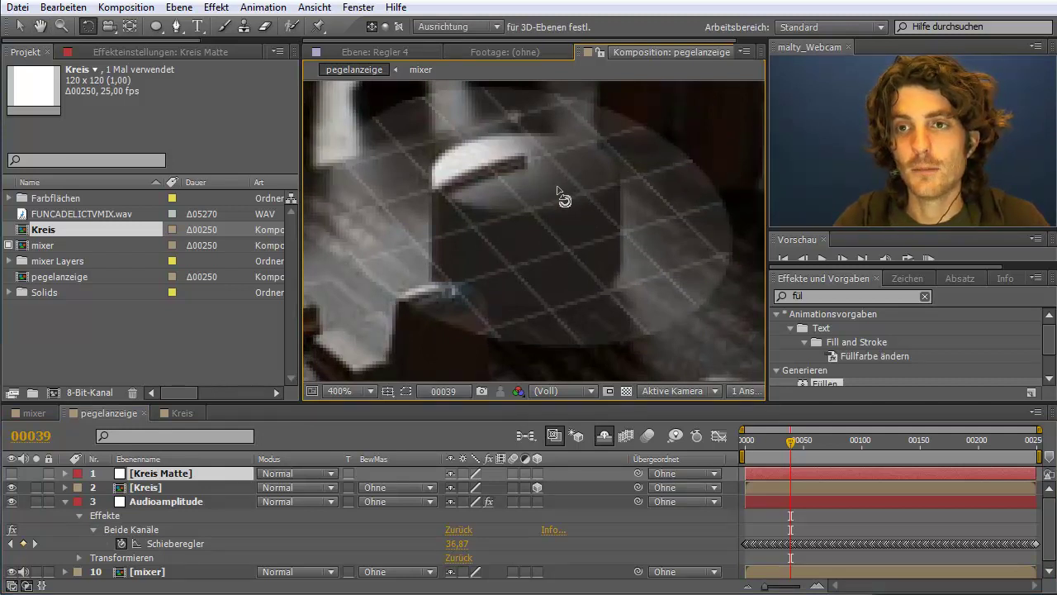
{"action": "scroll", "coordinate": [560, 203], "scroll_direction": "down", "scroll_amount": 2}
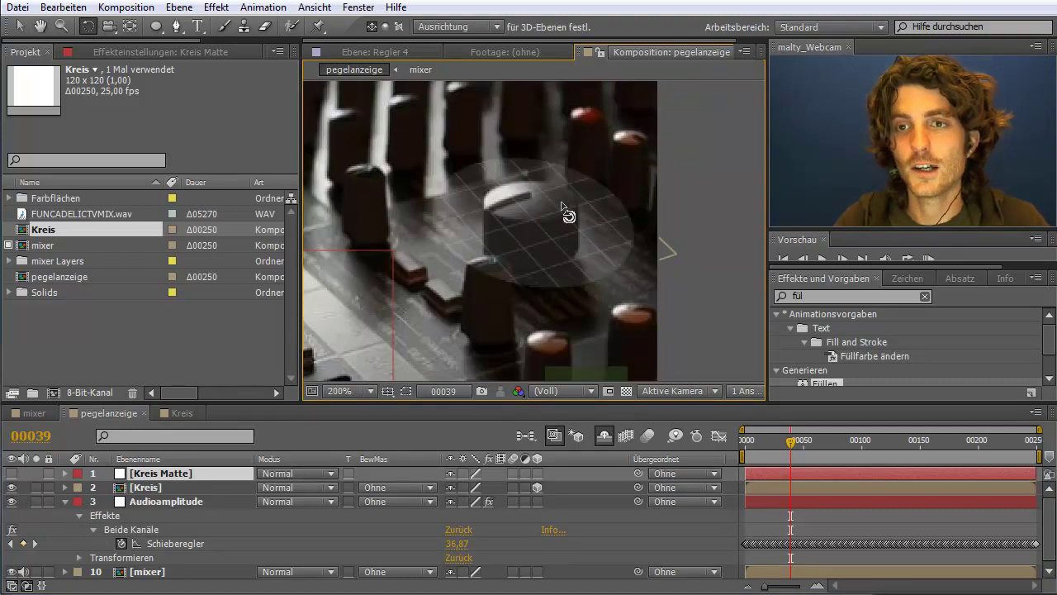
{"action": "key", "text": "h"}
{"action": "left_click_drag", "start_coordinate": [561, 207], "coordinate": [582, 207]}
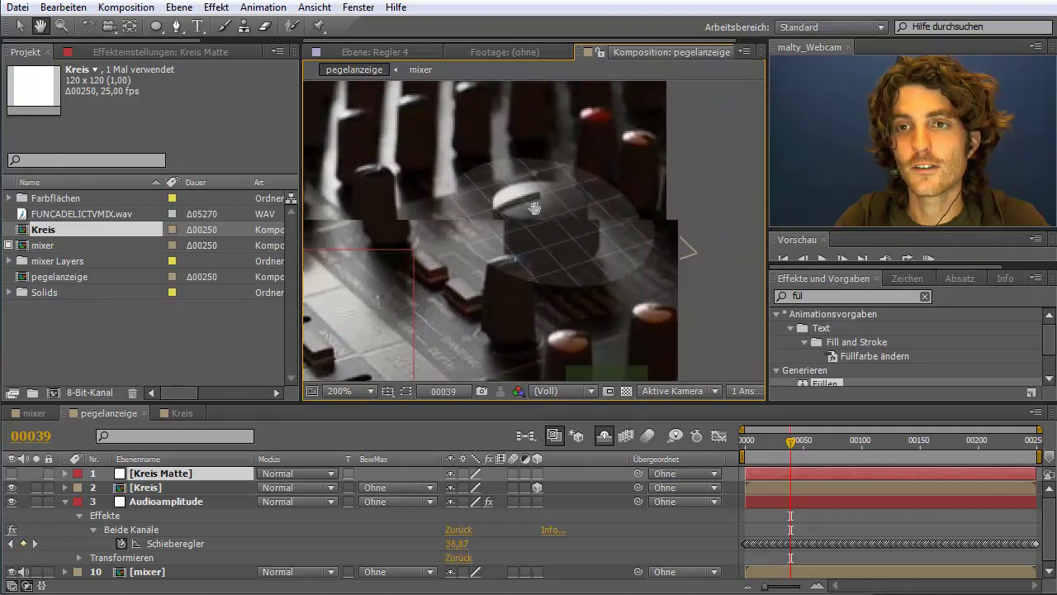
{"action": "scroll", "coordinate": [578, 211], "scroll_direction": "up", "scroll_amount": 2}
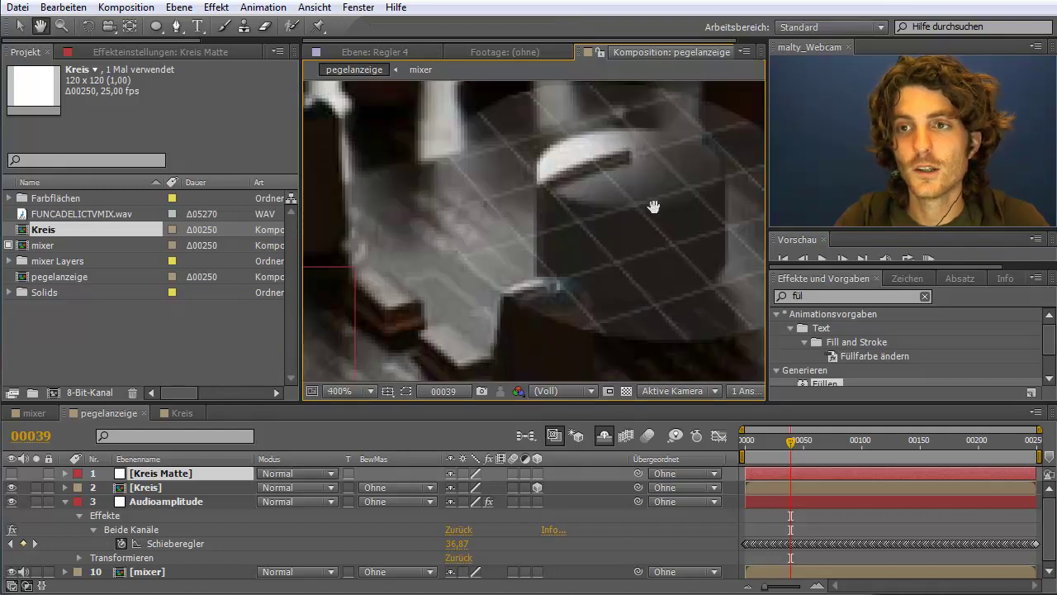
{"action": "left_click_drag", "start_coordinate": [651, 206], "coordinate": [573, 216]}
{"action": "key", "text": "w"}
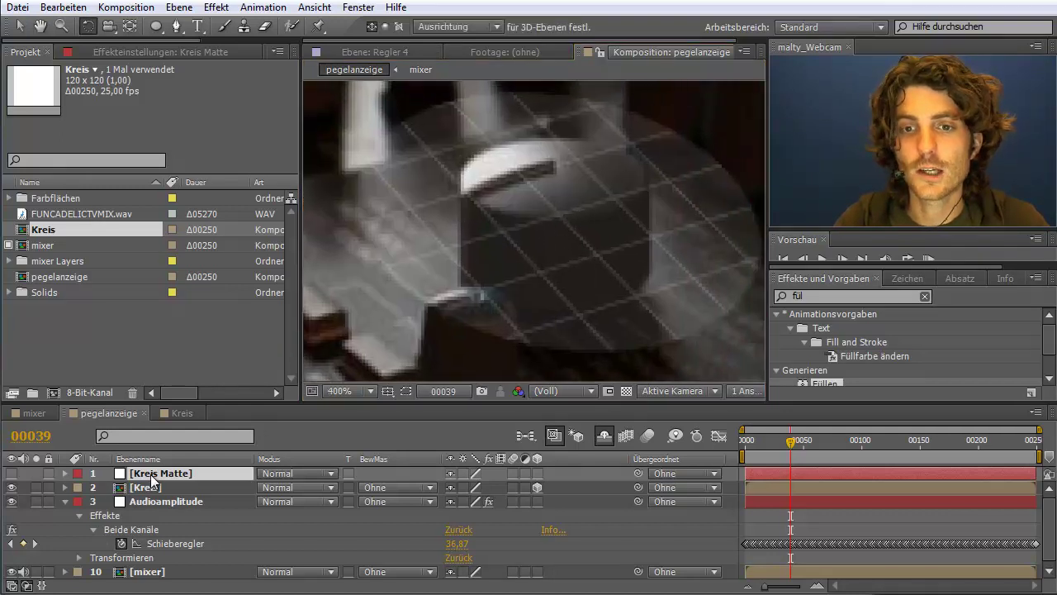
Step: Trace a closed, curved Pen-tool mask around the knob's outline on Kreis Matte
{"action": "left_click", "coordinate": [175, 26]}
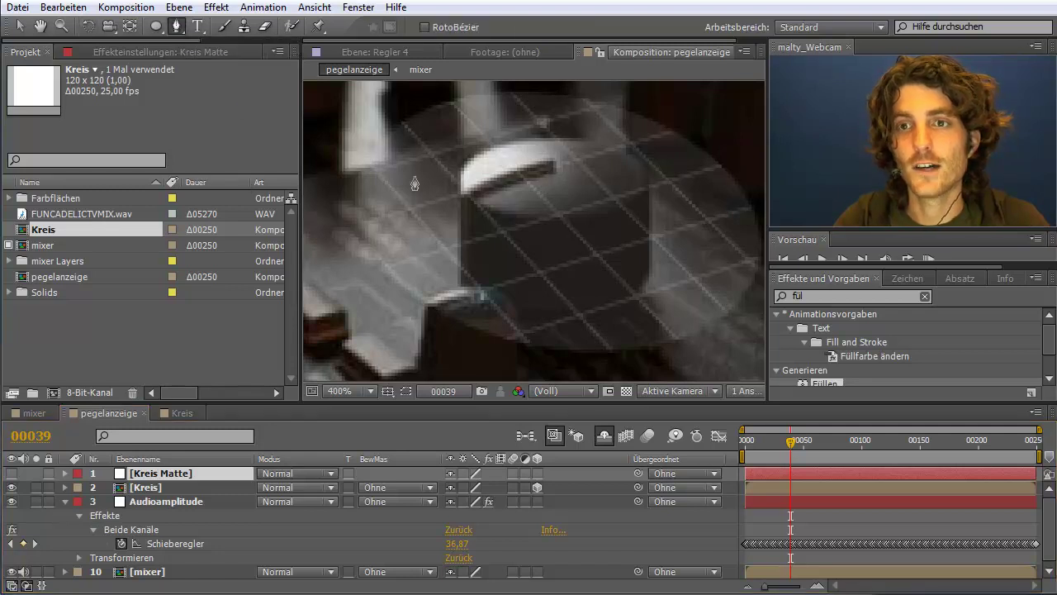
{"action": "left_click", "coordinate": [460, 235]}
{"action": "left_click", "coordinate": [460, 172]}
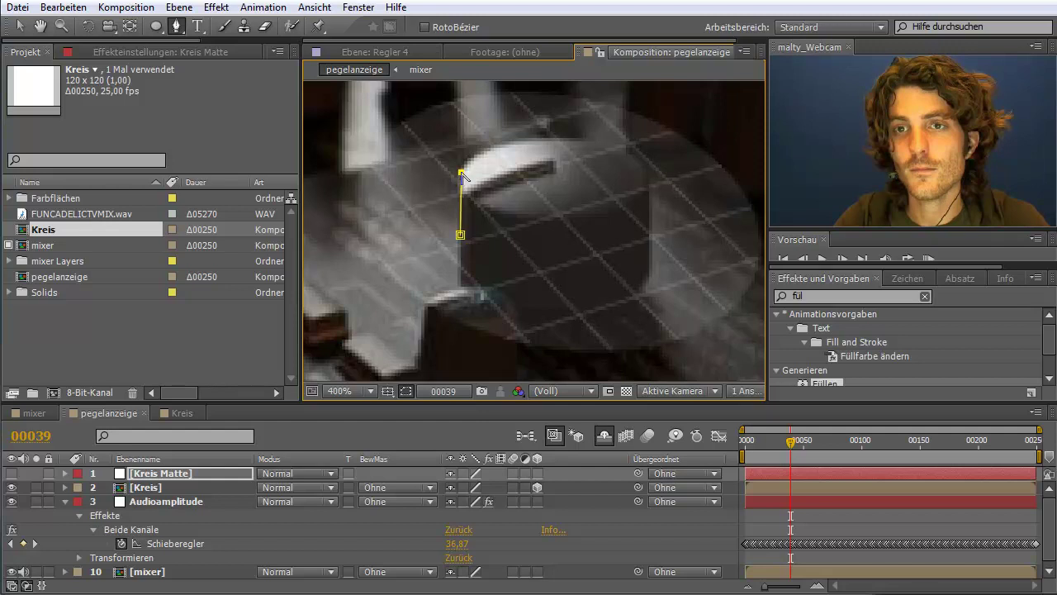
{"action": "left_click_drag", "start_coordinate": [555, 137], "coordinate": [645, 139]}
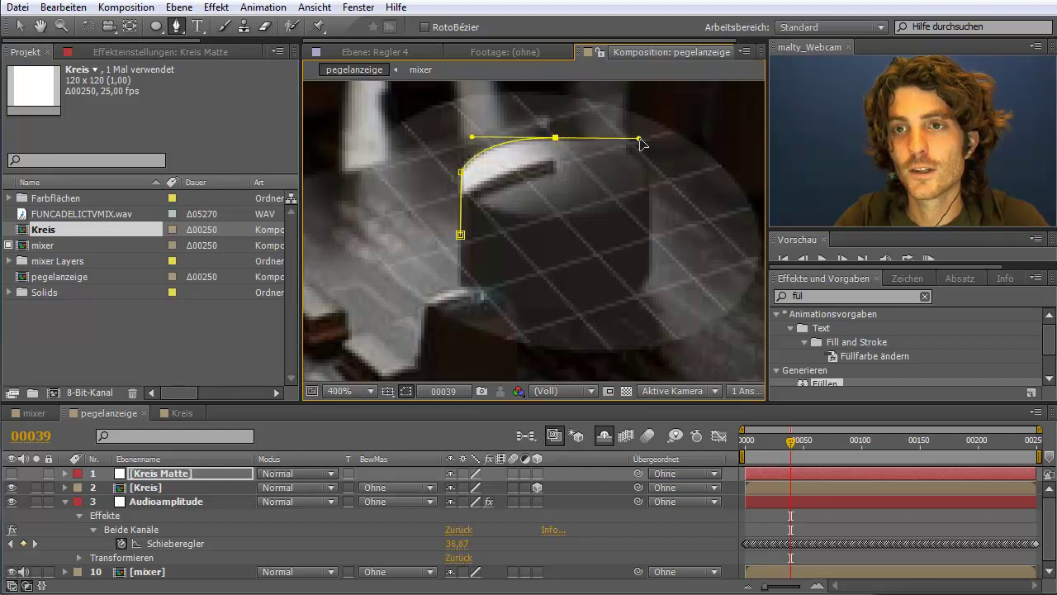
{"action": "left_click", "coordinate": [649, 188]}
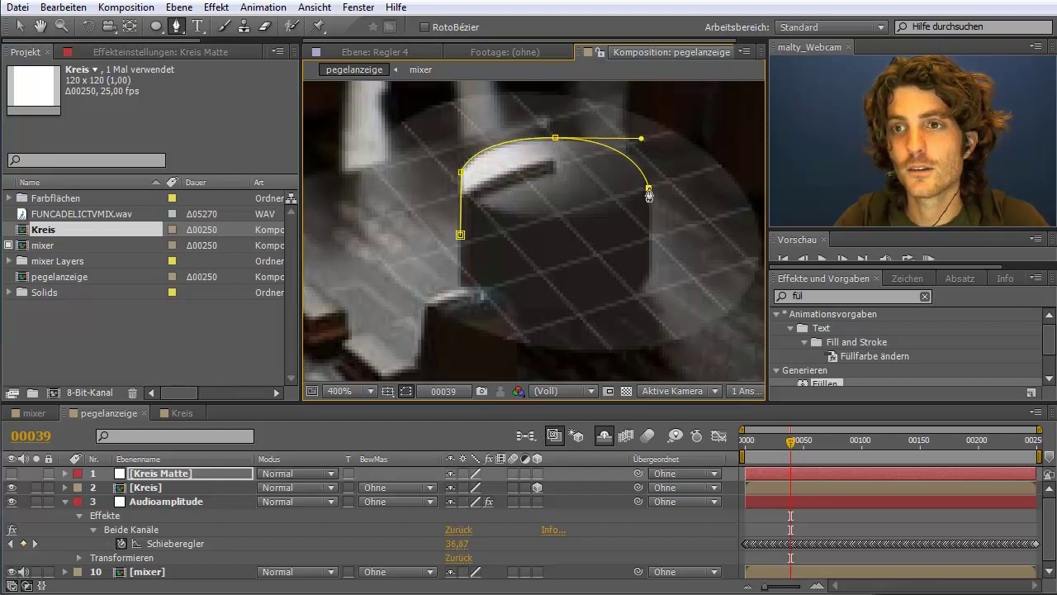
{"action": "left_click_drag", "start_coordinate": [650, 192], "coordinate": [650, 205]}
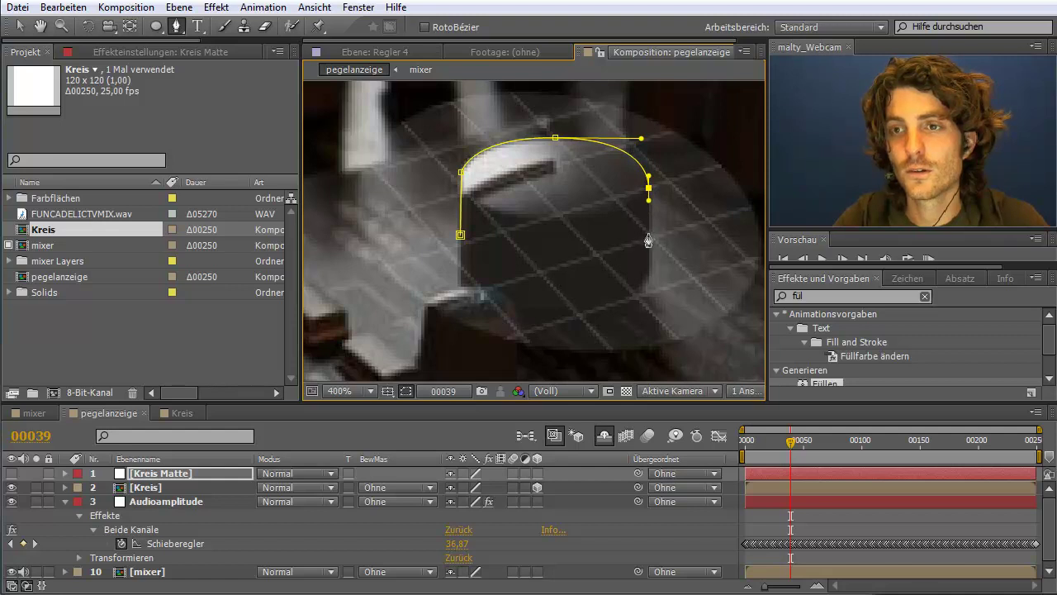
{"action": "left_click", "coordinate": [648, 235]}
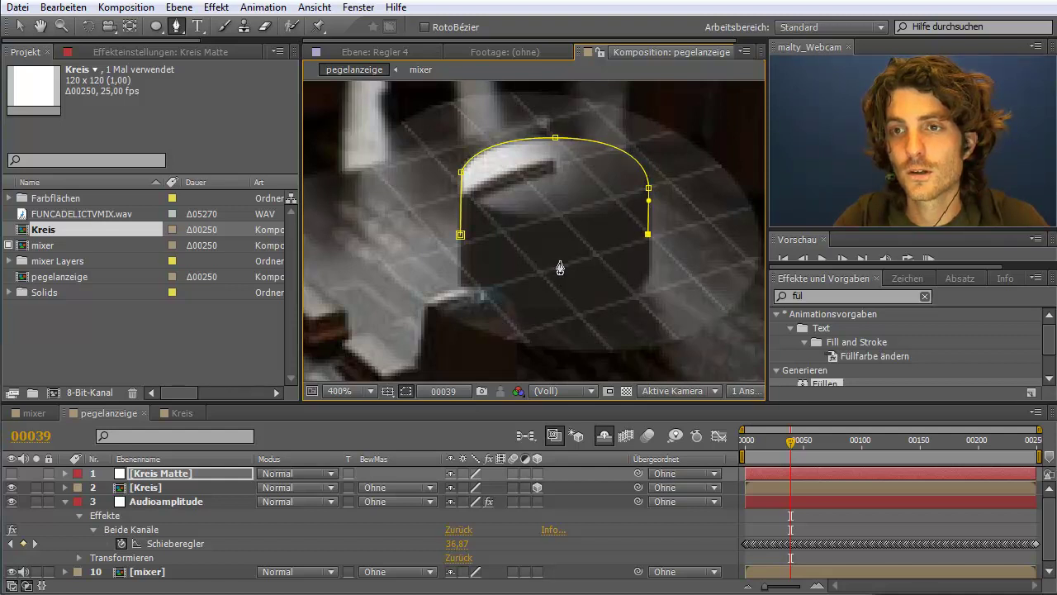
{"action": "left_click_drag", "start_coordinate": [560, 261], "coordinate": [502, 266]}
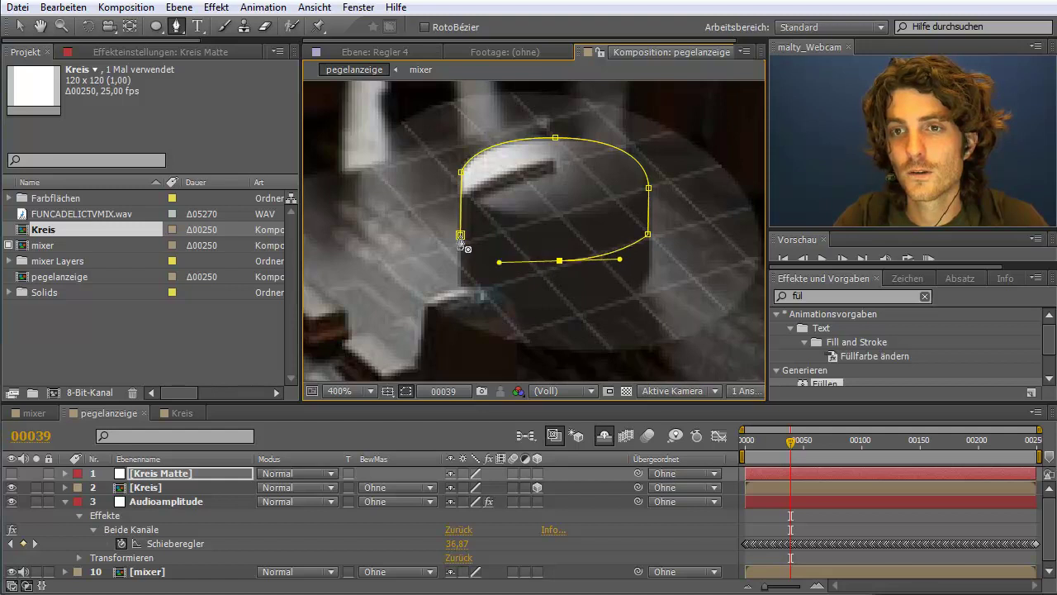
{"action": "left_click", "coordinate": [460, 235]}
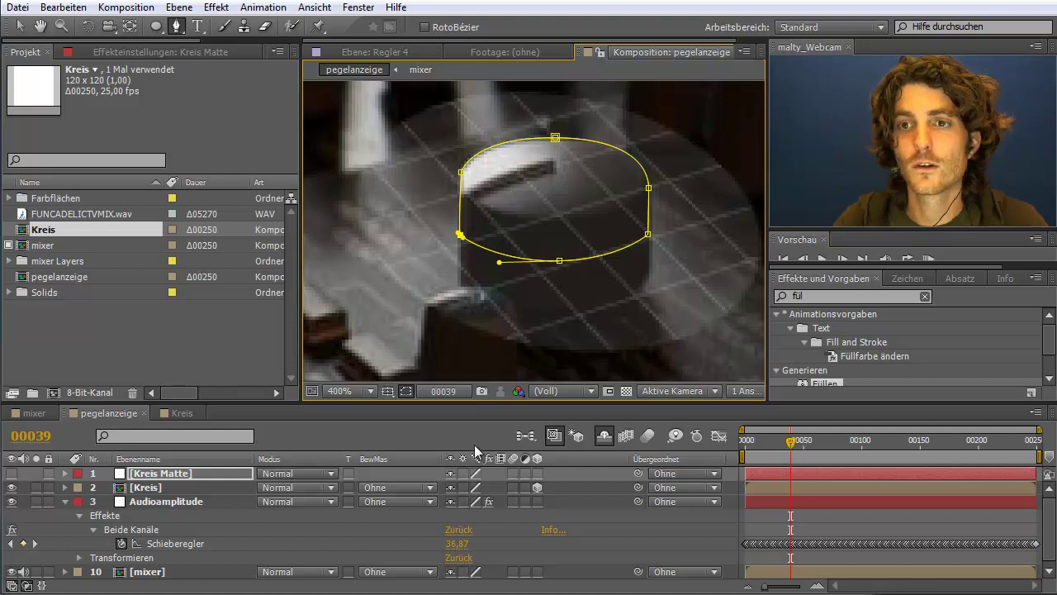
Step: Reshape the mask's right-side curve with the Selection tool, then select the Kreis layer
{"action": "left_click", "coordinate": [18, 25]}
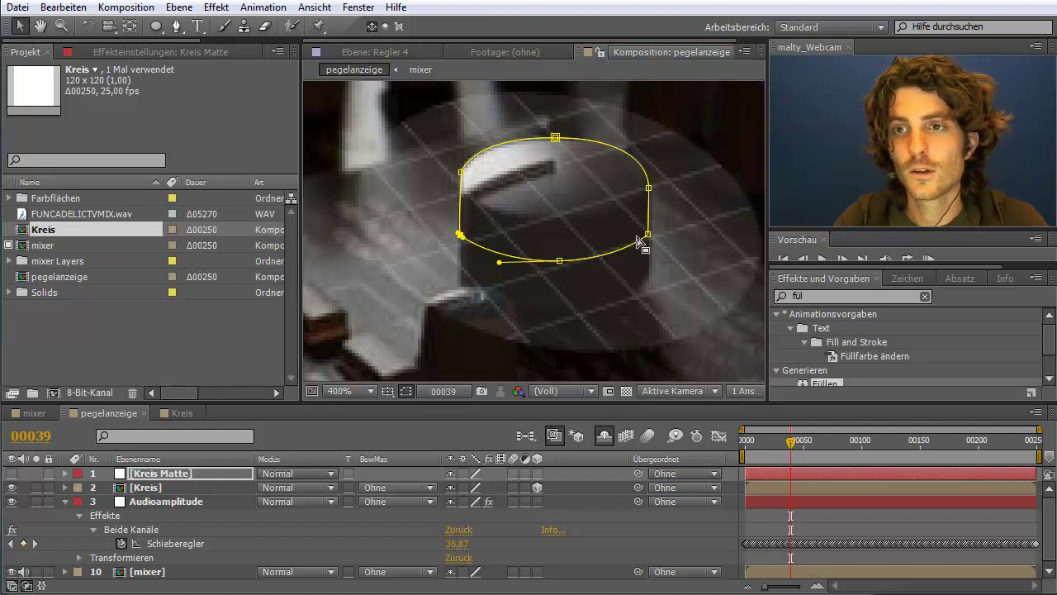
{"action": "left_click", "coordinate": [649, 234]}
{"action": "left_click", "coordinate": [650, 235]}
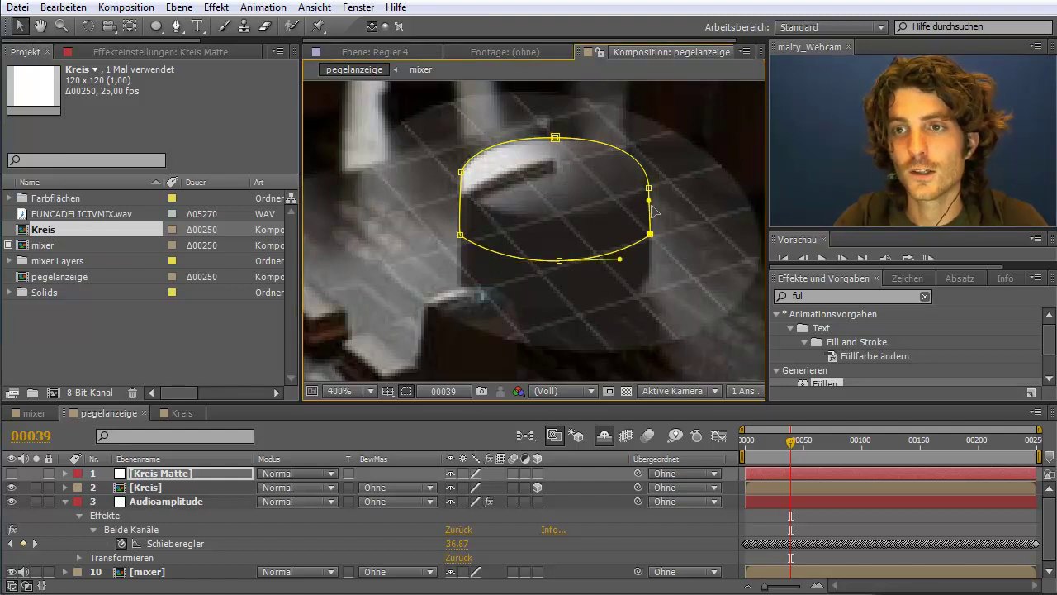
{"action": "left_click_drag", "start_coordinate": [649, 200], "coordinate": [646, 176]}
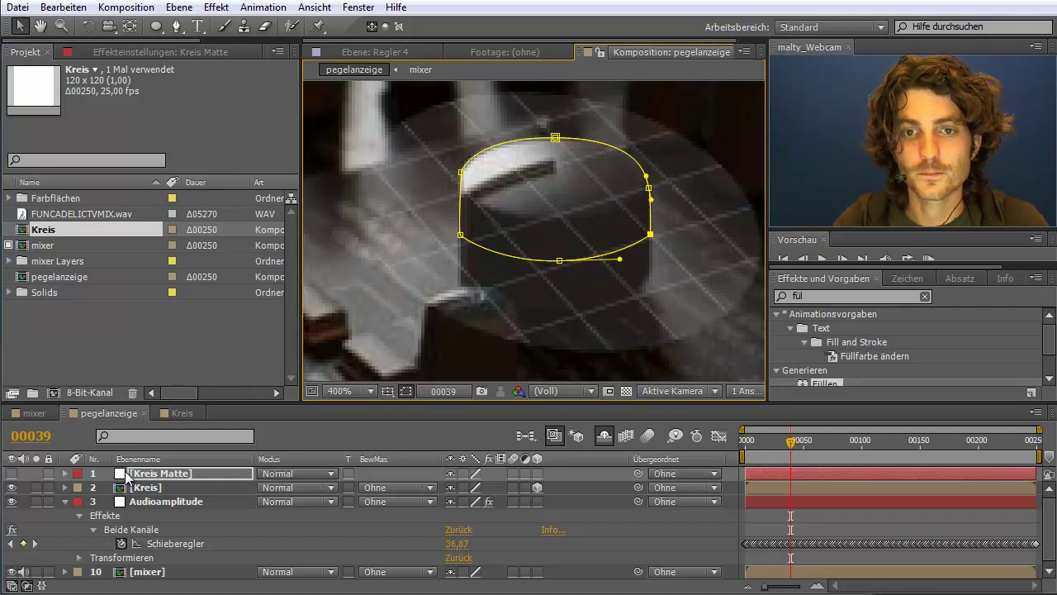
{"action": "left_click", "coordinate": [157, 479]}
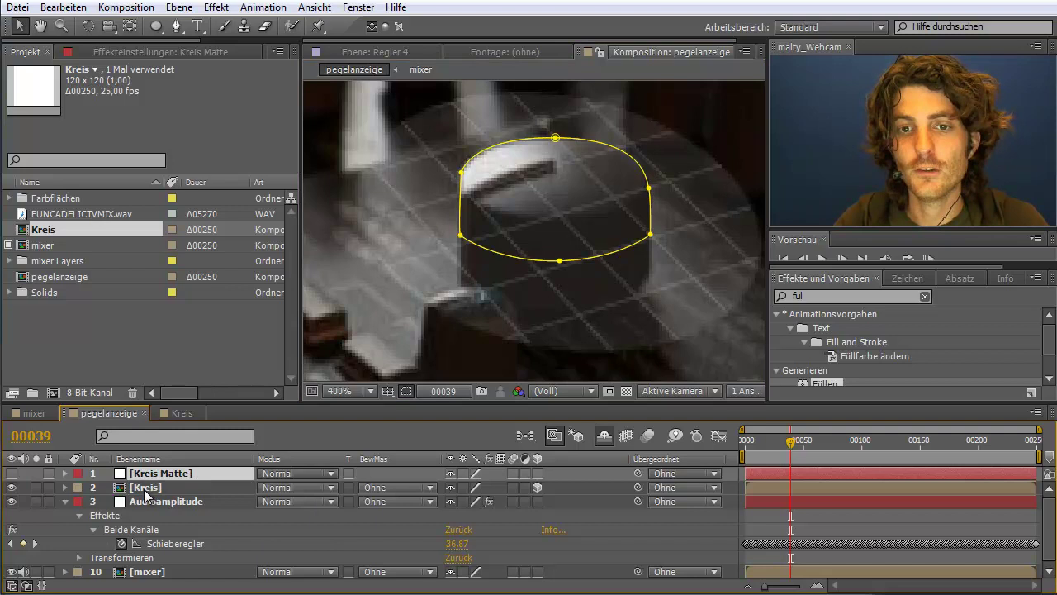
{"action": "left_click", "coordinate": [156, 488]}
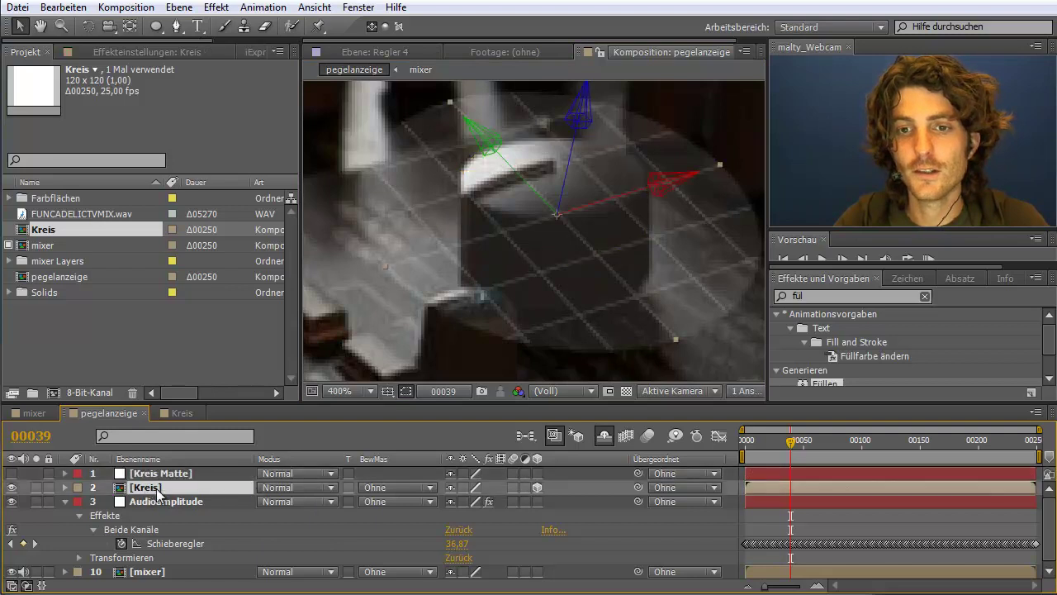
Step: Set Kreis's track matte to Inverted Alpha Matte 'Kreis Matte', then check by toggling Kreis Matte's visibility
{"action": "left_click", "coordinate": [431, 487]}
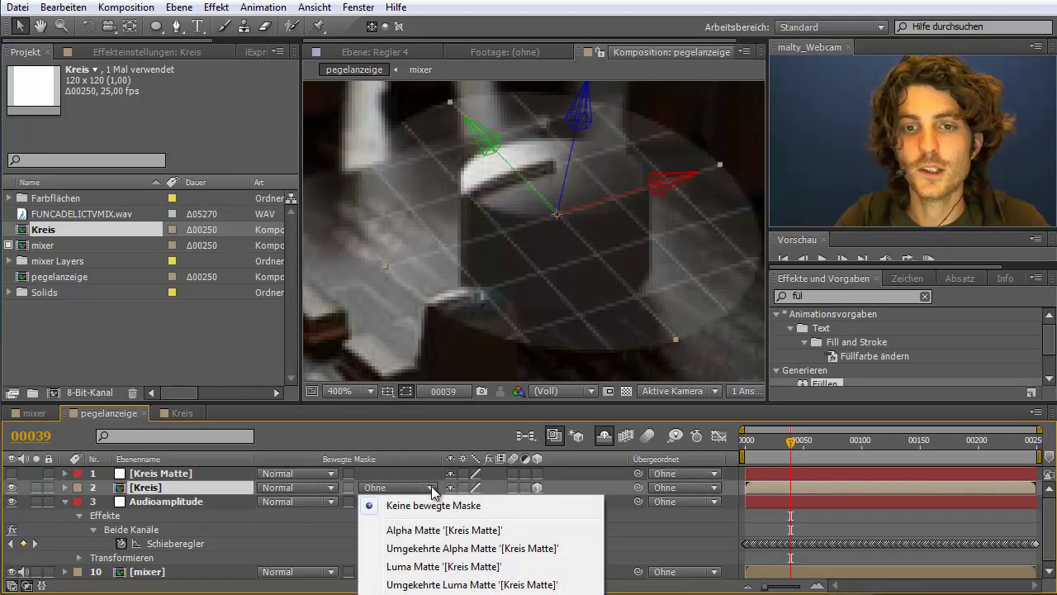
{"action": "left_click", "coordinate": [426, 548]}
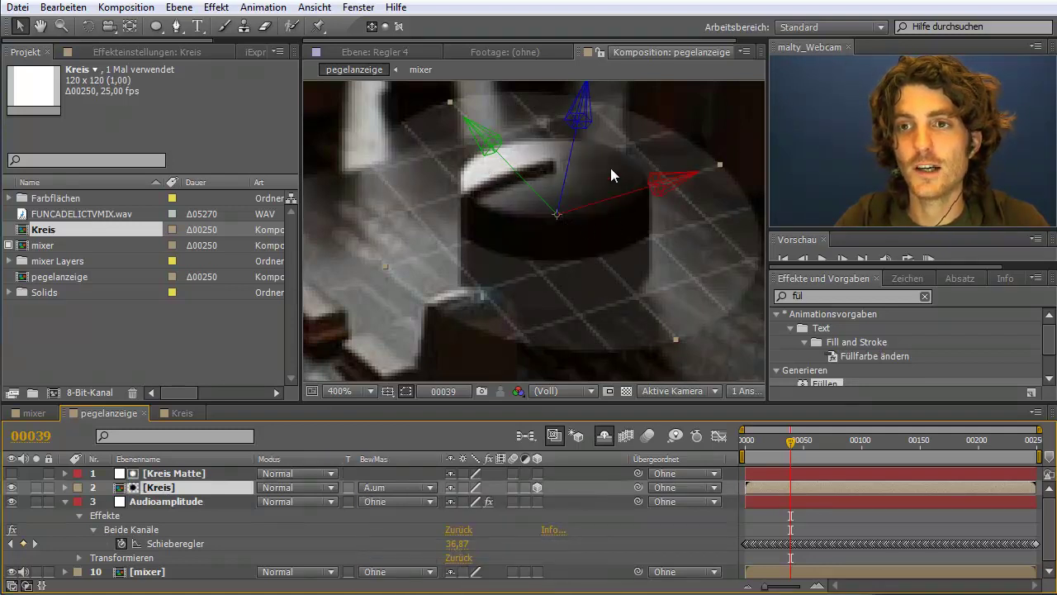
{"action": "left_click", "coordinate": [12, 473]}
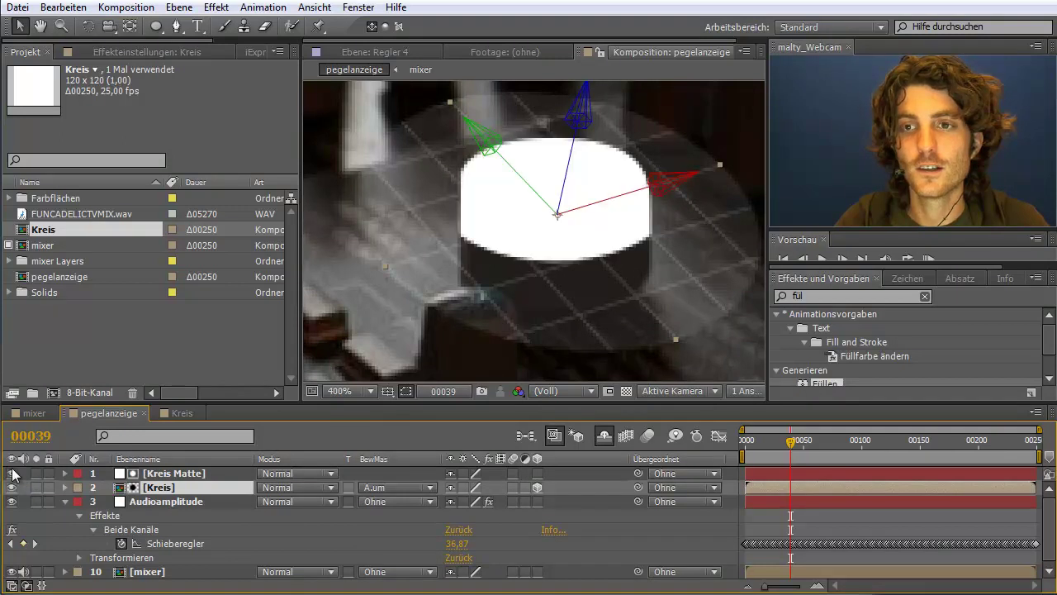
{"action": "left_click", "coordinate": [12, 473]}
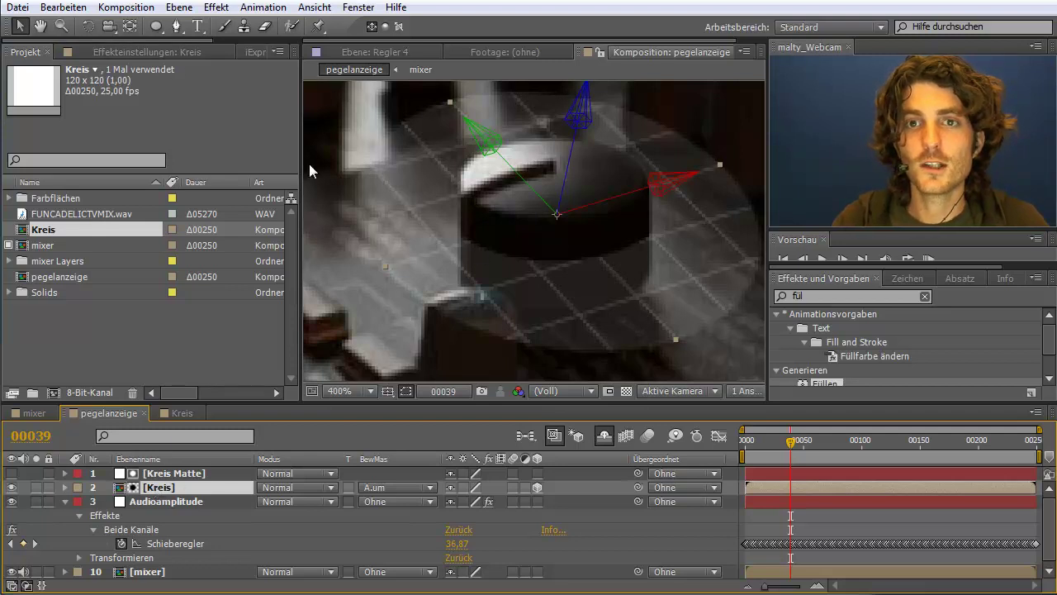
Step: Zoom back out and nudge the Kreis circle slightly along its Z depth axis
{"action": "scroll", "coordinate": [487, 259], "scroll_direction": "down", "scroll_amount": 2}
{"action": "scroll", "coordinate": [487, 259], "scroll_direction": "down", "scroll_amount": 3}
{"action": "scroll", "coordinate": [487, 259], "scroll_direction": "up", "scroll_amount": 2}
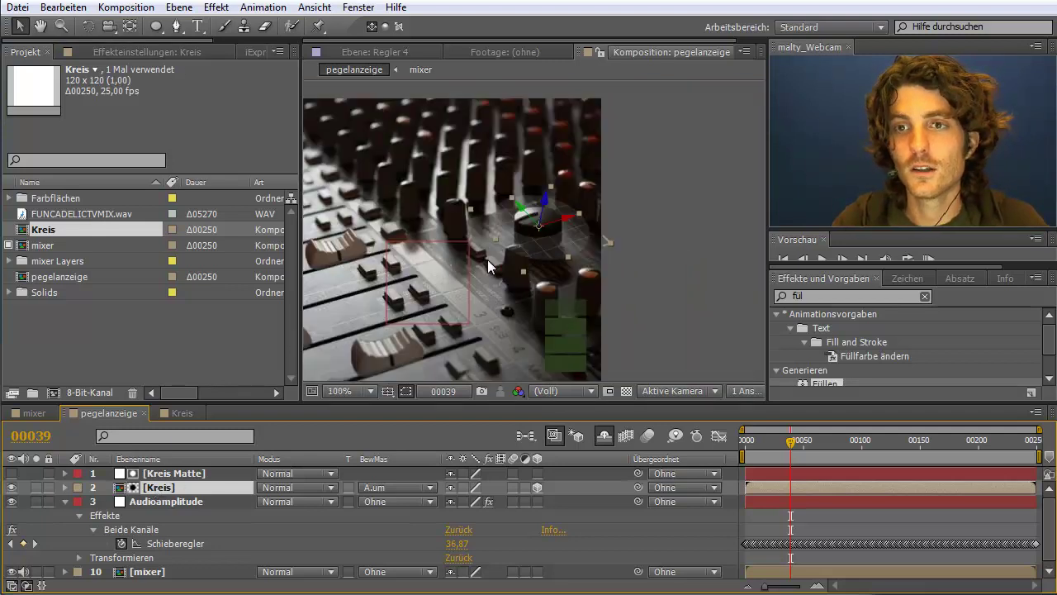
{"action": "left_click", "coordinate": [669, 241]}
{"action": "left_click", "coordinate": [561, 244]}
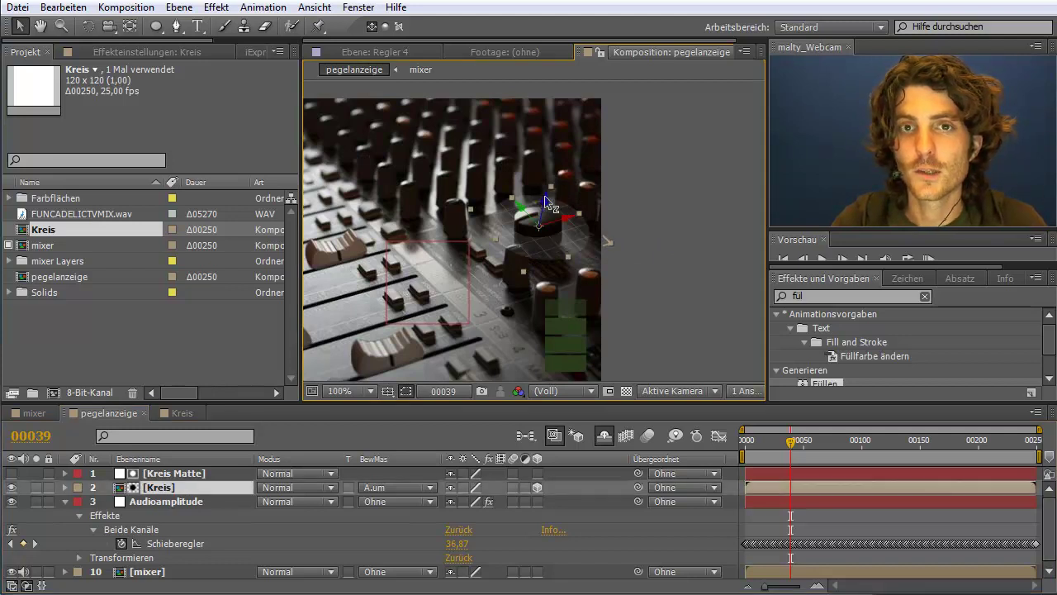
{"action": "left_click_drag", "start_coordinate": [545, 196], "coordinate": [545, 194]}
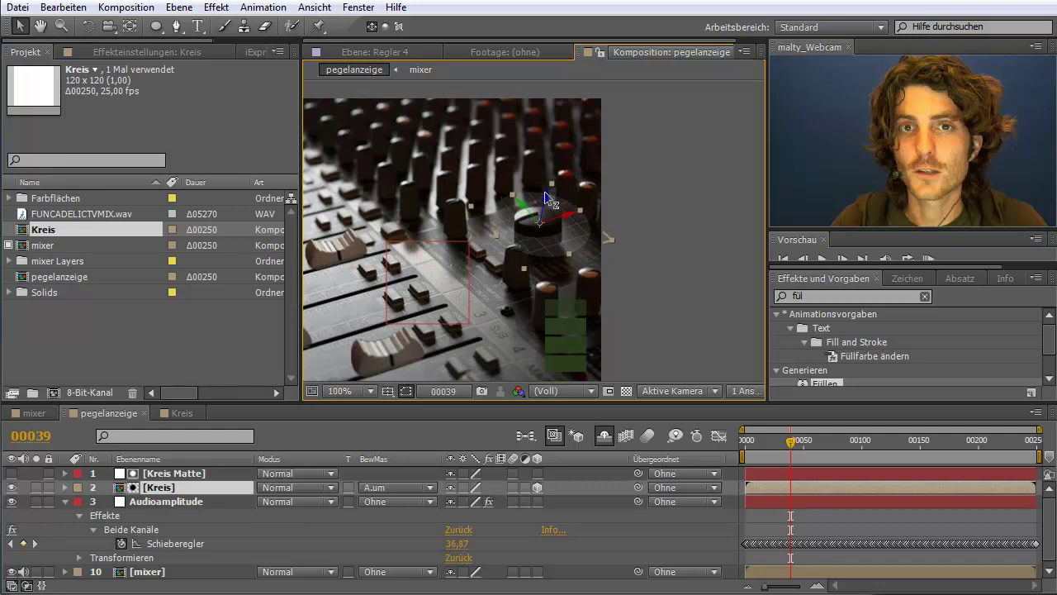
Step: Tilt the Kreis circle slightly around its X axis, then open the Kreis composition
{"action": "left_click", "coordinate": [638, 213]}
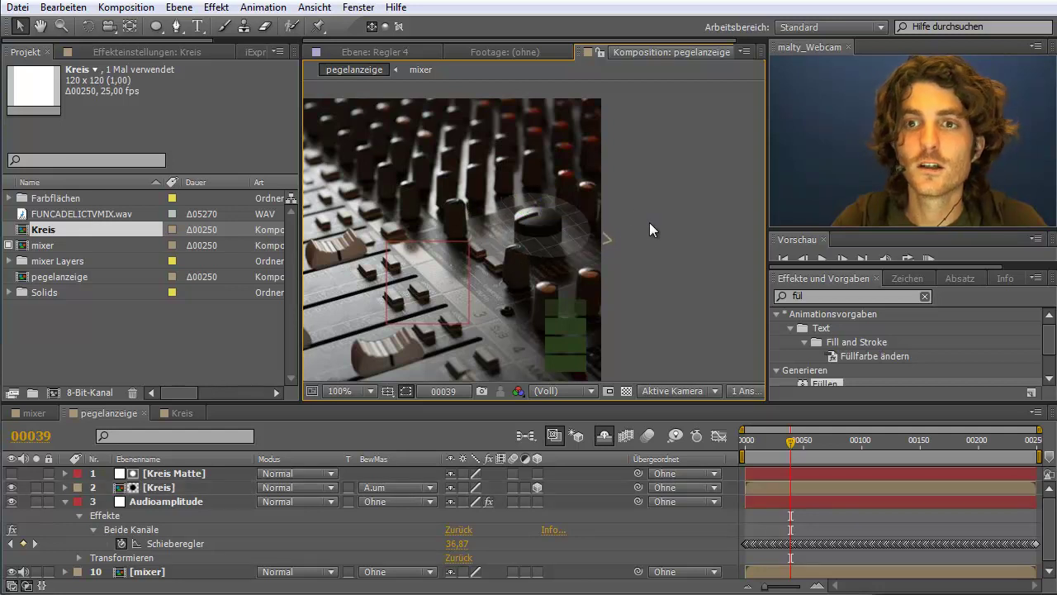
{"action": "left_click", "coordinate": [573, 242]}
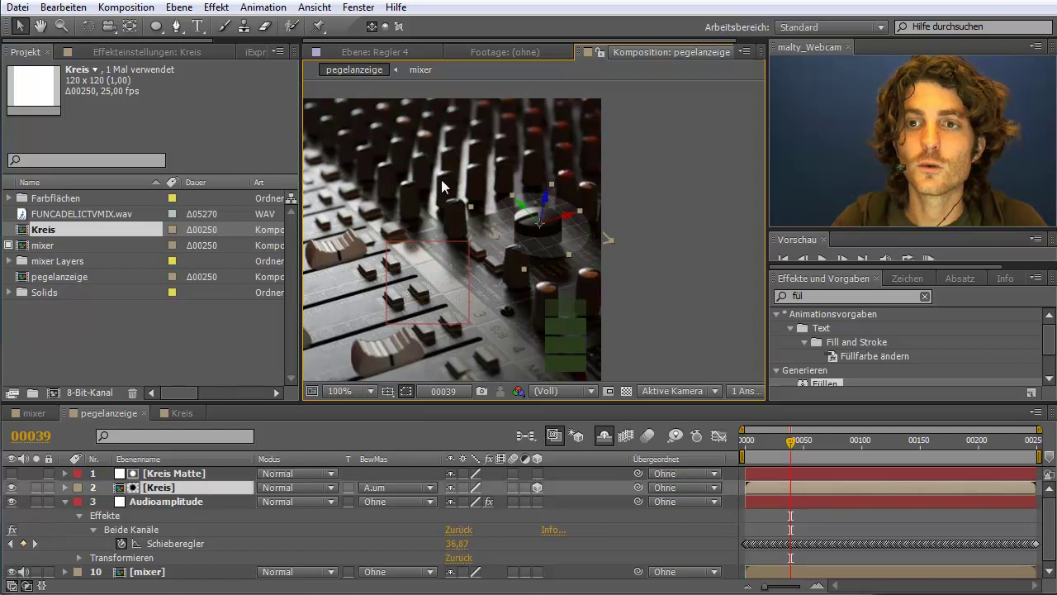
{"action": "left_click", "coordinate": [87, 27]}
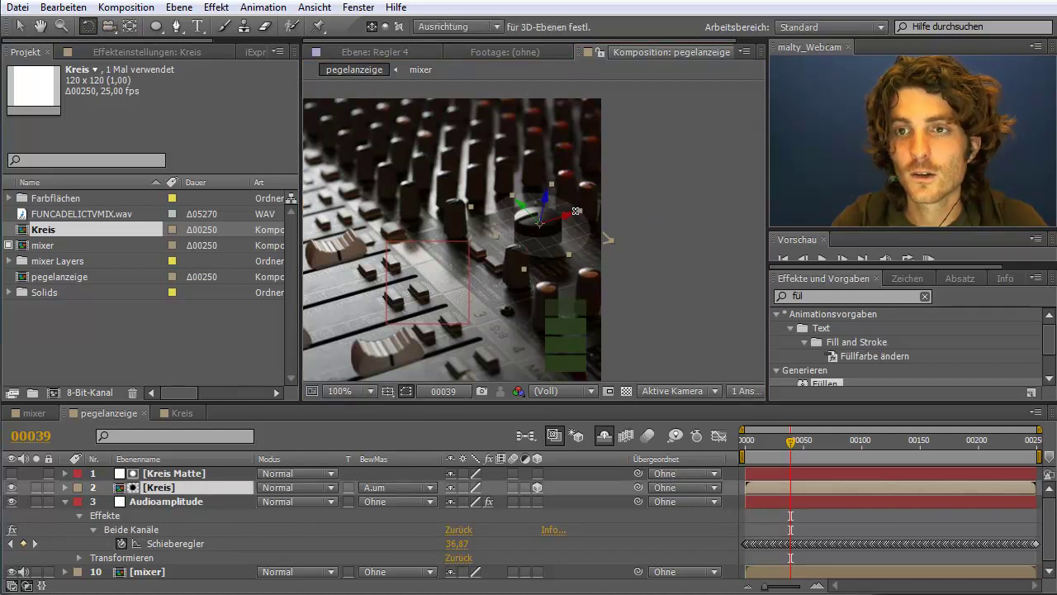
{"action": "left_click_drag", "start_coordinate": [576, 212], "coordinate": [577, 213]}
{"action": "left_click", "coordinate": [620, 235]}
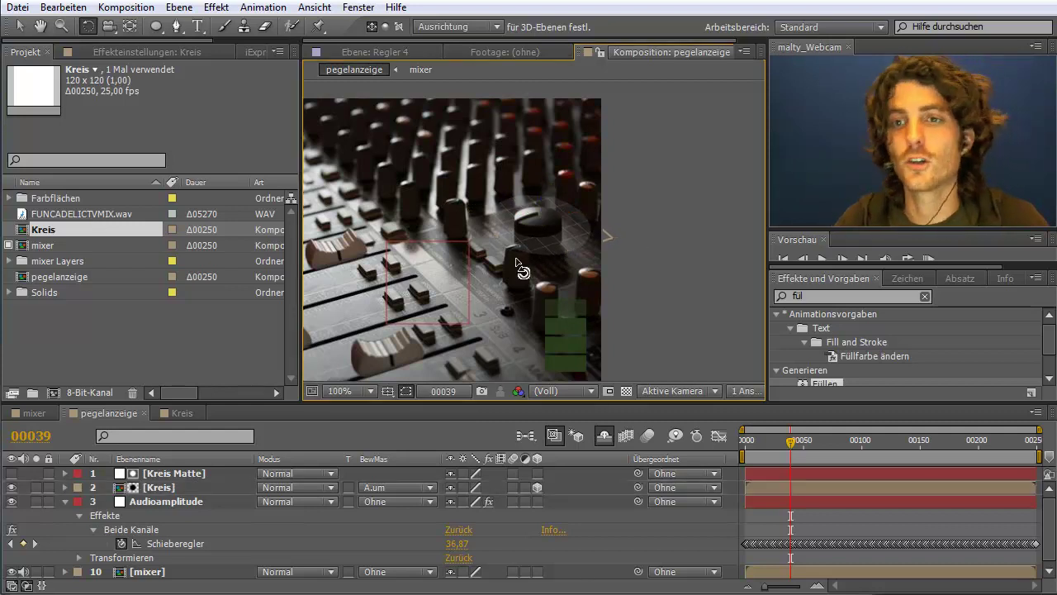
{"action": "left_click_drag", "start_coordinate": [532, 269], "coordinate": [633, 280]}
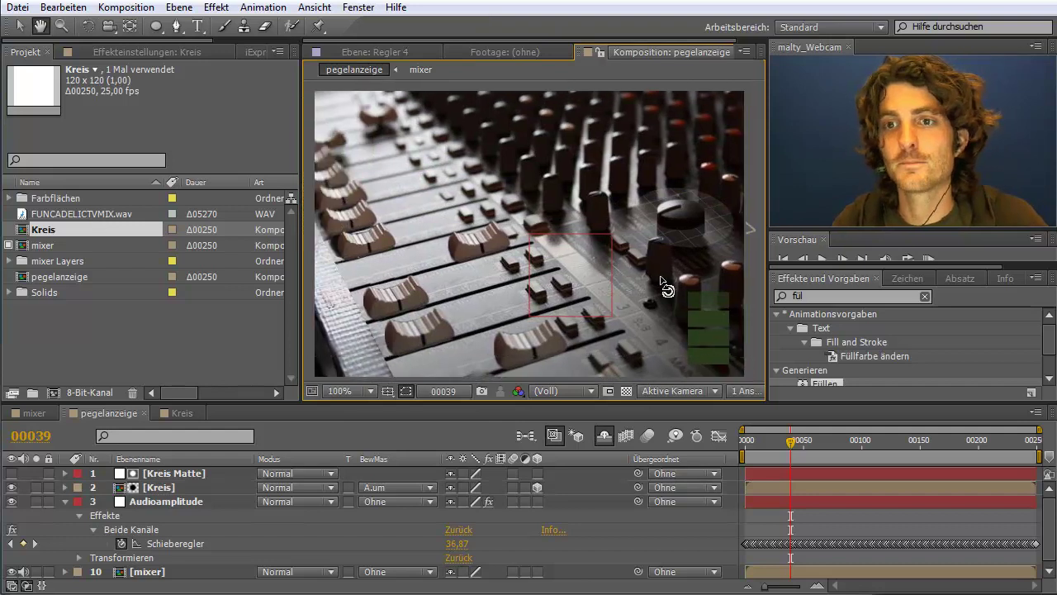
{"action": "key", "text": "w"}
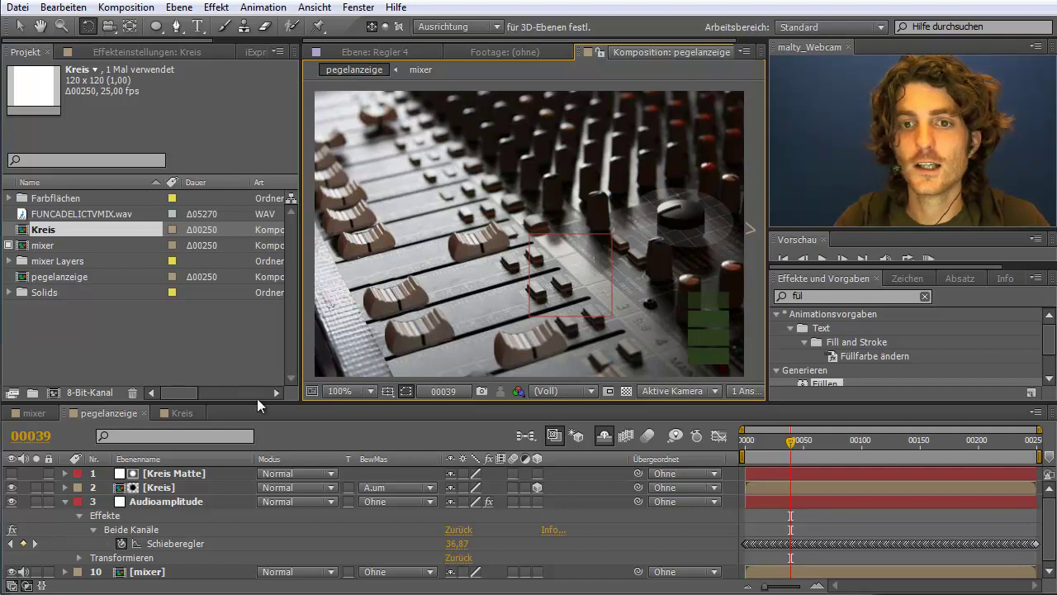
{"action": "left_click", "coordinate": [182, 413]}
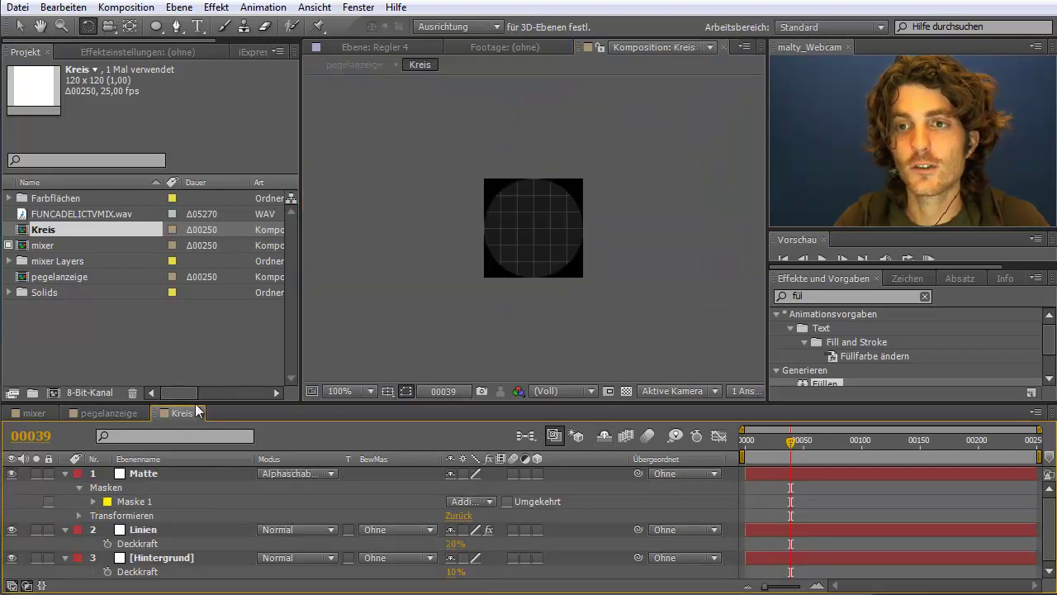
Step: Create a new 20×20 px solid in the Kreis composition
{"action": "left_click", "coordinate": [179, 7]}
{"action": "mouse_move", "coordinate": [197, 27]}
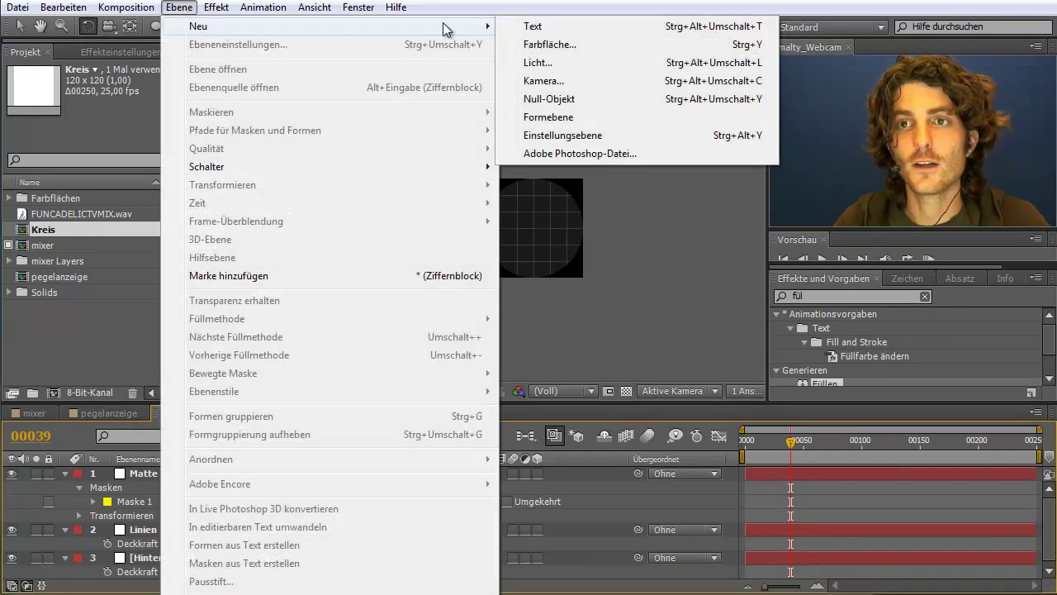
{"action": "left_click", "coordinate": [539, 46]}
{"action": "left_click", "coordinate": [360, 259]}
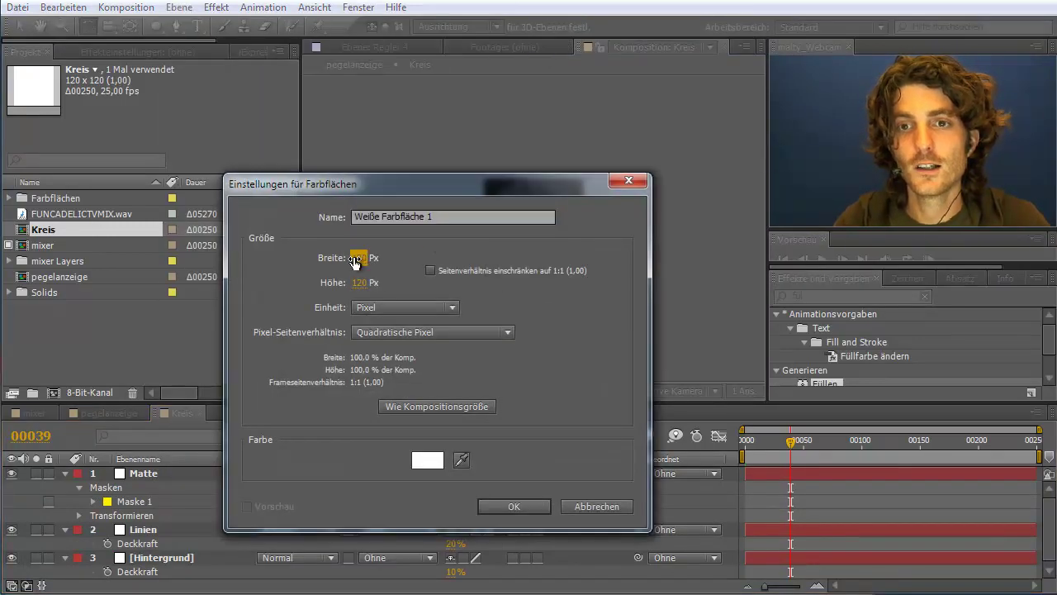
{"action": "type", "text": "20"}
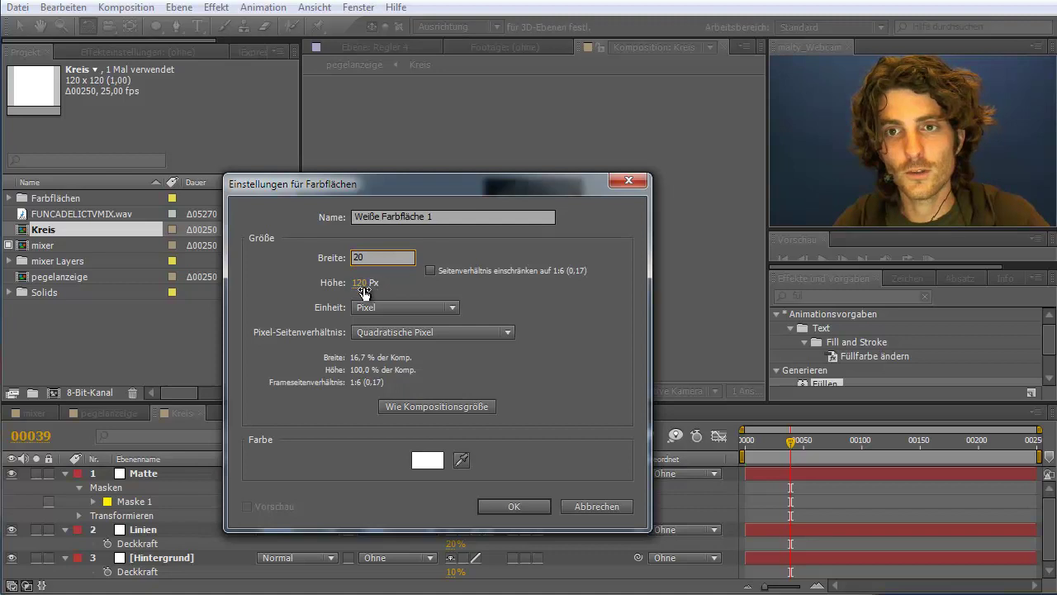
{"action": "left_click", "coordinate": [364, 284]}
{"action": "type", "text": "20"}
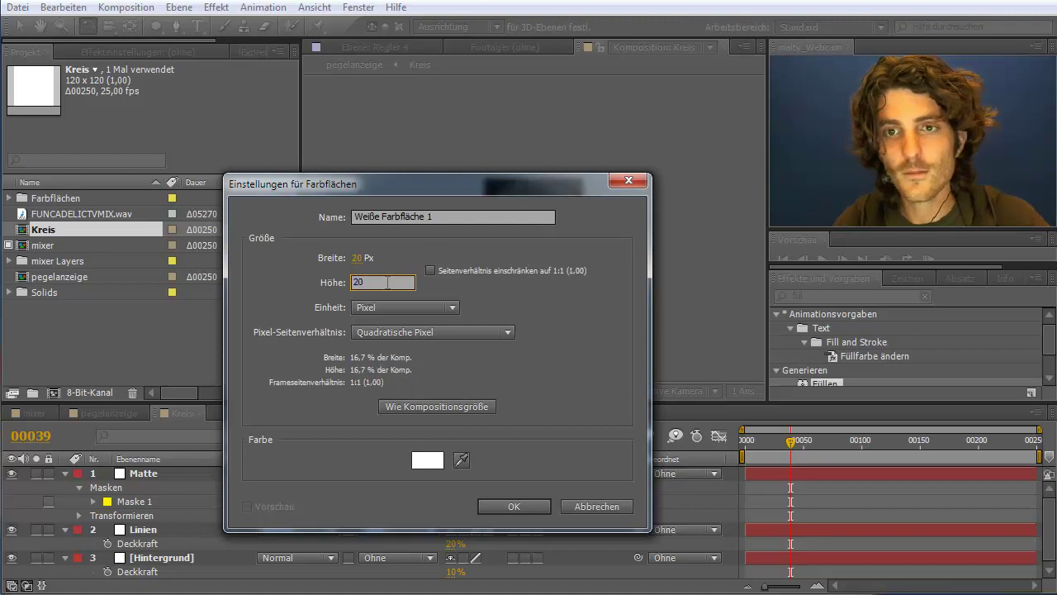
{"action": "key", "text": "Return"}
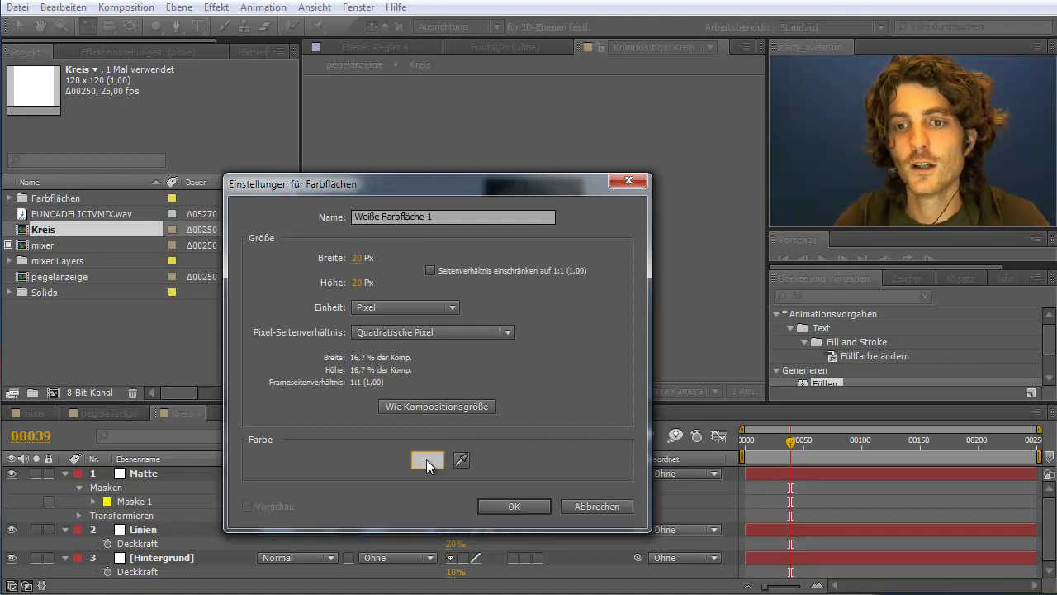
Step: Colour the solid orange (#F3971B) and name it Kreis
{"action": "left_click", "coordinate": [427, 459]}
{"action": "left_click", "coordinate": [411, 456]}
{"action": "left_click_drag", "start_coordinate": [410, 456], "coordinate": [357, 452]}
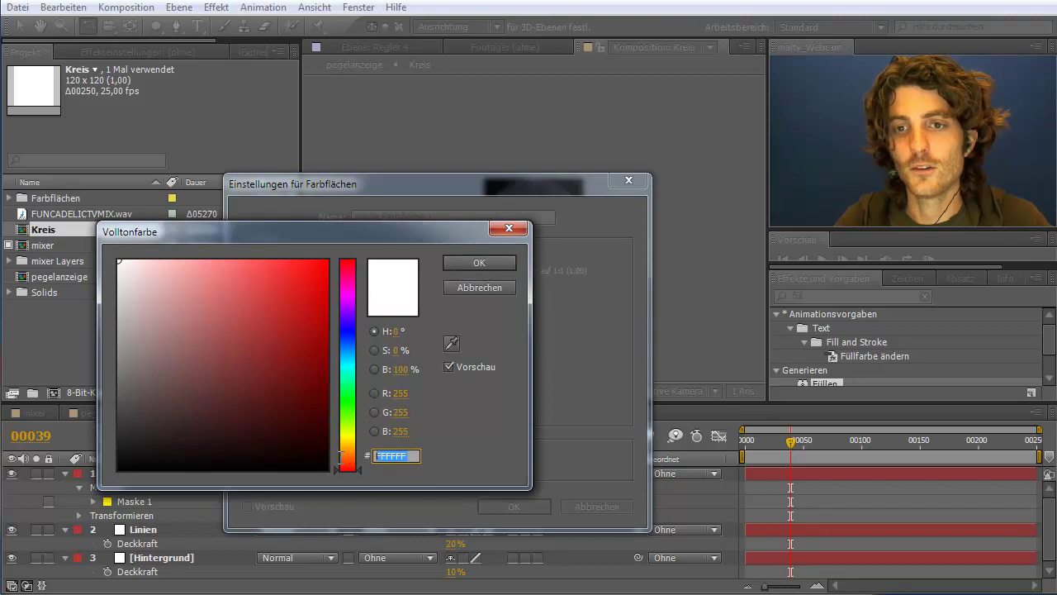
{"action": "type", "text": "F"}
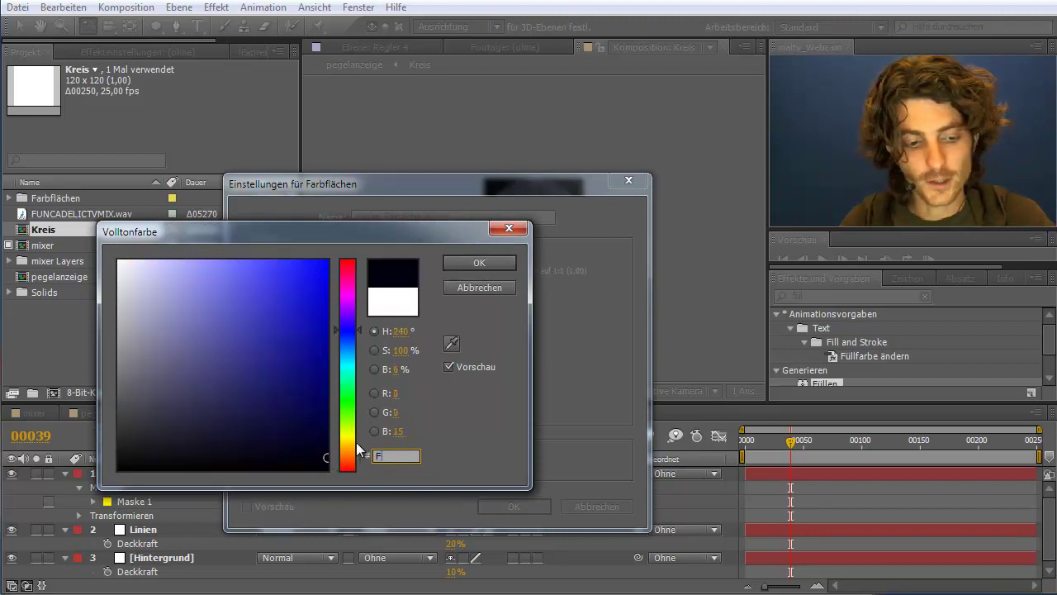
{"action": "type", "text": "39"}
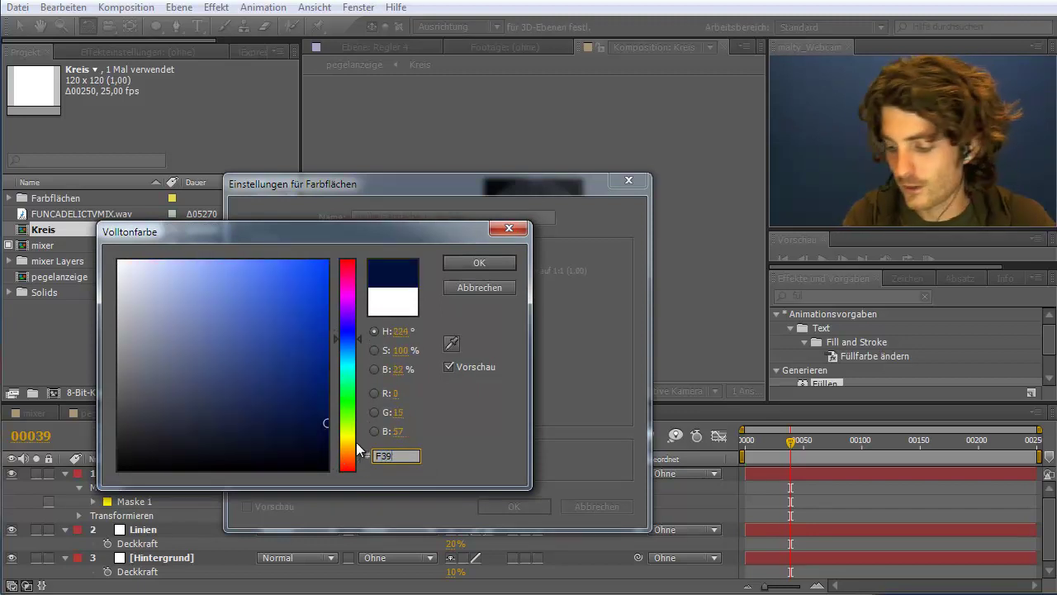
{"action": "type", "text": "71"}
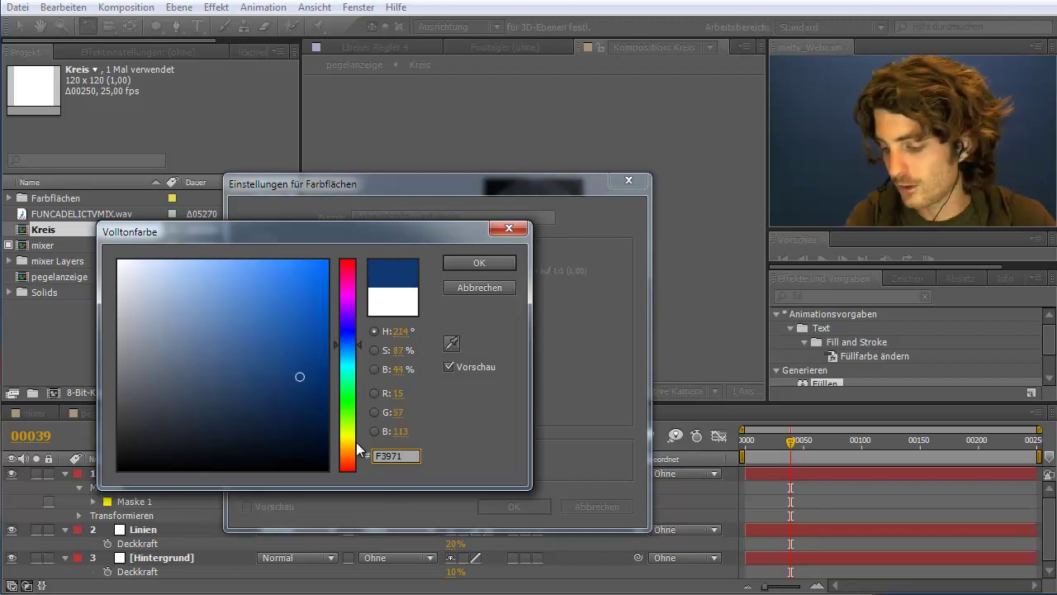
{"action": "type", "text": "B"}
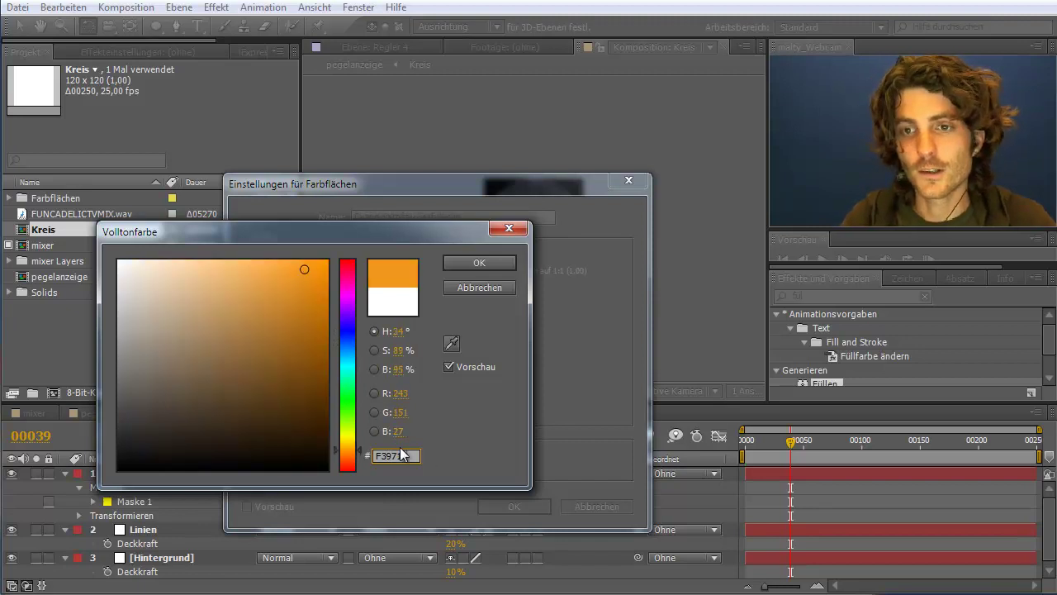
{"action": "left_click", "coordinate": [477, 264]}
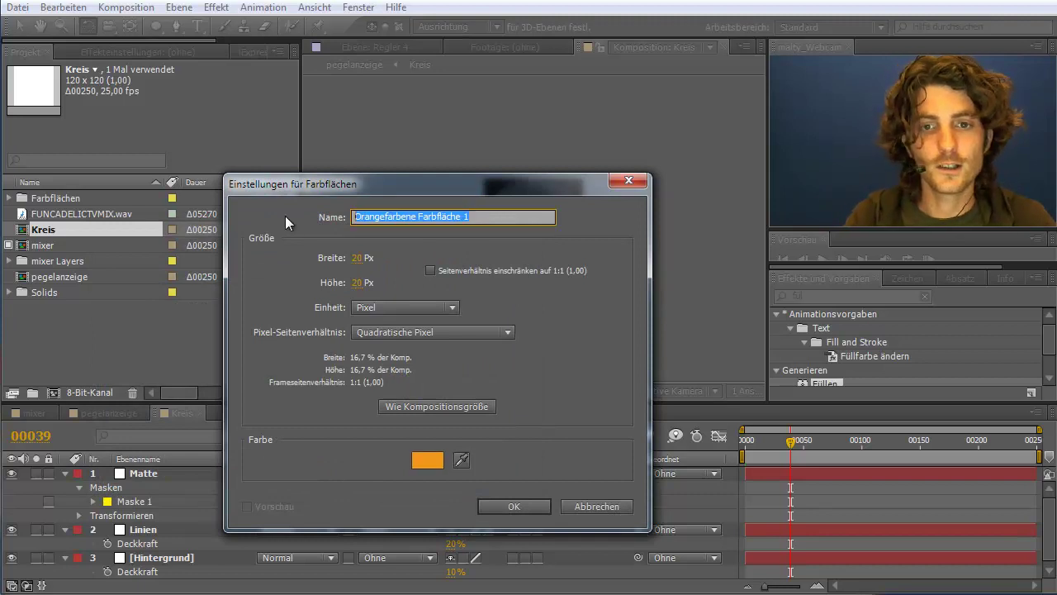
{"action": "type", "text": "Kreis"}
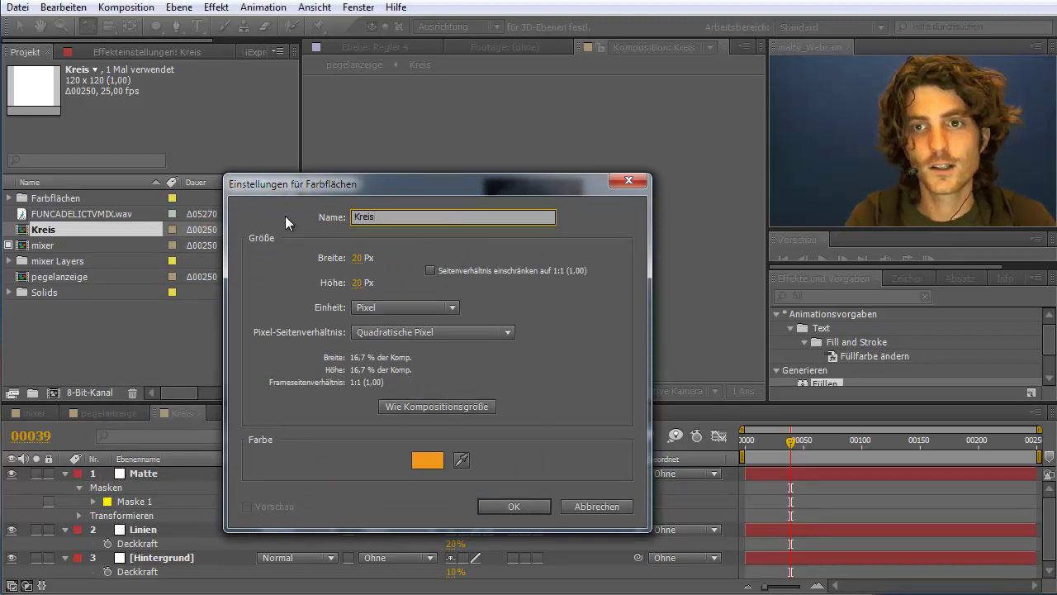
{"action": "key", "text": "Return"}
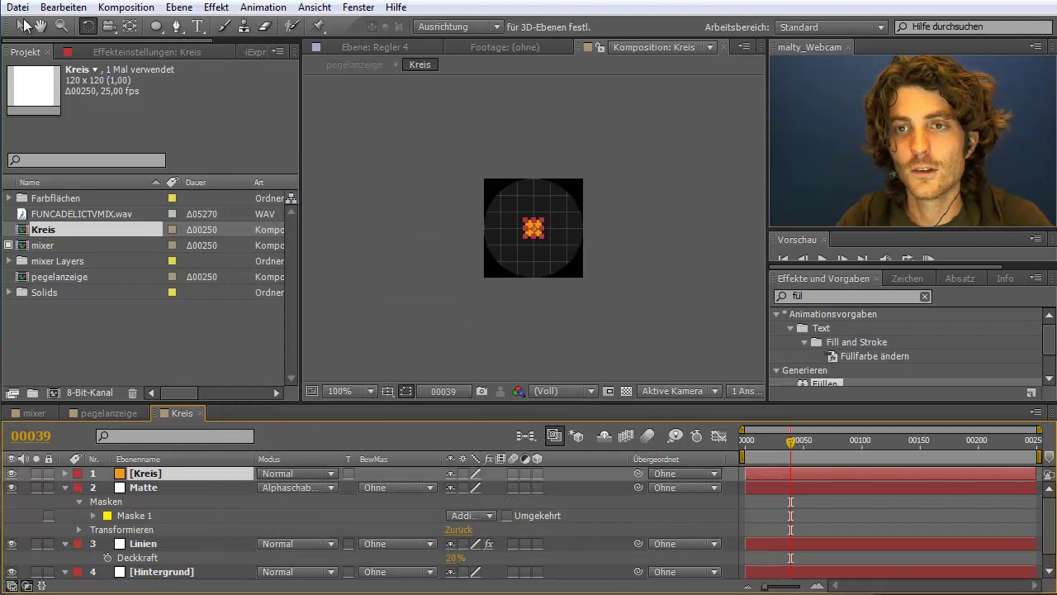
Step: Move the orange solid up to the composition's top edge and add a fitting ellipse mask to make it a dot
{"action": "left_click", "coordinate": [19, 26]}
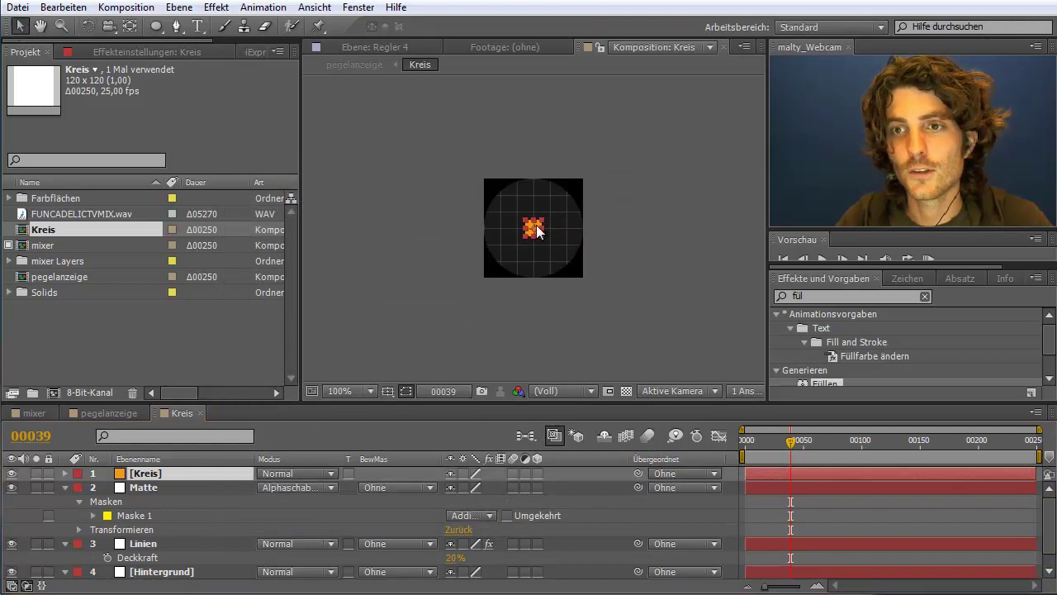
{"action": "left_click_drag", "start_coordinate": [537, 232], "coordinate": [539, 193]}
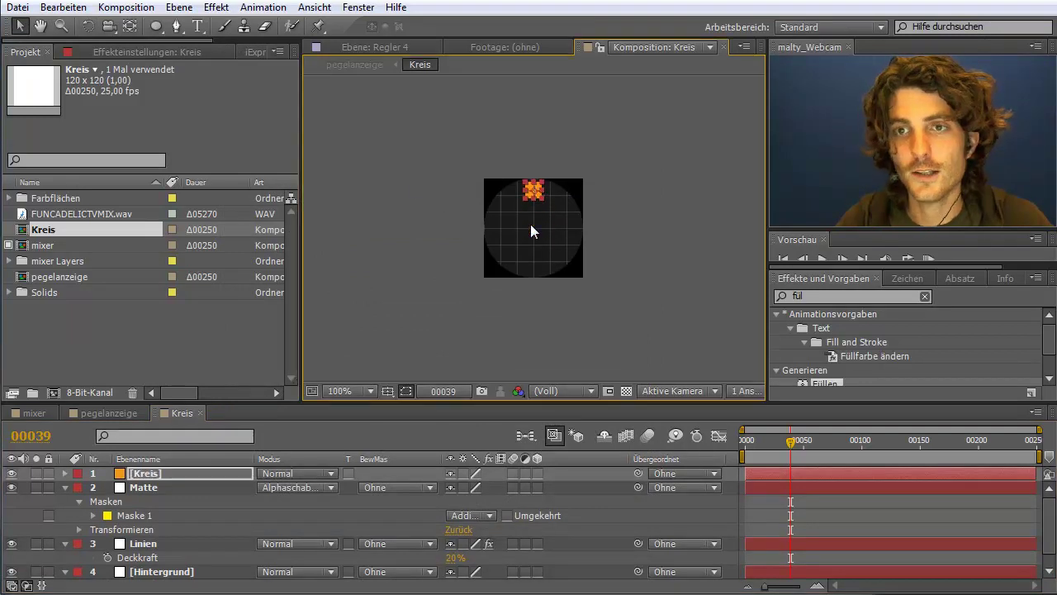
{"action": "scroll", "coordinate": [529, 226], "scroll_direction": "up", "scroll_amount": 1}
{"action": "scroll", "coordinate": [548, 231], "scroll_direction": "up", "scroll_amount": 1}
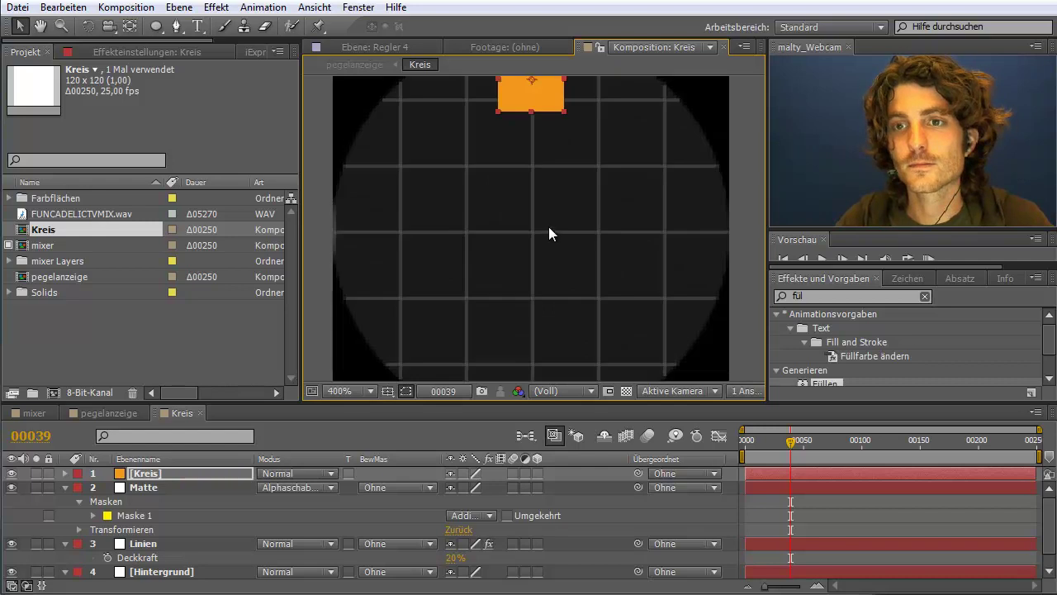
{"action": "scroll", "coordinate": [549, 223], "scroll_direction": "down", "scroll_amount": 1}
{"action": "left_click_drag", "start_coordinate": [550, 146], "coordinate": [552, 140]}
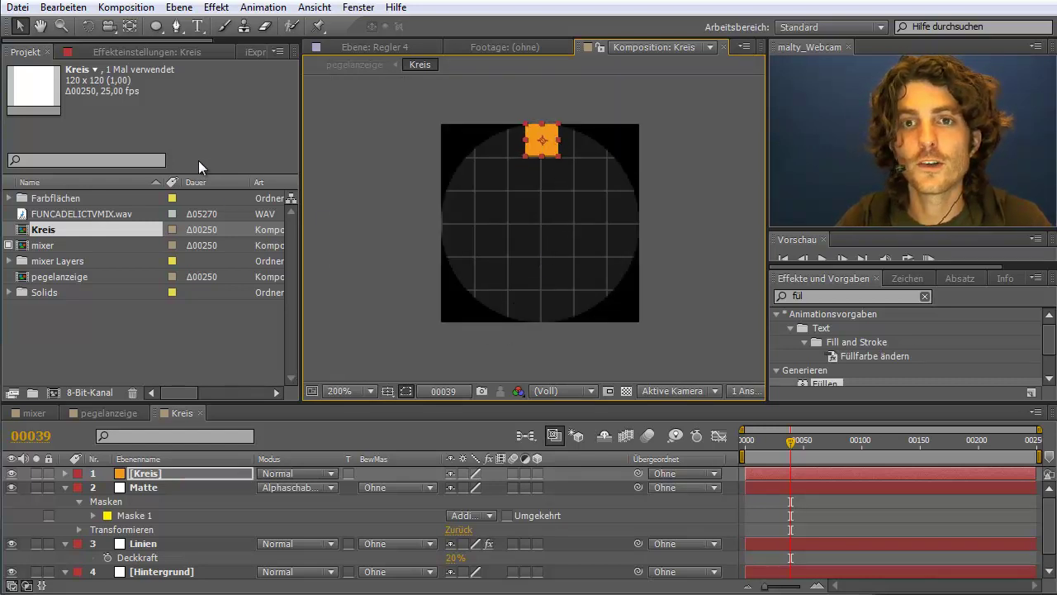
{"action": "double_click", "coordinate": [159, 26]}
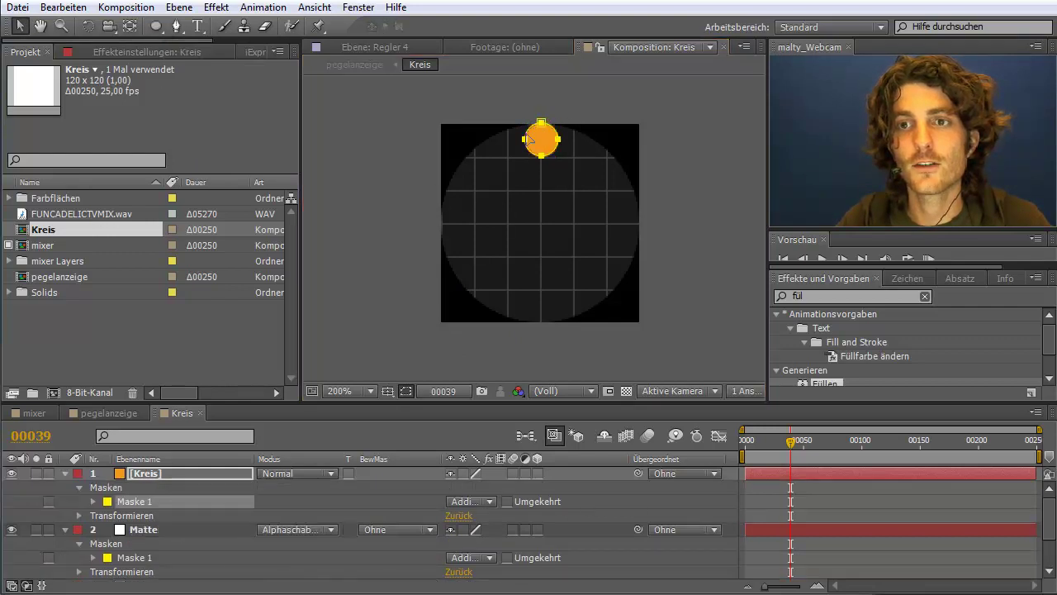
{"action": "left_click", "coordinate": [680, 140]}
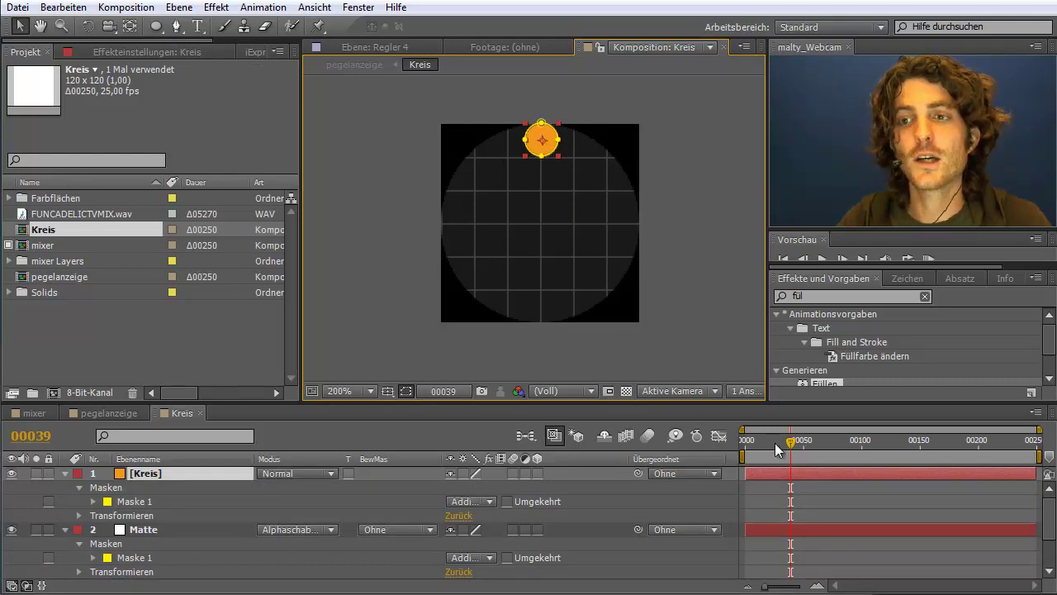
{"action": "left_click_drag", "start_coordinate": [792, 447], "coordinate": [788, 442]}
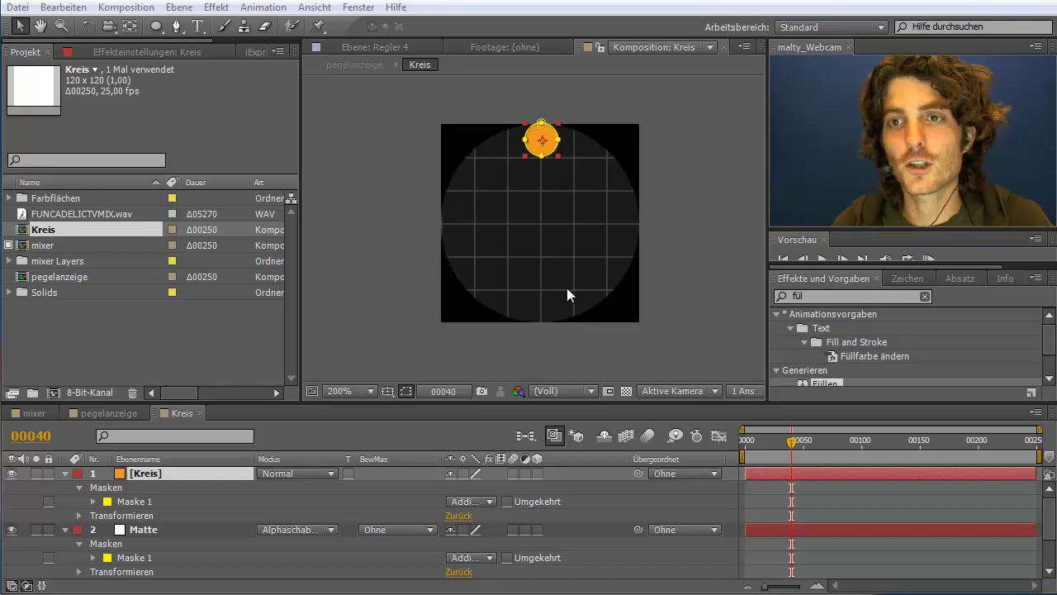
Step: Draw Maske 2 with the Ellipse tool from the comp centre, sizing its edge through the orange dot
{"action": "left_click", "coordinate": [145, 472]}
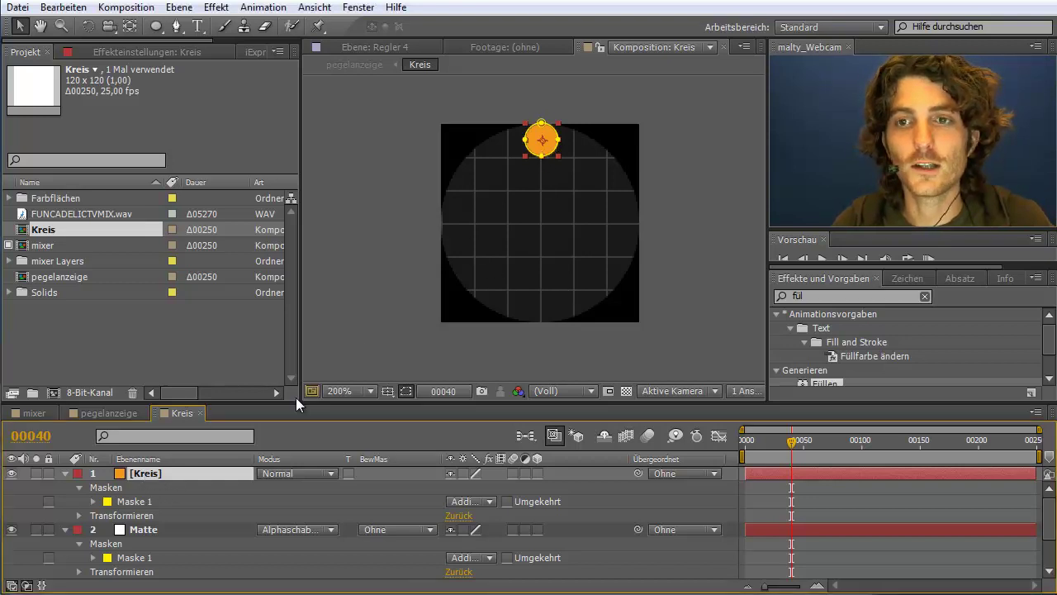
{"action": "left_click", "coordinate": [156, 27]}
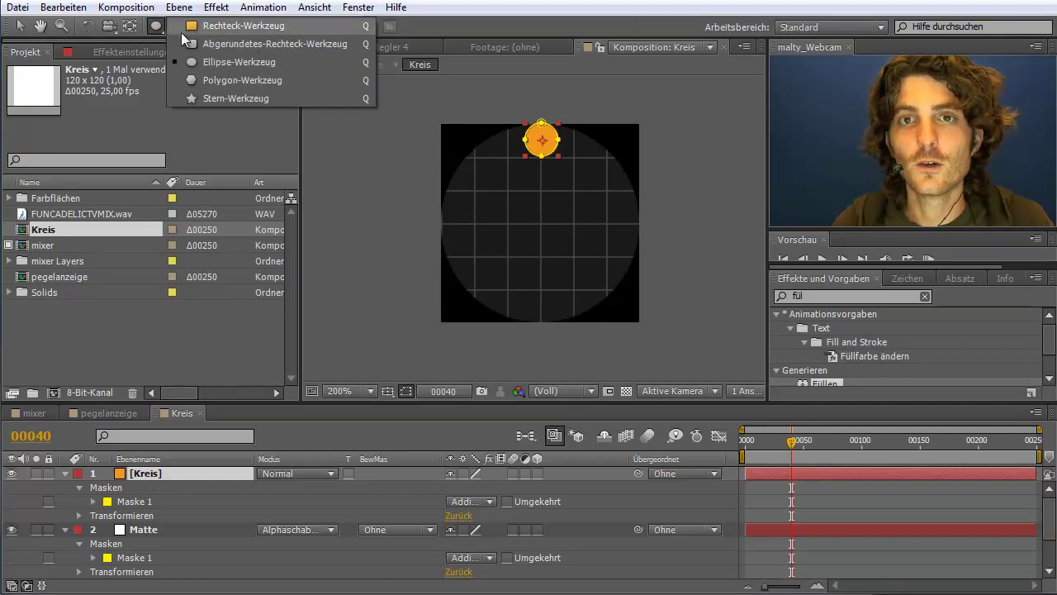
{"action": "left_click", "coordinate": [210, 60]}
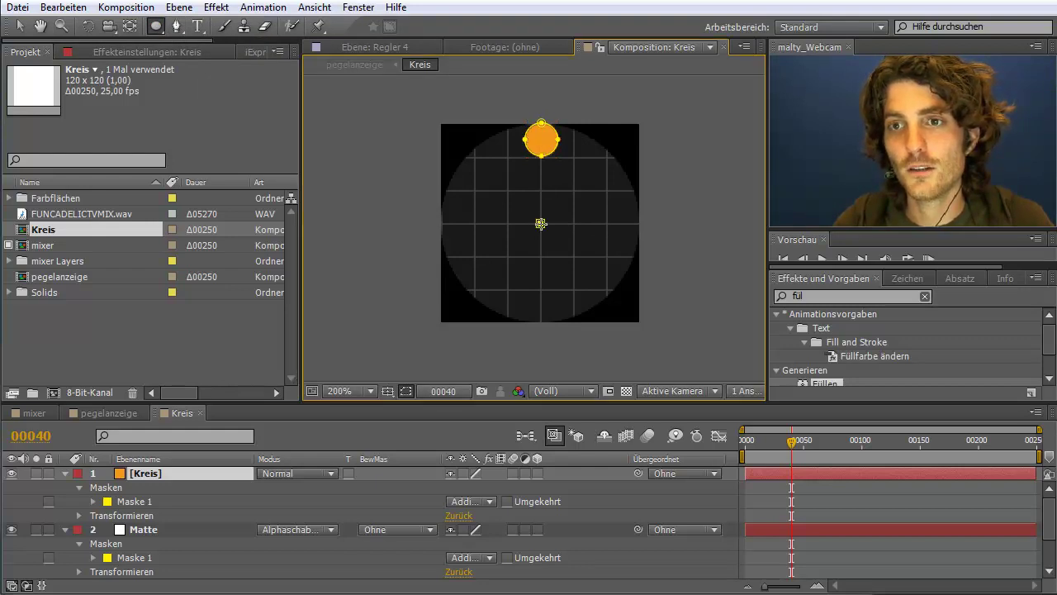
{"action": "left_click_drag", "start_coordinate": [541, 224], "coordinate": [601, 284]}
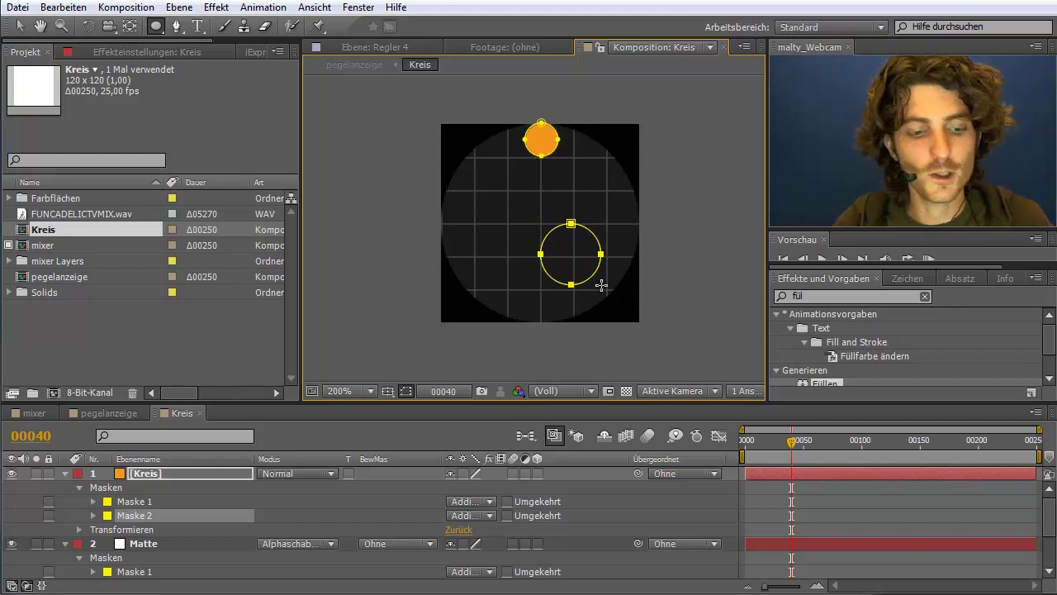
{"action": "left_click_drag", "start_coordinate": [601, 285], "coordinate": [625, 311]}
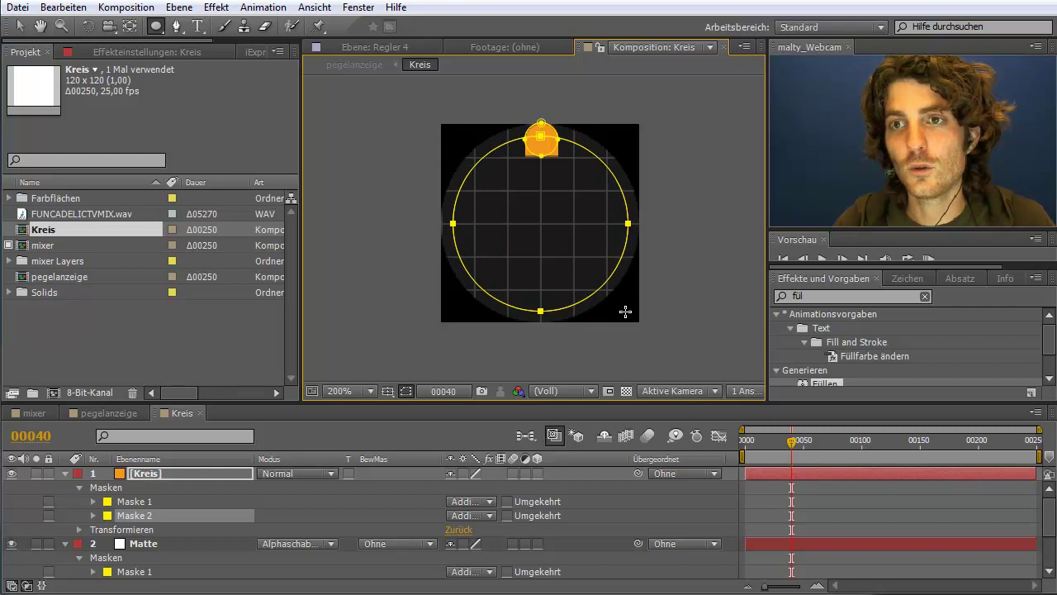
{"action": "left_click_drag", "start_coordinate": [625, 311], "coordinate": [621, 307]}
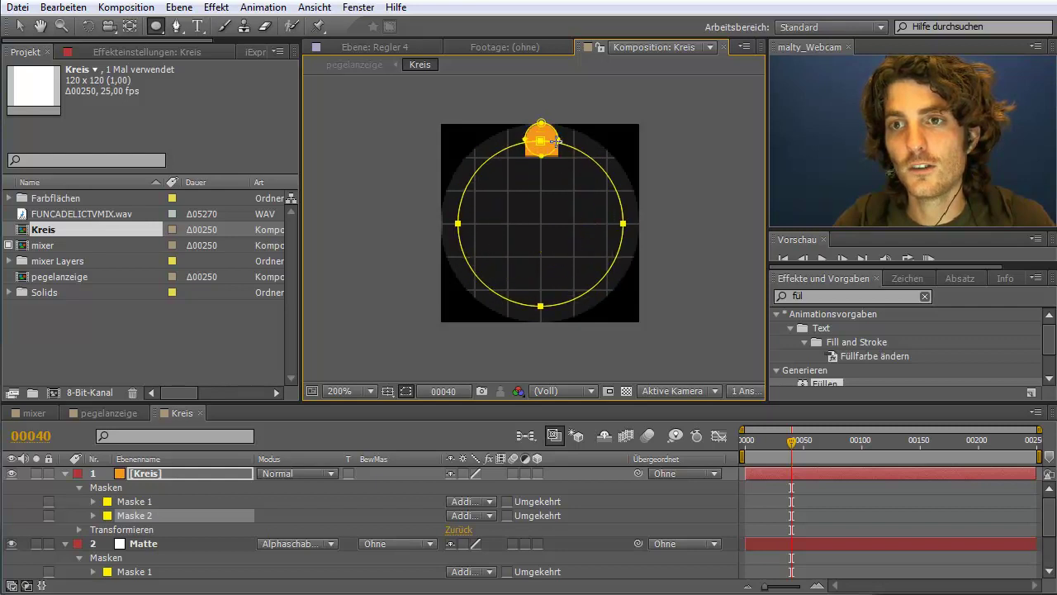
{"action": "left_click_drag", "start_coordinate": [556, 142], "coordinate": [538, 137]}
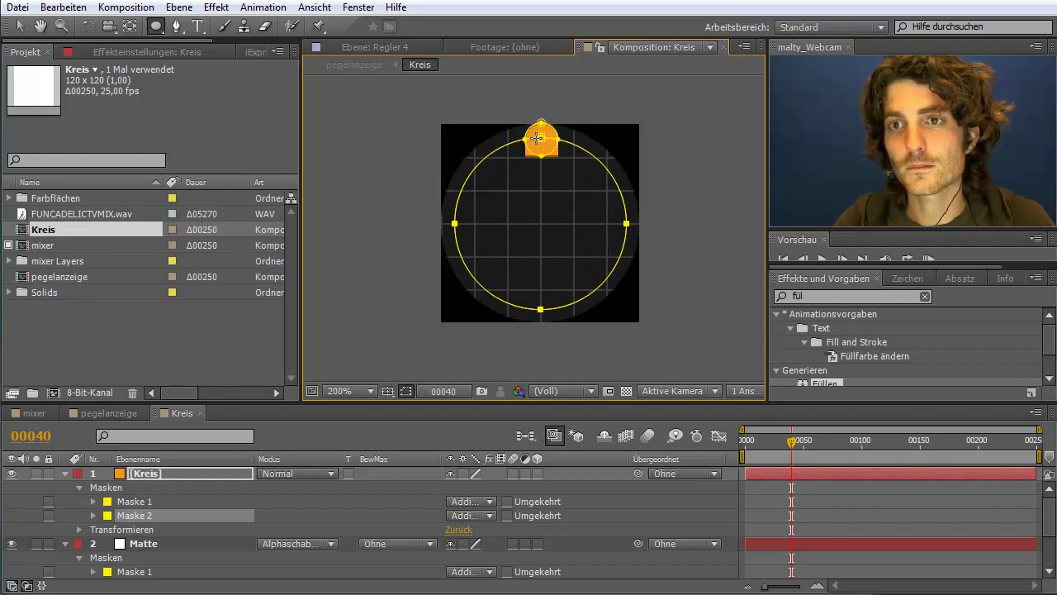
{"action": "left_click_drag", "start_coordinate": [538, 137], "coordinate": [542, 141]}
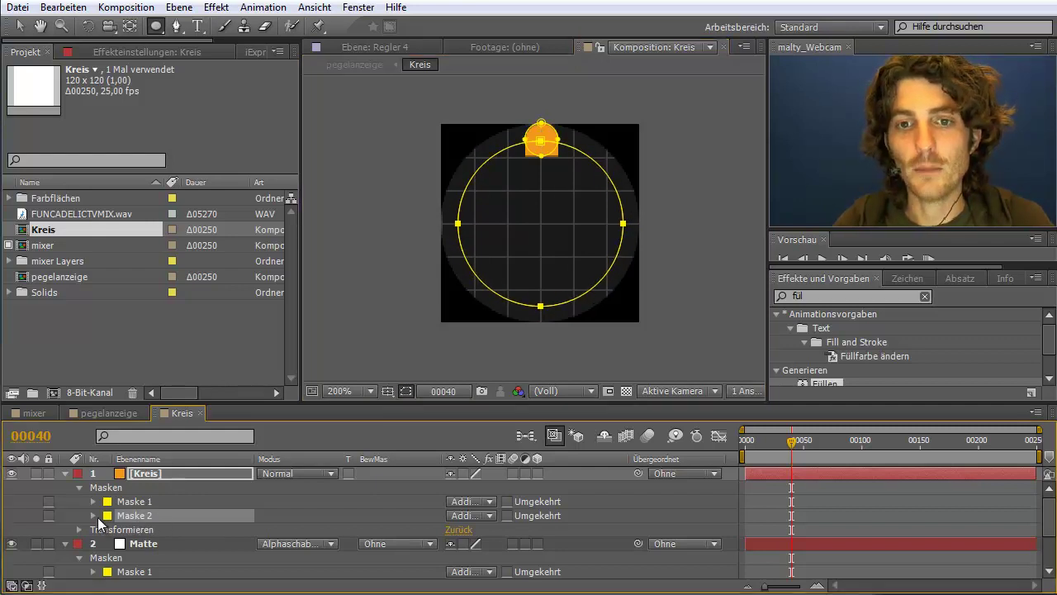
Step: Copy Maske 2's mask path
{"action": "left_click", "coordinate": [94, 515]}
{"action": "left_click", "coordinate": [155, 528]}
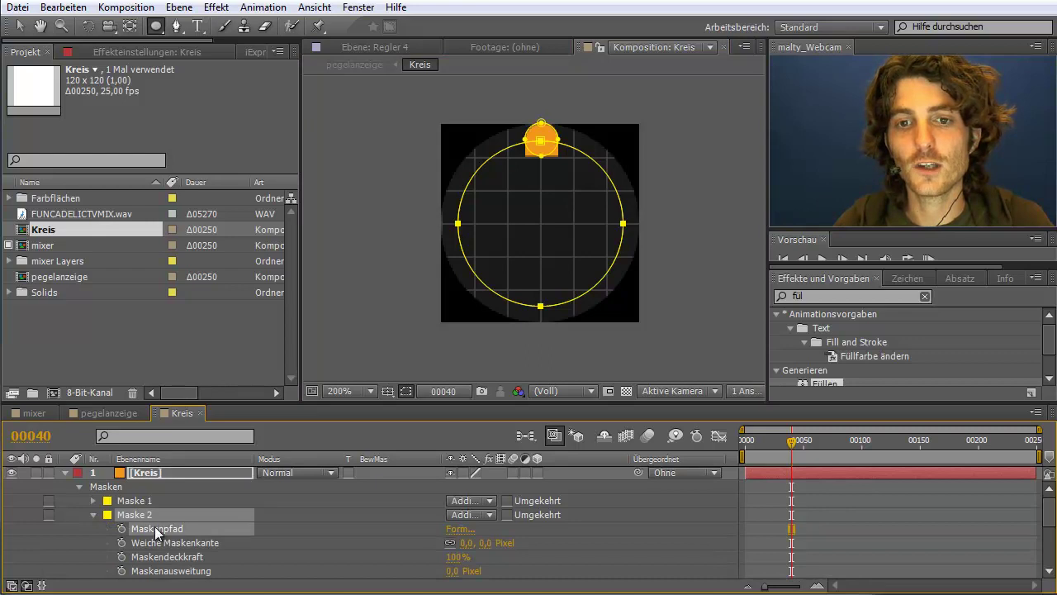
{"action": "left_click", "coordinate": [63, 7]}
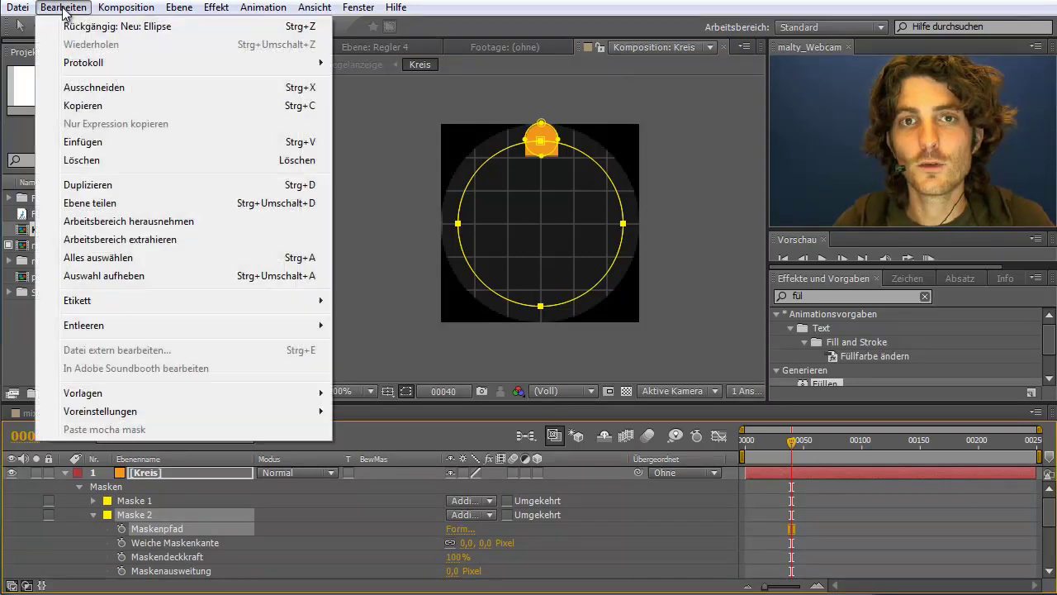
{"action": "left_click", "coordinate": [86, 105]}
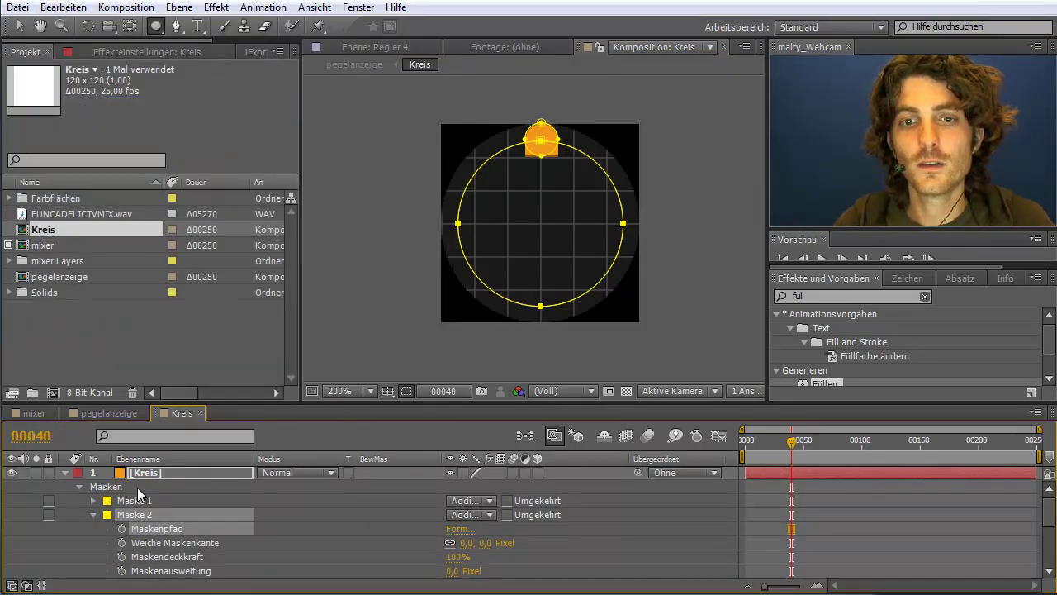
Step: Paste the mask path into the Kreis layer's Position as circular motion keyframes
{"action": "left_click", "coordinate": [140, 473]}
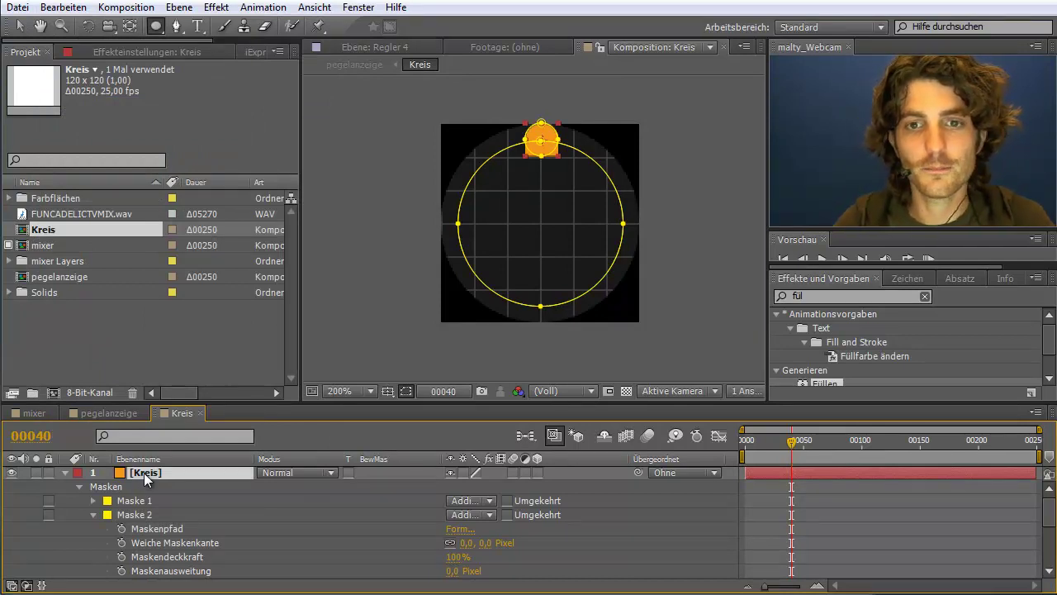
{"action": "scroll", "coordinate": [157, 551], "scroll_direction": "down", "scroll_amount": 1}
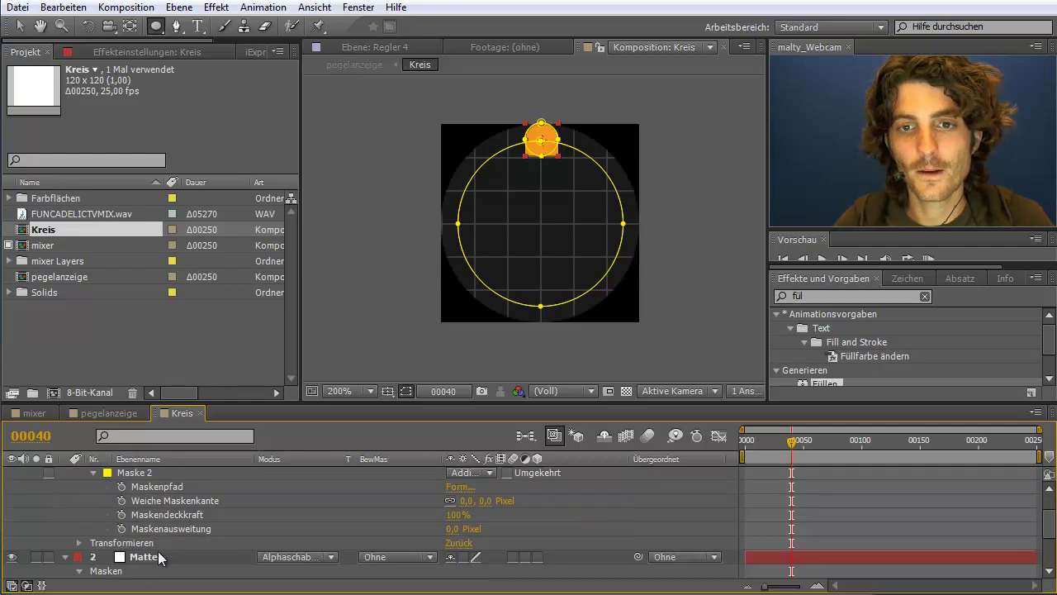
{"action": "left_click", "coordinate": [81, 541]}
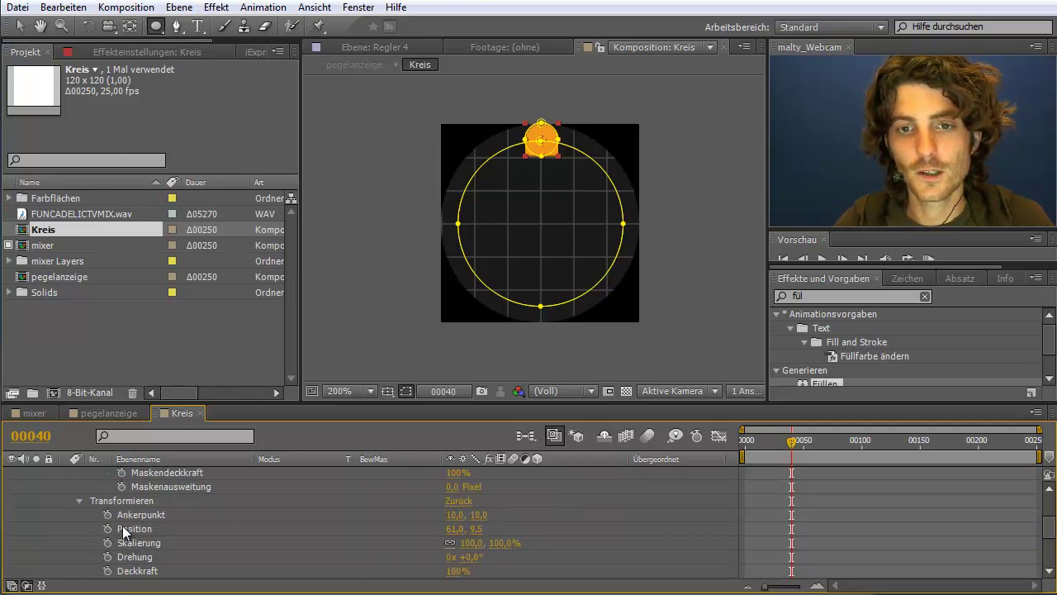
{"action": "left_click", "coordinate": [143, 533]}
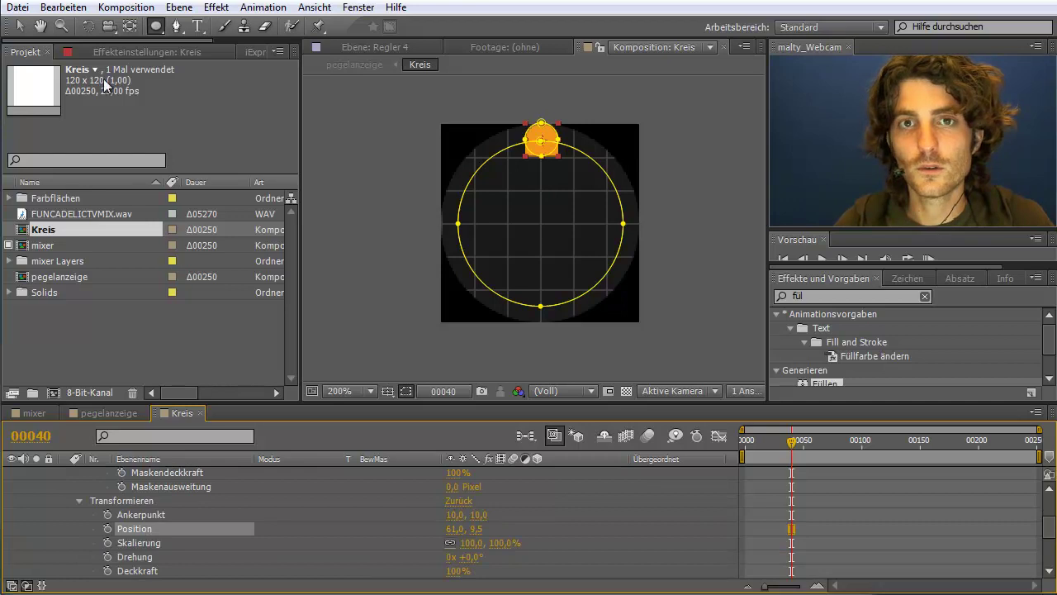
{"action": "left_click", "coordinate": [63, 9]}
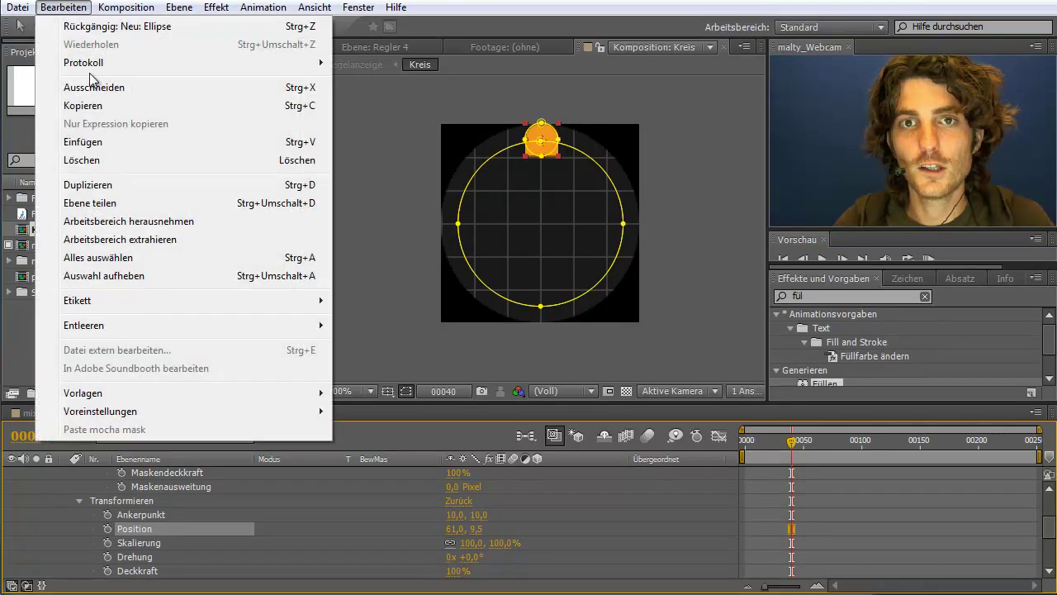
{"action": "left_click", "coordinate": [94, 143]}
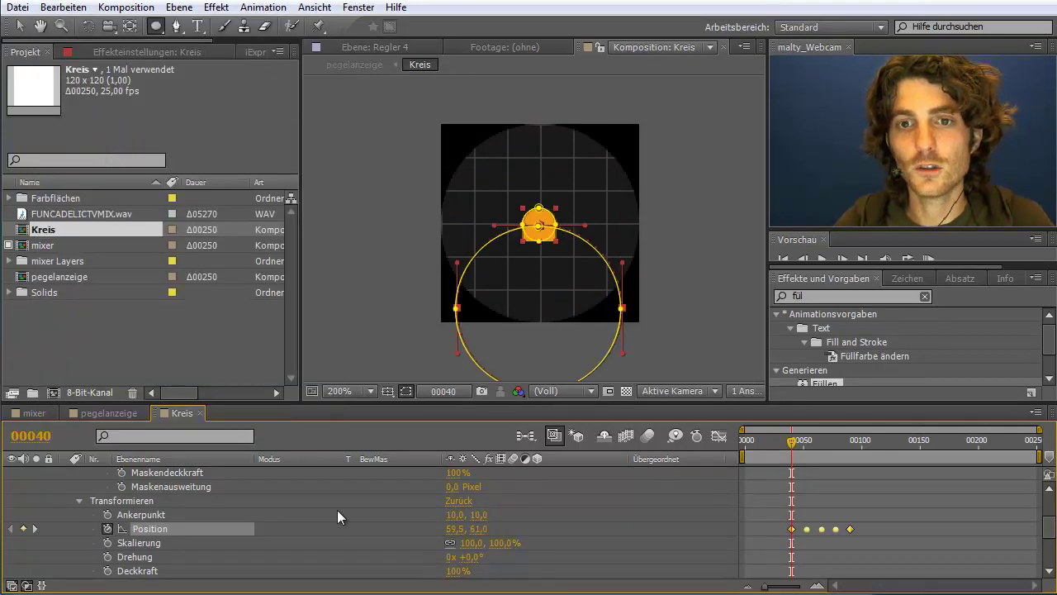
{"action": "scroll", "coordinate": [288, 532], "scroll_direction": "up", "scroll_amount": 1}
{"action": "left_click", "coordinate": [131, 473]}
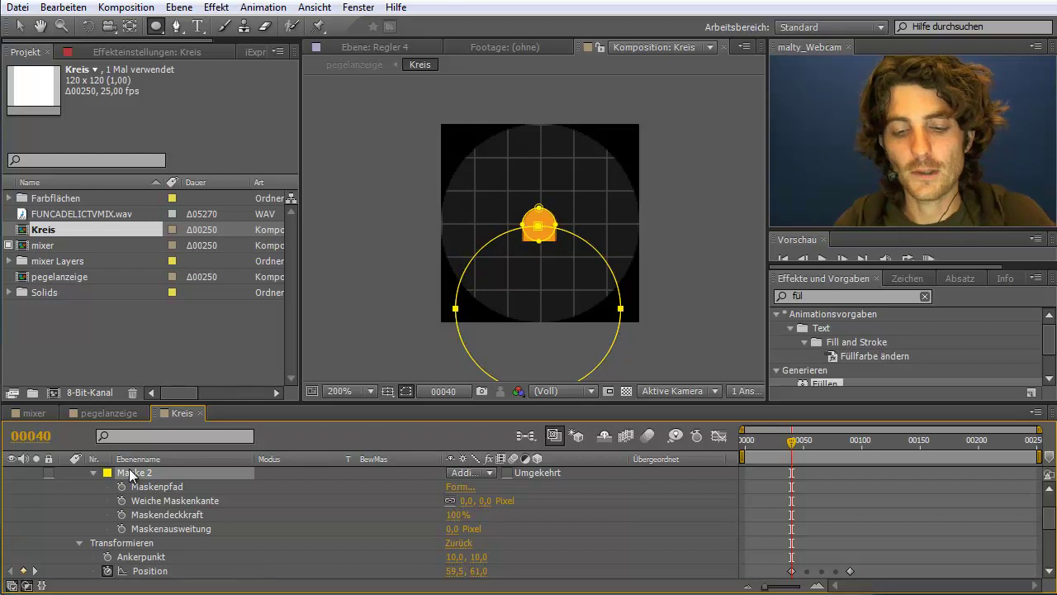
Step: Select all the dot's Position keyframes and try moving the path upward, undoing the failed move
{"action": "scroll", "coordinate": [246, 524], "scroll_direction": "down", "scroll_amount": 3}
{"action": "scroll", "coordinate": [254, 527], "scroll_direction": "down", "scroll_amount": 3}
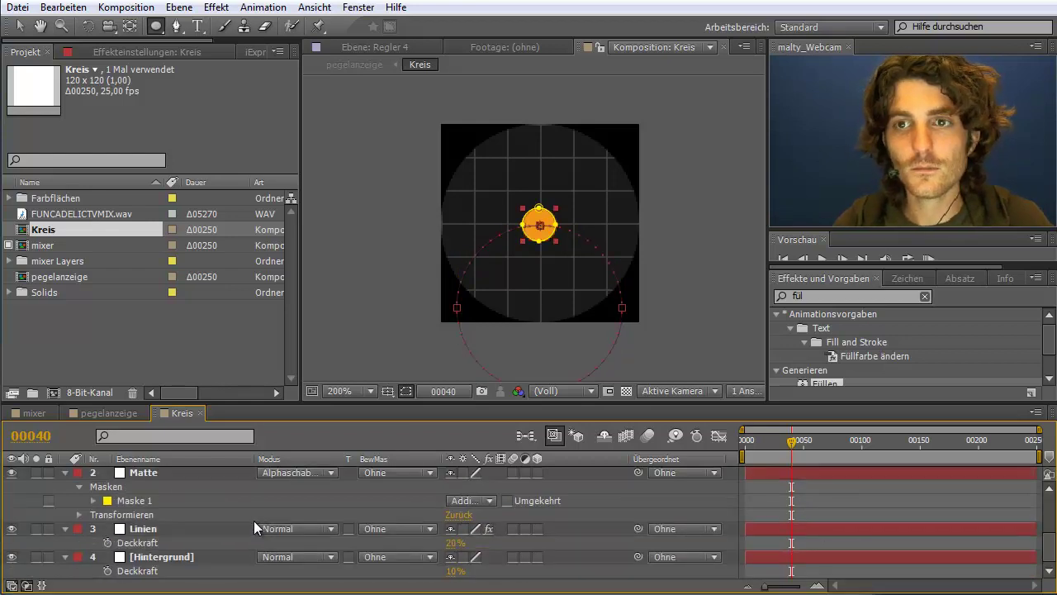
{"action": "scroll", "coordinate": [285, 524], "scroll_direction": "up", "scroll_amount": 3}
{"action": "scroll", "coordinate": [177, 519], "scroll_direction": "up", "scroll_amount": 3}
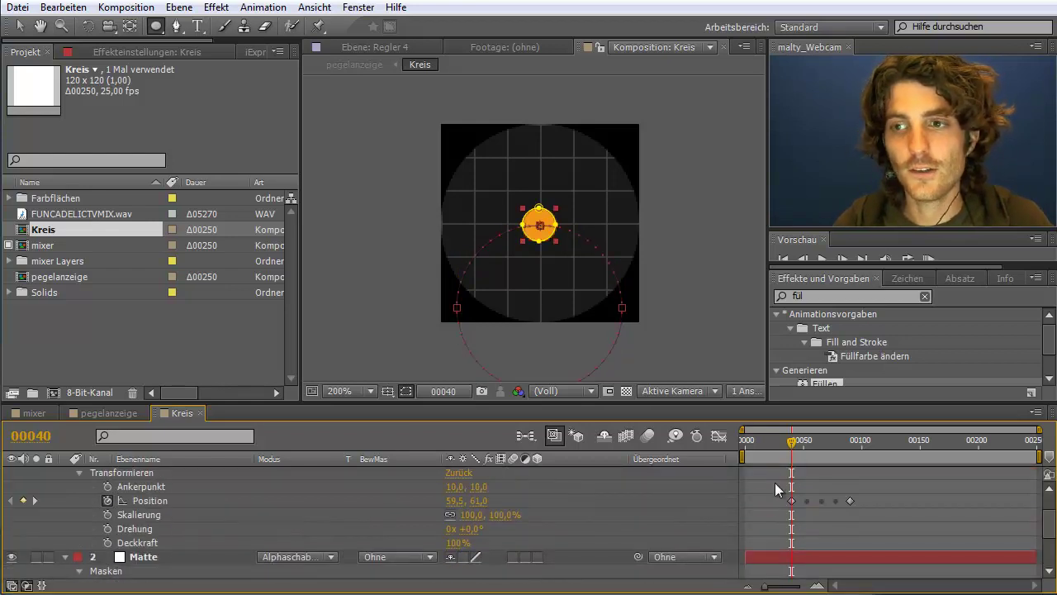
{"action": "mouse_move", "coordinate": [792, 442]}
{"action": "left_mouse_down"}
{"action": "mouse_move", "coordinate": [810, 446]}
{"action": "mouse_move", "coordinate": [790, 441]}
{"action": "left_mouse_up"}
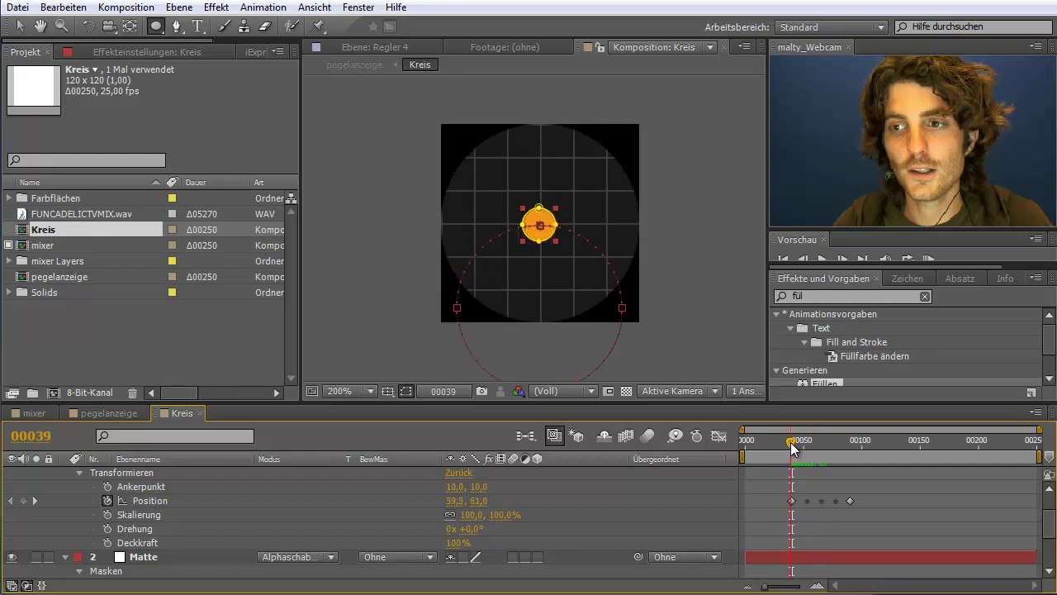
{"action": "left_click_drag", "start_coordinate": [881, 499], "coordinate": [770, 512]}
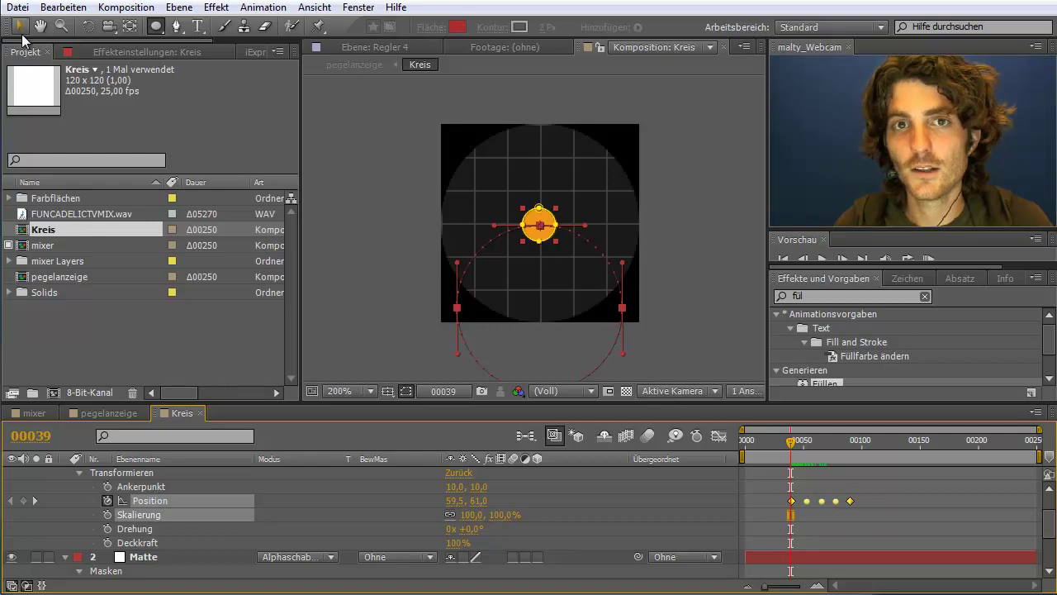
{"action": "key", "text": "v"}
{"action": "left_click_drag", "start_coordinate": [548, 223], "coordinate": [548, 176]}
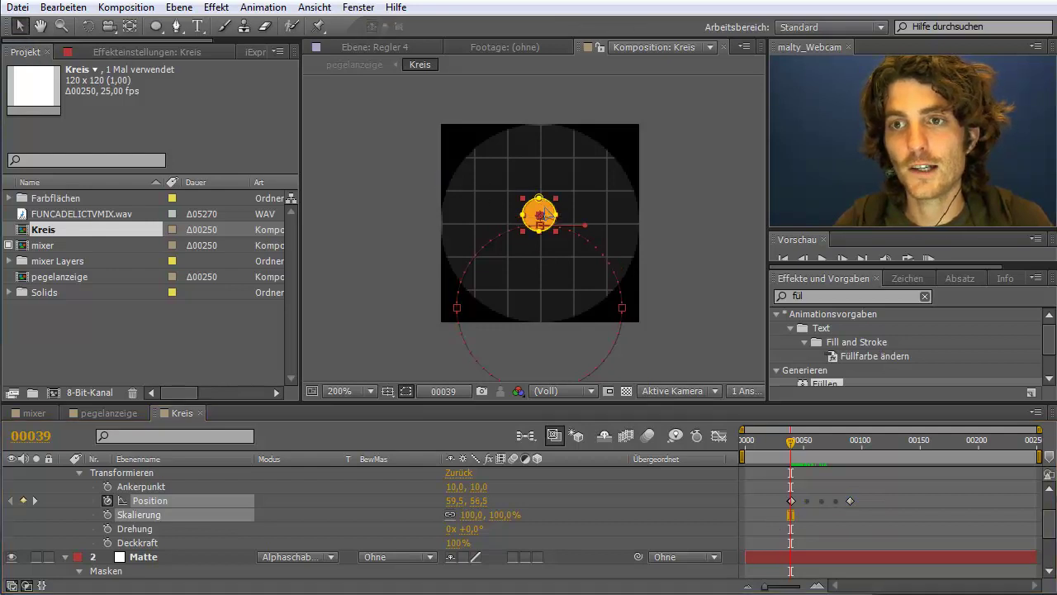
{"action": "left_click", "coordinate": [548, 176]}
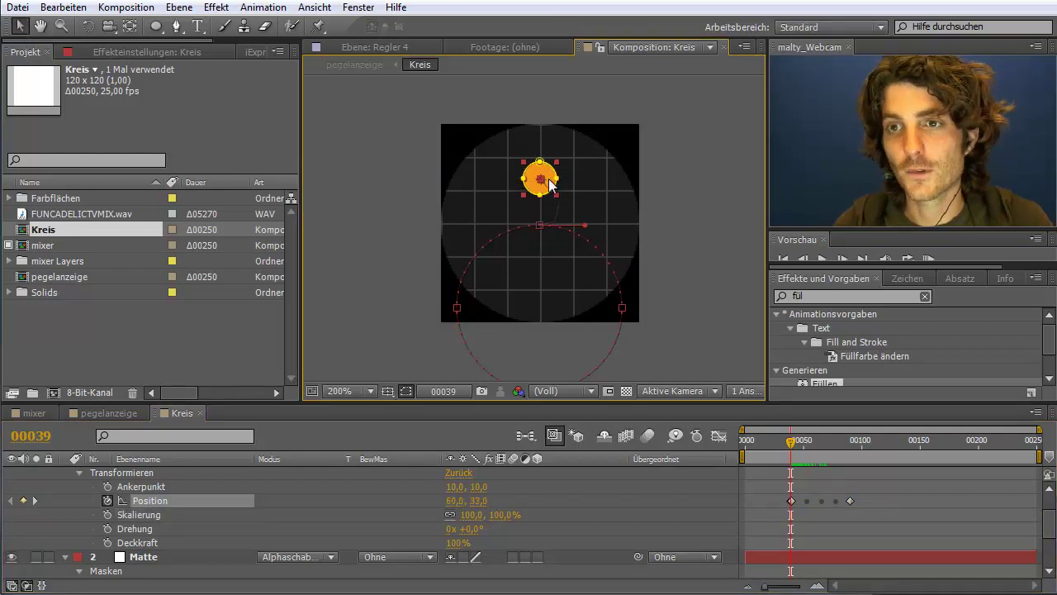
{"action": "left_click", "coordinate": [83, 8]}
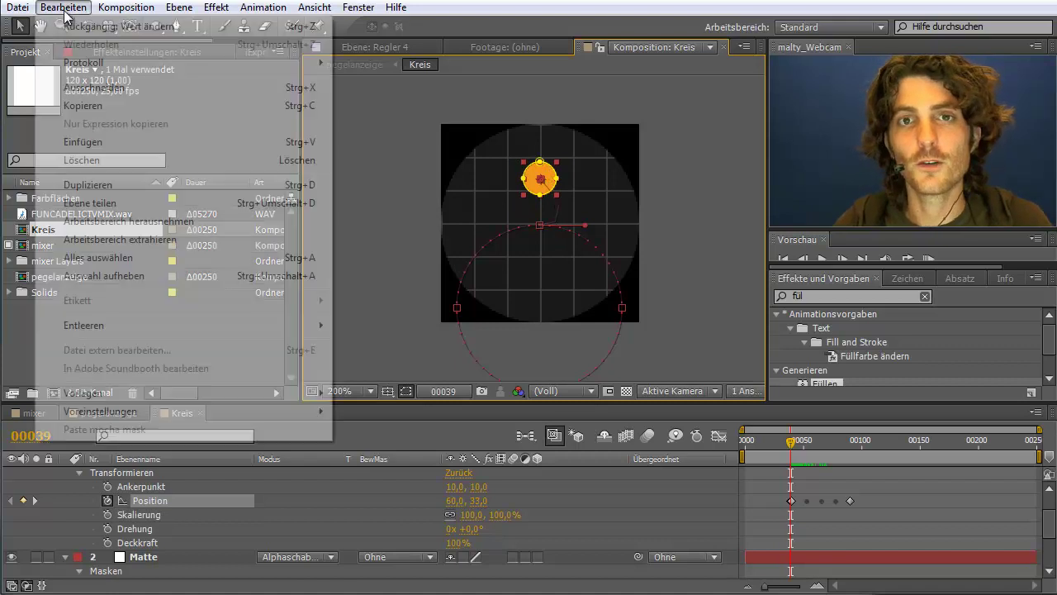
{"action": "left_click", "coordinate": [66, 20]}
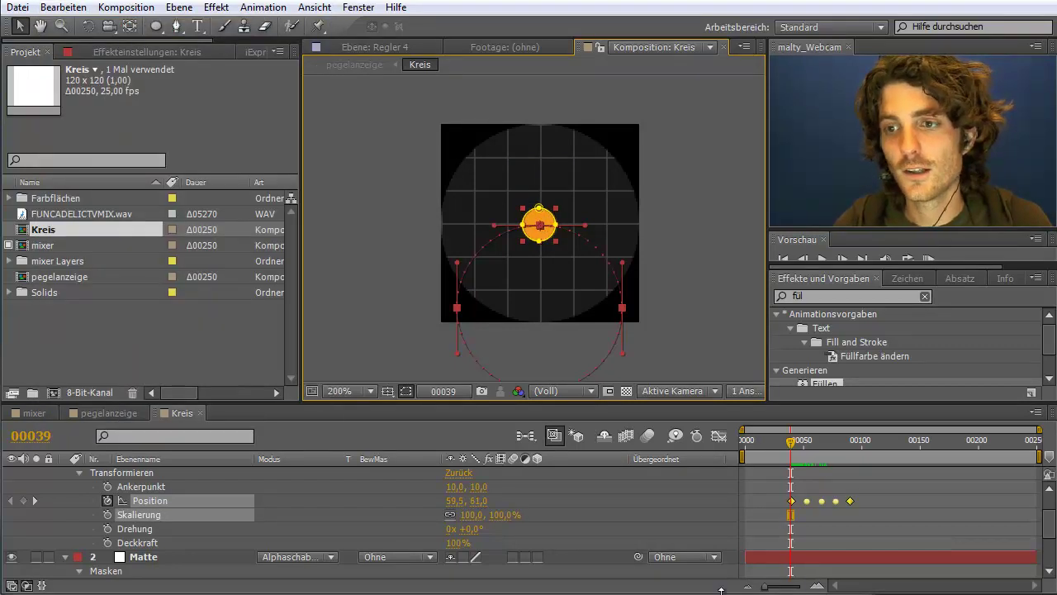
Step: At frame 40, drag the dot and its whole motion path upward, then scrub to check it
{"action": "left_click_drag", "start_coordinate": [764, 586], "coordinate": [783, 587]}
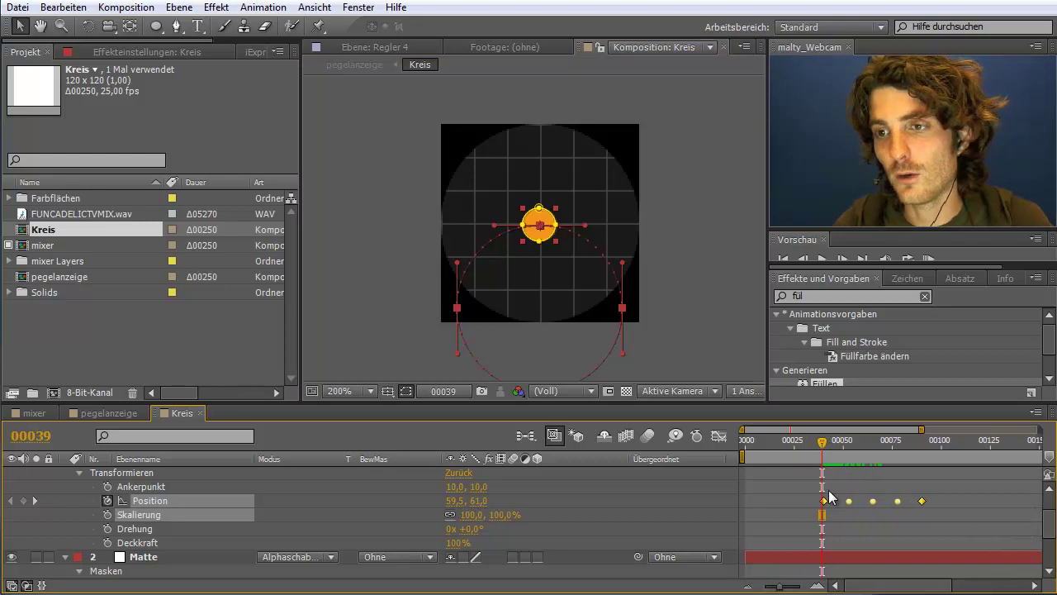
{"action": "left_click", "coordinate": [824, 446]}
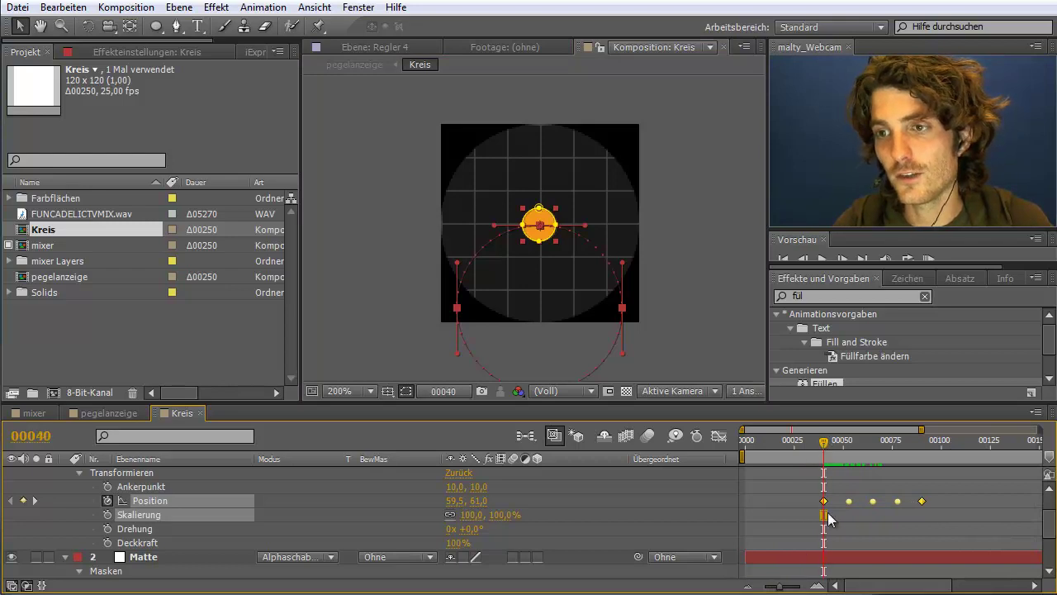
{"action": "mouse_move", "coordinate": [822, 448]}
{"action": "left_mouse_down"}
{"action": "mouse_move", "coordinate": [800, 448]}
{"action": "mouse_move", "coordinate": [822, 448]}
{"action": "left_mouse_up"}
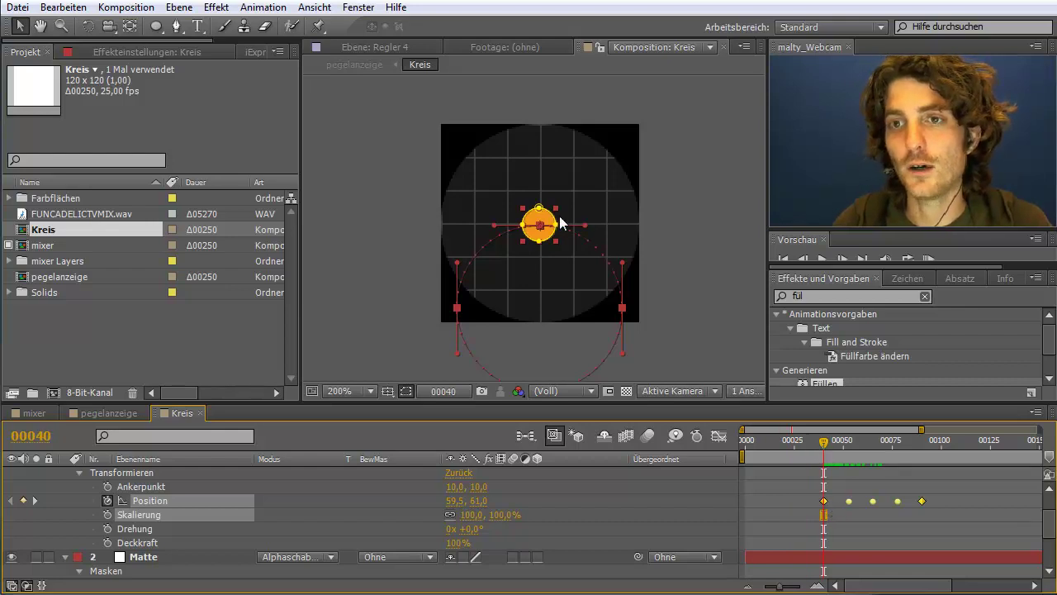
{"action": "left_click_drag", "start_coordinate": [546, 221], "coordinate": [547, 135]}
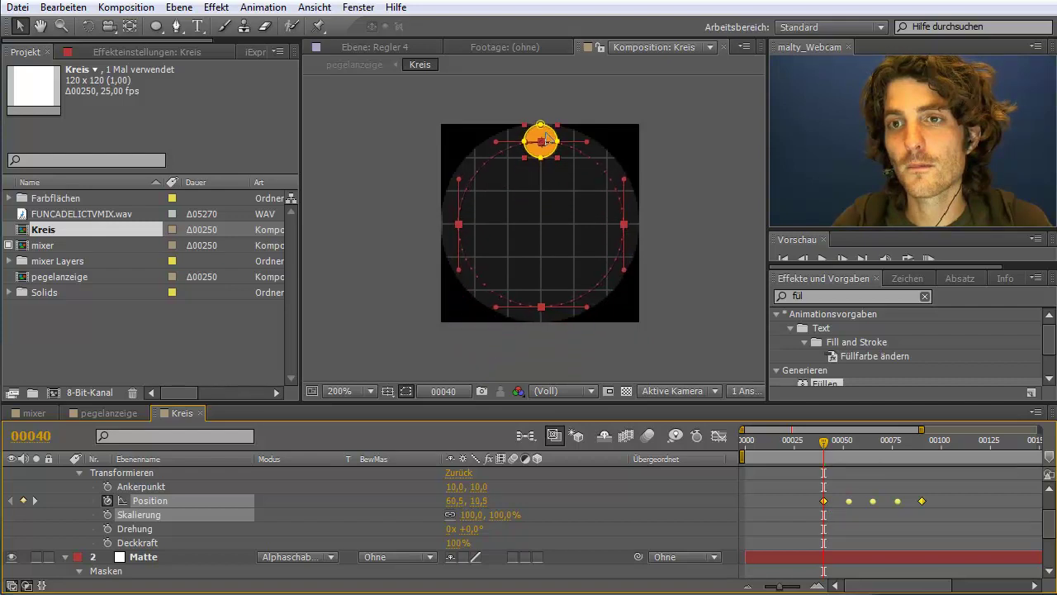
{"action": "mouse_move", "coordinate": [824, 444]}
{"action": "left_mouse_down"}
{"action": "mouse_move", "coordinate": [922, 444]}
{"action": "mouse_move", "coordinate": [860, 442]}
{"action": "left_mouse_up"}
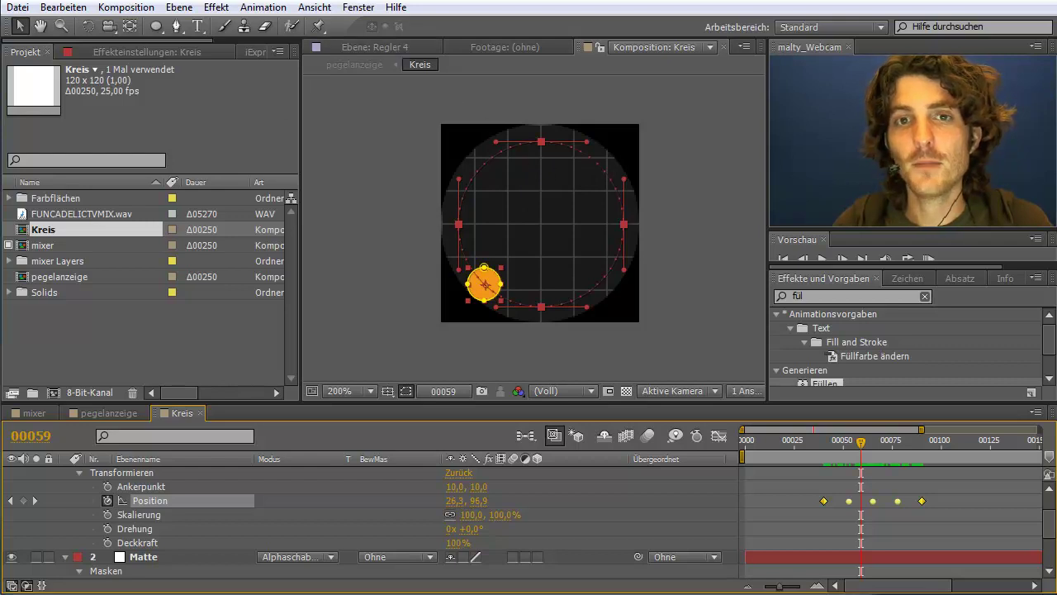
Step: In the Kreis comp, drag the five Position keyframes left so they start at frame 0
{"action": "double_click", "coordinate": [45, 248]}
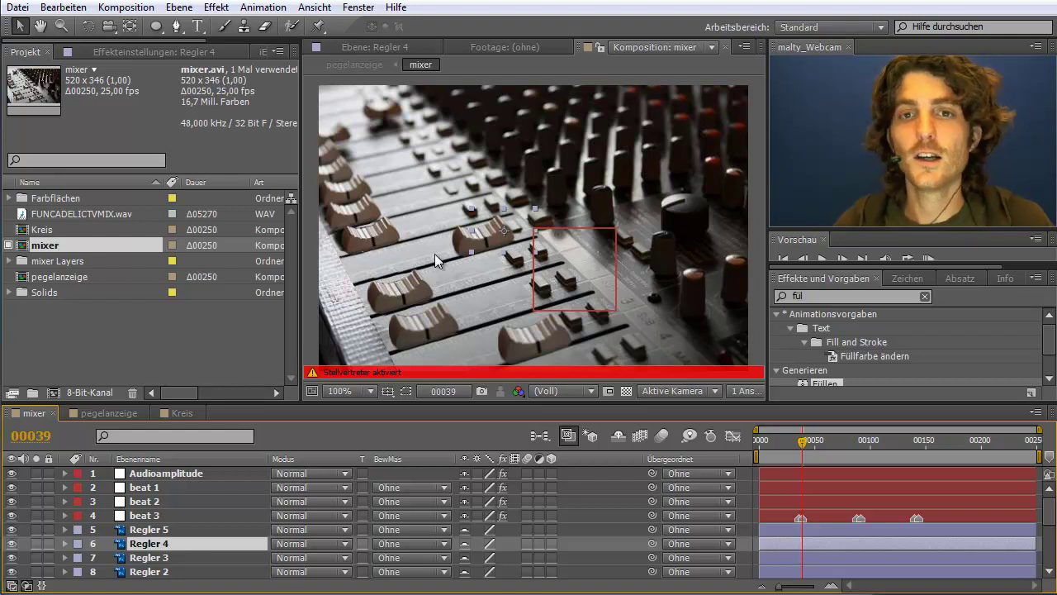
{"action": "double_click", "coordinate": [45, 230]}
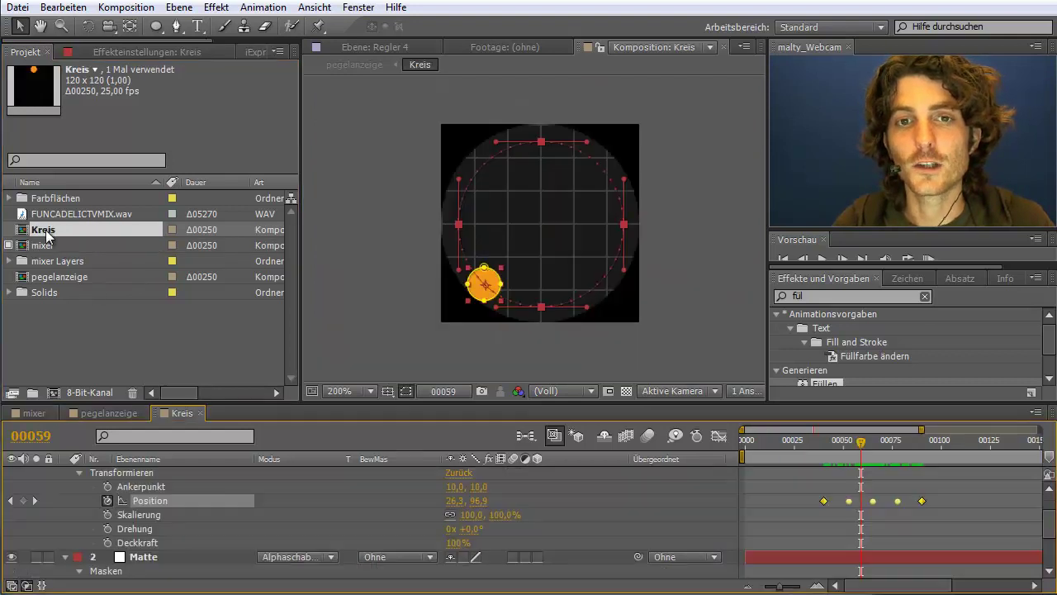
{"action": "mouse_move", "coordinate": [955, 499]}
{"action": "left_mouse_down"}
{"action": "mouse_move", "coordinate": [816, 511]}
{"action": "mouse_move", "coordinate": [807, 501]}
{"action": "mouse_move", "coordinate": [747, 502]}
{"action": "left_mouse_up"}
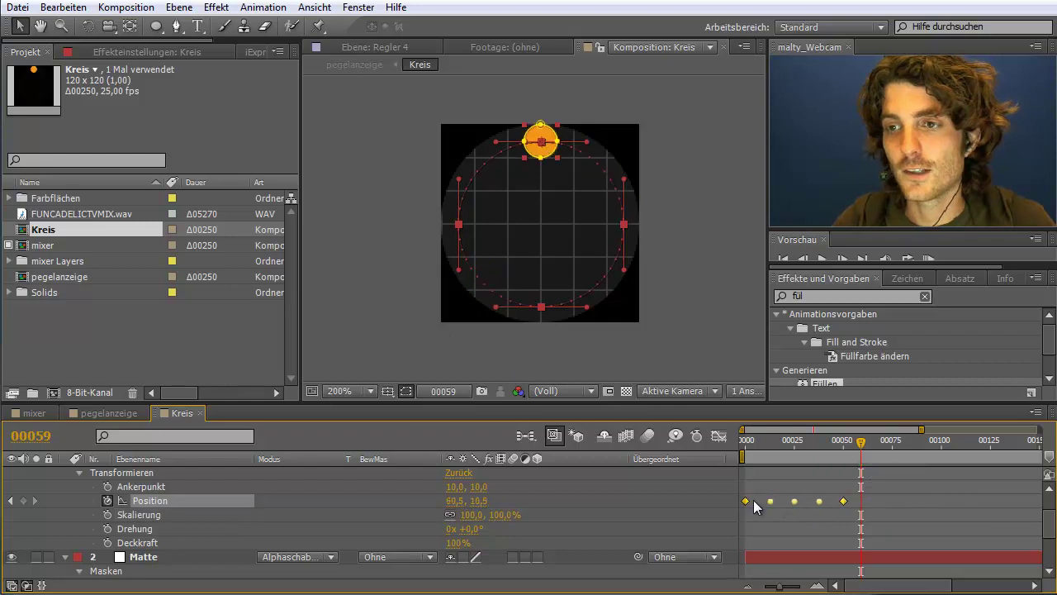
{"action": "left_click_drag", "start_coordinate": [859, 454], "coordinate": [692, 449]}
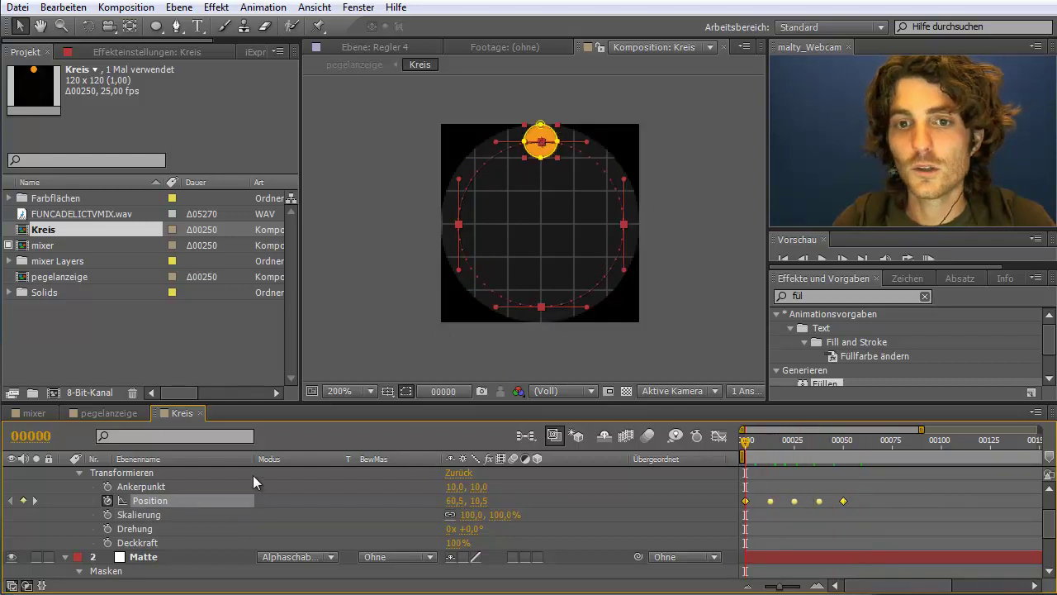
{"action": "scroll", "coordinate": [191, 503], "scroll_direction": "up", "scroll_amount": 1}
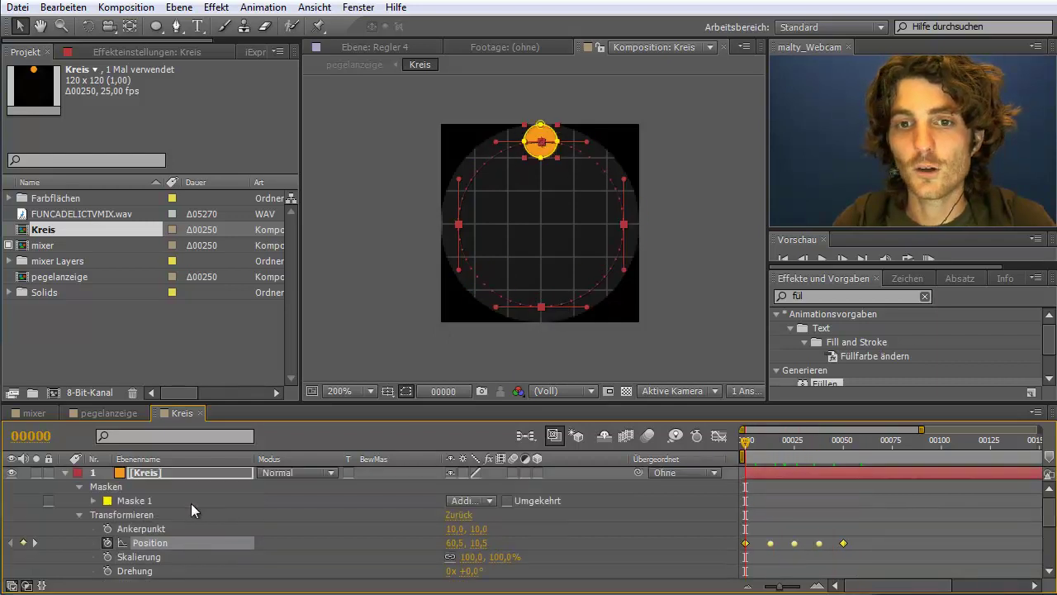
Step: Duplicate the Kreis layer so the composition holds four Kreis dot layers
{"action": "left_click", "coordinate": [150, 475]}
{"action": "key", "text": "ctrl+d"}
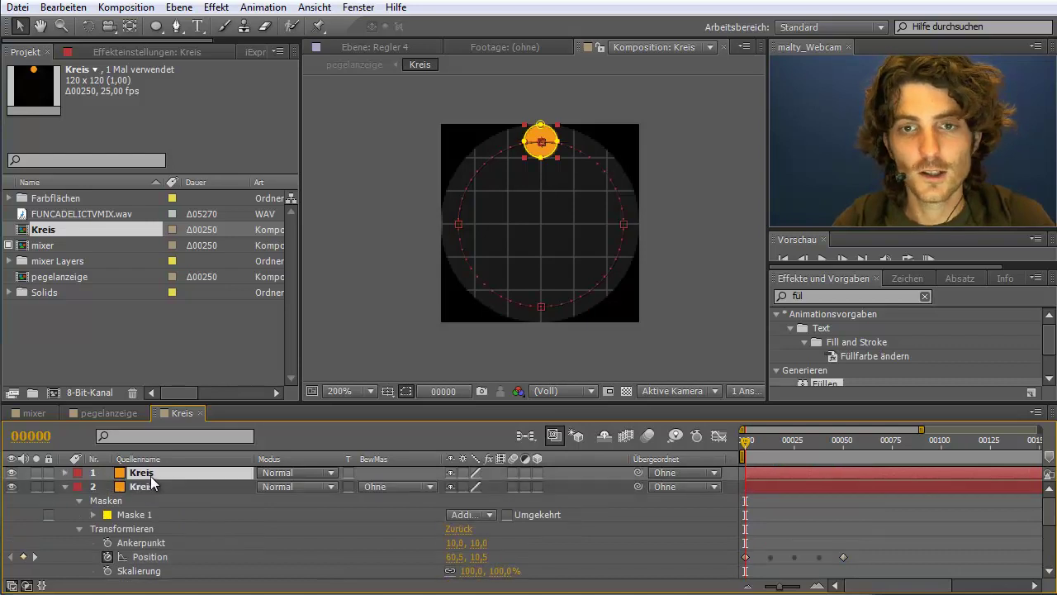
{"action": "key", "text": "ctrl+d"}
{"action": "key", "text": "ctrl+d"}
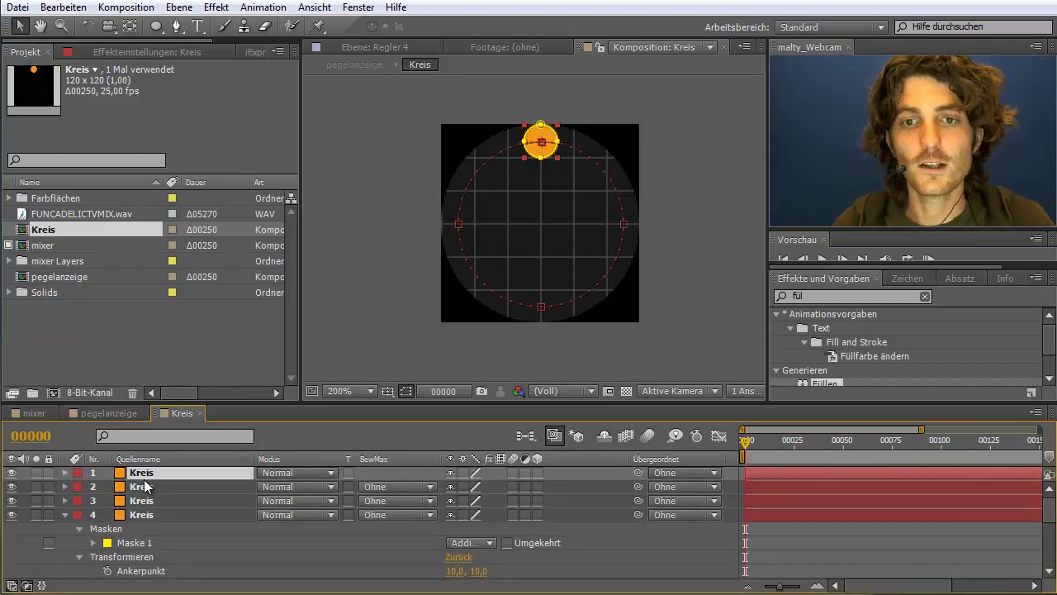
{"action": "left_click", "coordinate": [66, 8]}
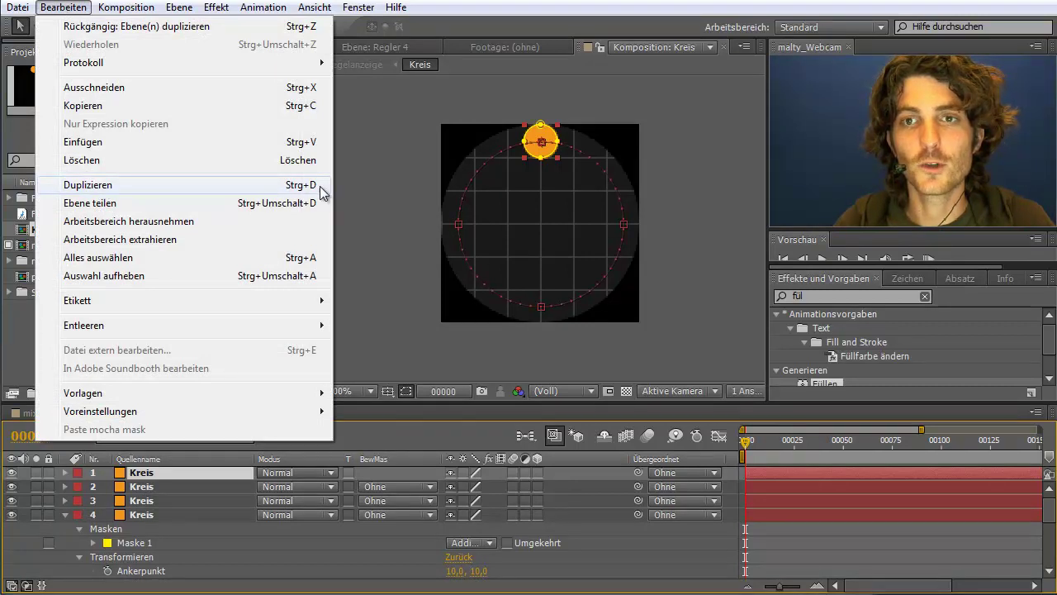
{"action": "left_click", "coordinate": [373, 191]}
Step: Reveal Position keyframes on all four Kreis layers, preview the dots, then return to pegelanzeige
{"action": "left_click", "coordinate": [149, 474]}
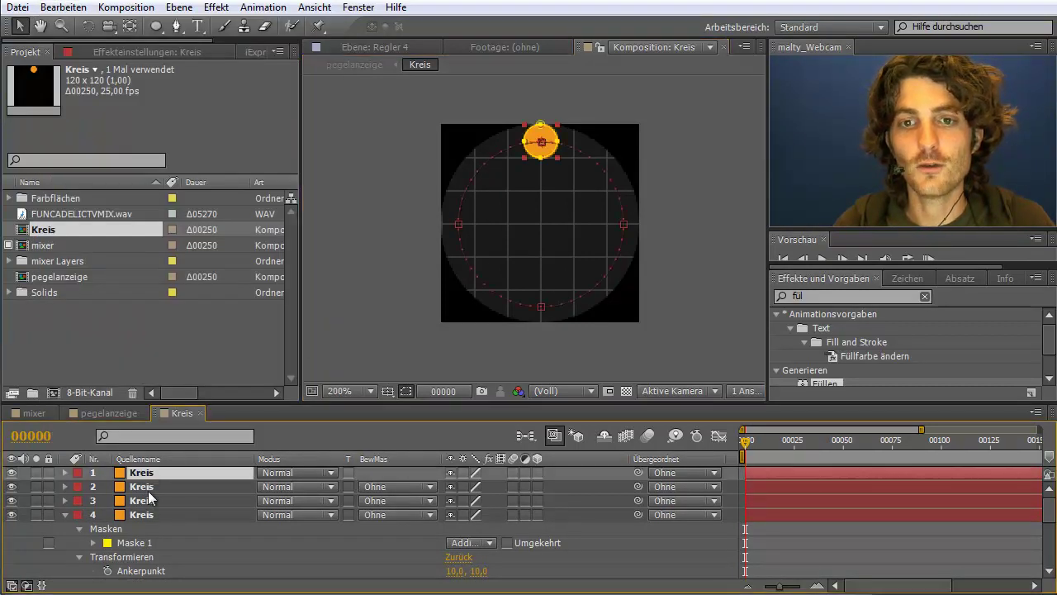
{"action": "left_click", "coordinate": [143, 515], "text": "shift"}
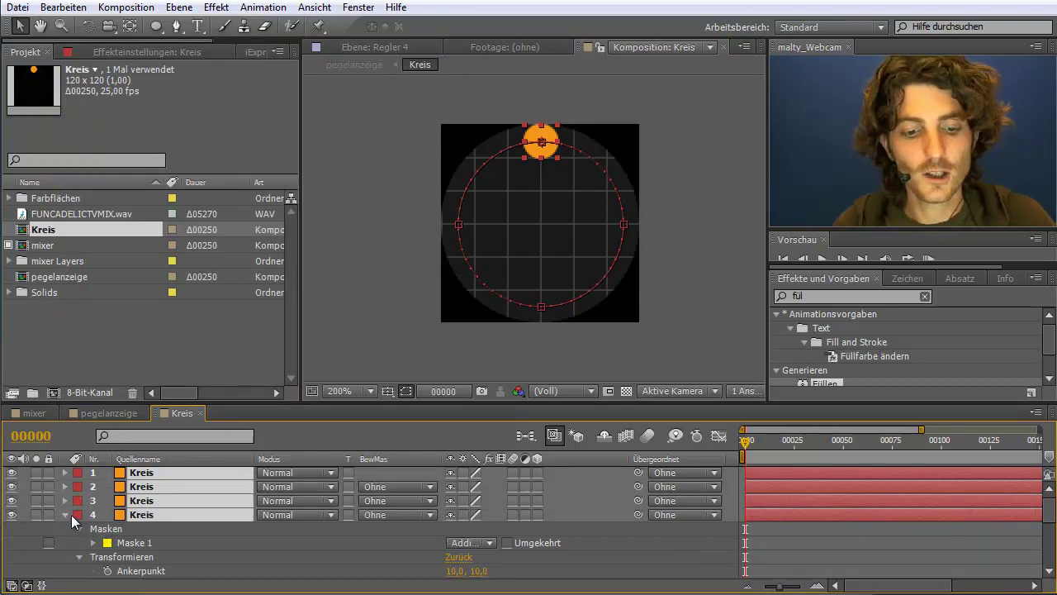
{"action": "key", "text": "p"}
{"action": "left_click", "coordinate": [153, 487]}
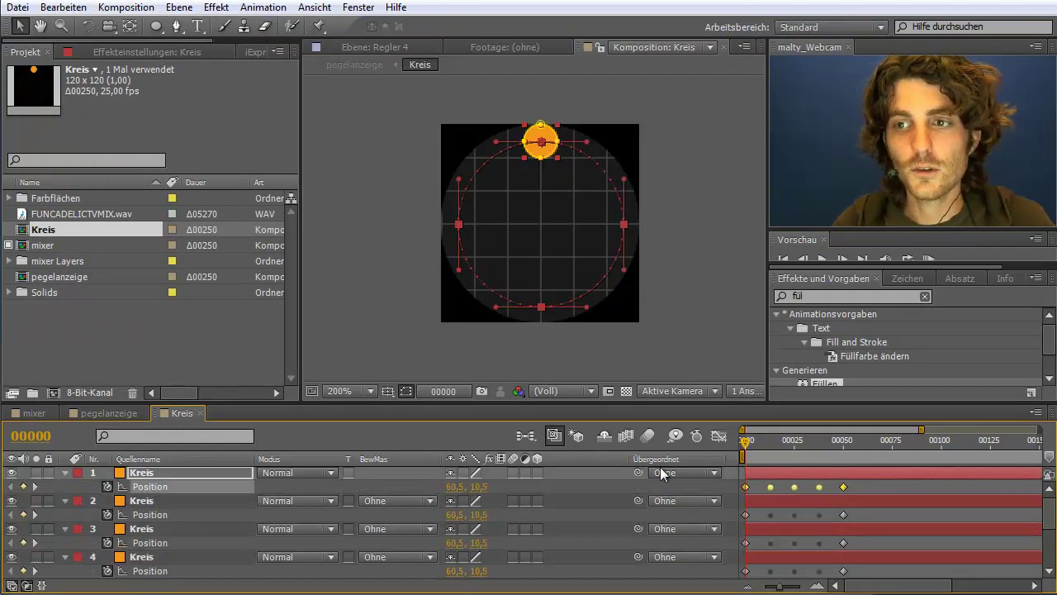
{"action": "left_click", "coordinate": [750, 442]}
{"action": "mouse_move", "coordinate": [751, 445]}
{"action": "left_mouse_down"}
{"action": "mouse_move", "coordinate": [815, 449]}
{"action": "mouse_move", "coordinate": [746, 447]}
{"action": "left_mouse_up"}
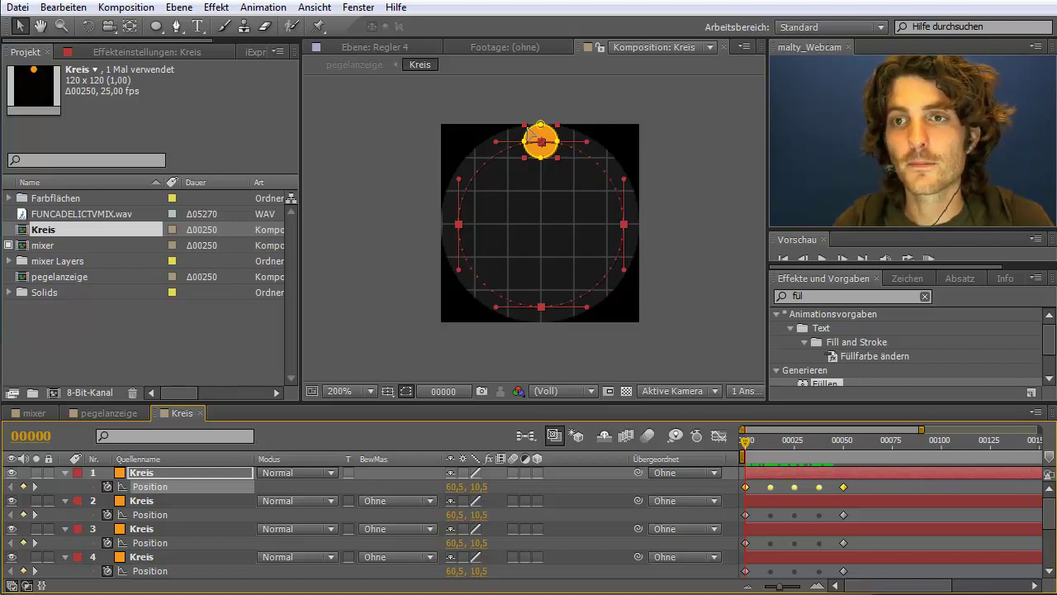
{"action": "left_click", "coordinate": [109, 412]}
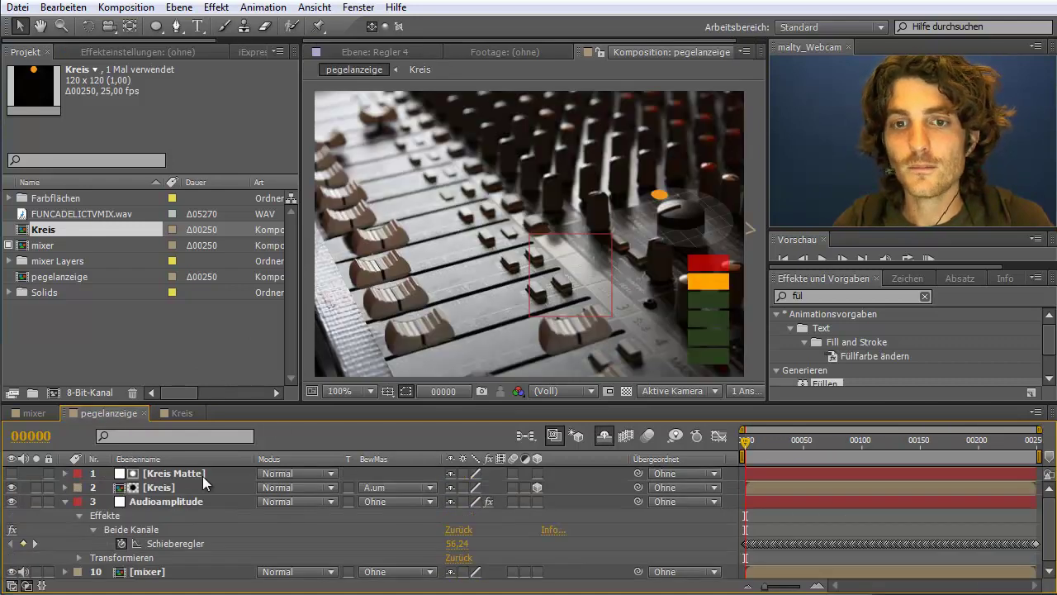
Step: With the Audioamplitude layer selected, bring up iExpressions and open its Bibliothek
{"action": "left_click", "coordinate": [173, 500]}
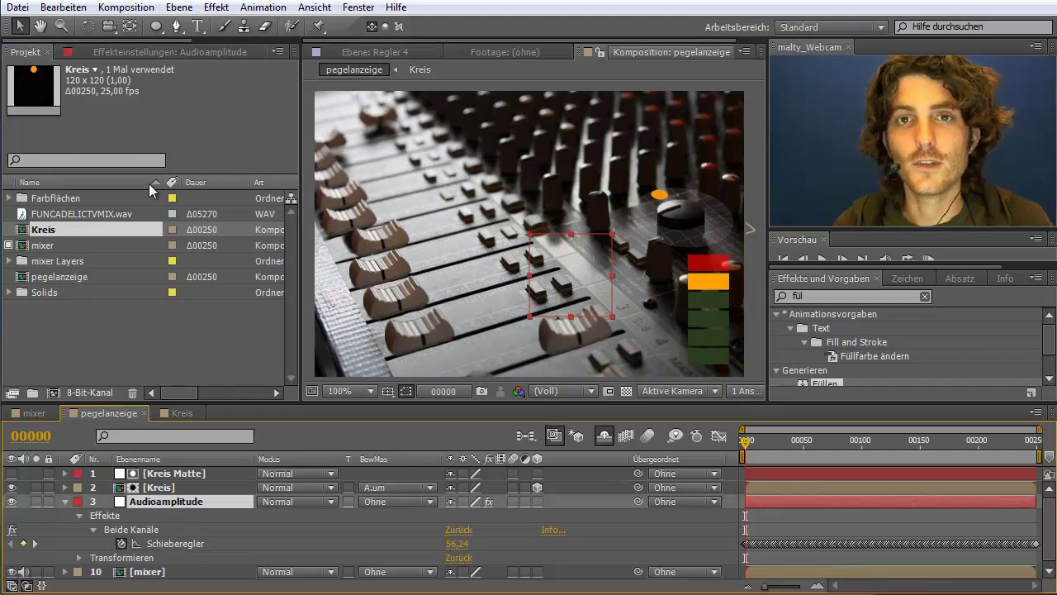
{"action": "left_click_drag", "start_coordinate": [156, 39], "coordinate": [236, 34]}
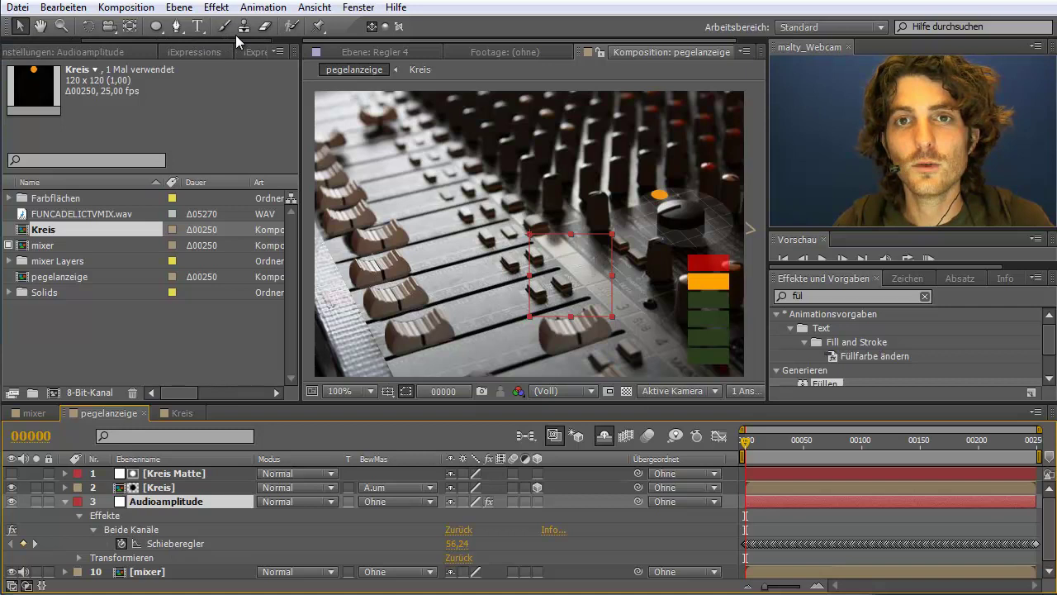
{"action": "left_click", "coordinate": [191, 51]}
{"action": "left_click", "coordinate": [67, 101]}
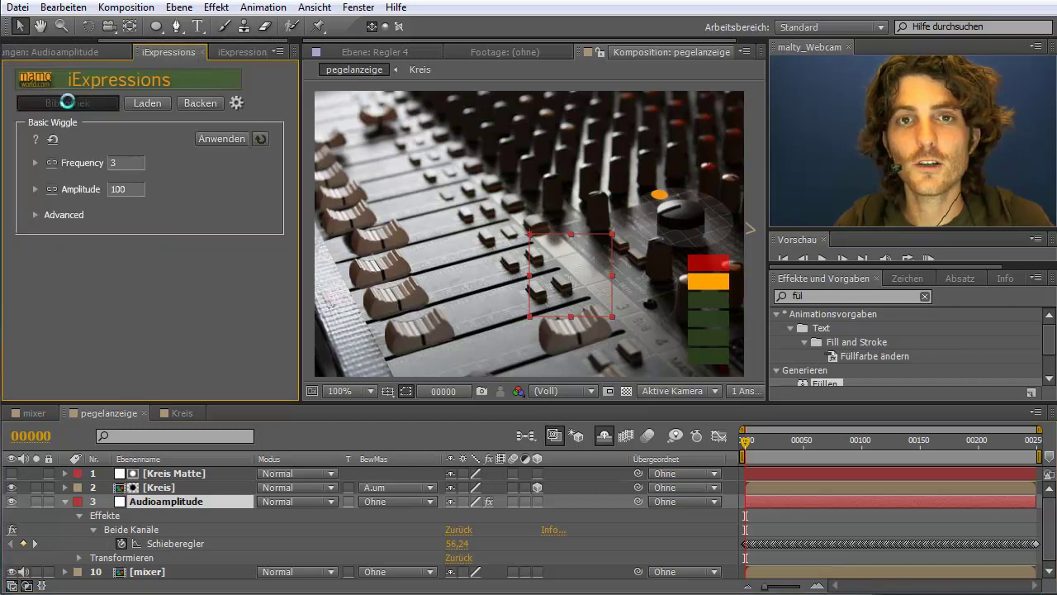
Step: In the Bibliothek, expand Linking and load the Linear Link Time Remap preset
{"action": "left_click_drag", "start_coordinate": [57, 238], "coordinate": [418, 39]}
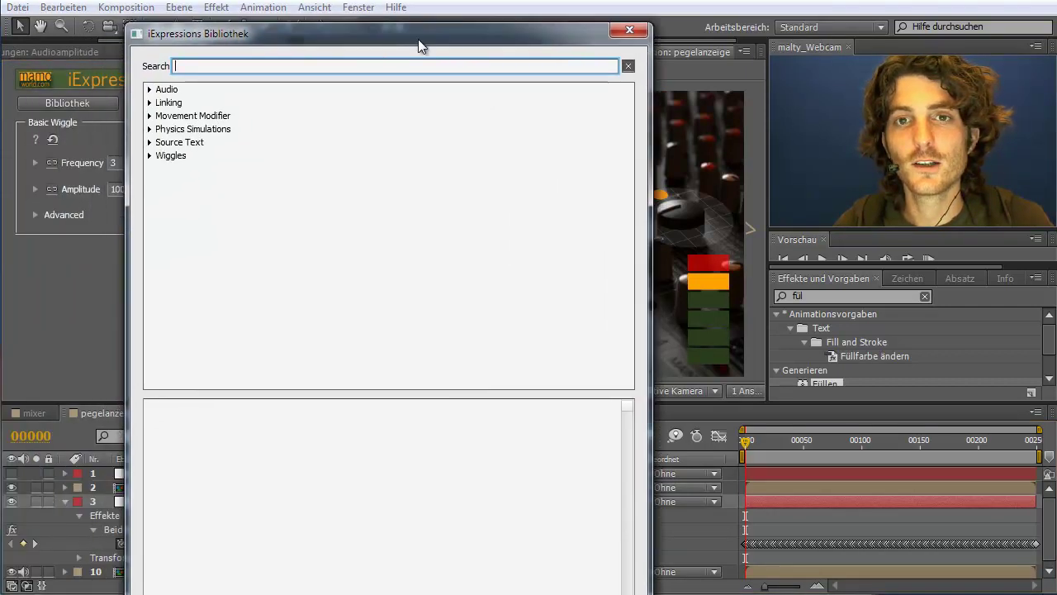
{"action": "left_click", "coordinate": [152, 101]}
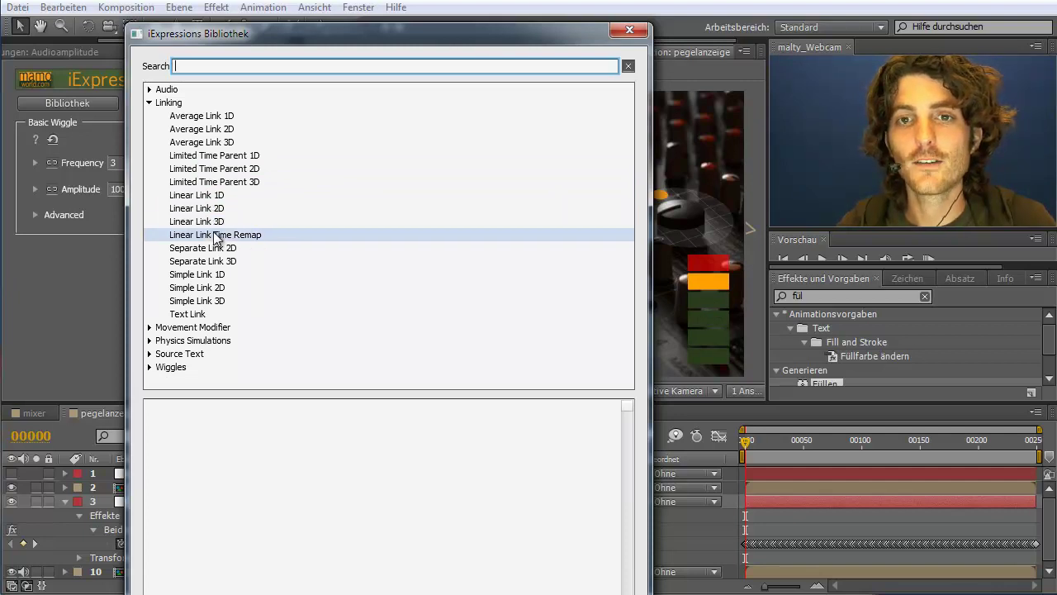
{"action": "left_click", "coordinate": [218, 236]}
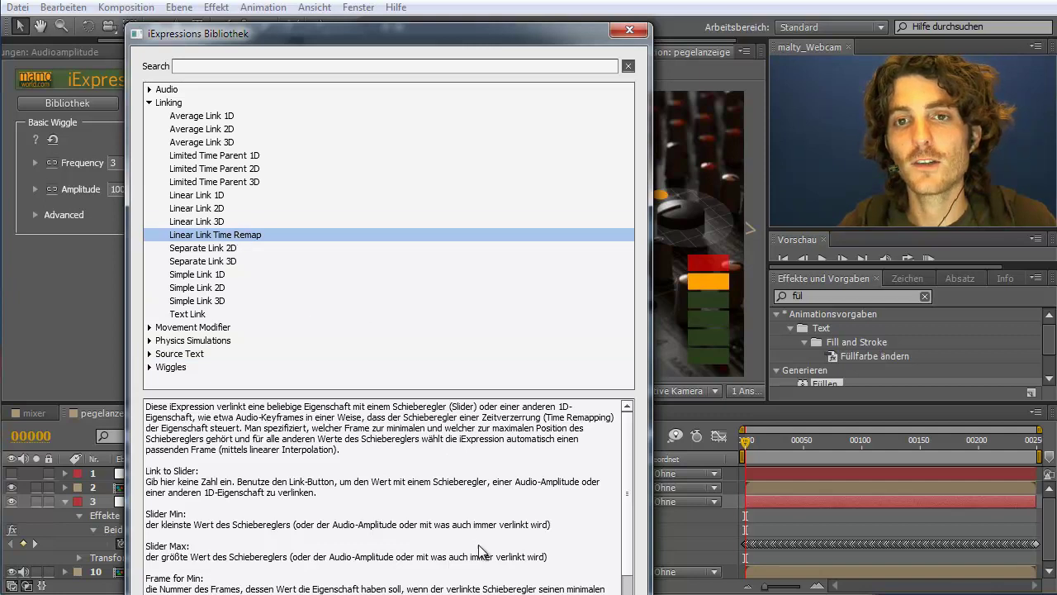
{"action": "double_click", "coordinate": [214, 235]}
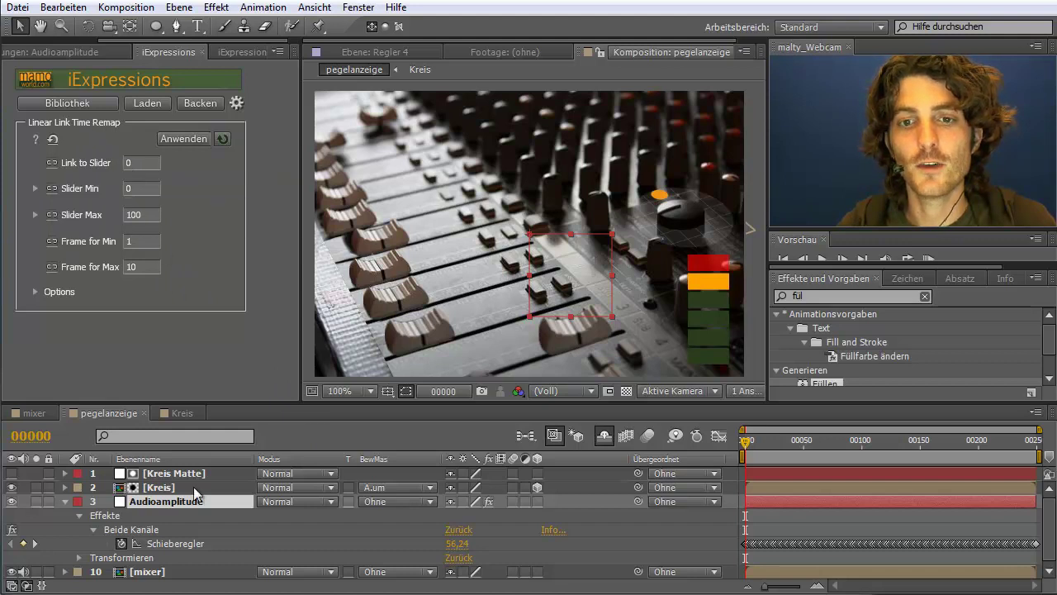
Step: Link the time remap to Audioamplitude's Schieberegler slider with Slider Min 0 and Slider Max 60
{"action": "left_click", "coordinate": [170, 544]}
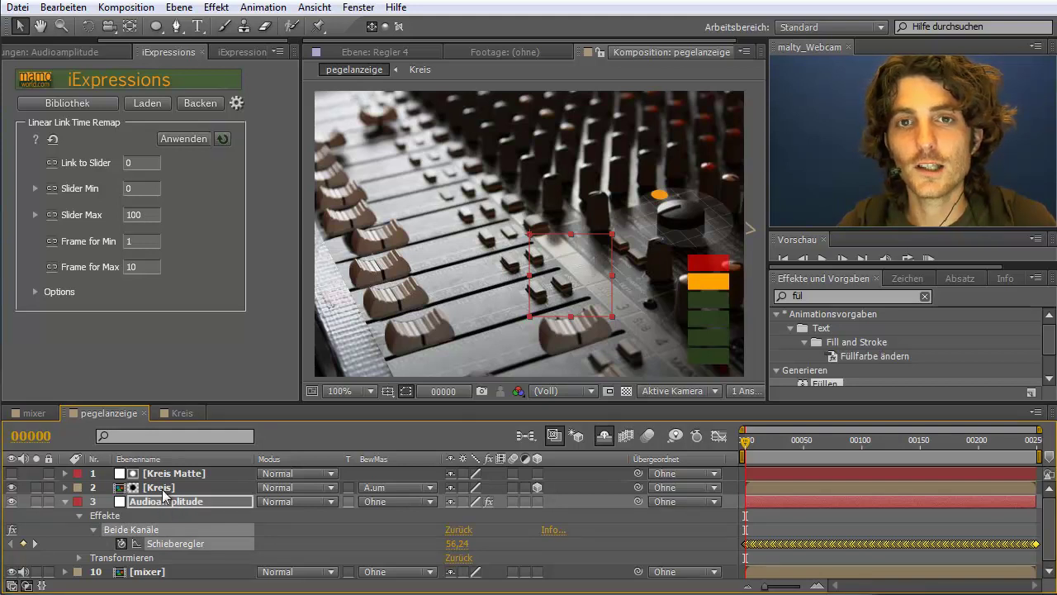
{"action": "left_click", "coordinate": [48, 167]}
{"action": "left_click", "coordinate": [47, 163]}
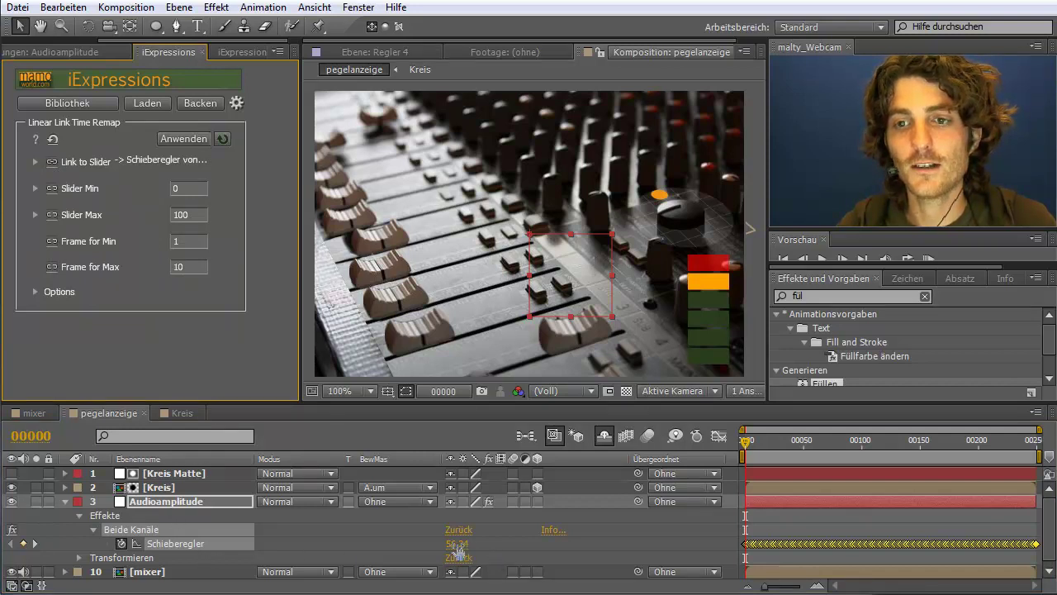
{"action": "left_click", "coordinate": [190, 189]}
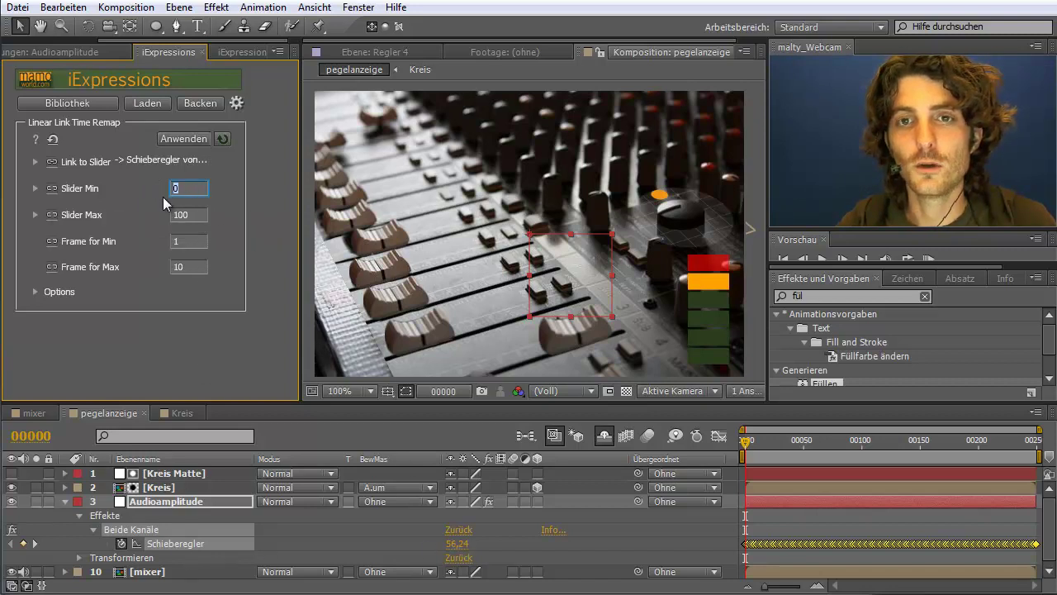
{"action": "left_click", "coordinate": [195, 214]}
{"action": "type", "text": "60"}
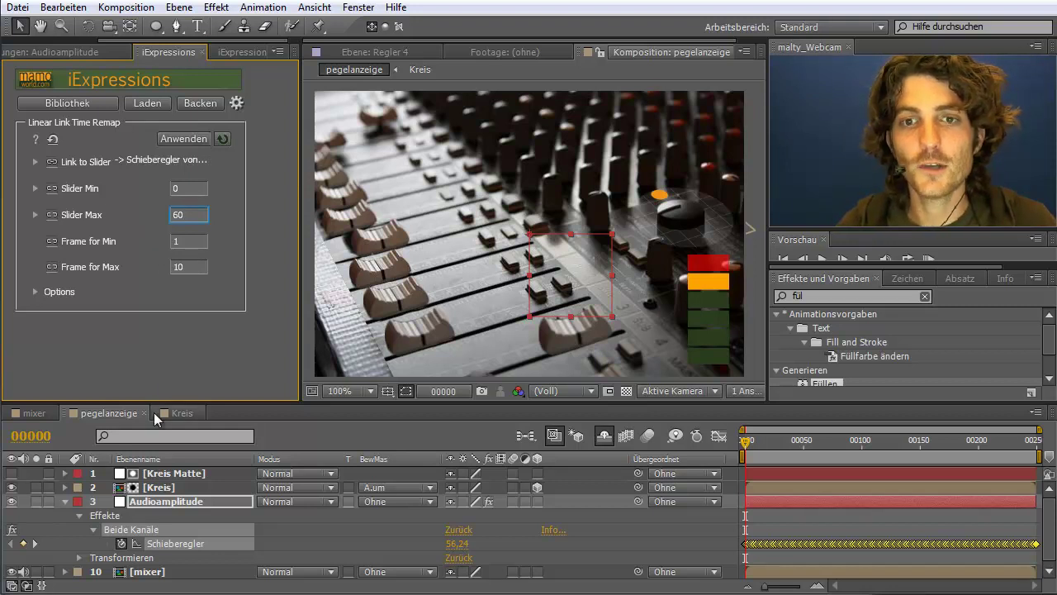
Step: Open the Kreis composition and scrub the timeline to watch the dot circle its path
{"action": "left_click", "coordinate": [182, 414]}
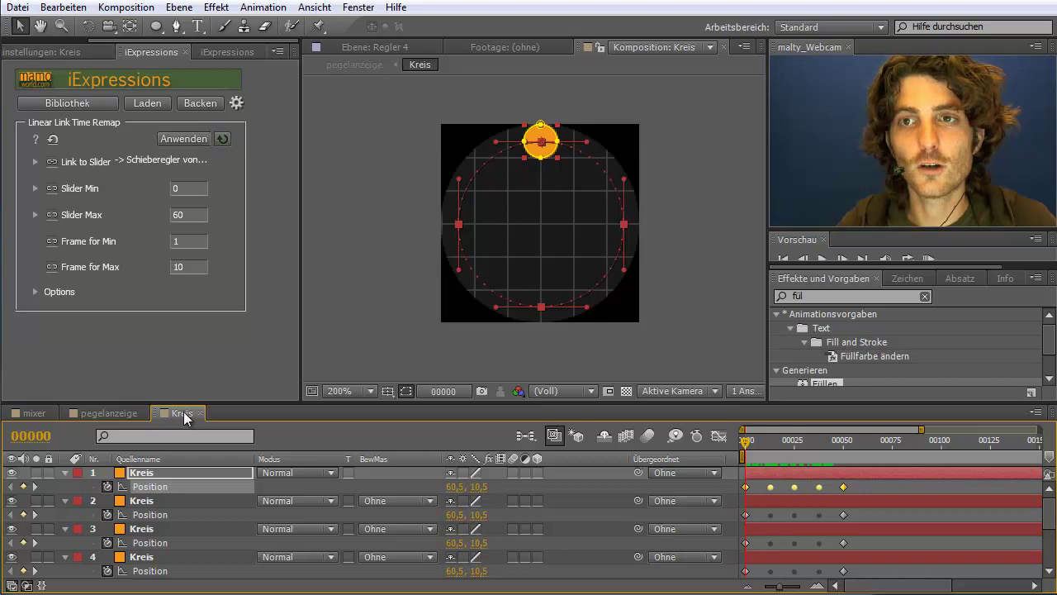
{"action": "left_click_drag", "start_coordinate": [110, 161], "coordinate": [72, 161]}
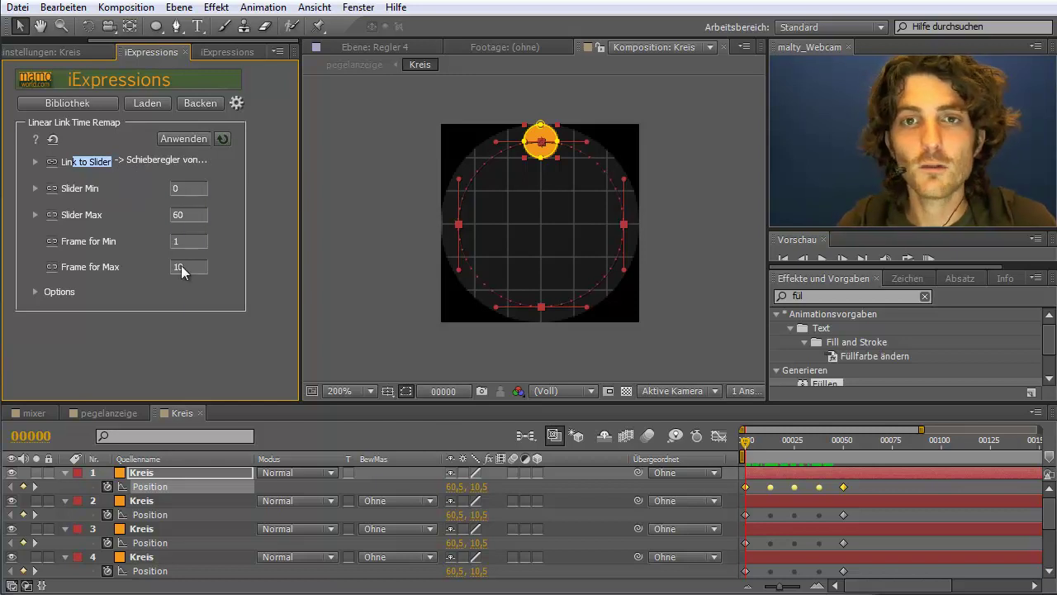
{"action": "left_click", "coordinate": [149, 488]}
{"action": "left_click_drag", "start_coordinate": [774, 451], "coordinate": [742, 455]}
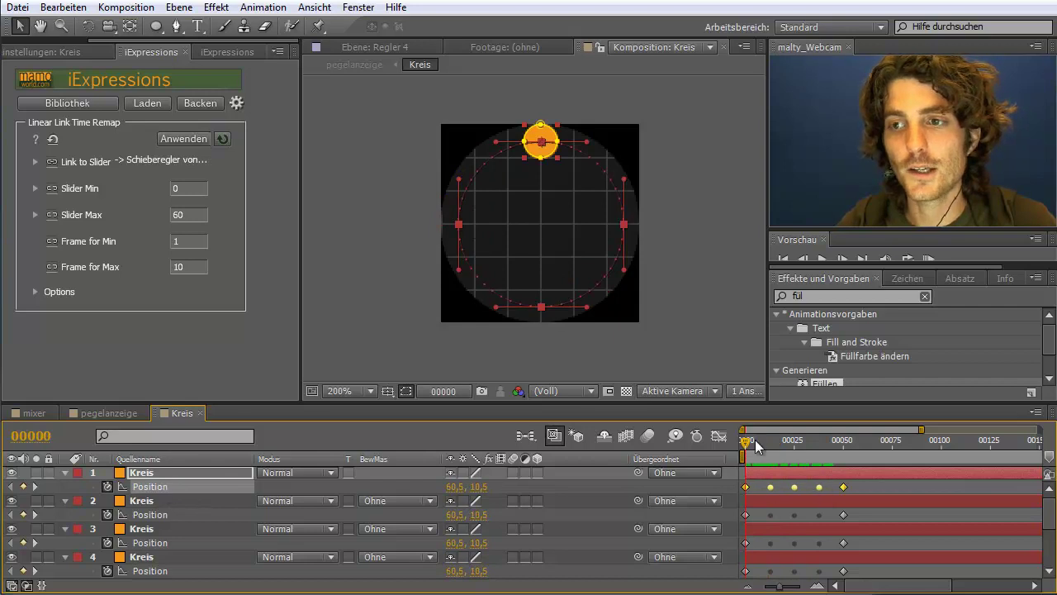
{"action": "left_click_drag", "start_coordinate": [745, 440], "coordinate": [797, 444]}
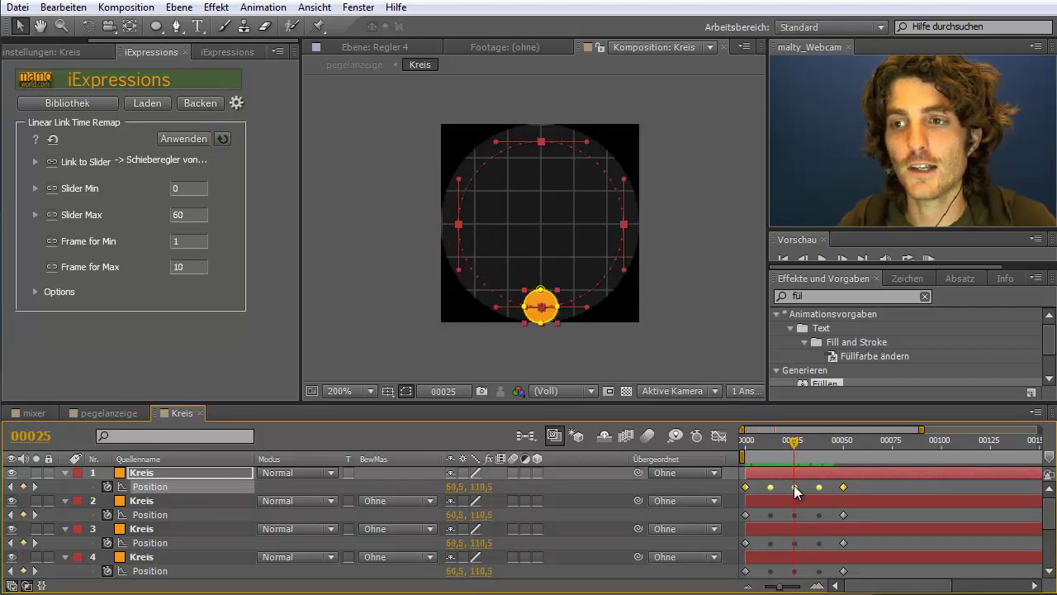
{"action": "mouse_move", "coordinate": [764, 442]}
{"action": "left_mouse_down"}
{"action": "mouse_move", "coordinate": [807, 444]}
{"action": "mouse_move", "coordinate": [739, 449]}
{"action": "left_mouse_up"}
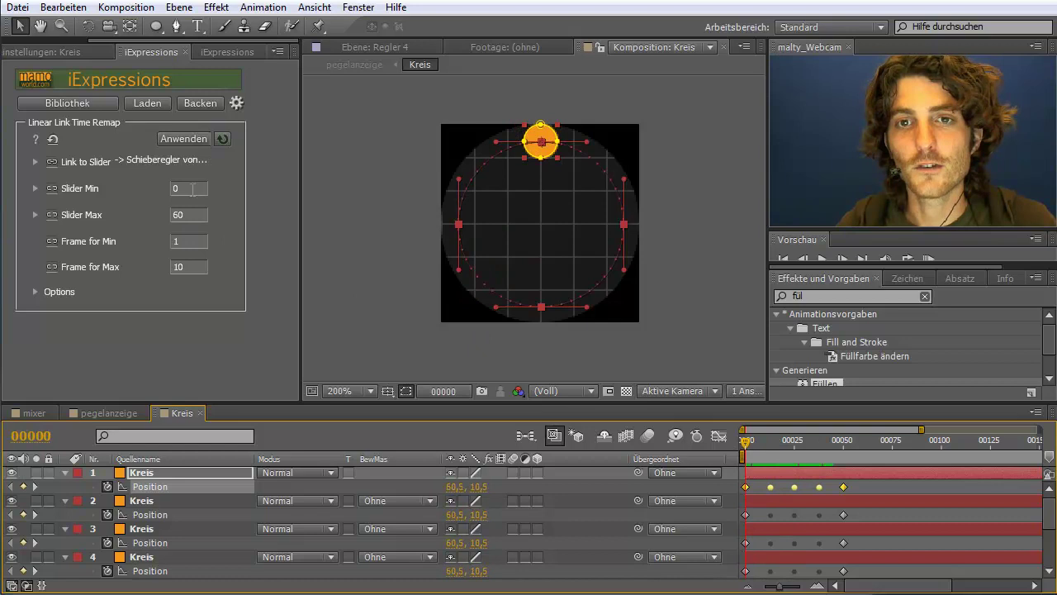
Step: Set the remap range to Frame for Min 0 and Frame for Max 50, the loop's end
{"action": "mouse_move", "coordinate": [196, 241]}
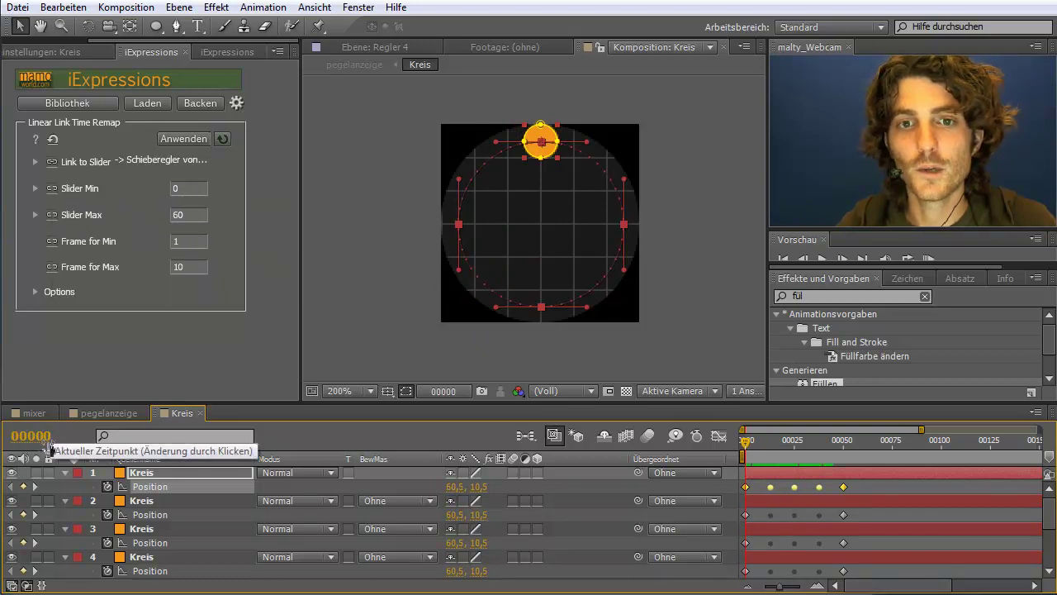
{"action": "left_click", "coordinate": [187, 242]}
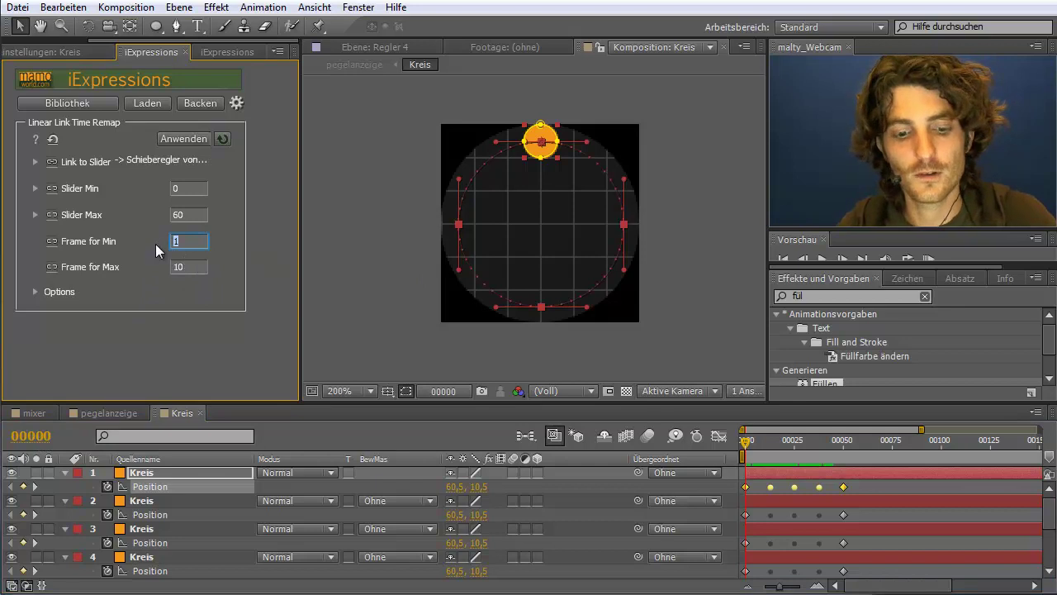
{"action": "type", "text": "0"}
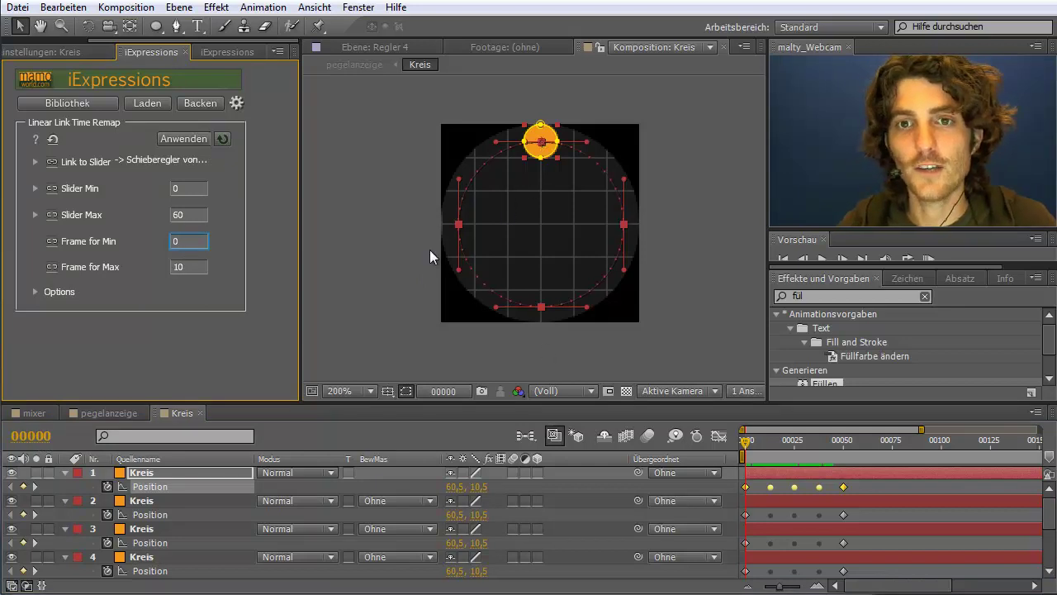
{"action": "left_click", "coordinate": [192, 266]}
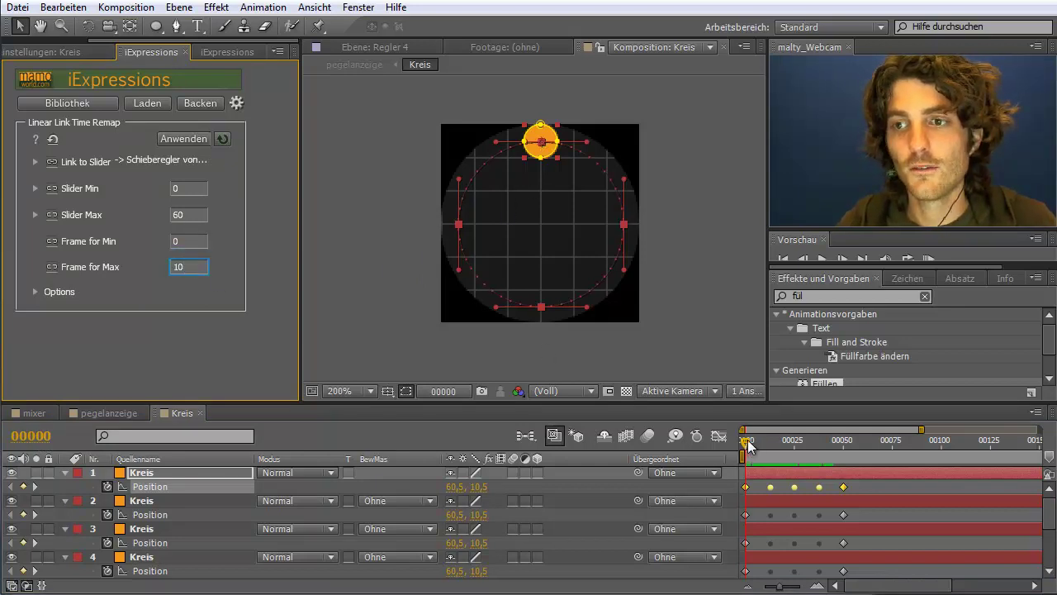
{"action": "left_click_drag", "start_coordinate": [748, 439], "coordinate": [844, 446]}
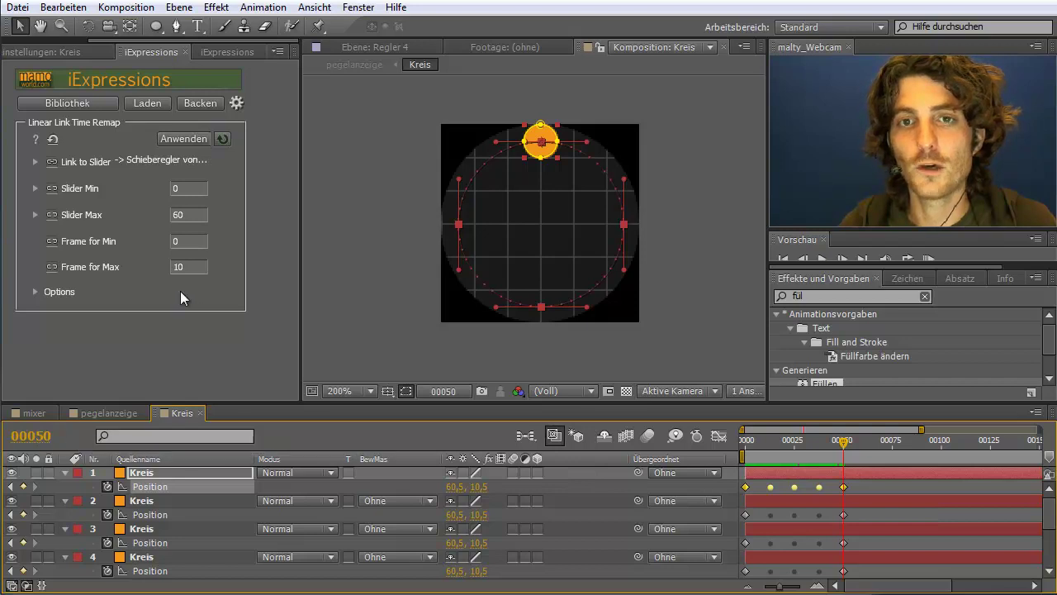
{"action": "left_click", "coordinate": [201, 267]}
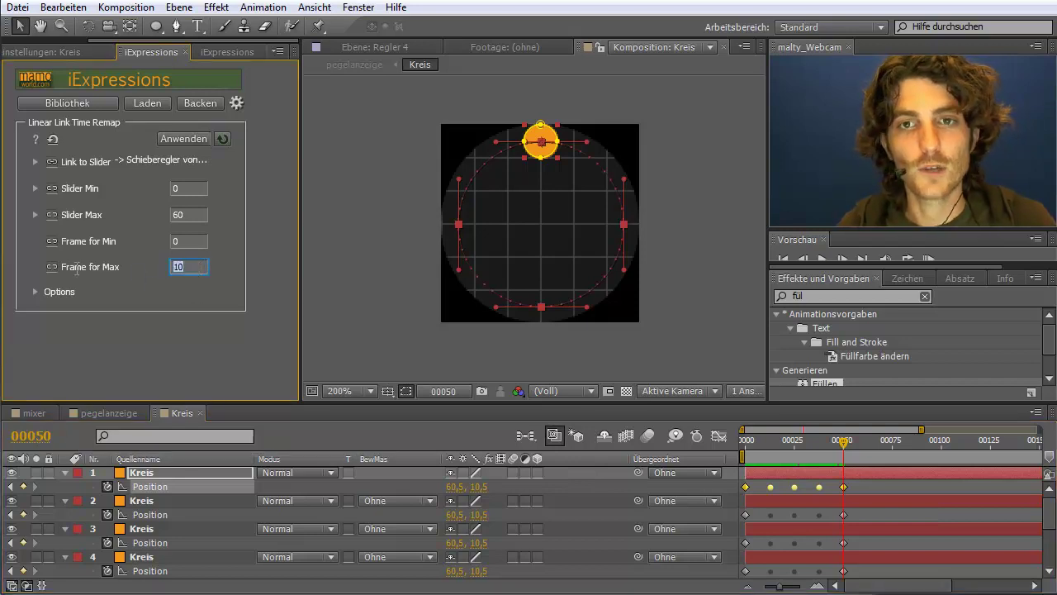
{"action": "mouse_move", "coordinate": [76, 266]}
{"action": "type", "text": "50"}
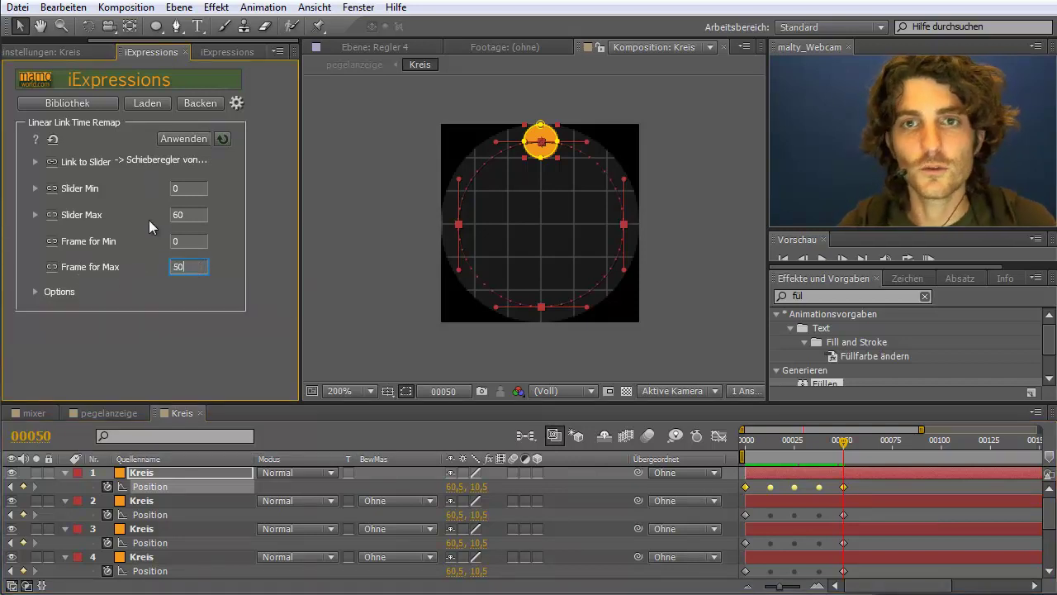
{"action": "left_click", "coordinate": [156, 487]}
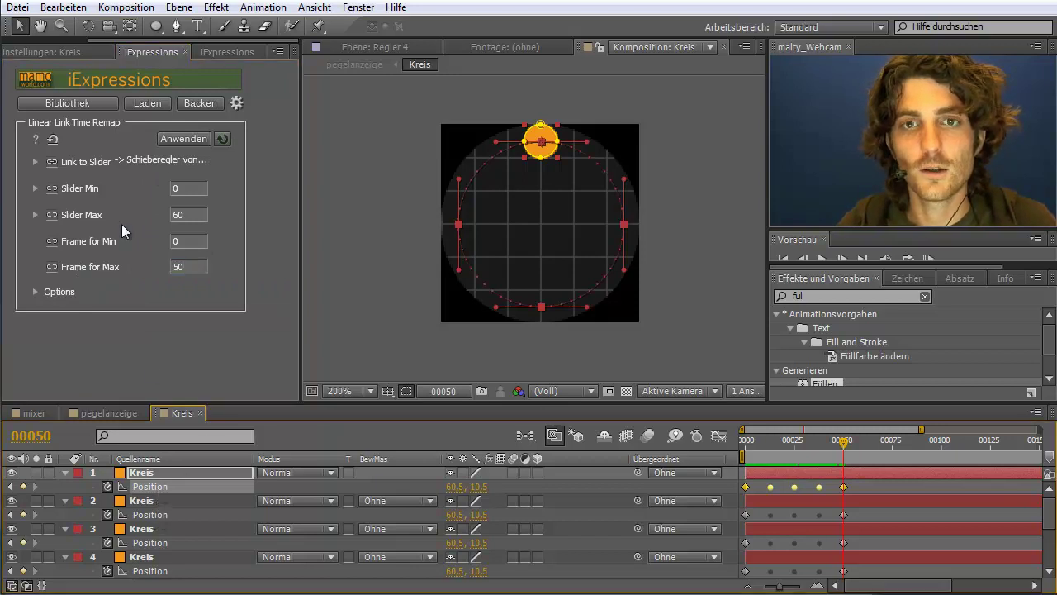
Step: Apply the remap expression to the first Kreis layer's Position, preview it, then select layer 2's Position
{"action": "left_click", "coordinate": [186, 143]}
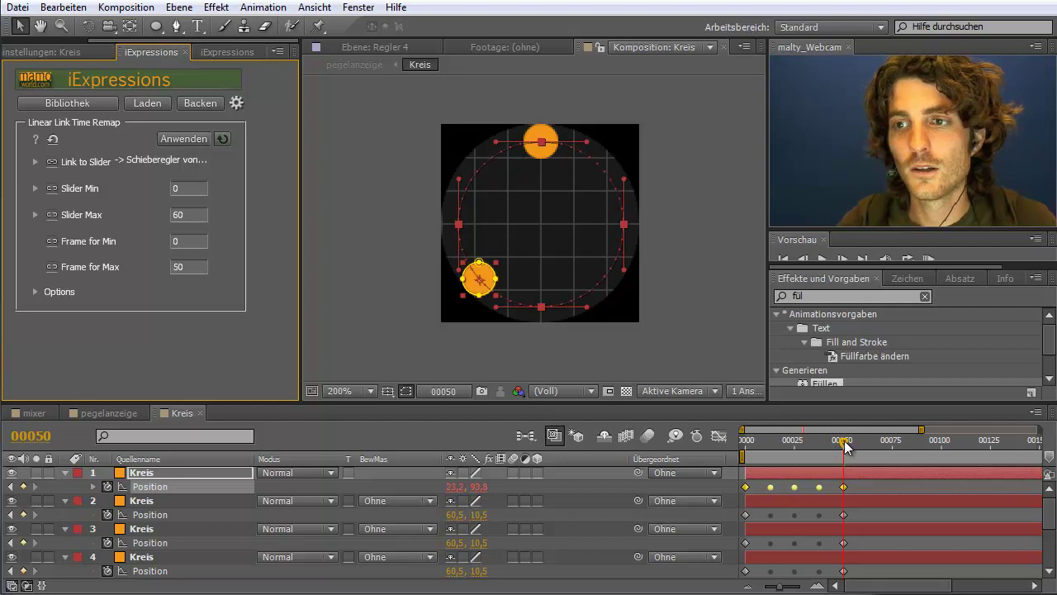
{"action": "left_click_drag", "start_coordinate": [843, 442], "coordinate": [760, 440]}
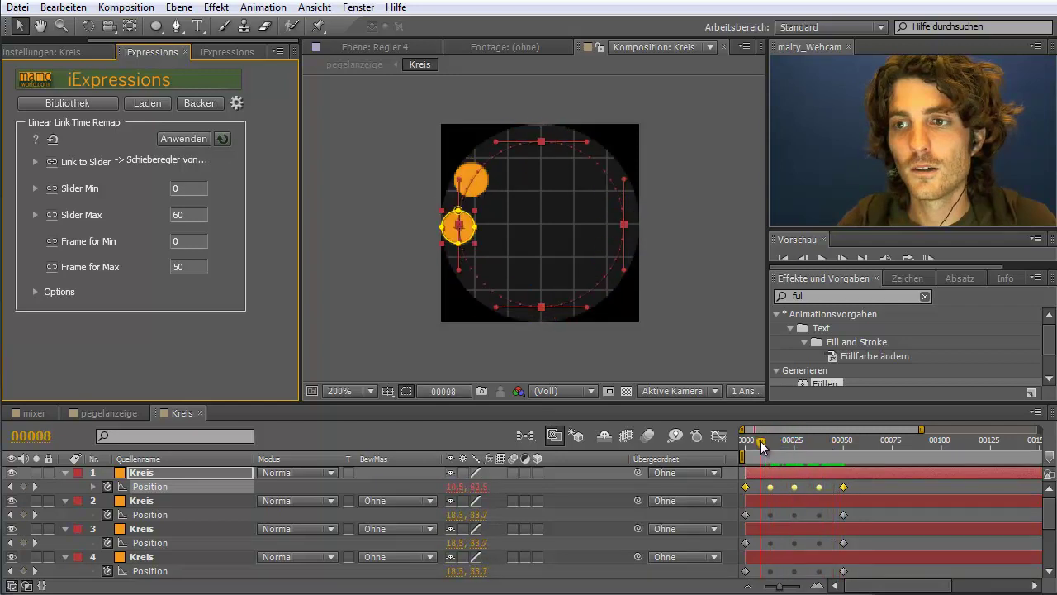
{"action": "left_click", "coordinate": [144, 501]}
{"action": "left_click", "coordinate": [149, 529]}
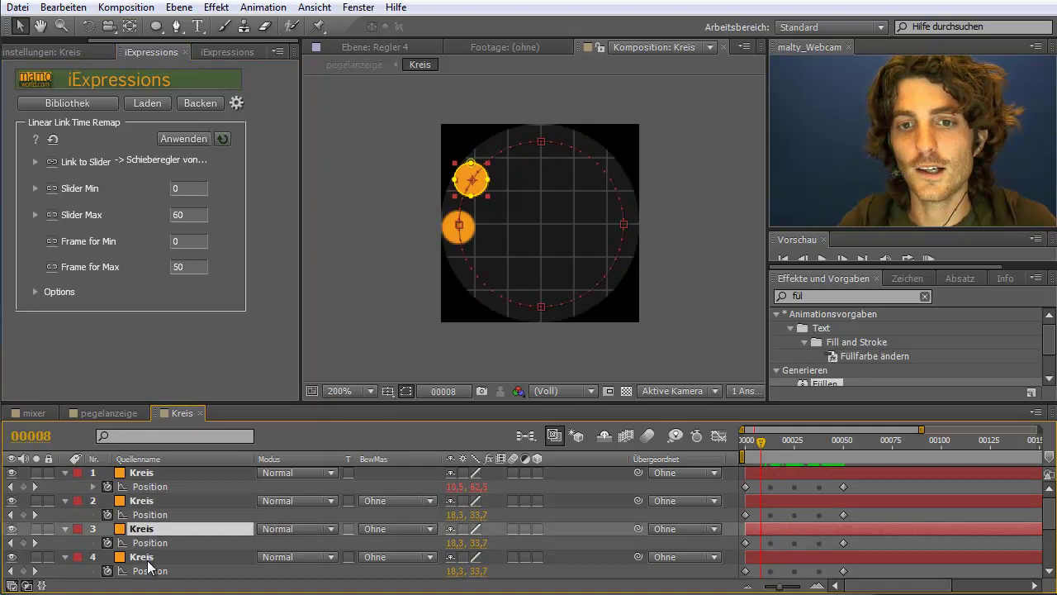
{"action": "left_click", "coordinate": [149, 558]}
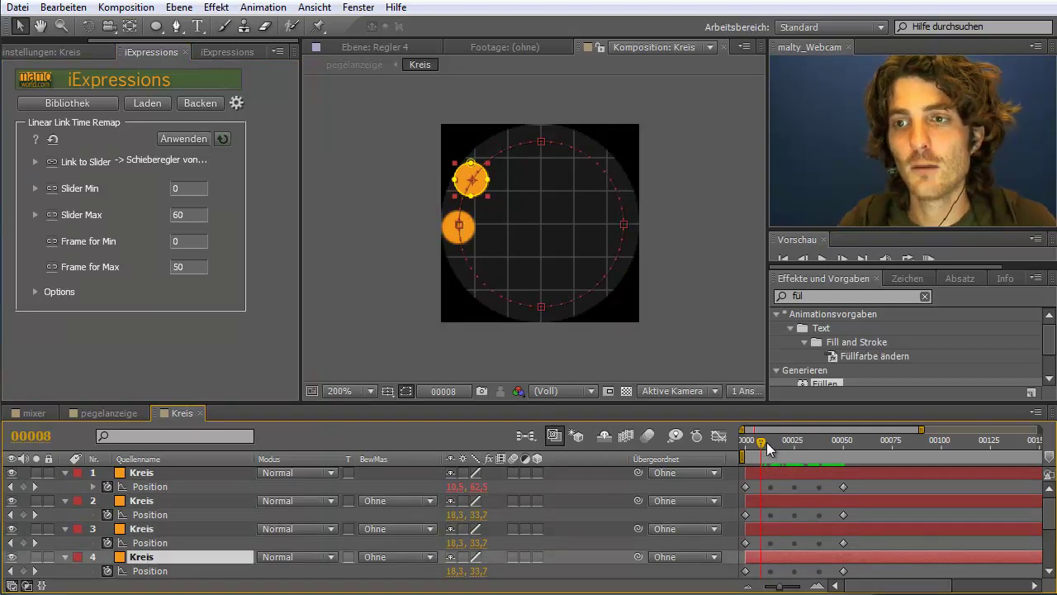
{"action": "left_click_drag", "start_coordinate": [766, 442], "coordinate": [744, 442]}
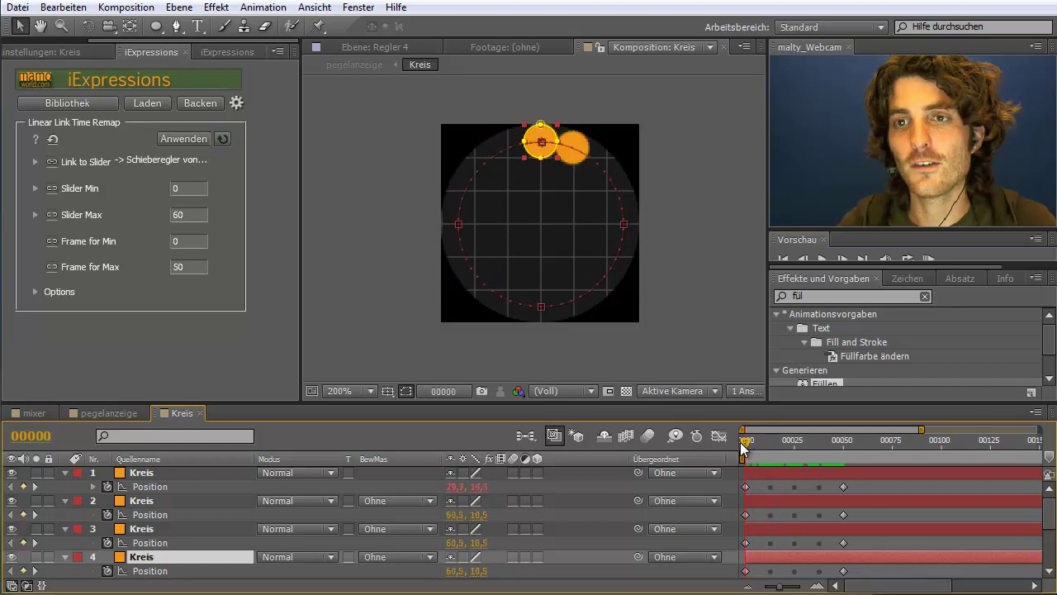
{"action": "left_click", "coordinate": [148, 515]}
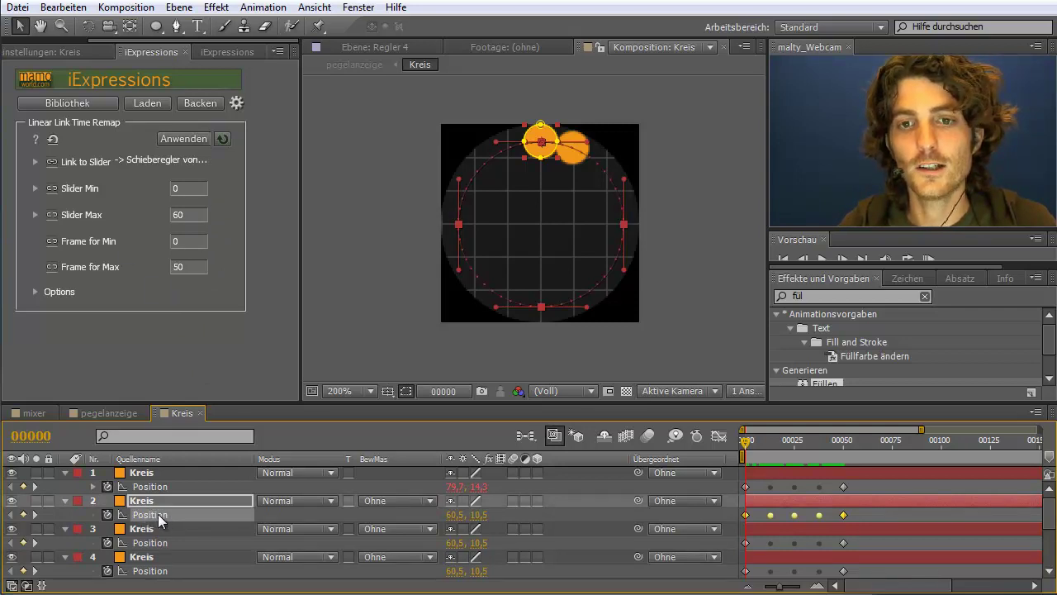
Step: Apply the remap to the second Kreis layer's Position with Zeitlicher Abstand 3
{"action": "left_click", "coordinate": [147, 476]}
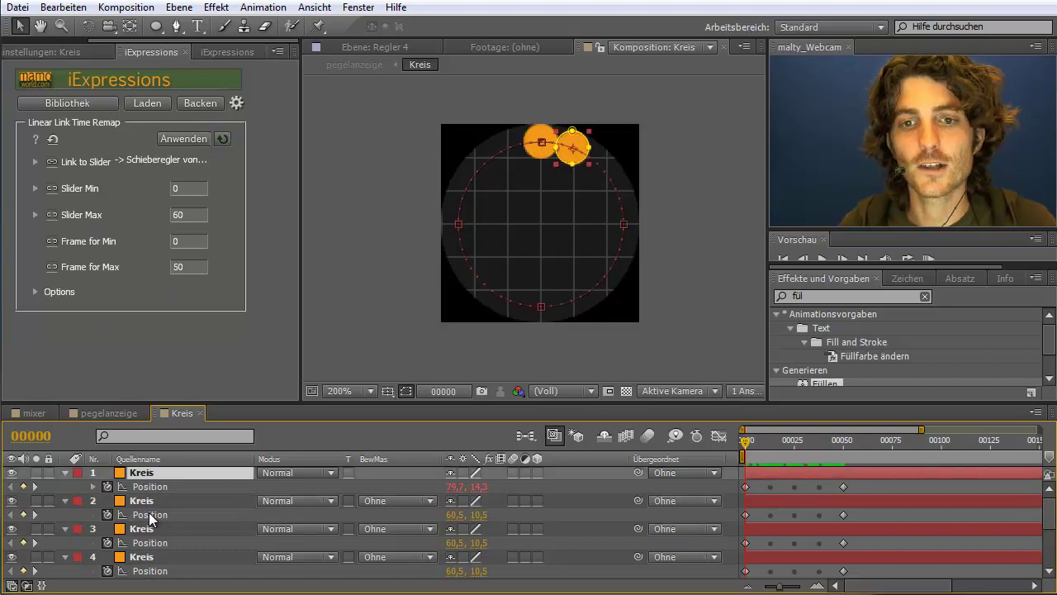
{"action": "left_click", "coordinate": [149, 512]}
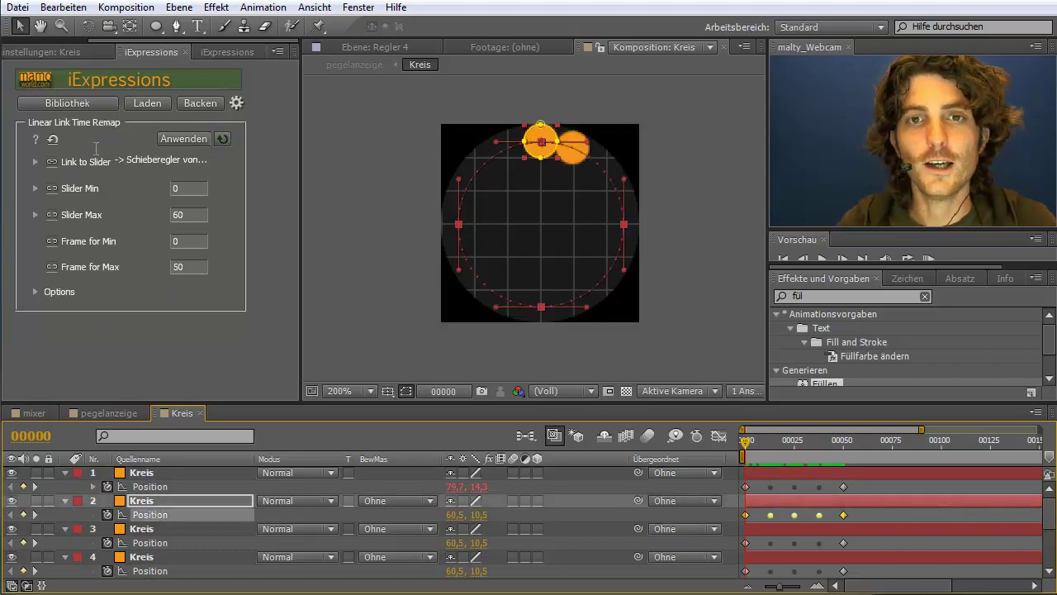
{"action": "left_click", "coordinate": [36, 162]}
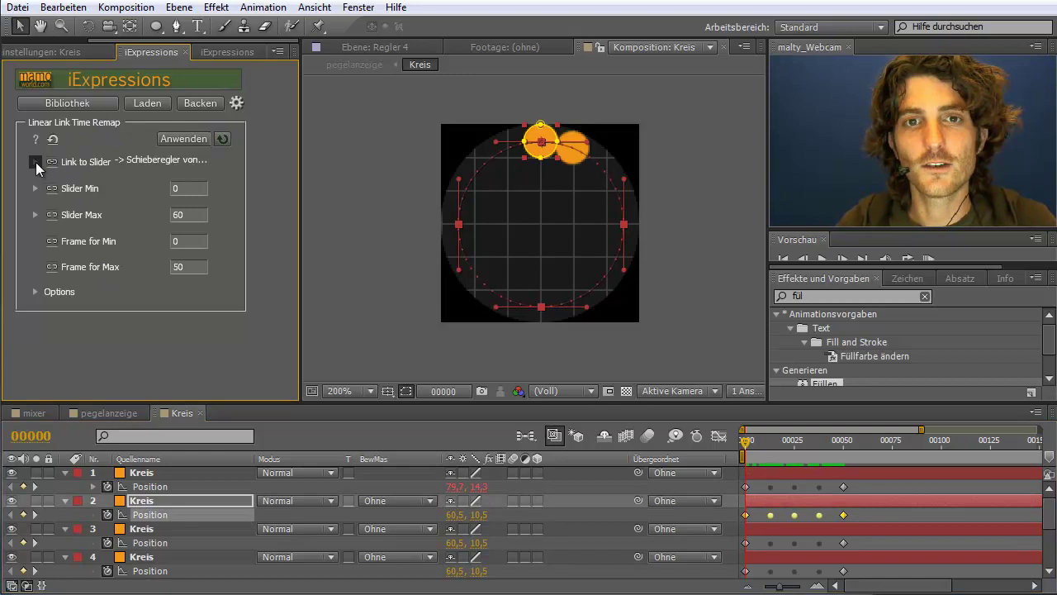
{"action": "mouse_move", "coordinate": [86, 162]}
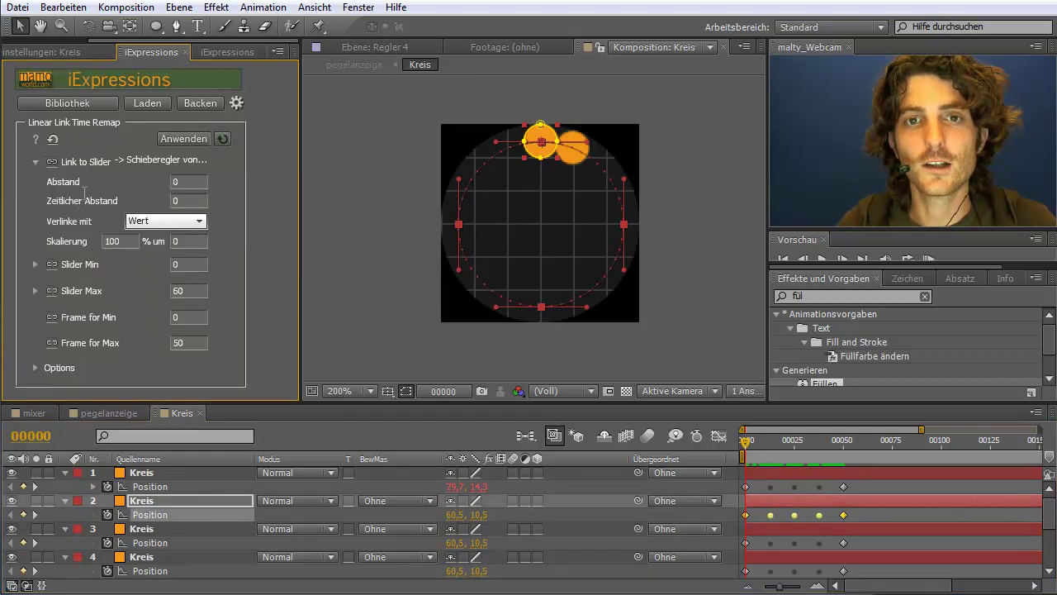
{"action": "left_click", "coordinate": [190, 200]}
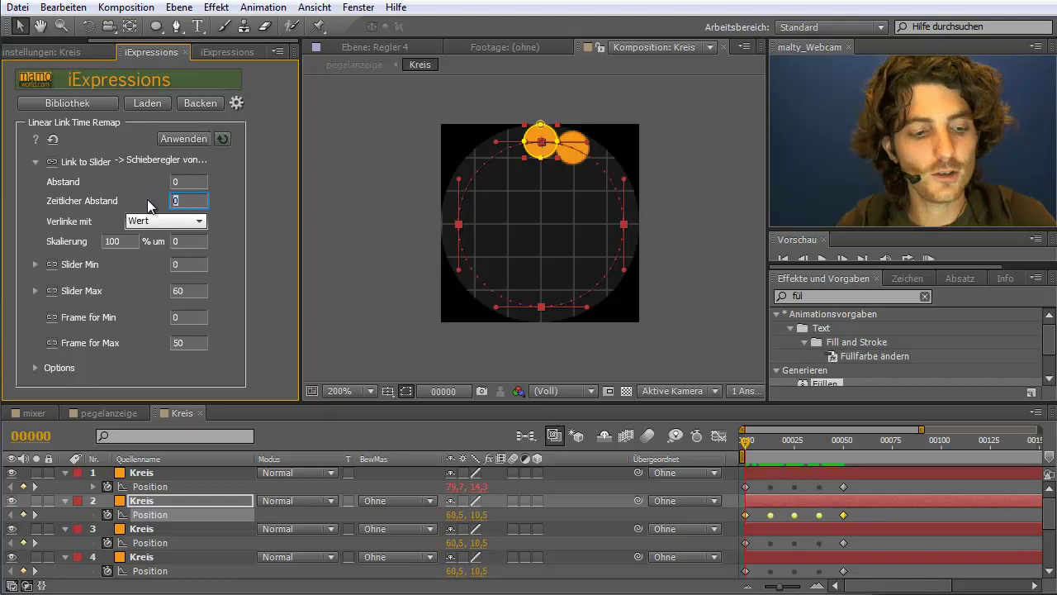
{"action": "type", "text": "3"}
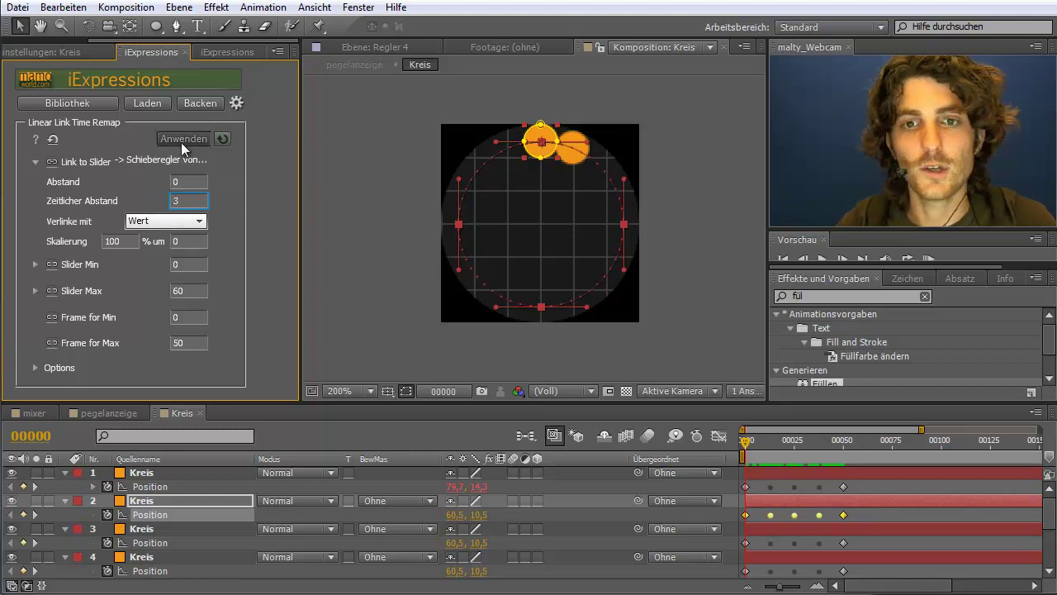
{"action": "left_click", "coordinate": [181, 142]}
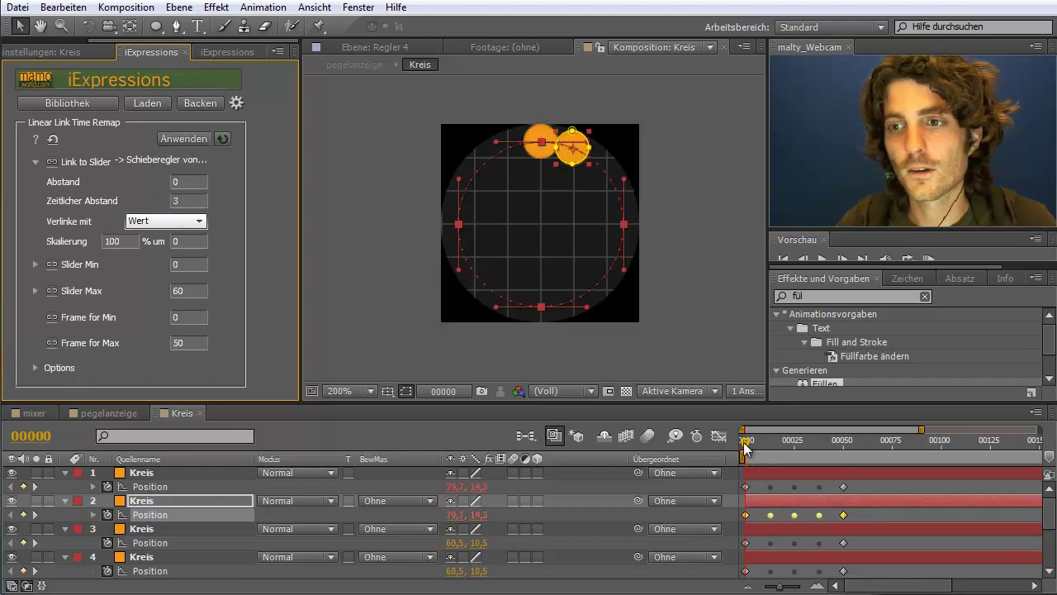
{"action": "left_click_drag", "start_coordinate": [745, 439], "coordinate": [805, 449]}
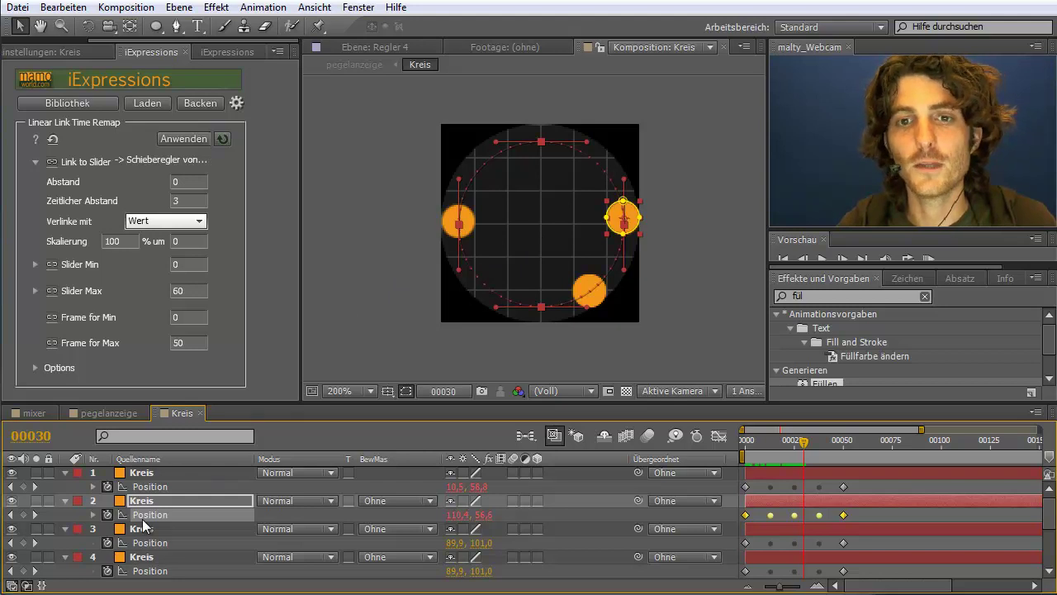
Step: Apply the remap to the third Kreis layer's Position with Skalierung 50 and Zeitlicher Abstand 1
{"action": "left_click", "coordinate": [148, 544]}
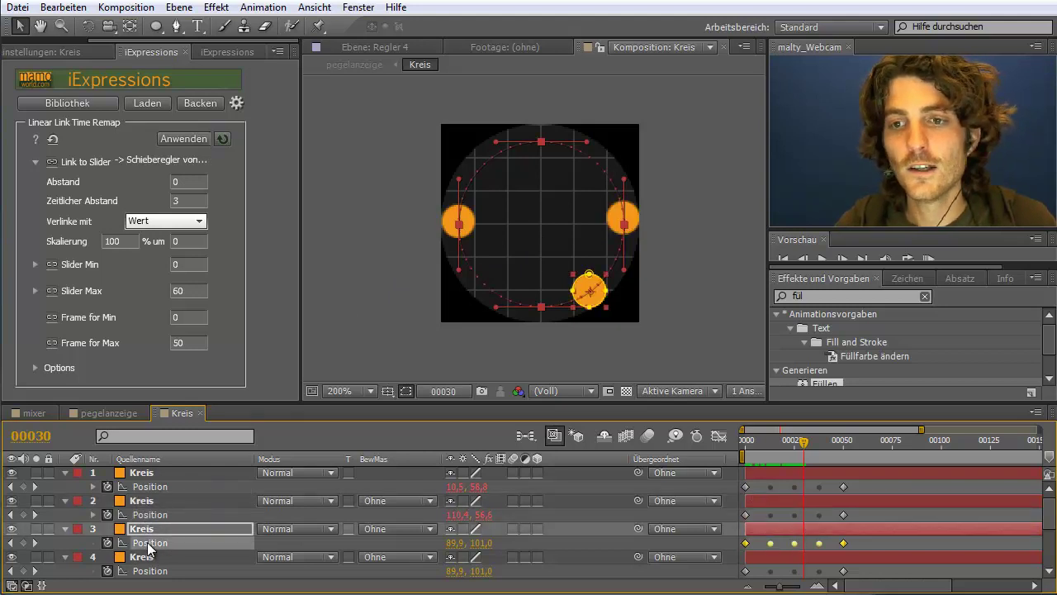
{"action": "left_click", "coordinate": [123, 241]}
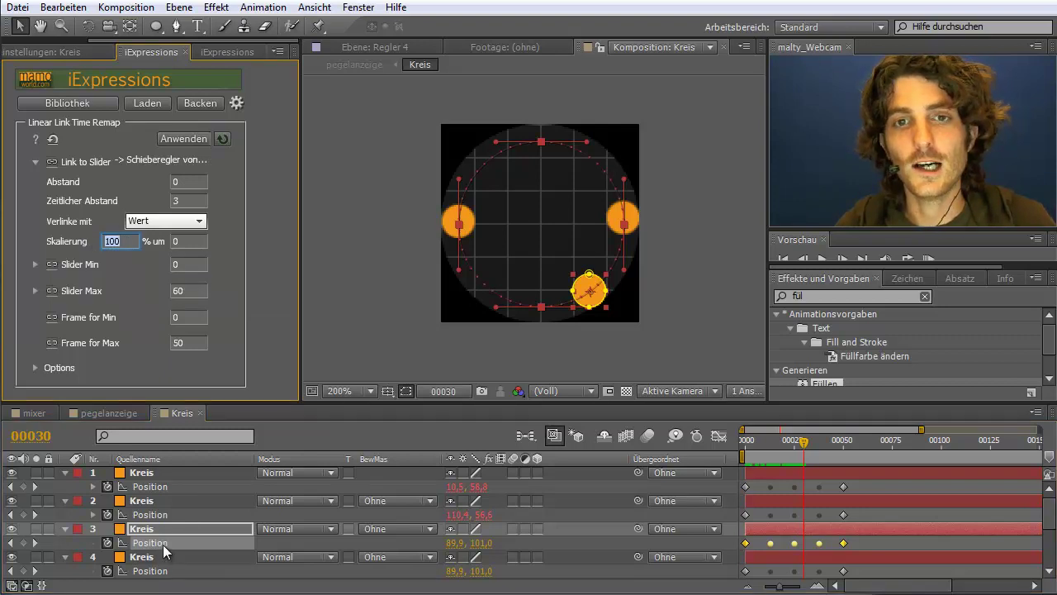
{"action": "type", "text": "50"}
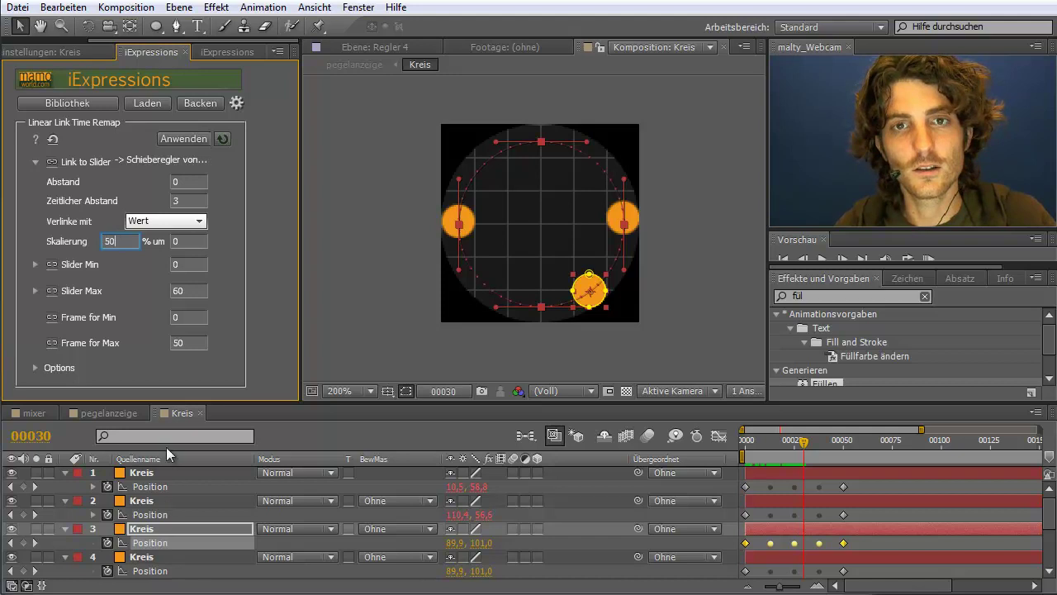
{"action": "left_click", "coordinate": [198, 200]}
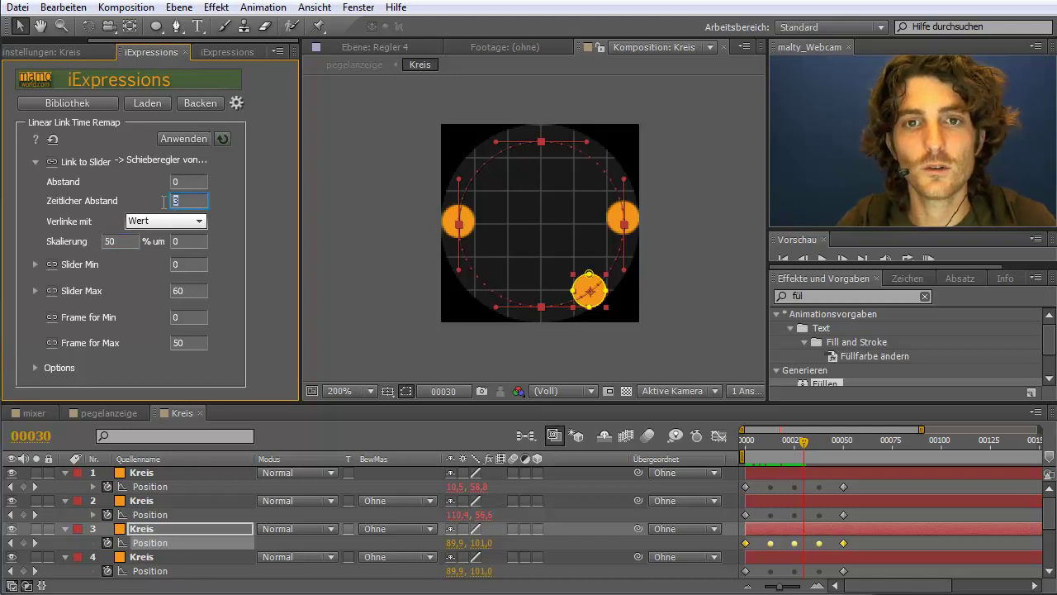
{"action": "type", "text": "1"}
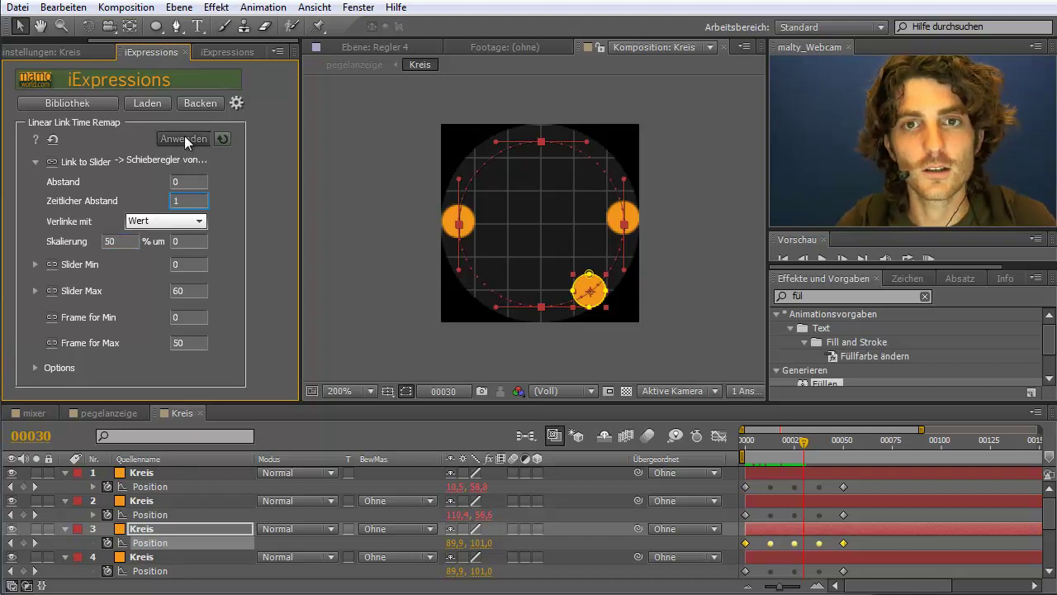
{"action": "left_click", "coordinate": [184, 138]}
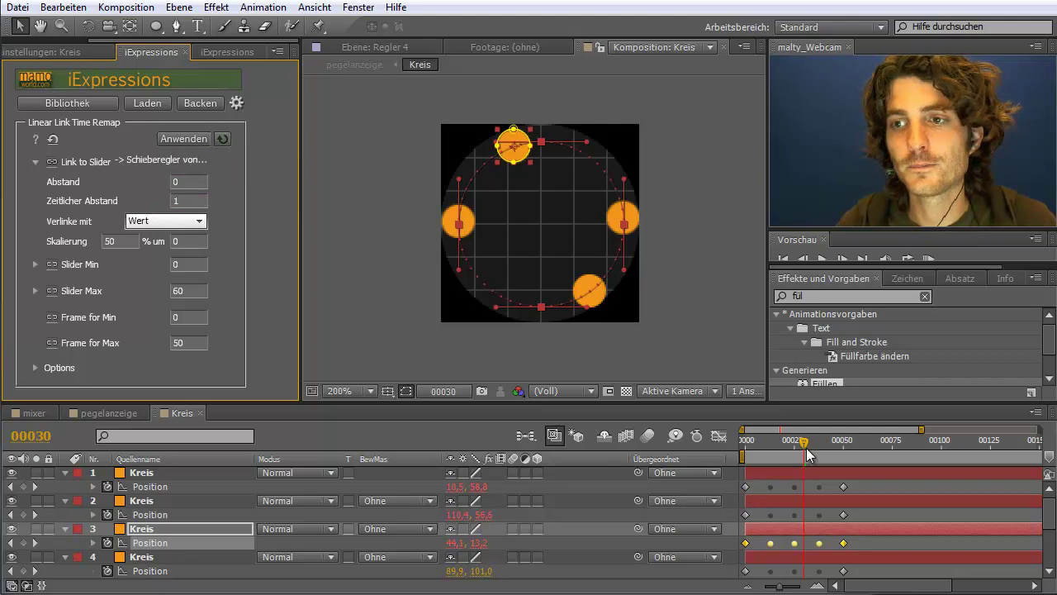
{"action": "left_click_drag", "start_coordinate": [807, 455], "coordinate": [744, 447]}
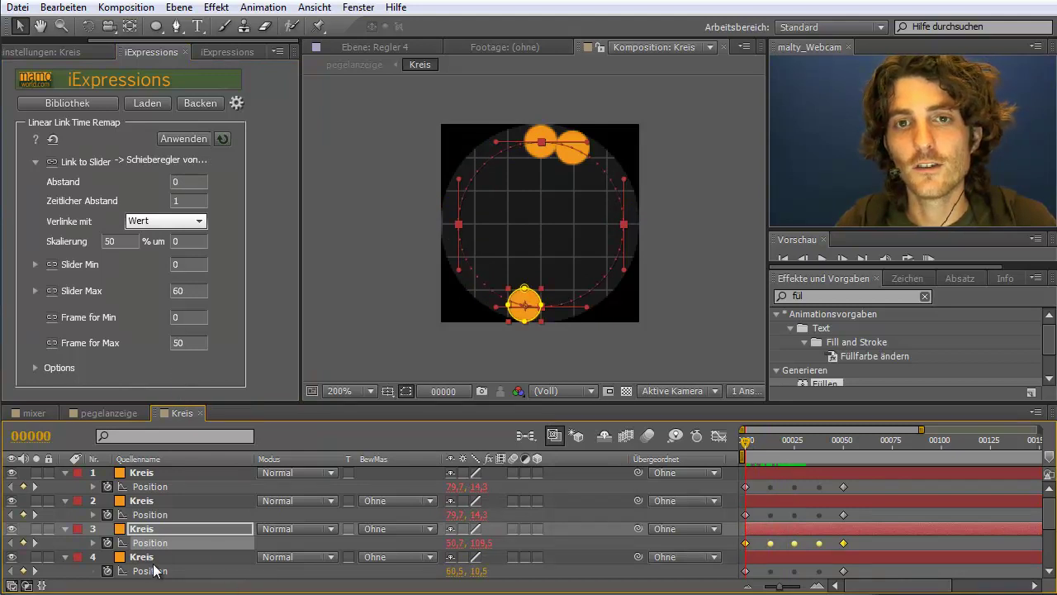
Step: For the fourth Kreis layer, set Slider Min 20, Skalierung 100 and Zeitlicher Abstand 0
{"action": "left_click", "coordinate": [36, 162]}
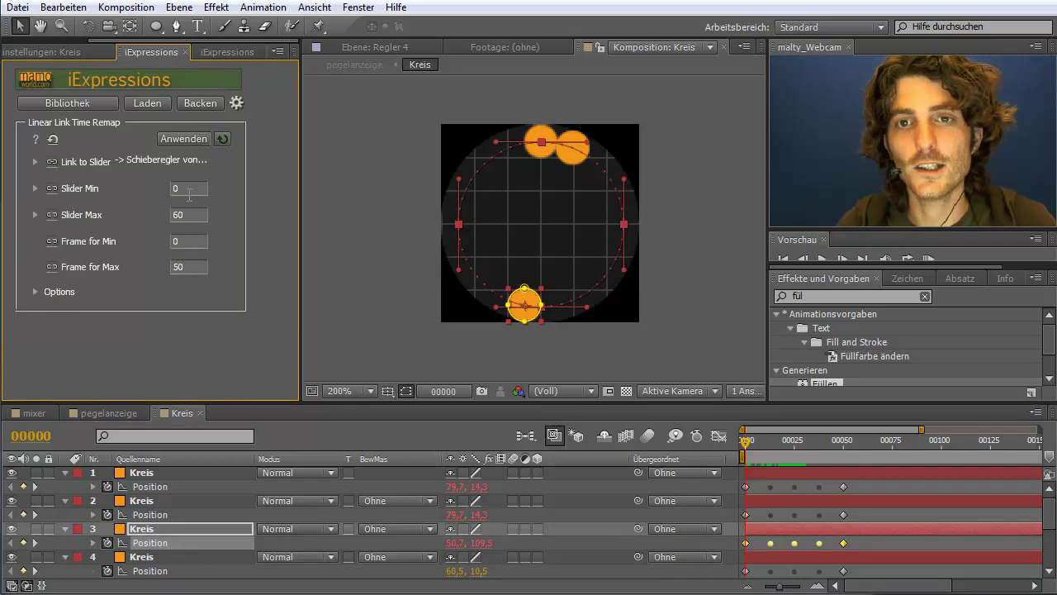
{"action": "left_click", "coordinate": [145, 570]}
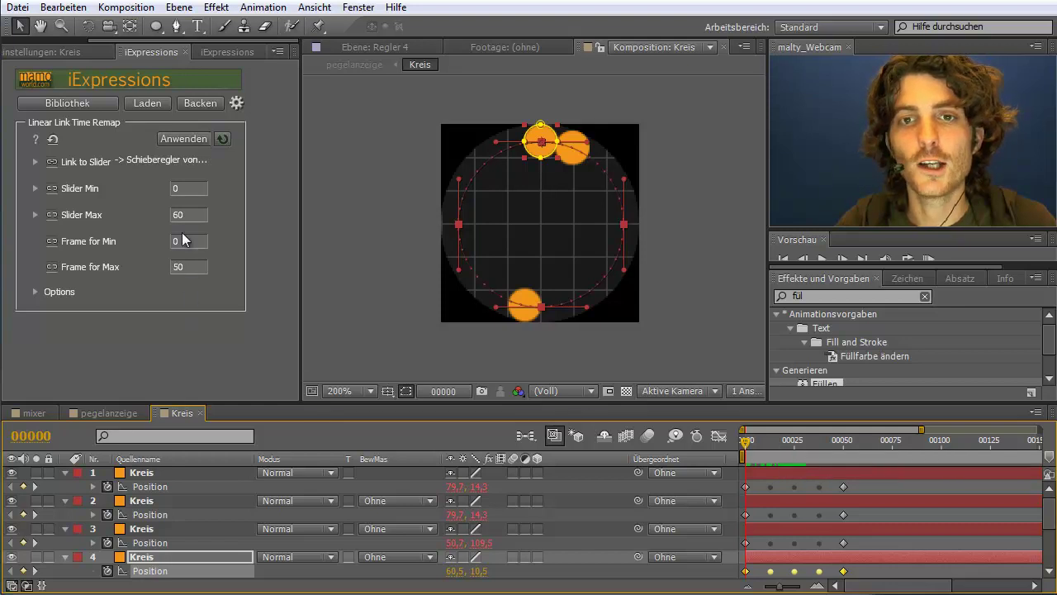
{"action": "left_click", "coordinate": [188, 189]}
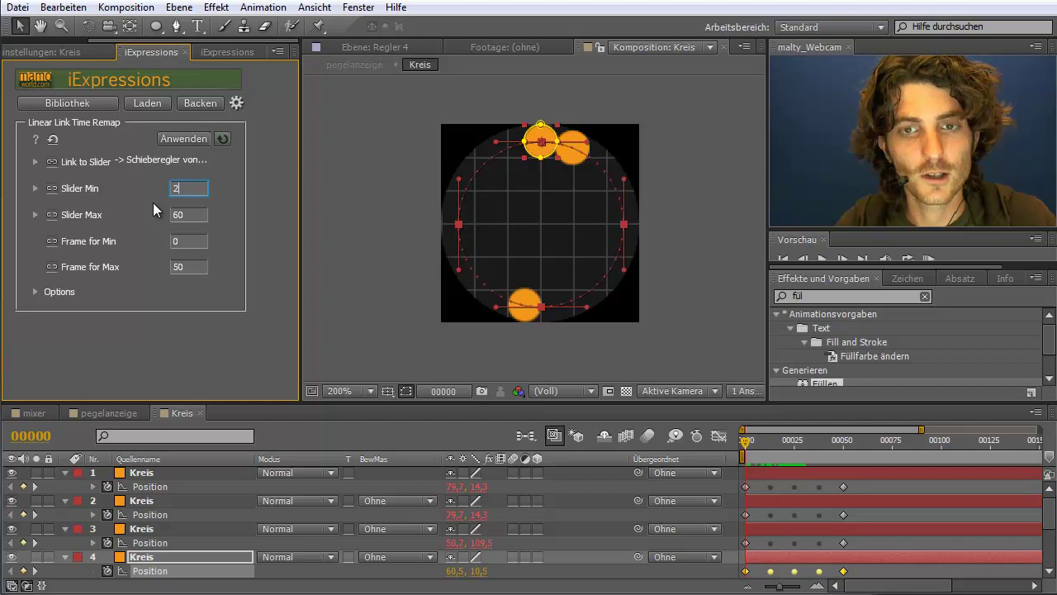
{"action": "type", "text": "20"}
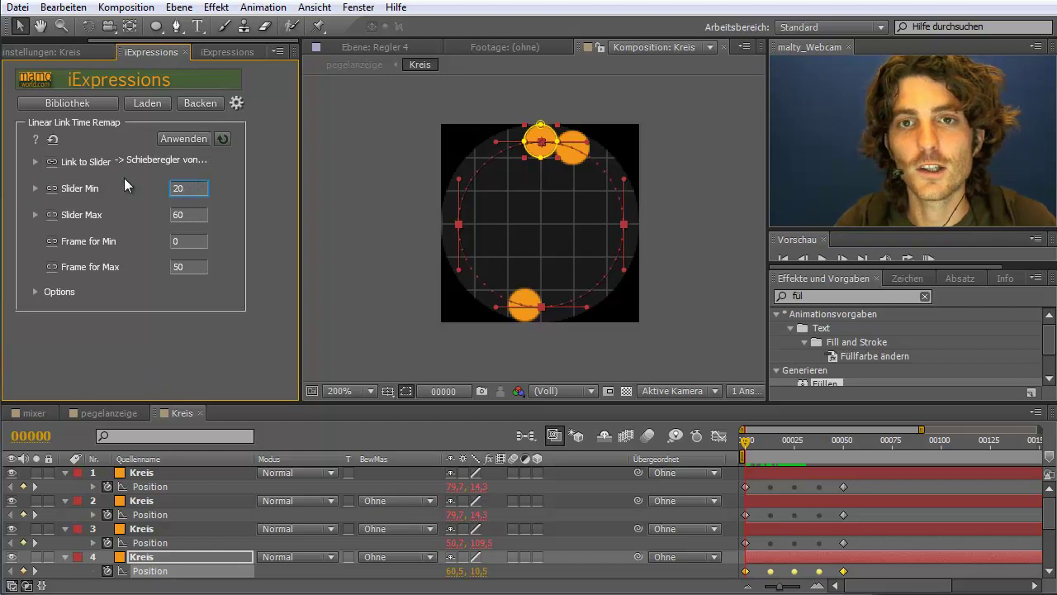
{"action": "left_click", "coordinate": [34, 159]}
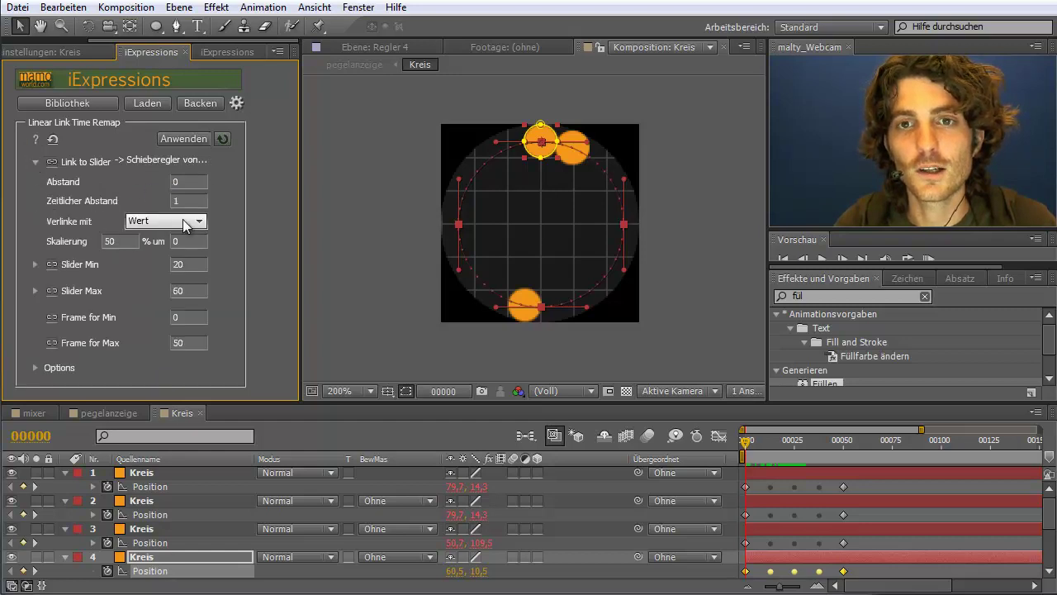
{"action": "left_click", "coordinate": [111, 240]}
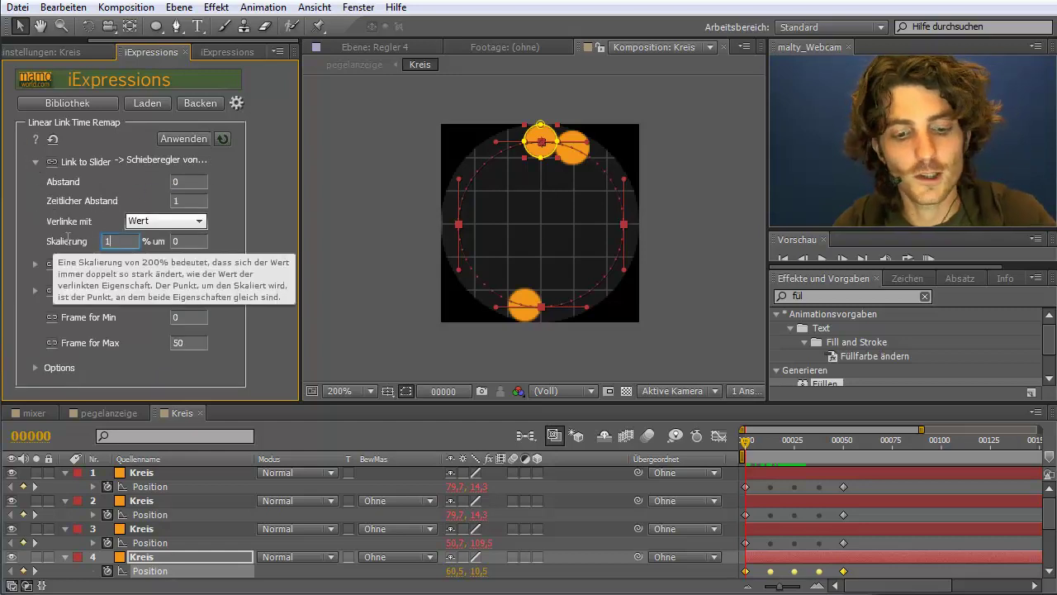
{"action": "type", "text": "100"}
{"action": "left_click", "coordinate": [177, 199]}
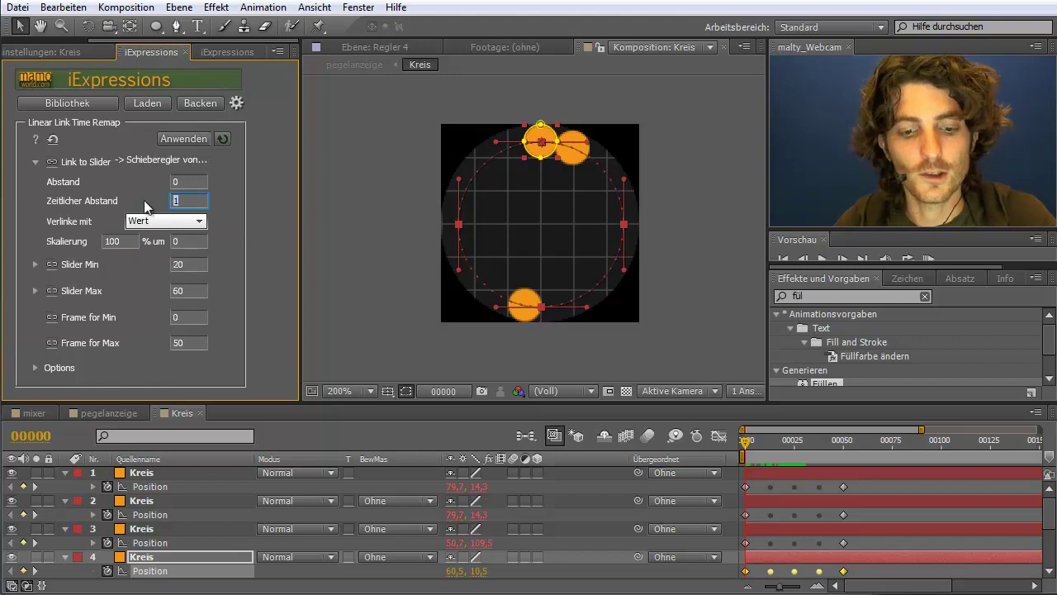
{"action": "type", "text": "0"}
{"action": "key", "text": "shift+Tab"}
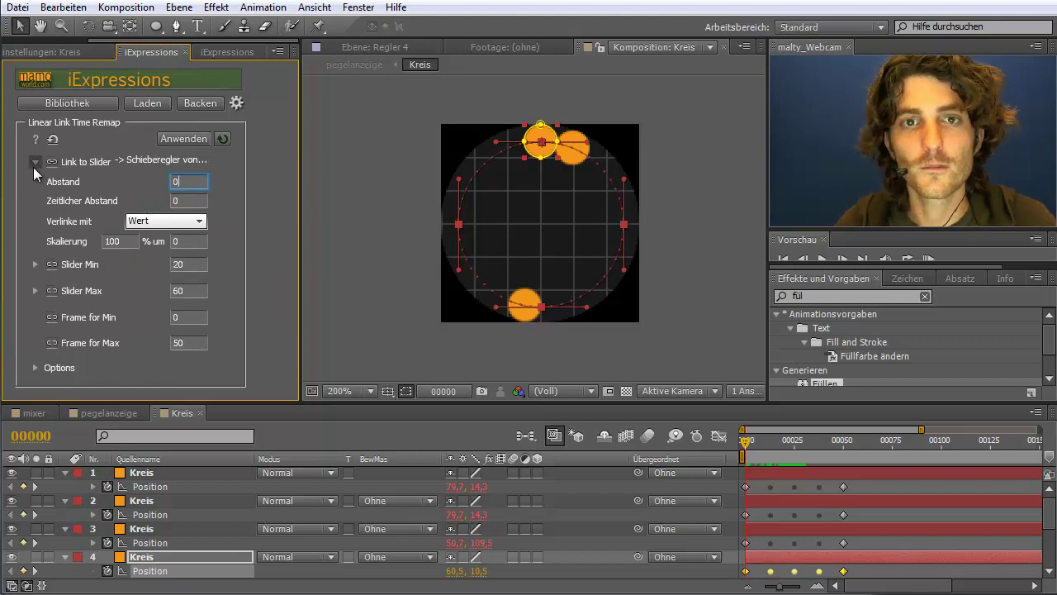
Step: Apply the remap to the fourth Kreis layer's Position and preview all four dots orbiting
{"action": "left_click", "coordinate": [34, 161]}
{"action": "left_click", "coordinate": [150, 571]}
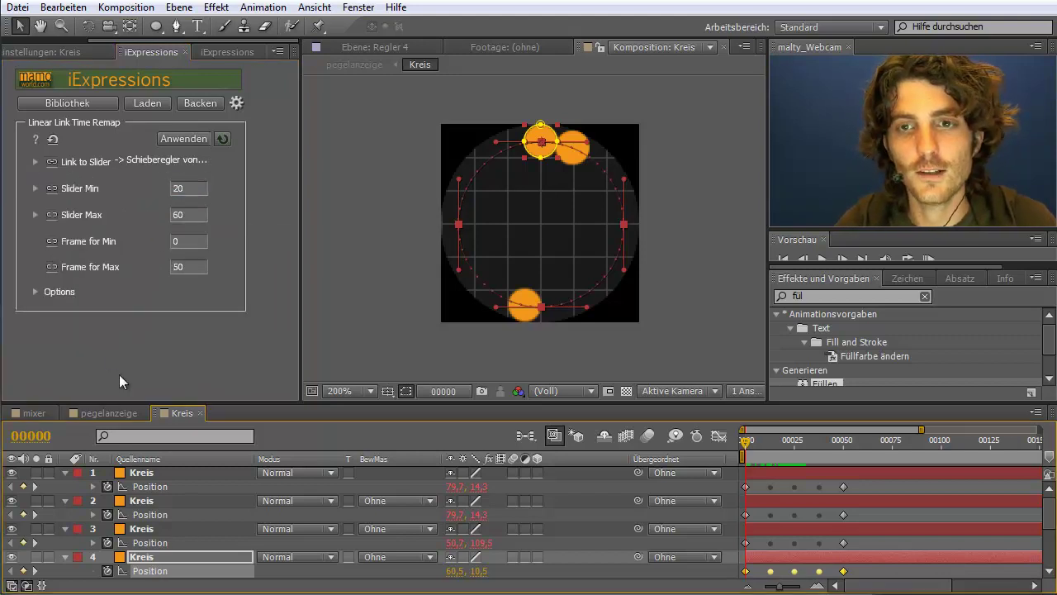
{"action": "left_click", "coordinate": [179, 141]}
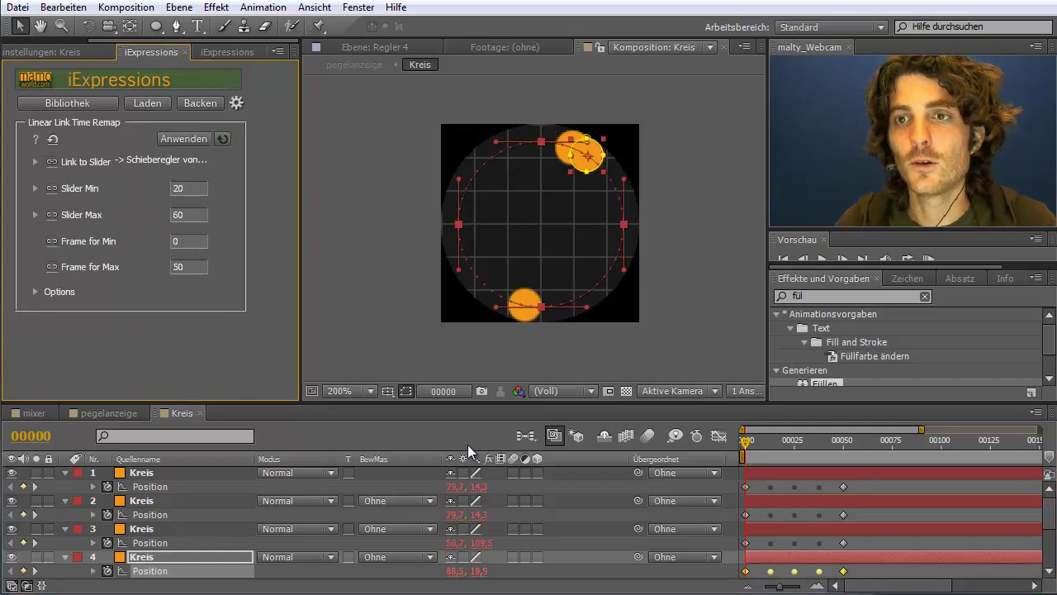
{"action": "mouse_move", "coordinate": [748, 439]}
{"action": "left_mouse_down"}
{"action": "mouse_move", "coordinate": [777, 443]}
{"action": "mouse_move", "coordinate": [745, 442]}
{"action": "left_mouse_up"}
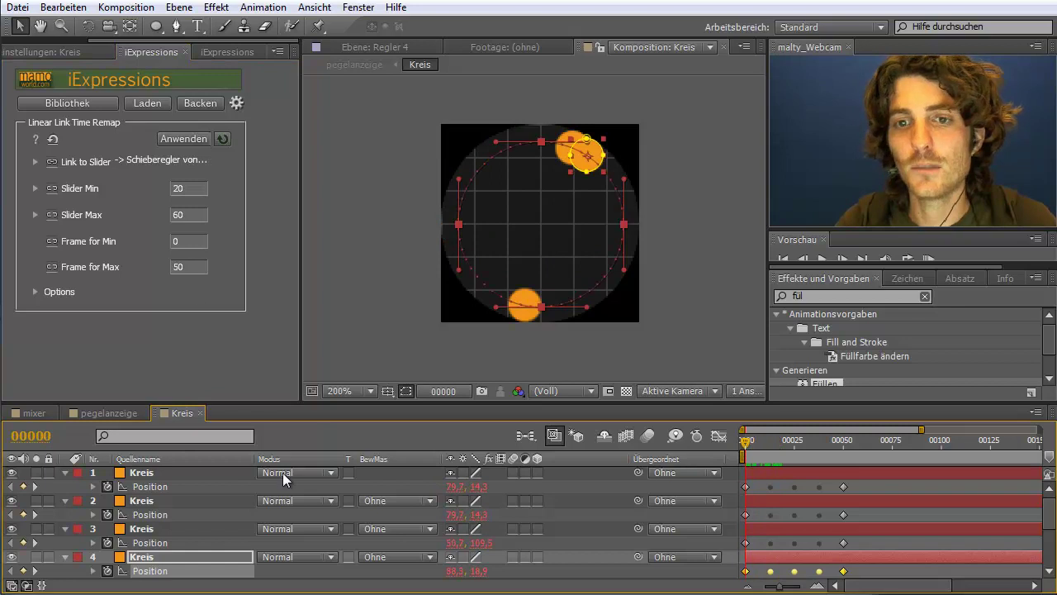
{"action": "left_click", "coordinate": [102, 415]}
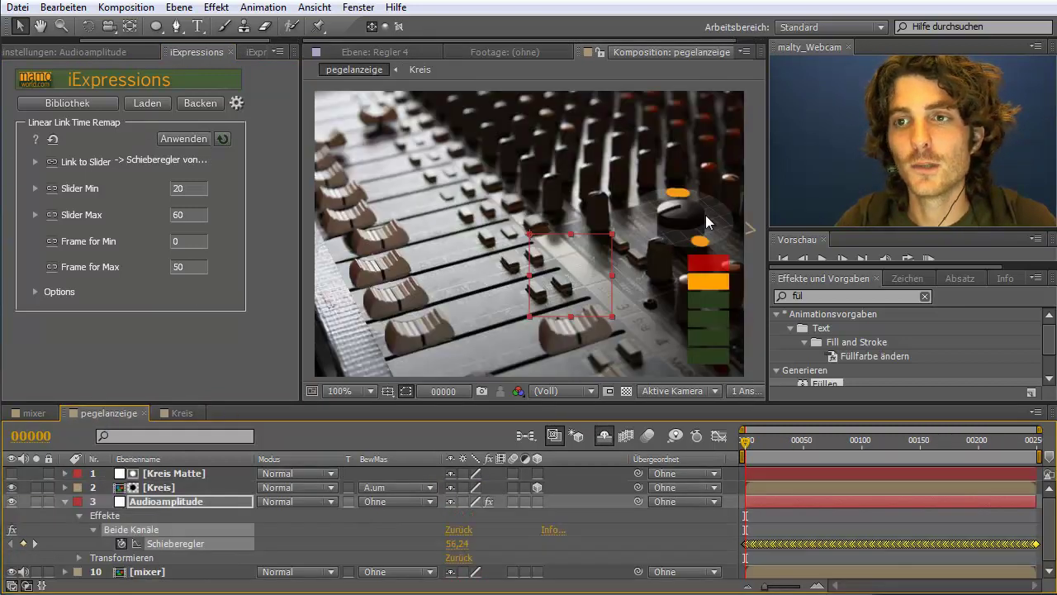
Step: Run and stop a RAM Preview of pegelanzeige, then scrub to check the dots before returning to Kreis
{"action": "left_click_drag", "start_coordinate": [928, 261], "coordinate": [929, 275]}
{"action": "left_click", "coordinate": [930, 260]}
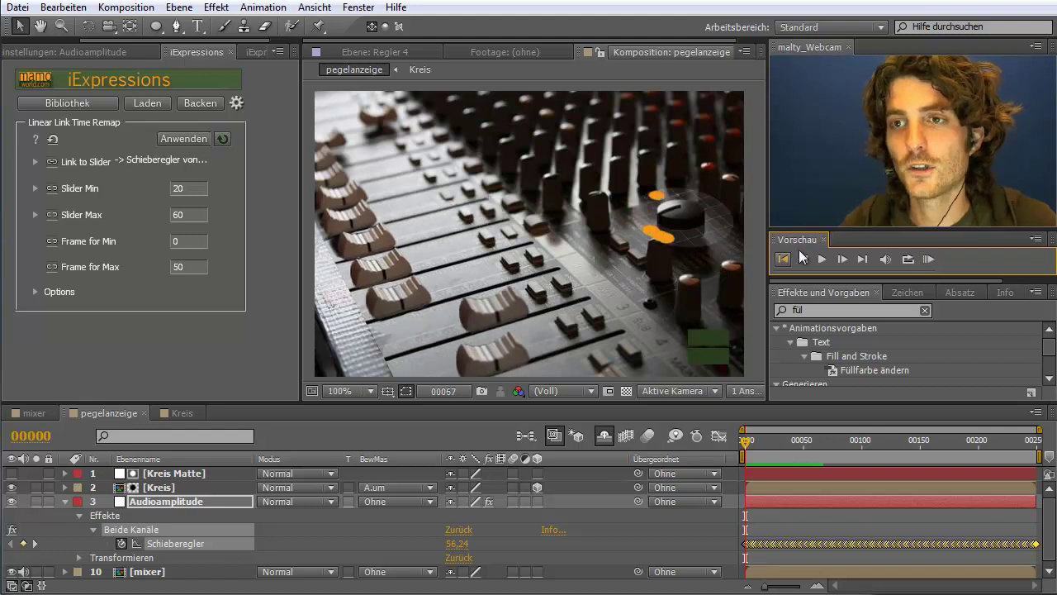
{"action": "left_click", "coordinate": [928, 260]}
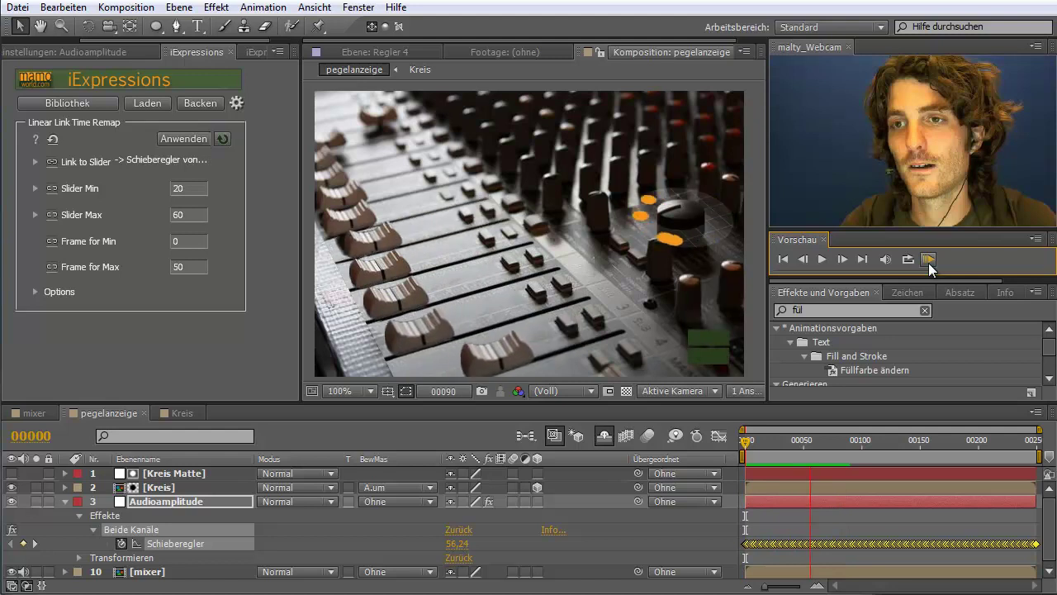
{"action": "left_click", "coordinate": [928, 259]}
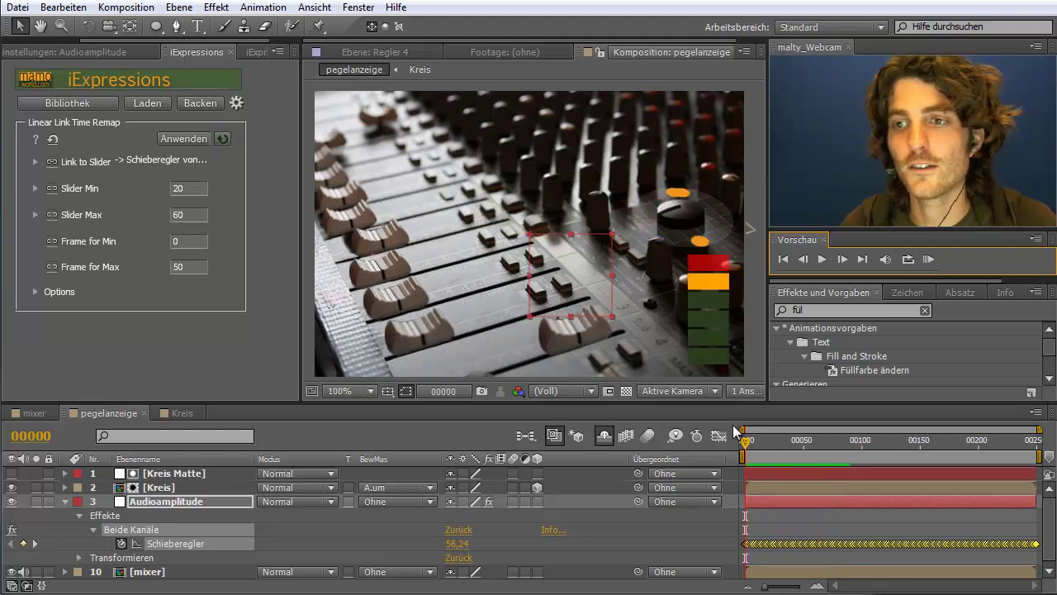
{"action": "left_click_drag", "start_coordinate": [742, 442], "coordinate": [756, 441]}
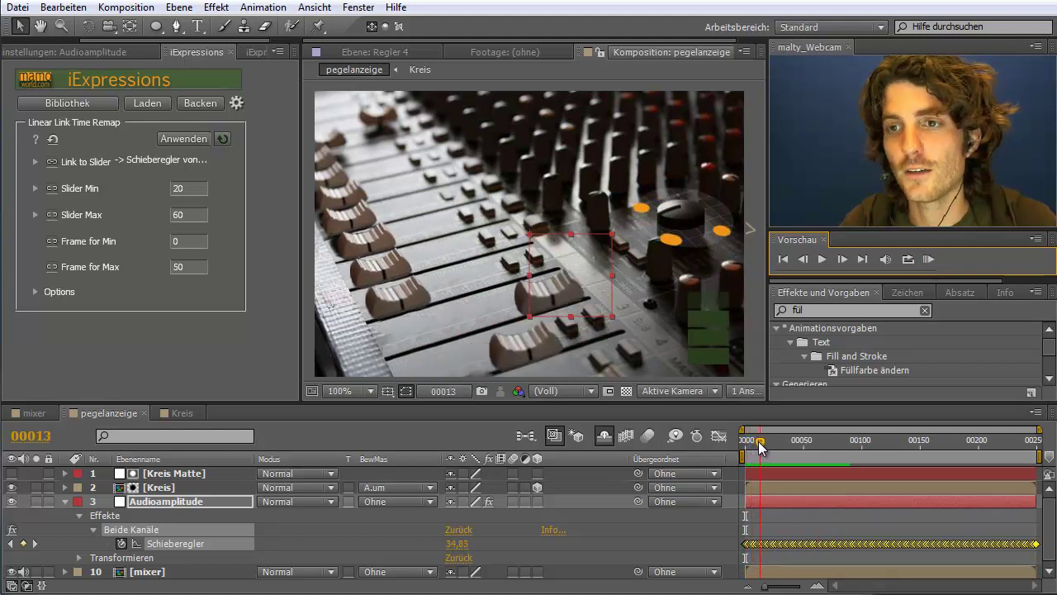
{"action": "left_click", "coordinate": [178, 412]}
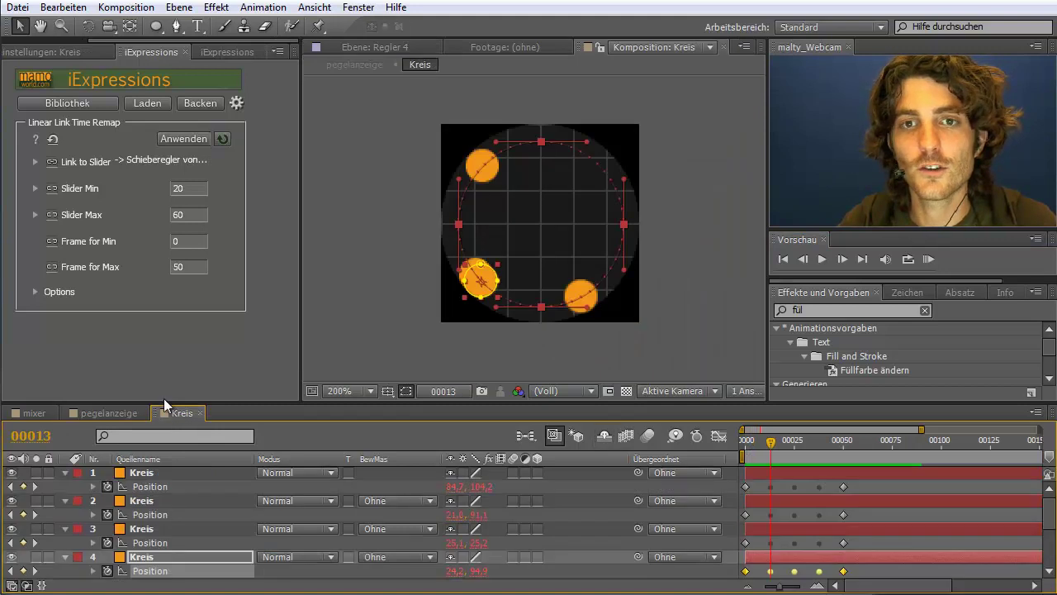
Step: Link the fourth Kreis dot to the slider at 50% Skalierung
{"action": "left_click", "coordinate": [31, 160]}
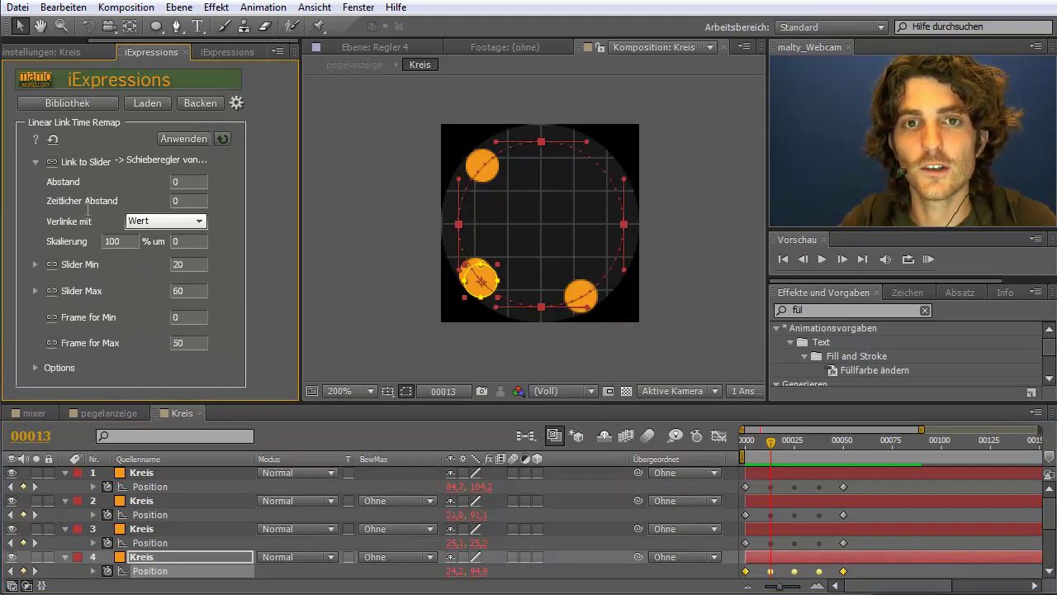
{"action": "left_click", "coordinate": [120, 241]}
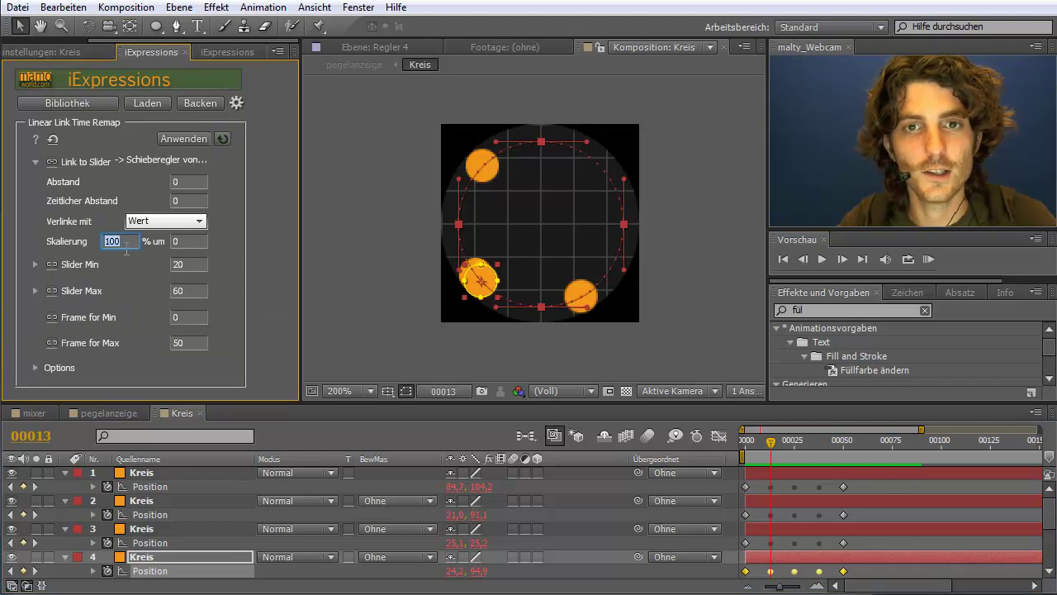
{"action": "type", "text": "5"}
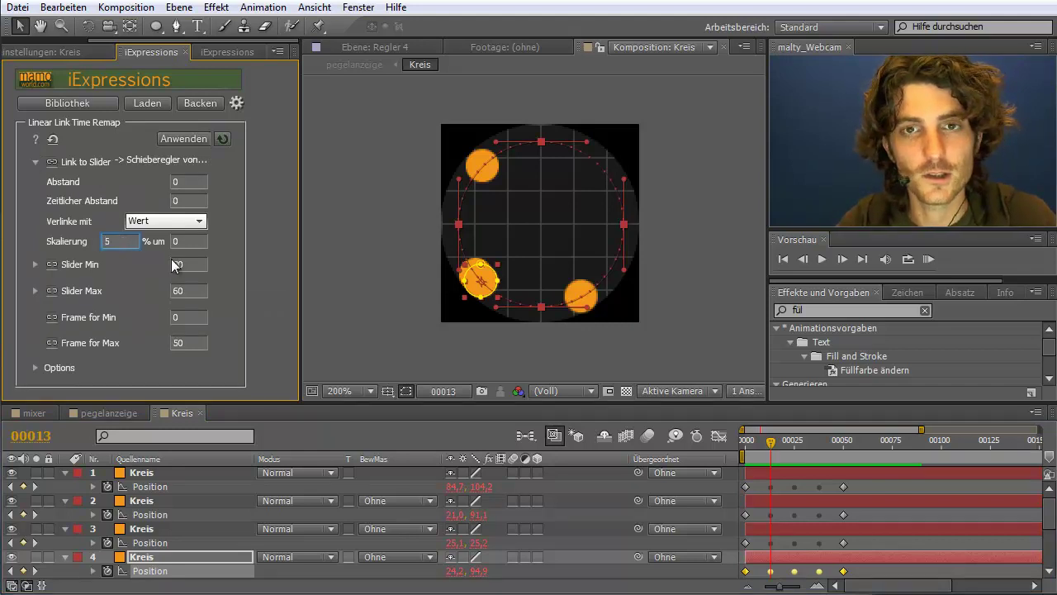
{"action": "type", "text": "0"}
{"action": "left_click", "coordinate": [193, 142]}
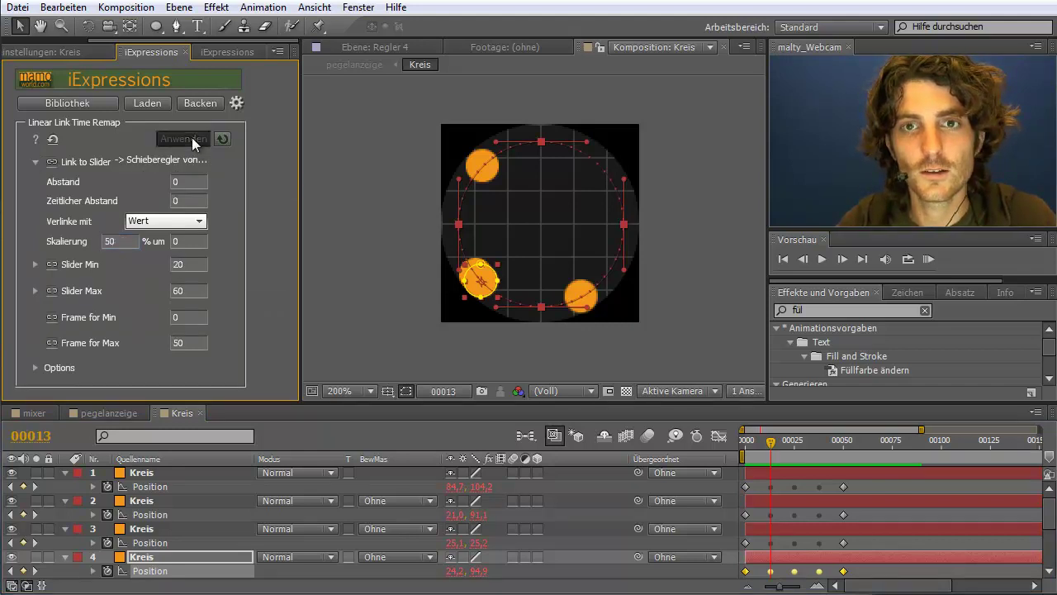
Step: Link layer 3's Position to the slider at 25% Skalierung
{"action": "left_click", "coordinate": [153, 543]}
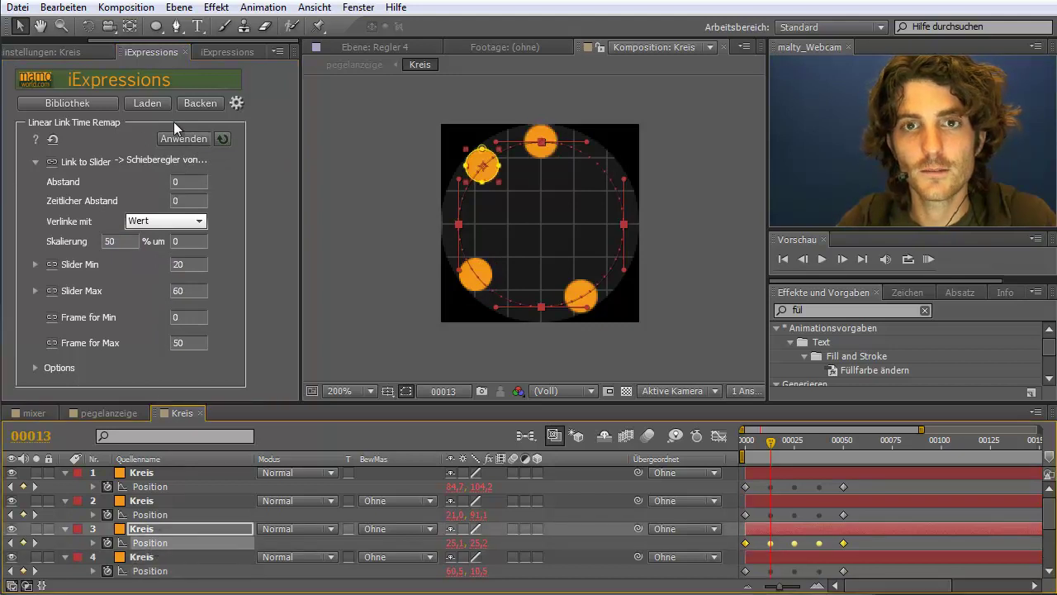
{"action": "left_click", "coordinate": [144, 103]}
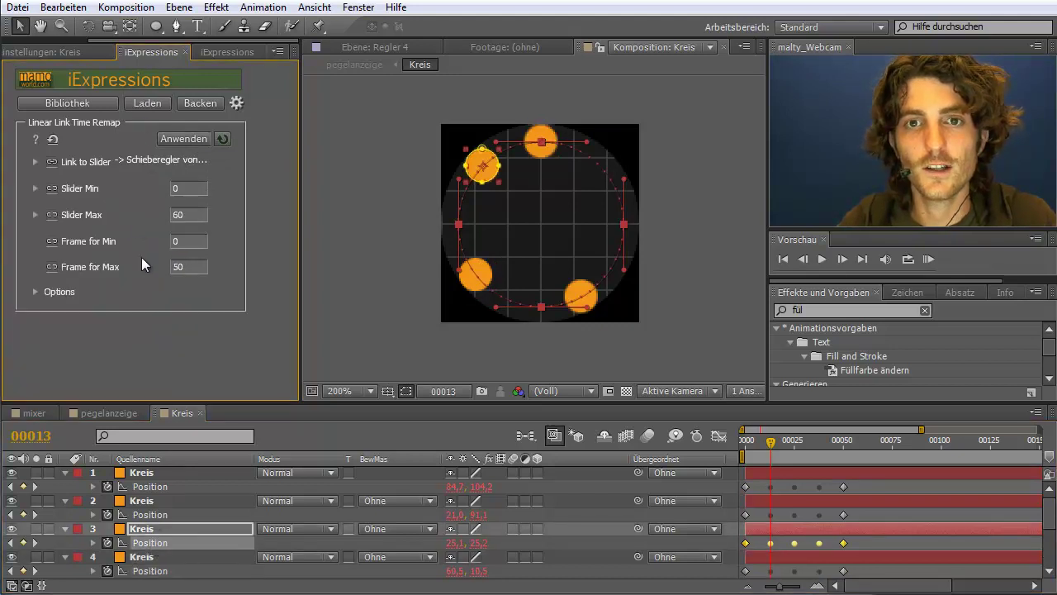
{"action": "left_click", "coordinate": [34, 163]}
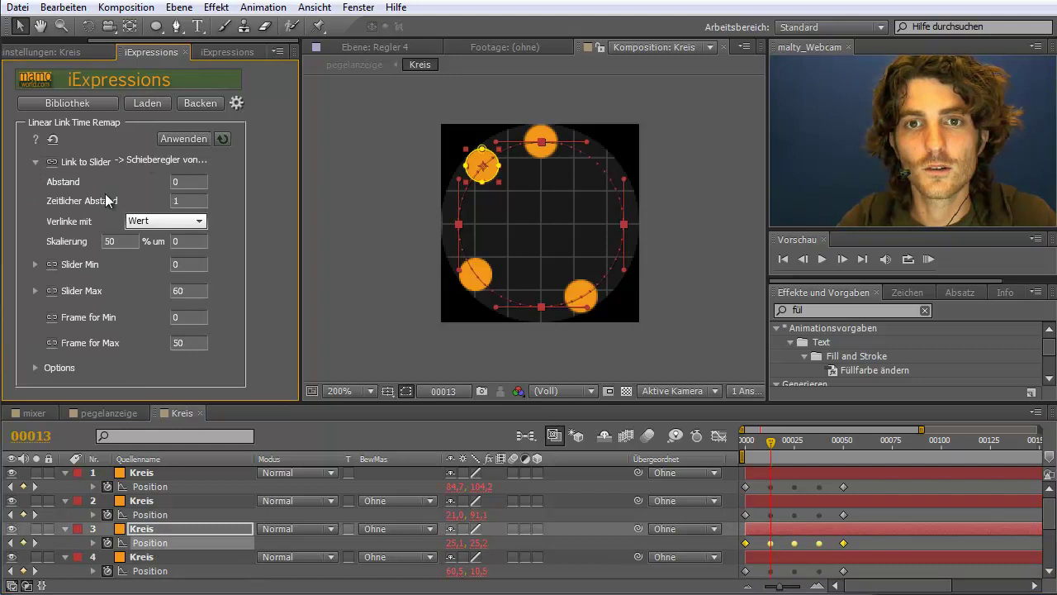
{"action": "left_click", "coordinate": [124, 241]}
{"action": "type", "text": "25"}
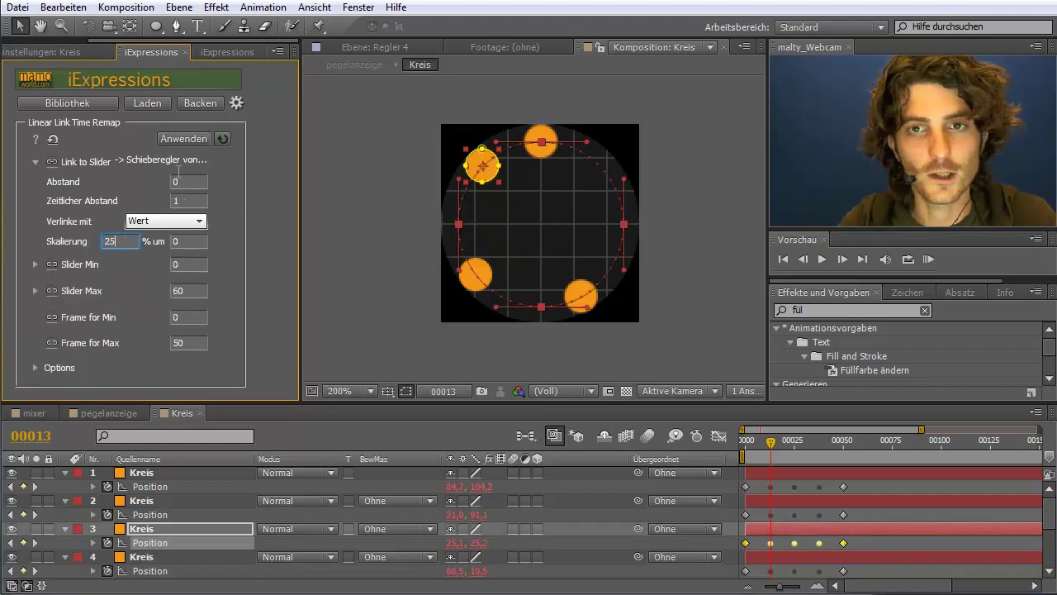
{"action": "left_click", "coordinate": [183, 139]}
Step: Link the second Kreis dot's Position to the slider at 60% Skalierung
{"action": "left_click", "coordinate": [150, 504]}
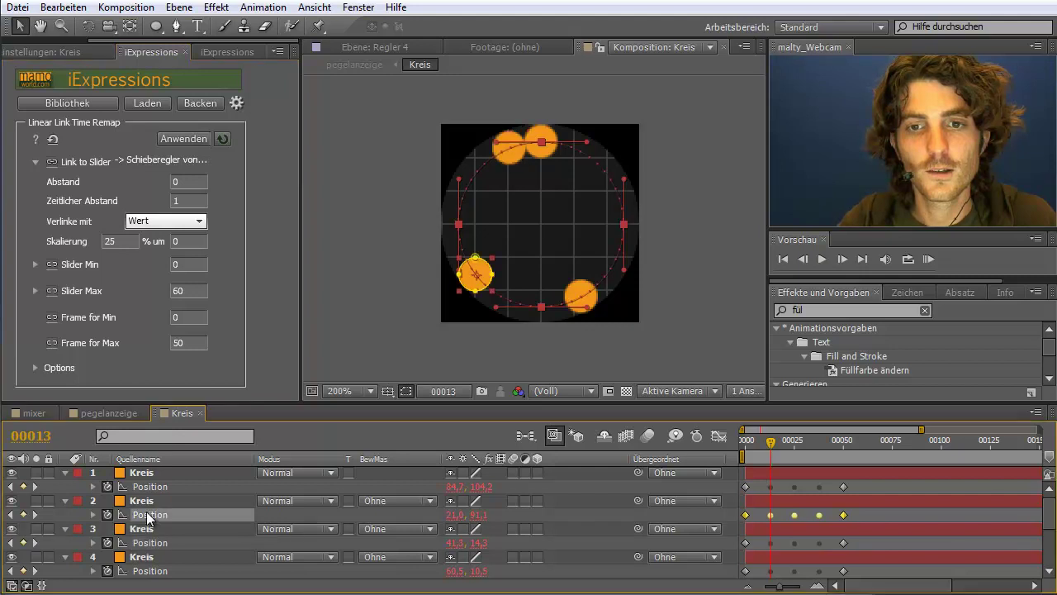
{"action": "left_click", "coordinate": [149, 103]}
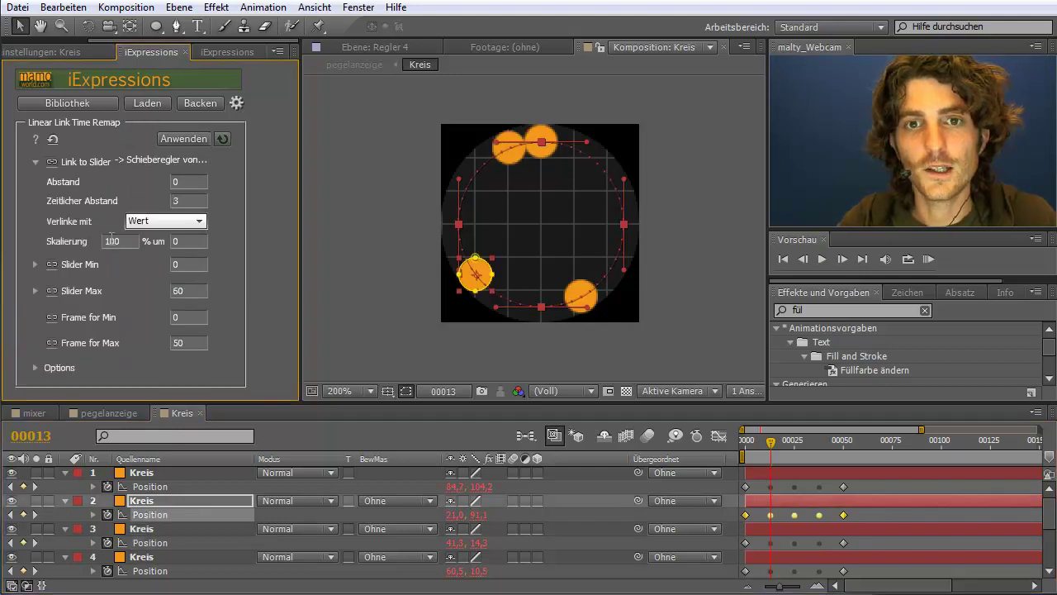
{"action": "double_click", "coordinate": [111, 241]}
{"action": "type", "text": "6"}
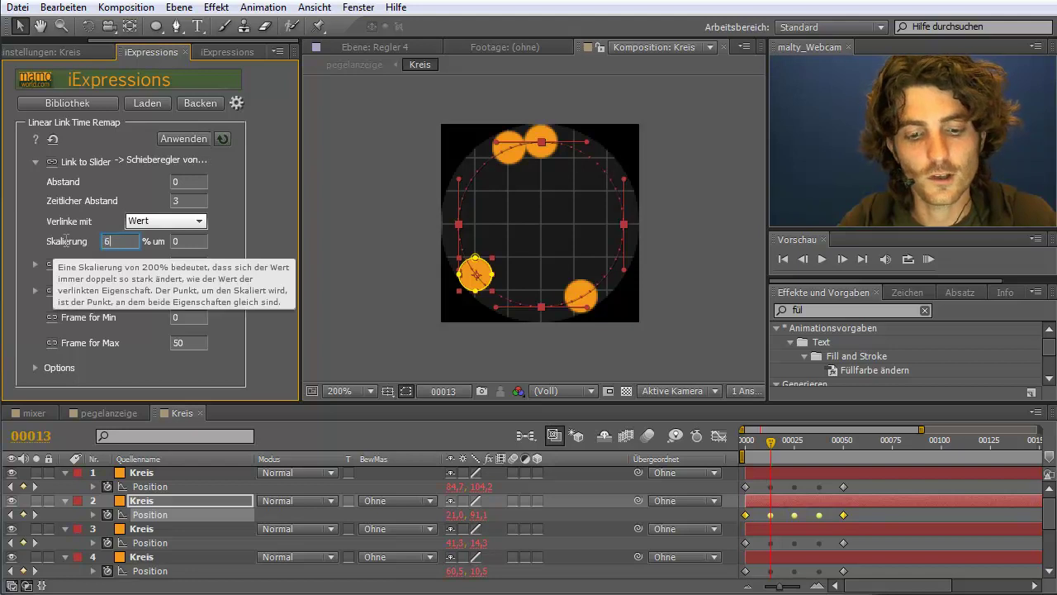
{"action": "type", "text": "0"}
{"action": "left_click", "coordinate": [183, 139]}
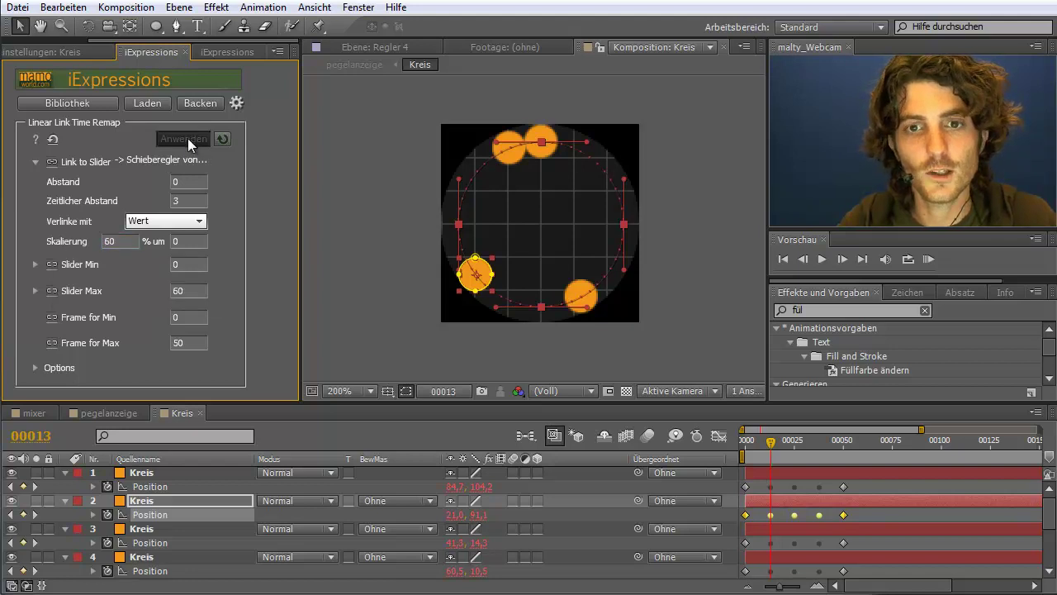
Step: Link the first Kreis dot at 50% Skalierung, then return to pegelanzeige
{"action": "left_click", "coordinate": [157, 487]}
{"action": "left_click", "coordinate": [149, 102]}
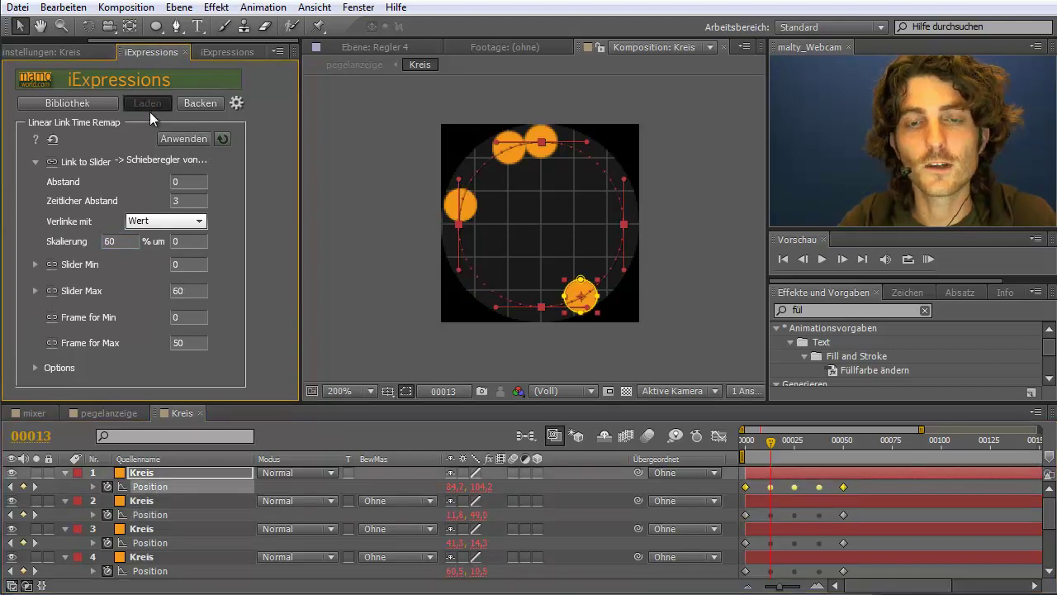
{"action": "left_click", "coordinate": [36, 162]}
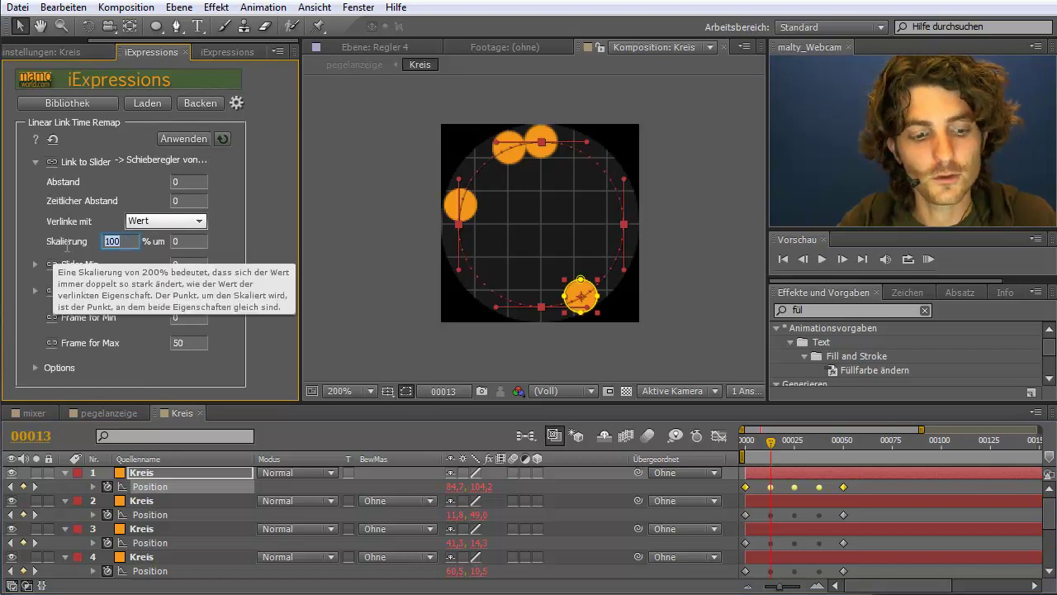
{"action": "type", "text": "50"}
{"action": "left_click", "coordinate": [178, 143]}
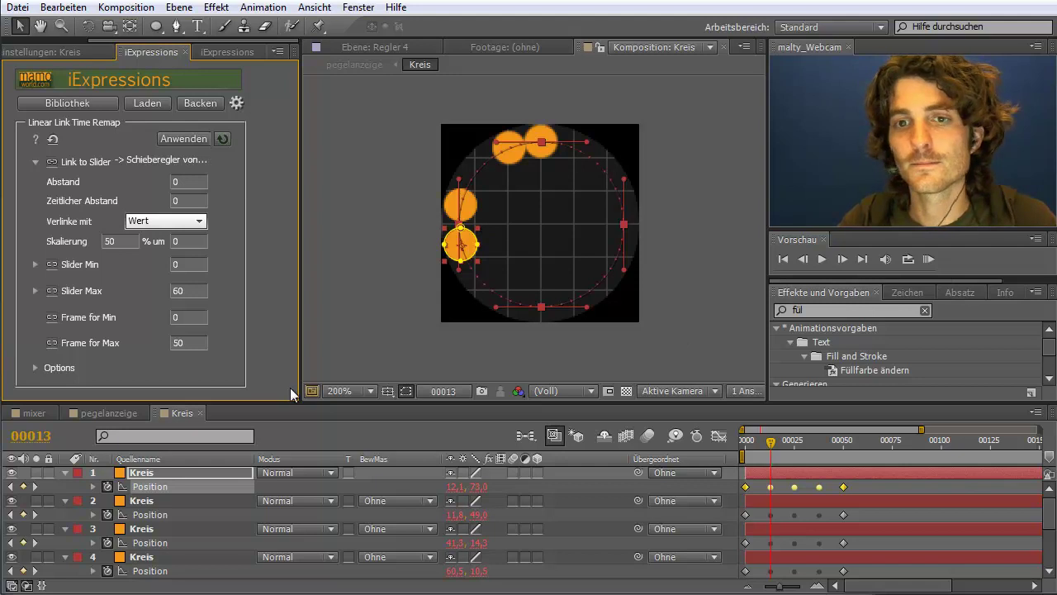
{"action": "left_click", "coordinate": [112, 414]}
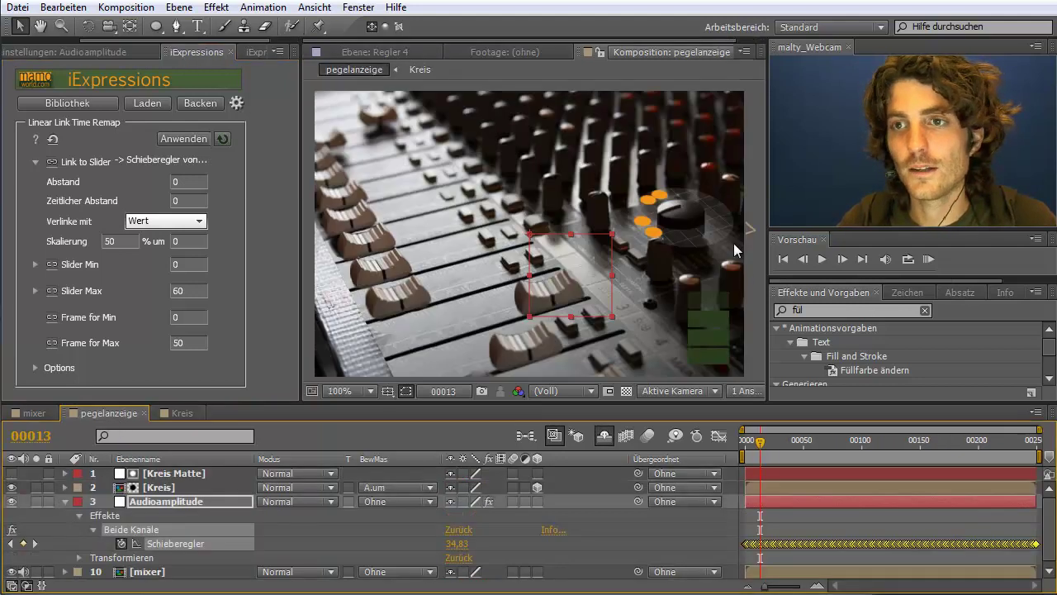
Step: Run a RAM preview of the mixer animation, then reopen the Kreis composition
{"action": "left_click", "coordinate": [928, 260]}
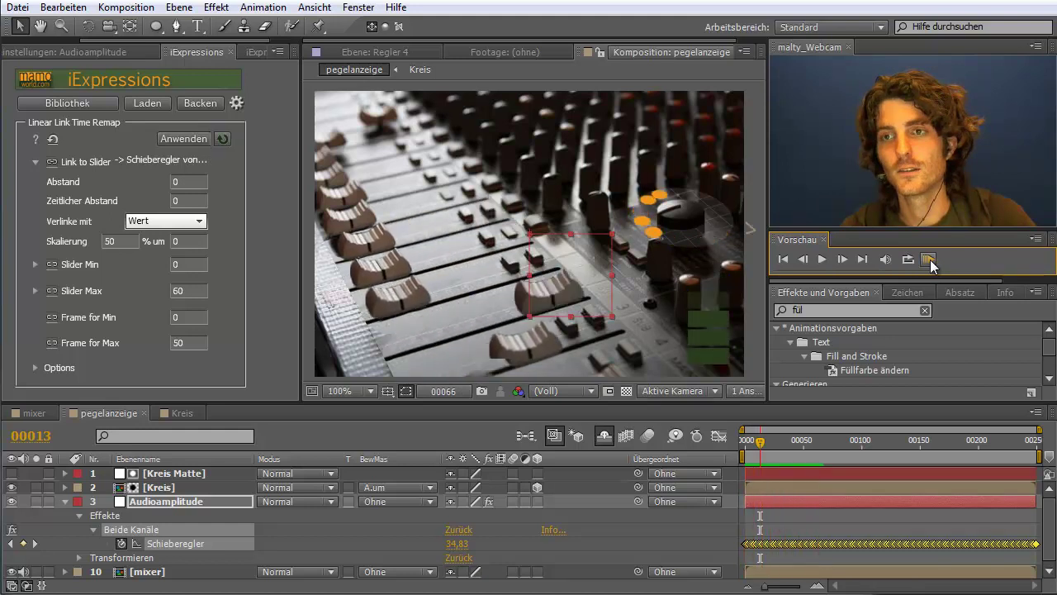
{"action": "left_click", "coordinate": [754, 184]}
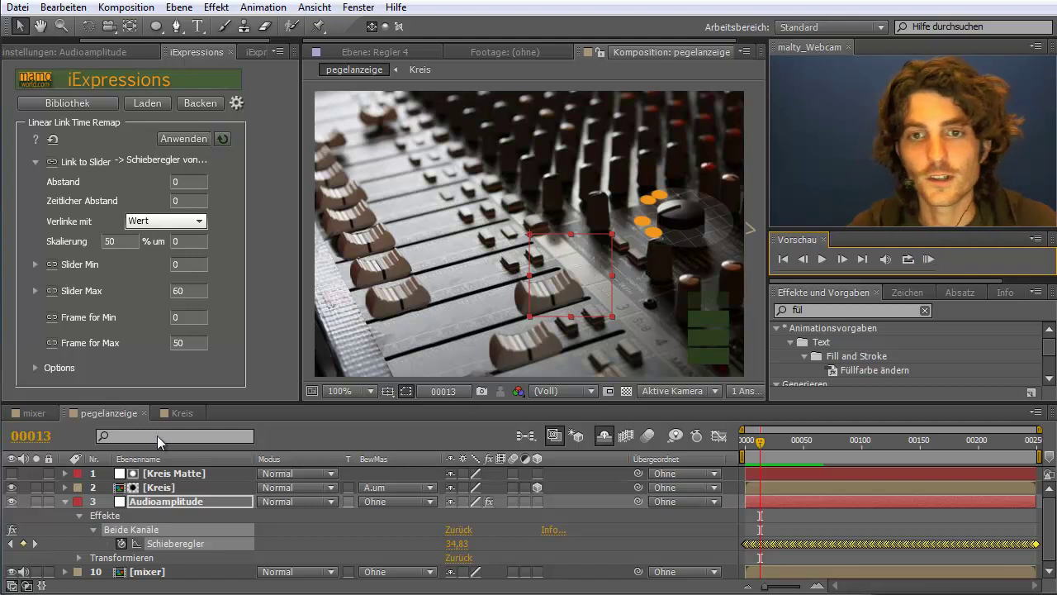
{"action": "left_click", "coordinate": [179, 413]}
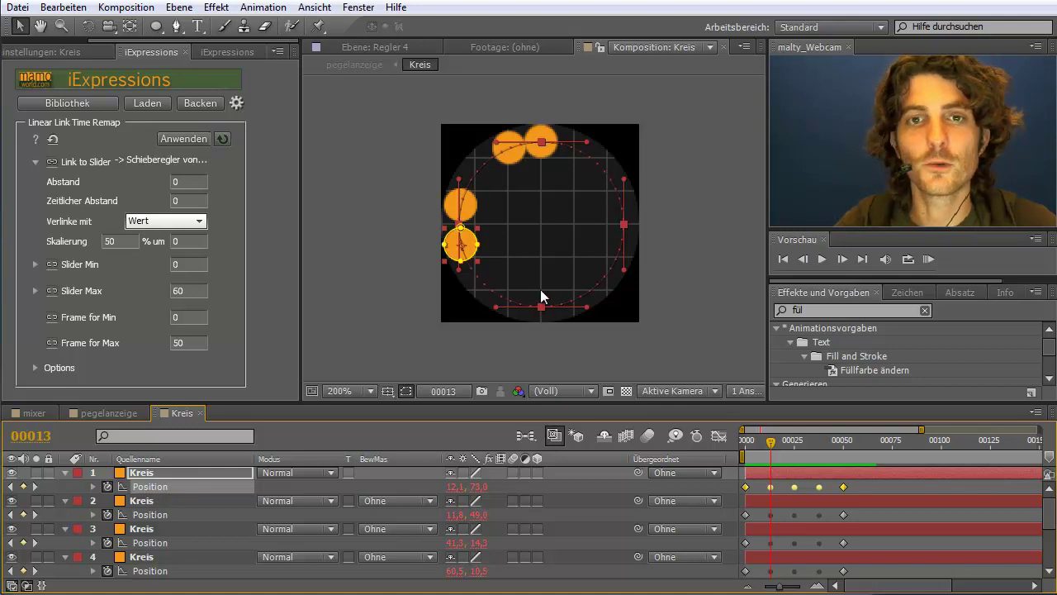
Step: Reapply the slider link to the third Kreis dot with Abstand offset 30
{"action": "left_click", "coordinate": [187, 180]}
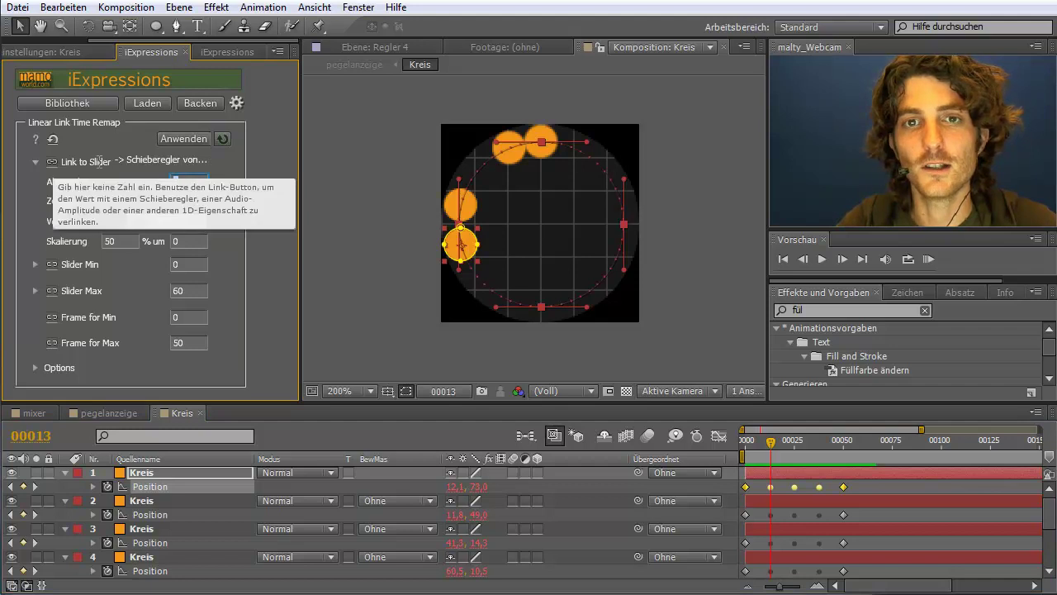
{"action": "mouse_move", "coordinate": [188, 187]}
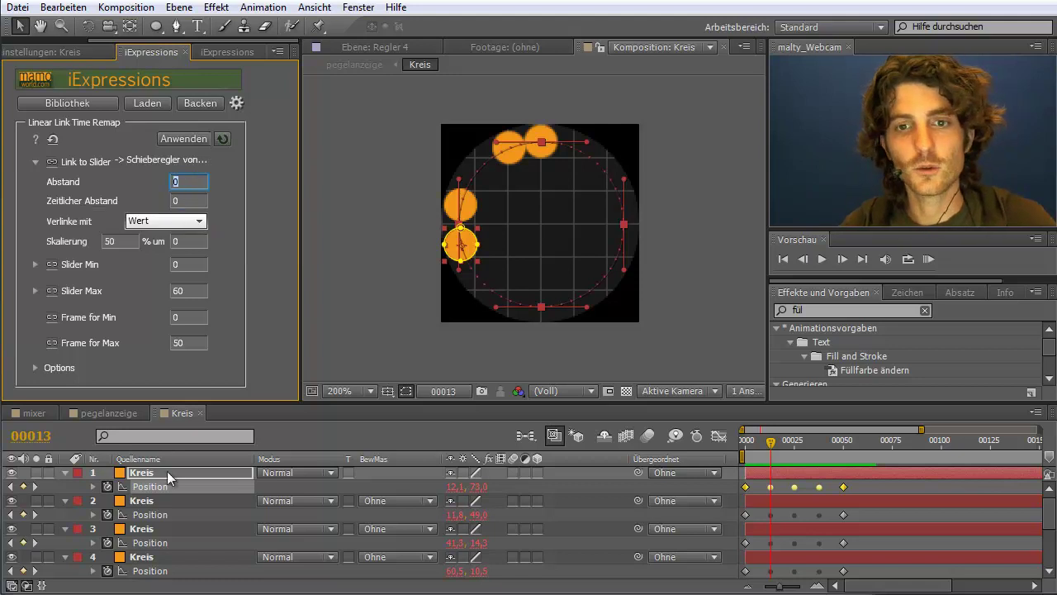
{"action": "left_click", "coordinate": [150, 516]}
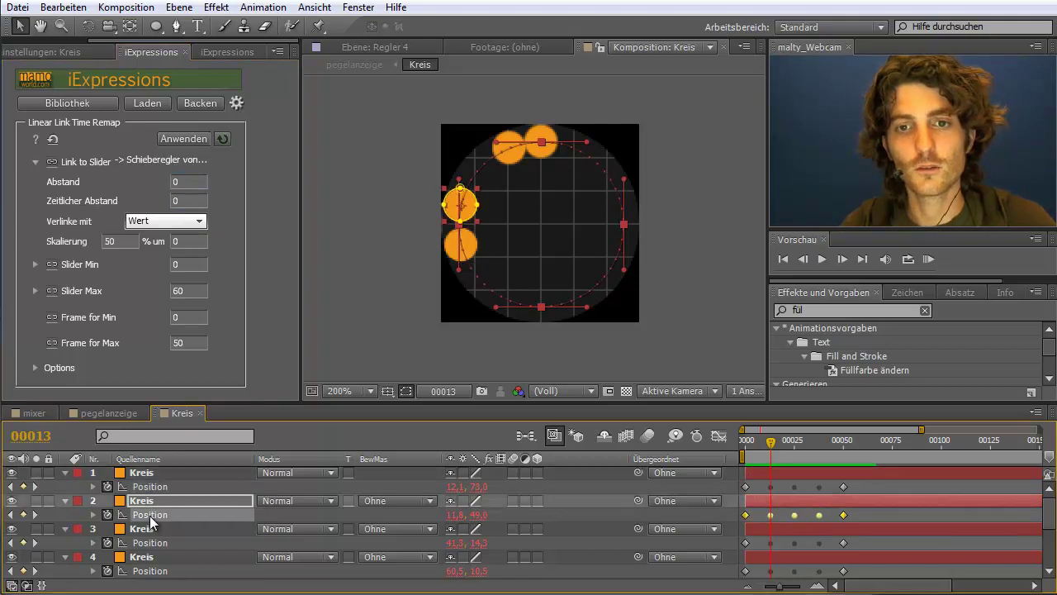
{"action": "left_click", "coordinate": [152, 545]}
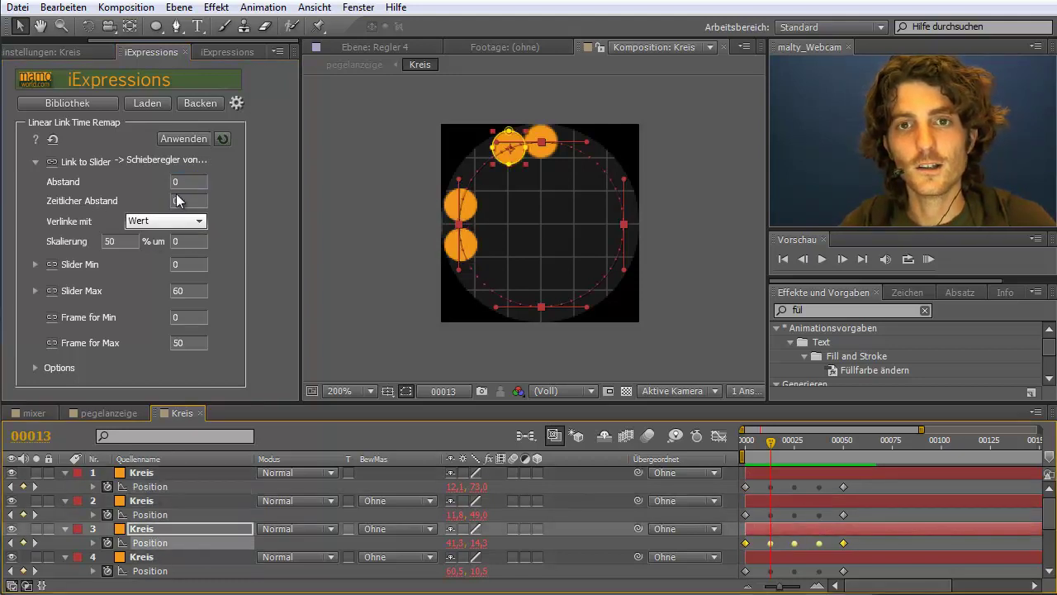
{"action": "left_click", "coordinate": [148, 104]}
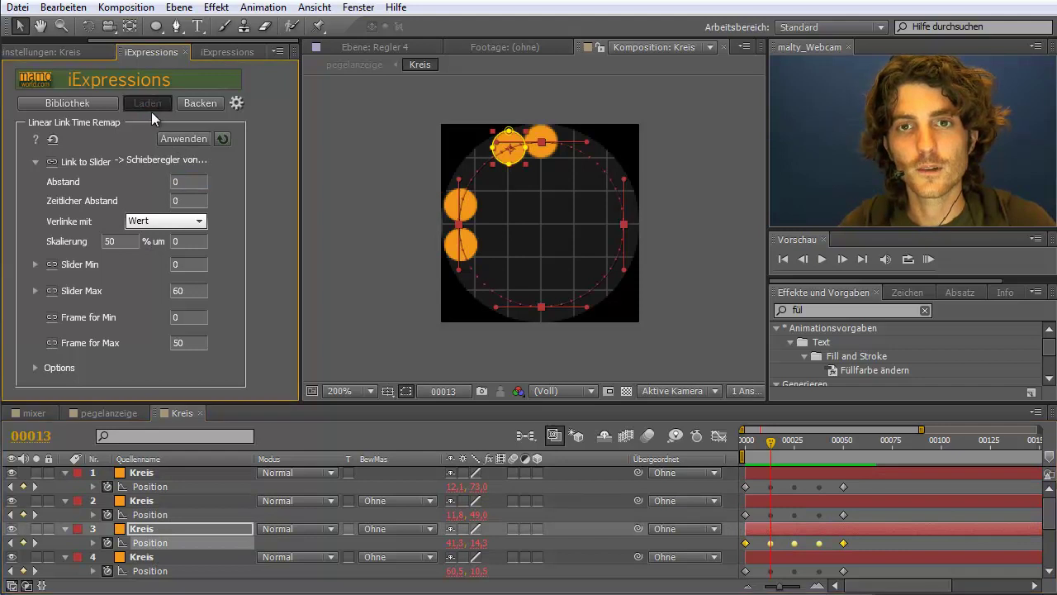
{"action": "left_click", "coordinate": [34, 162]}
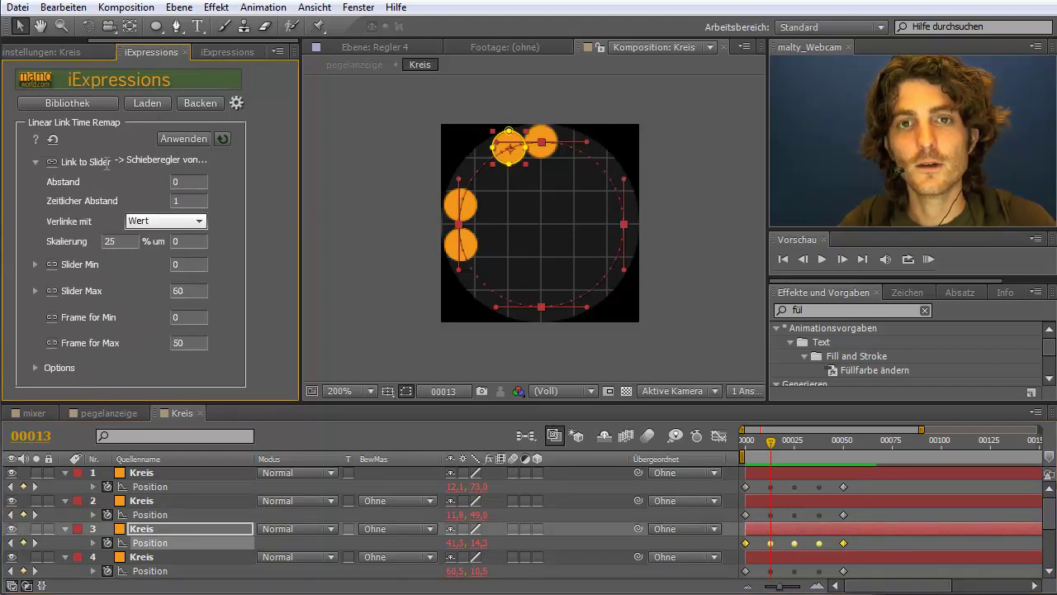
{"action": "left_click", "coordinate": [176, 182]}
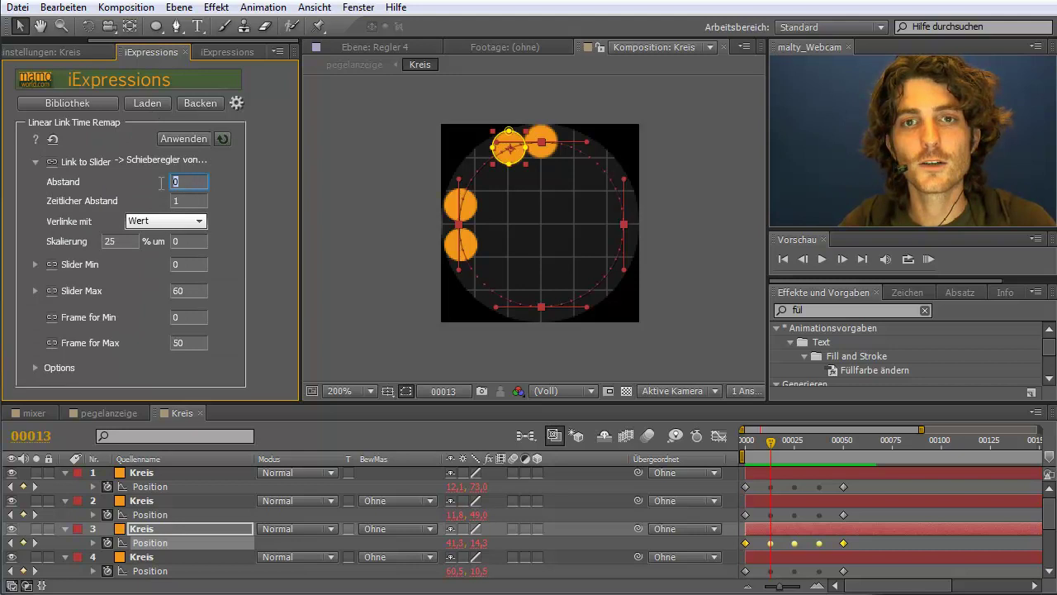
{"action": "type", "text": "30"}
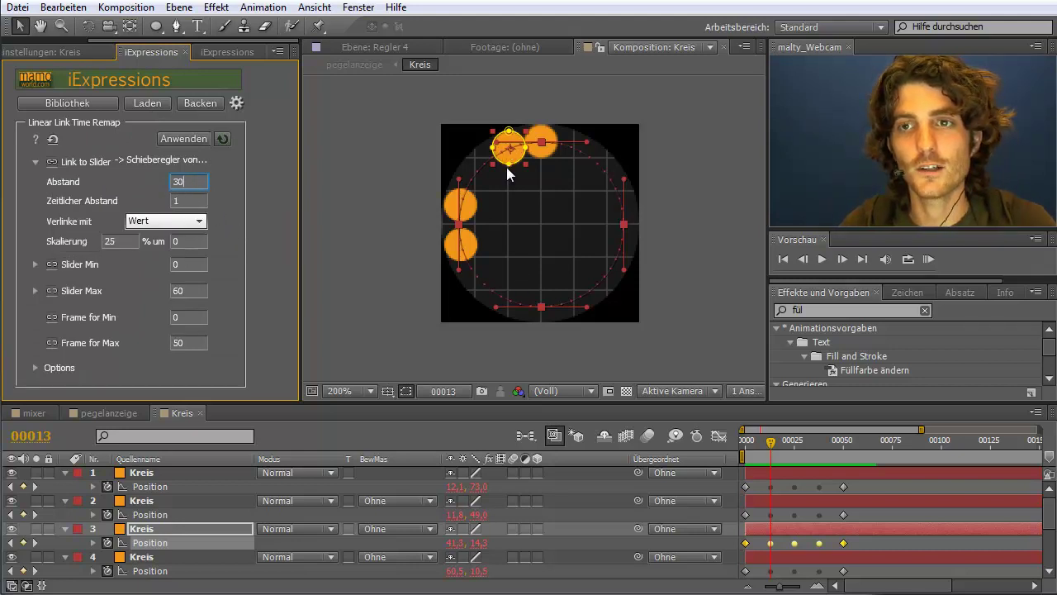
{"action": "left_click", "coordinate": [176, 138]}
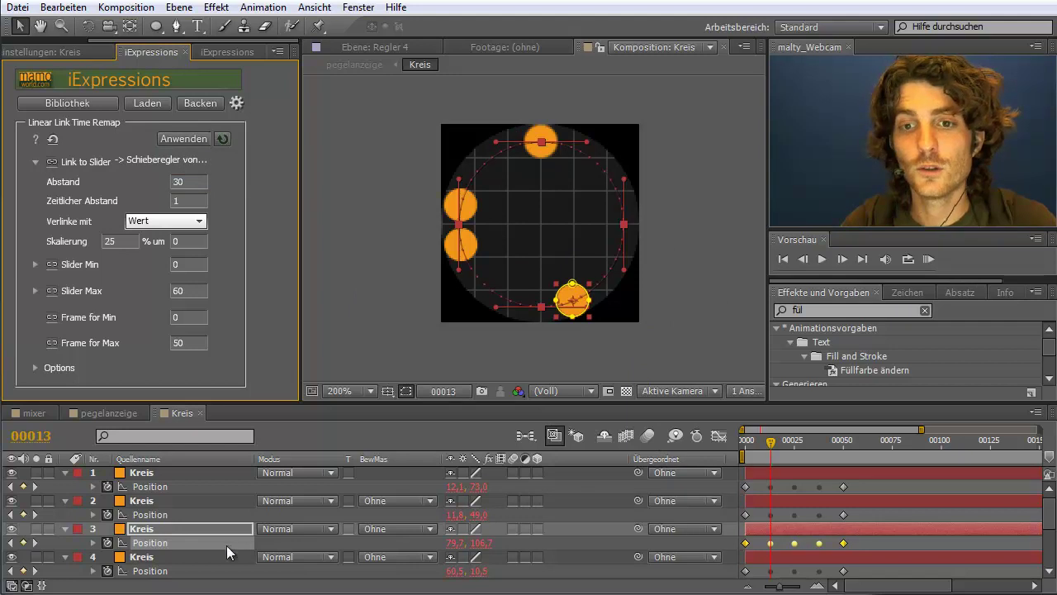
Step: Enable motion blur on all four Kreis dots and the composition, then return to pegelanzeige
{"action": "left_click", "coordinate": [140, 558]}
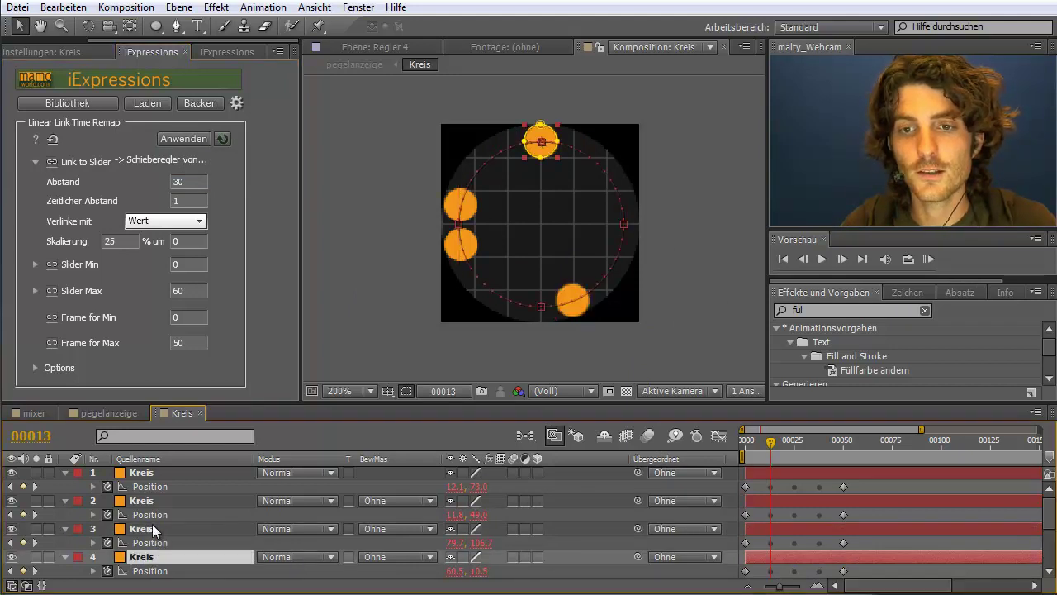
{"action": "left_click", "coordinate": [151, 526], "text": "ctrl"}
{"action": "left_click", "coordinate": [146, 500], "text": "ctrl"}
{"action": "left_click", "coordinate": [150, 472], "text": "ctrl"}
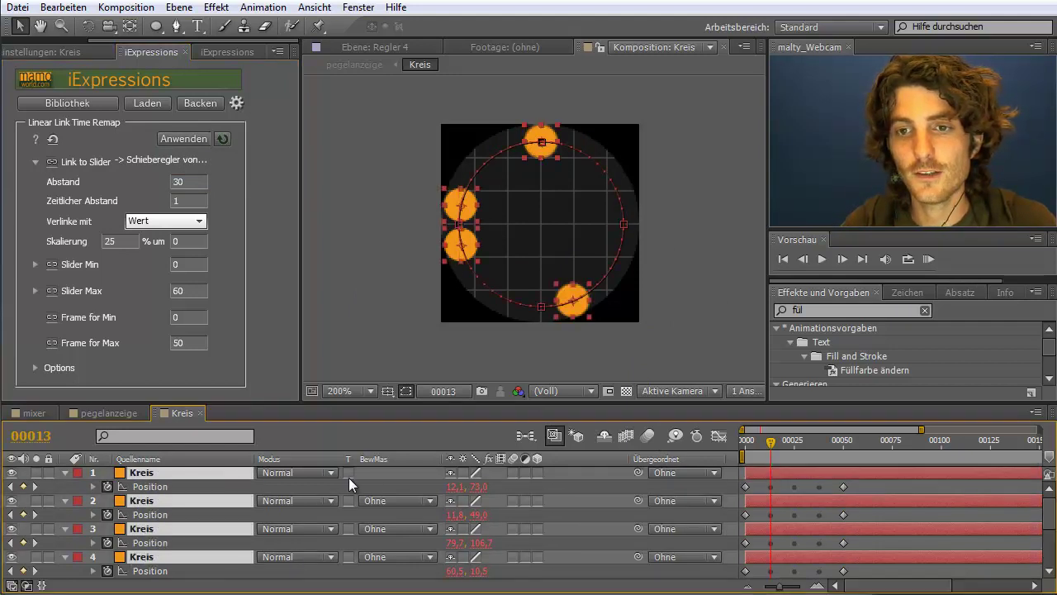
{"action": "left_click", "coordinate": [513, 472]}
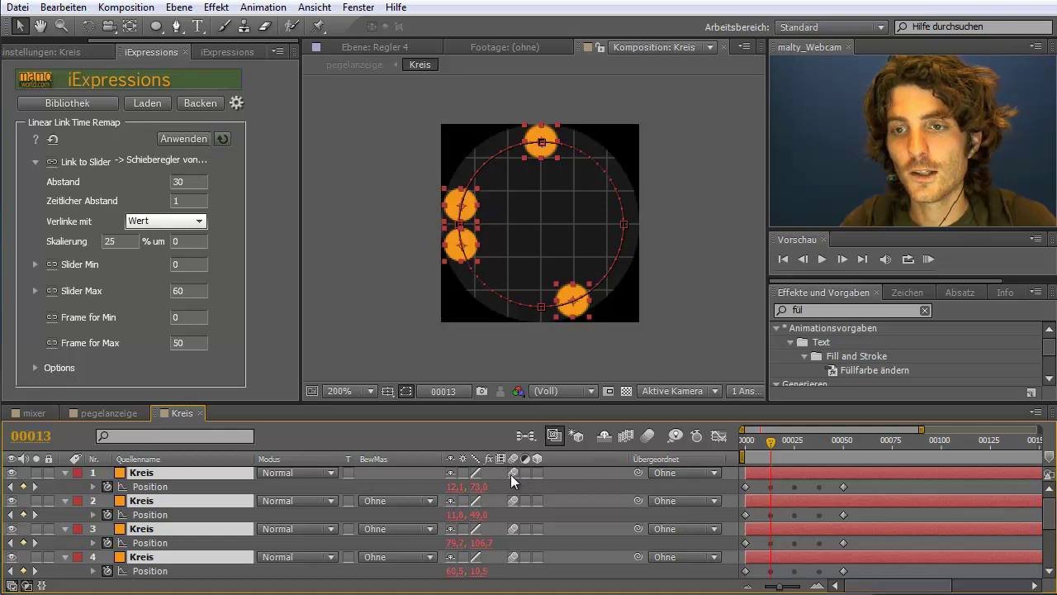
{"action": "left_click", "coordinate": [648, 437]}
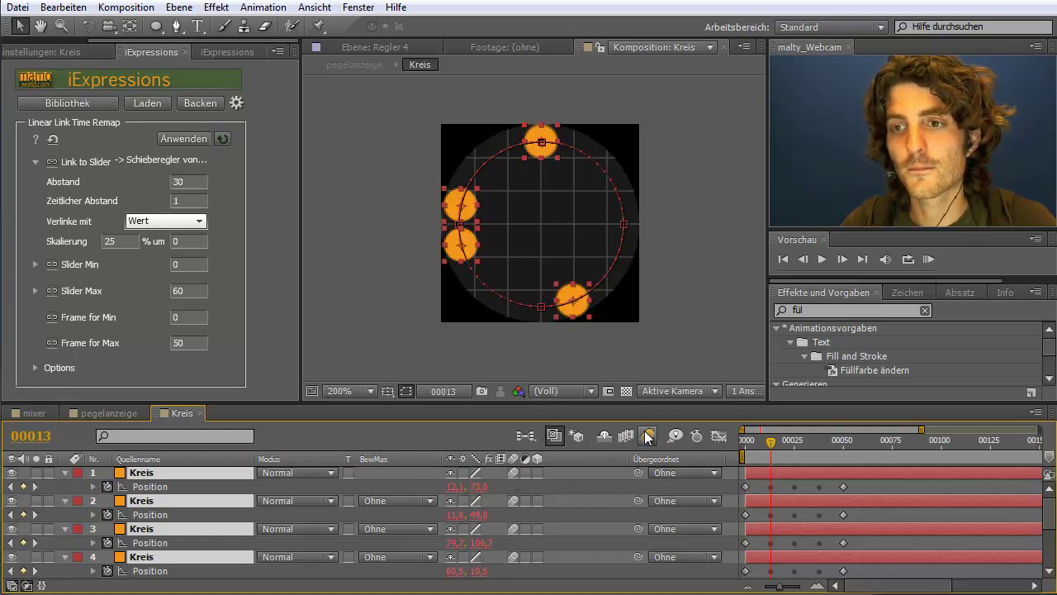
{"action": "left_click", "coordinate": [133, 410]}
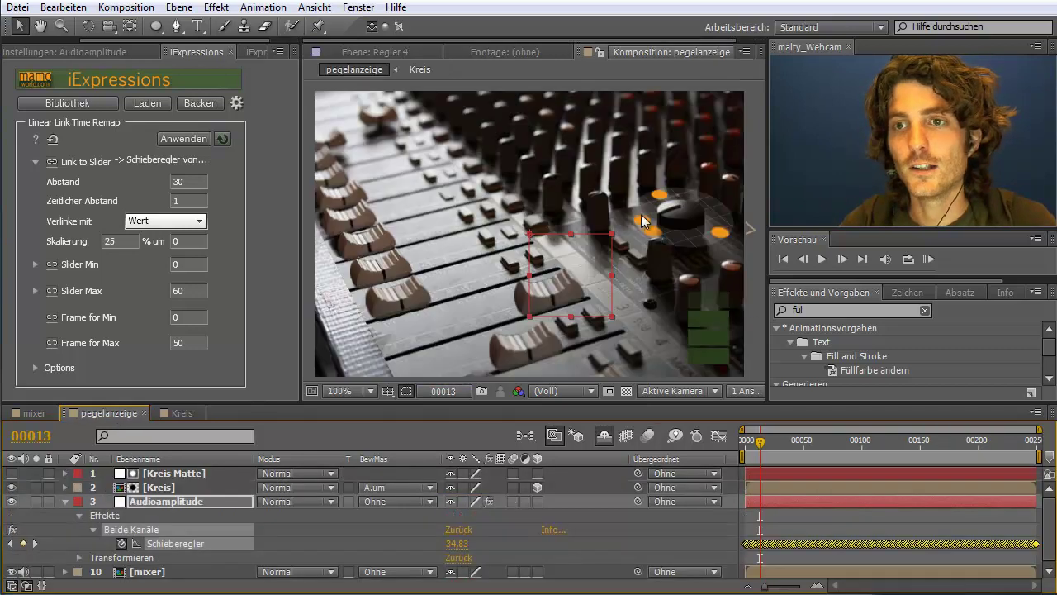
{"action": "left_click", "coordinate": [929, 259]}
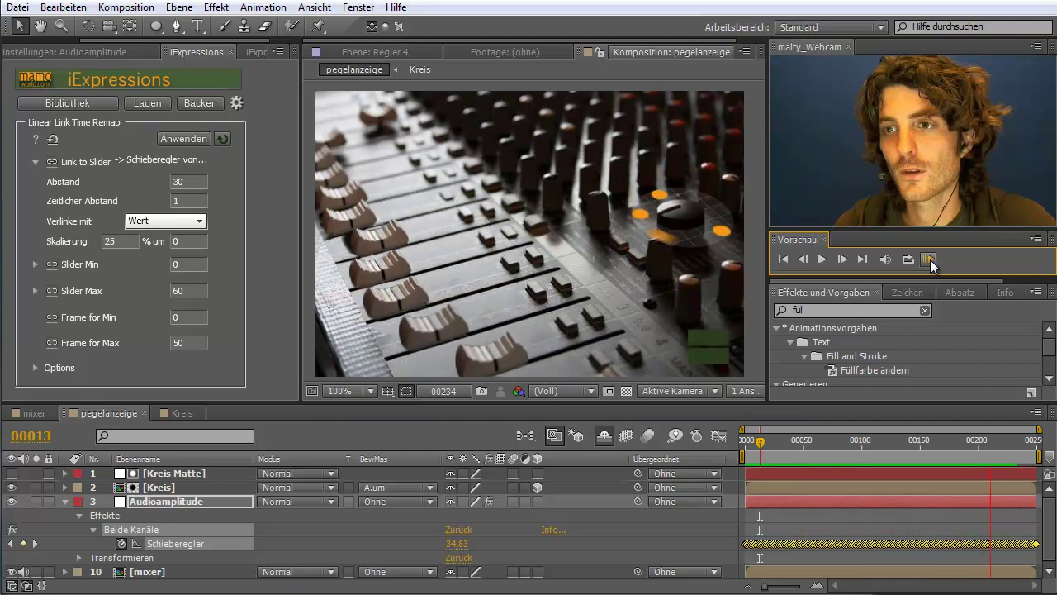
{"action": "left_click", "coordinate": [930, 259]}
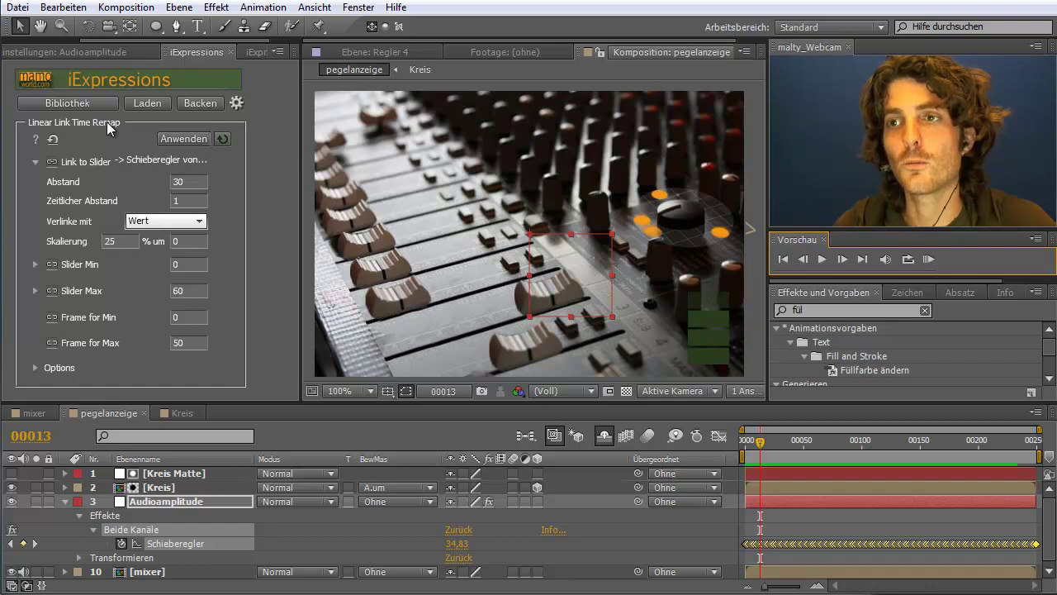
{"action": "left_click", "coordinate": [161, 488]}
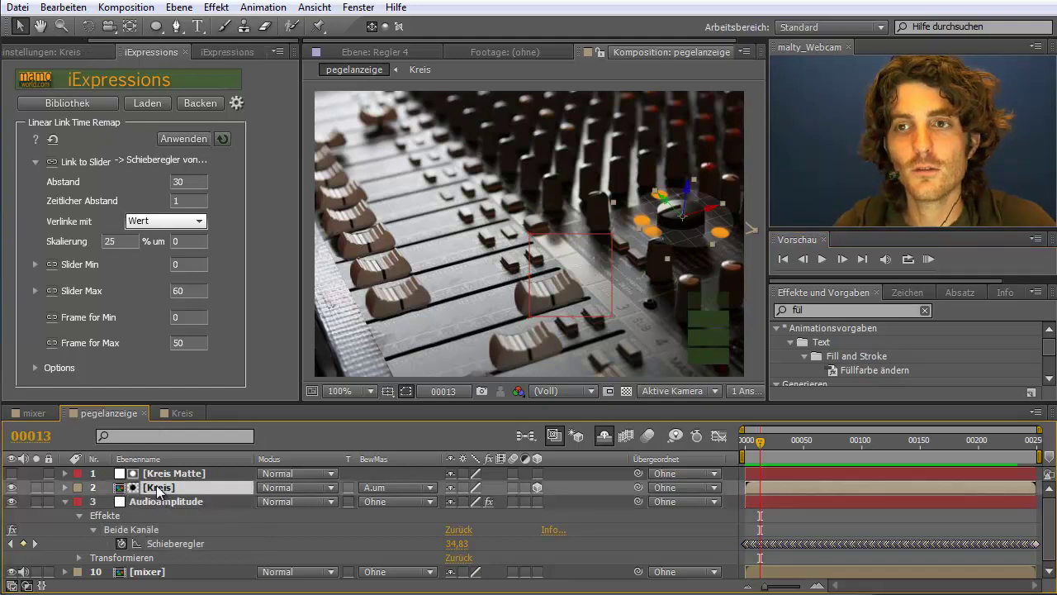
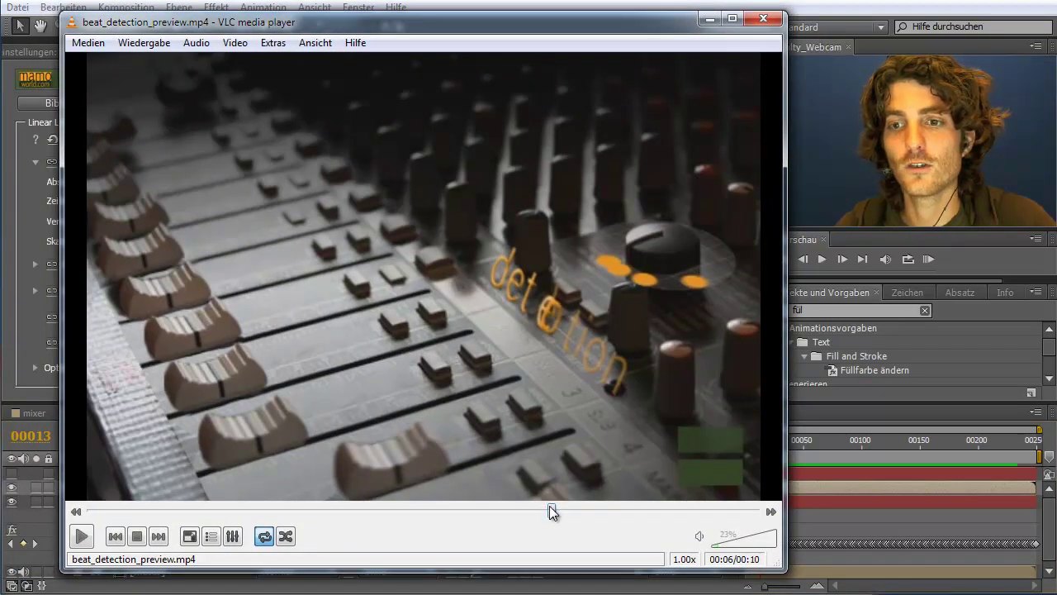
Step: Scrub the VLC beat detection preview between 00:05 and 00:06, then move the player off screen
{"action": "left_click_drag", "start_coordinate": [551, 510], "coordinate": [479, 510]}
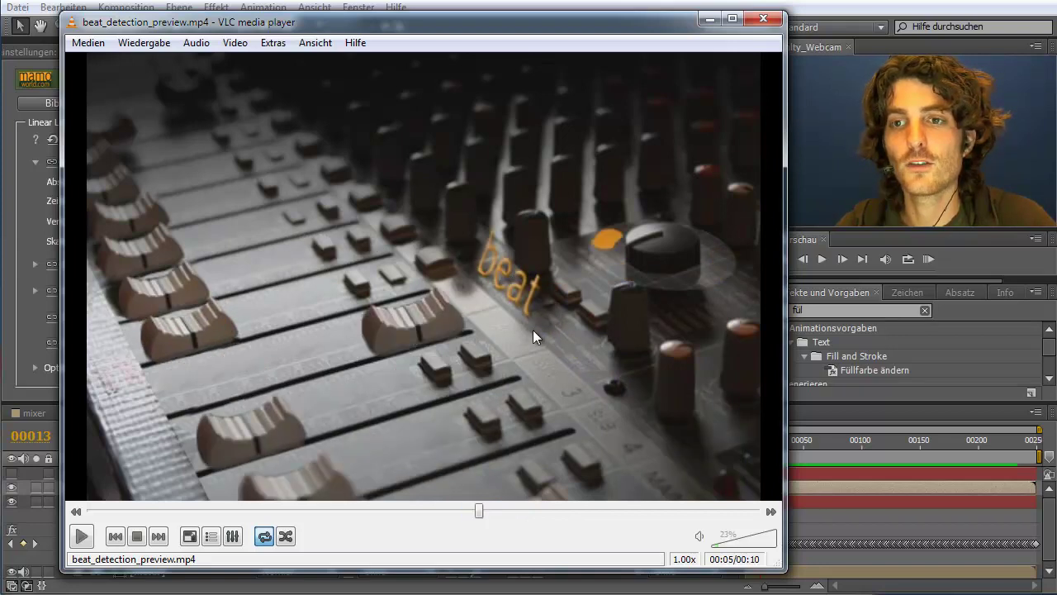
{"action": "left_click_drag", "start_coordinate": [487, 515], "coordinate": [519, 514]}
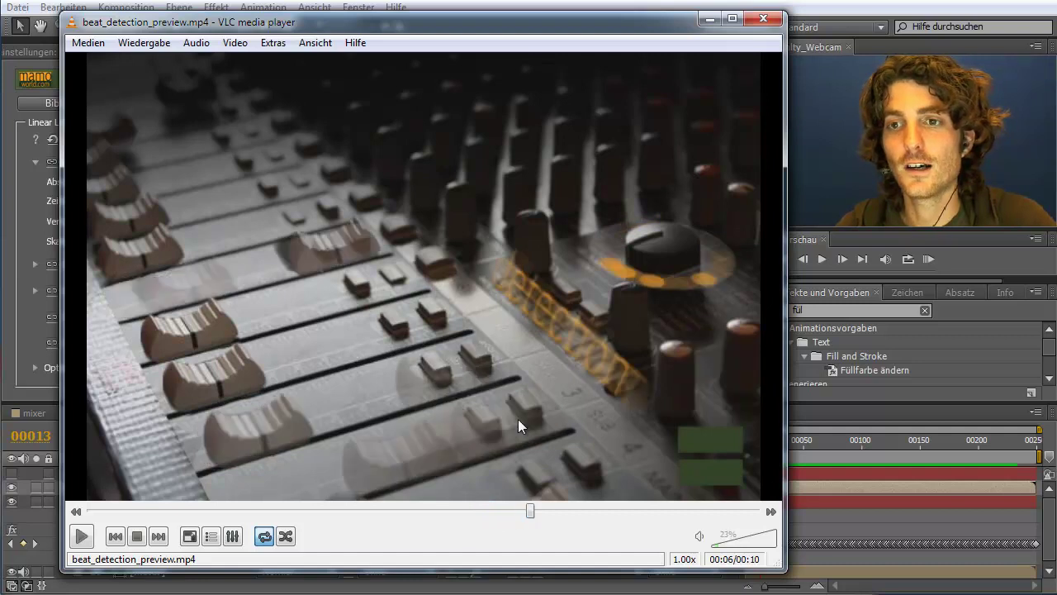
{"action": "left_click_drag", "start_coordinate": [654, 21], "coordinate": [34, 21]}
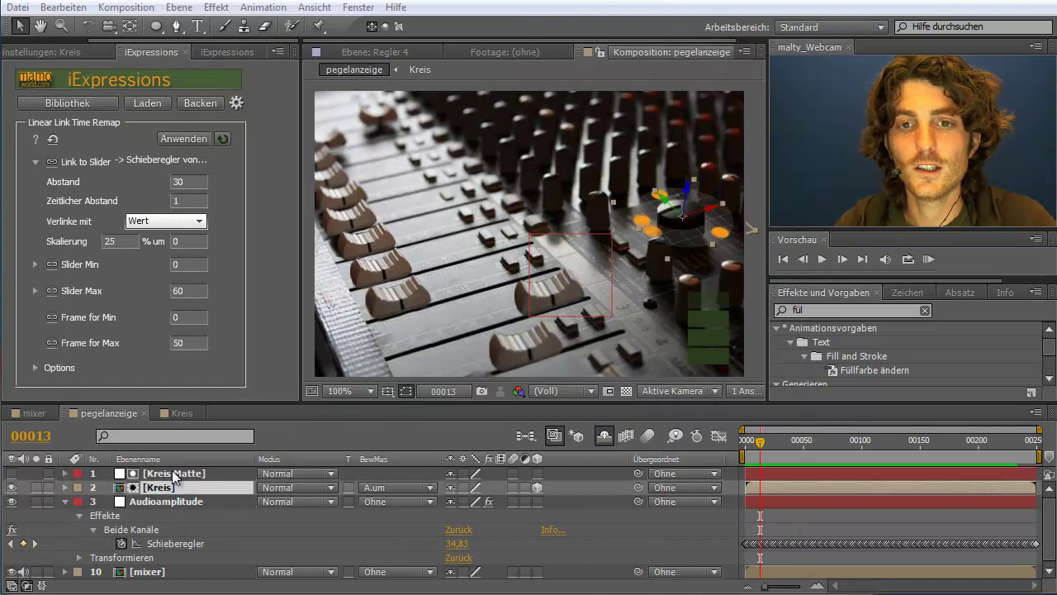
Step: Create an orange 'beat' text layer, move it toward the mixer's centre, and make it 3D
{"action": "left_click", "coordinate": [198, 26]}
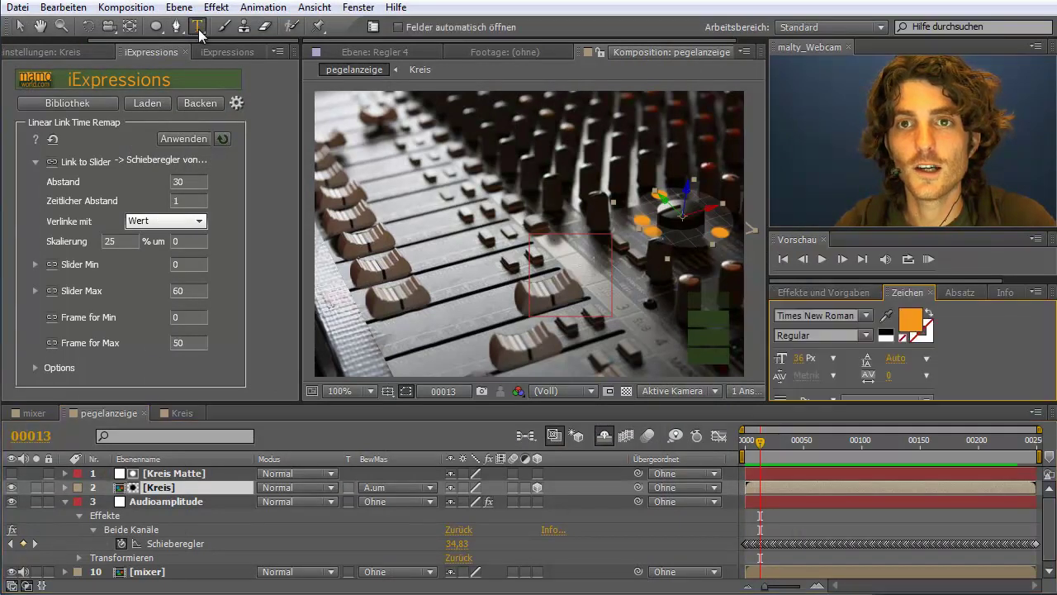
{"action": "left_click", "coordinate": [446, 186]}
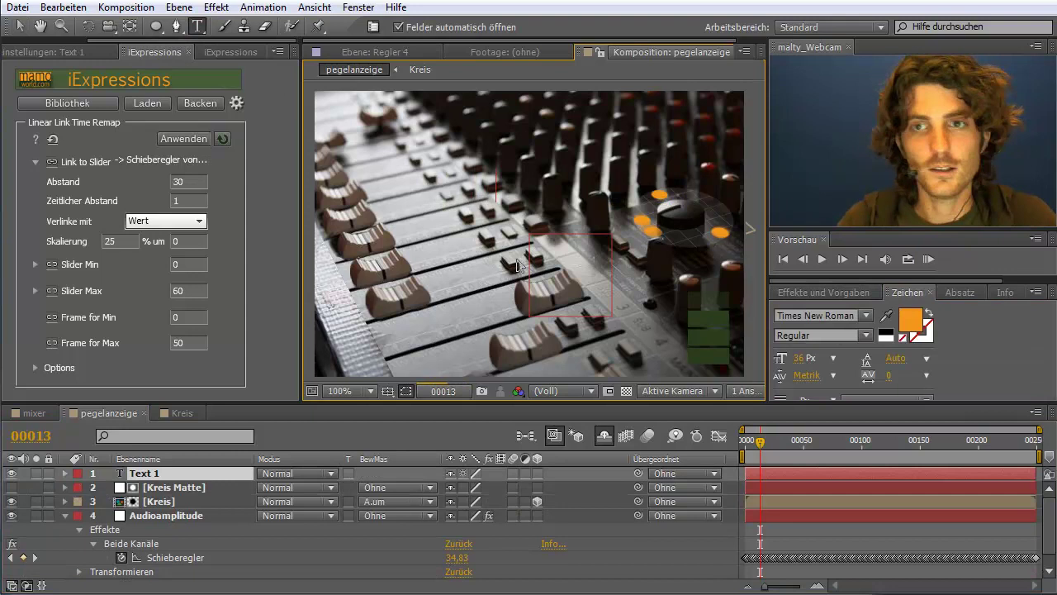
{"action": "type", "text": "beat"}
{"action": "left_click", "coordinate": [21, 26]}
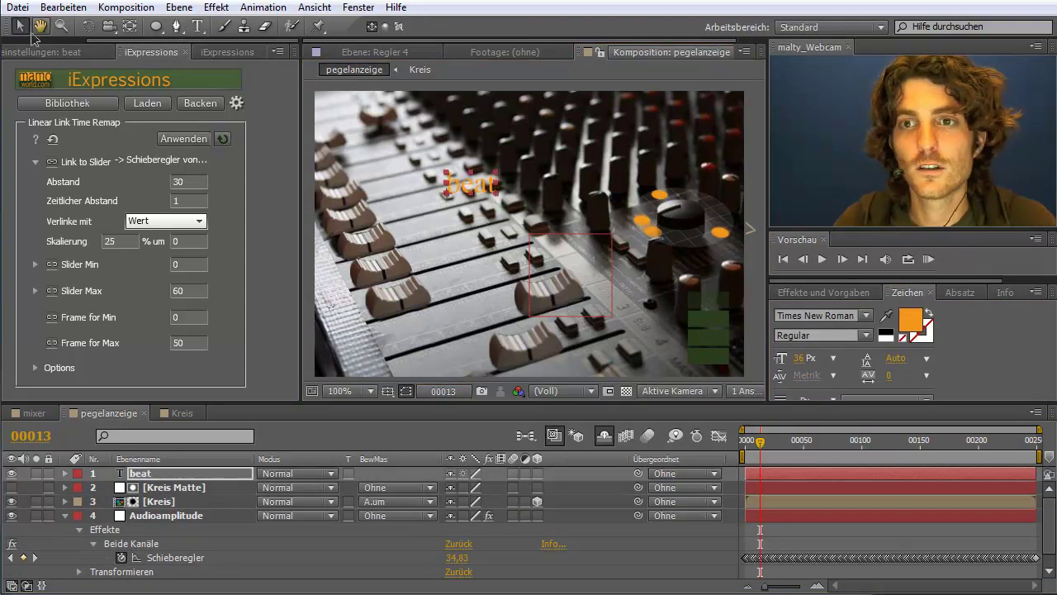
{"action": "left_click_drag", "start_coordinate": [486, 190], "coordinate": [576, 220]}
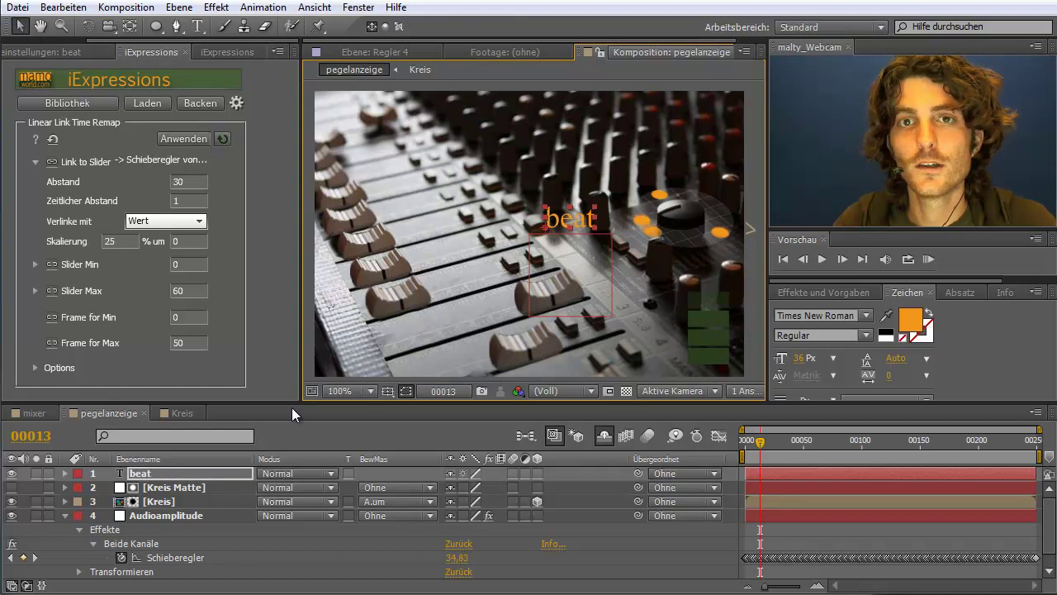
{"action": "left_click", "coordinate": [536, 473]}
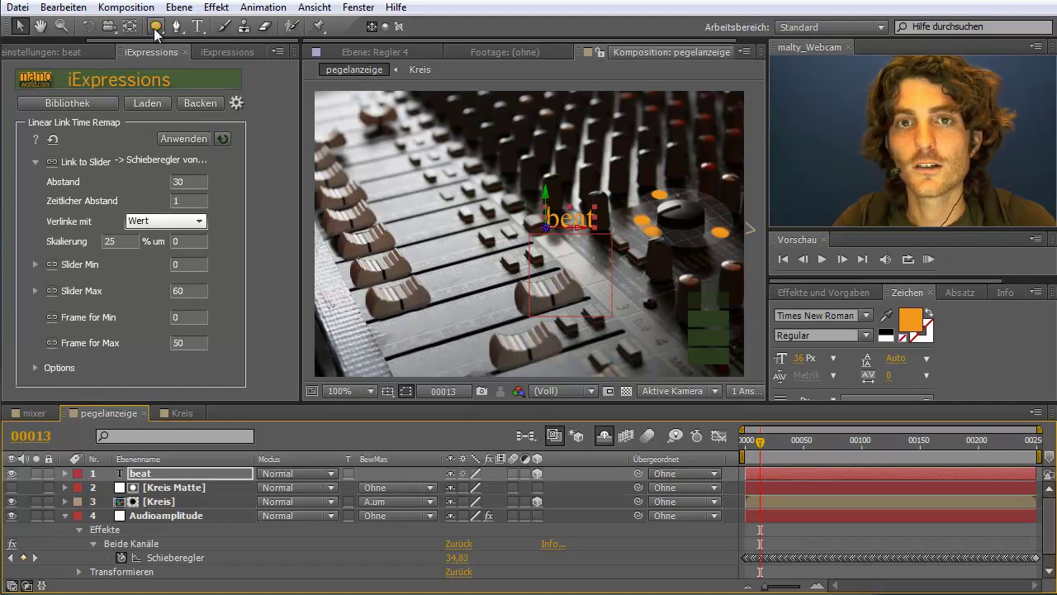
Step: Rotate the beat text in 3D so it tilts almost edge-on
{"action": "left_click", "coordinate": [87, 27]}
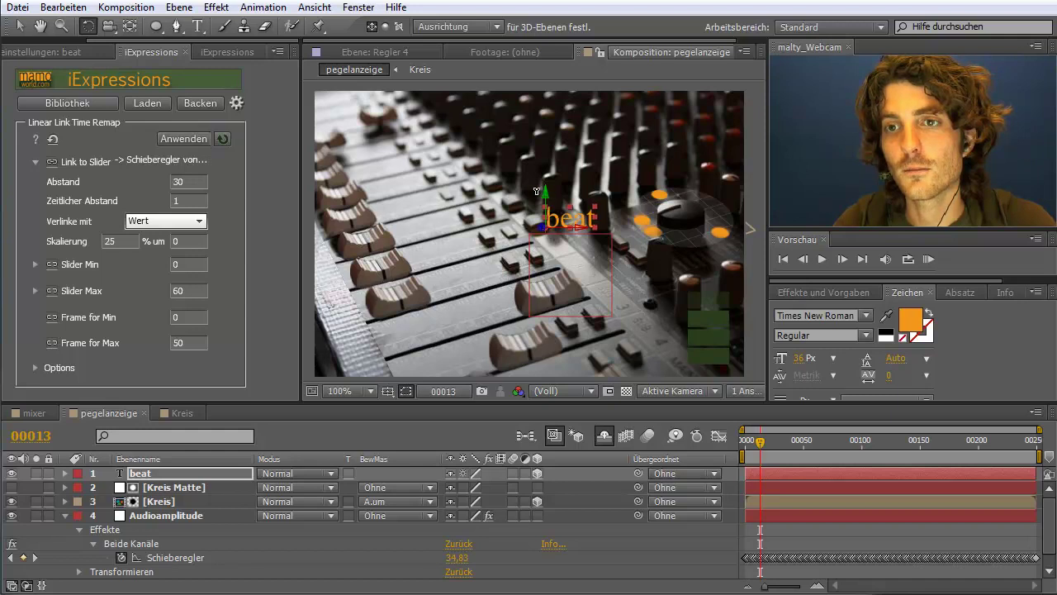
{"action": "left_click_drag", "start_coordinate": [530, 191], "coordinate": [508, 190]}
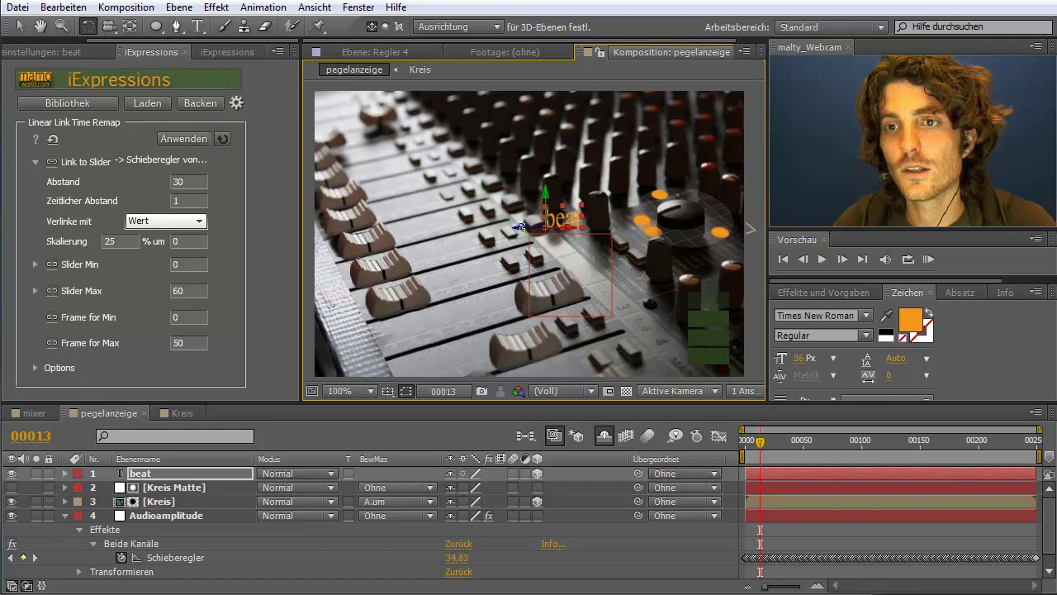
{"action": "left_click_drag", "start_coordinate": [529, 241], "coordinate": [536, 250]}
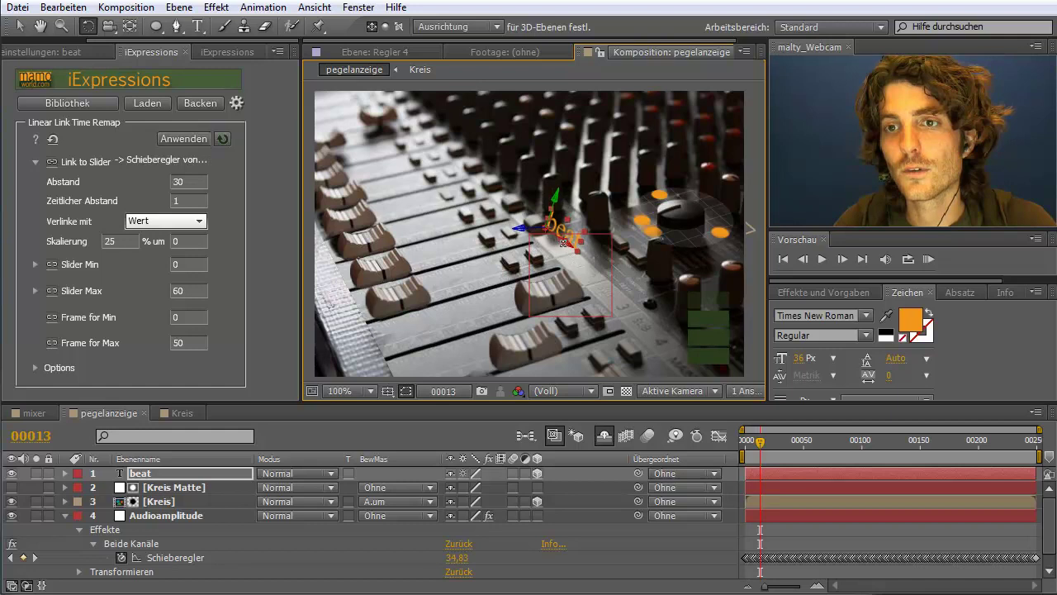
{"action": "left_click_drag", "start_coordinate": [536, 250], "coordinate": [553, 243]}
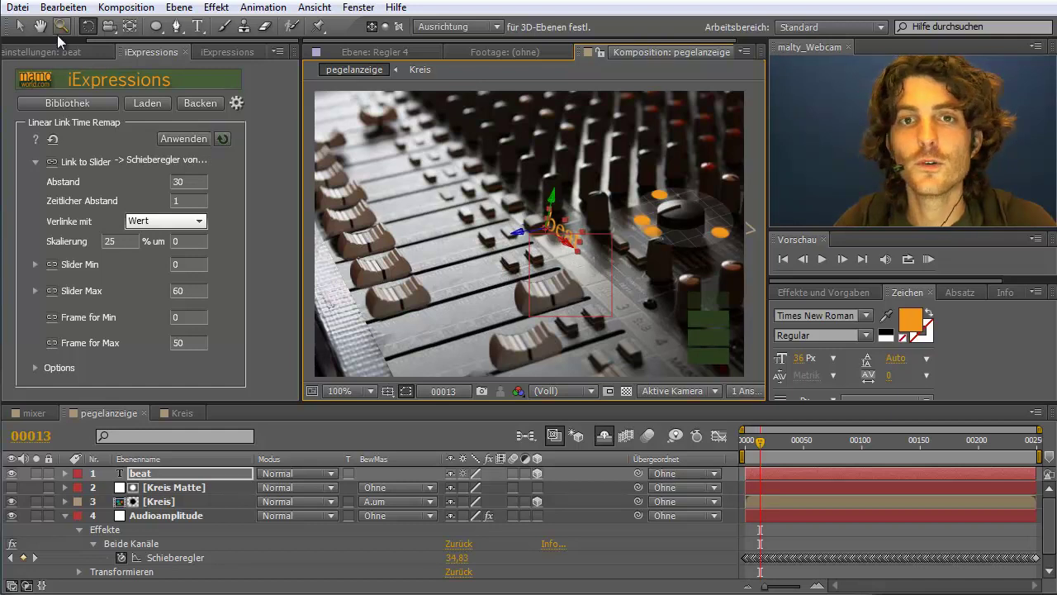
Step: Reposition the beat text just left of the knob cluster, checking it from an orbited view
{"action": "left_click", "coordinate": [20, 26]}
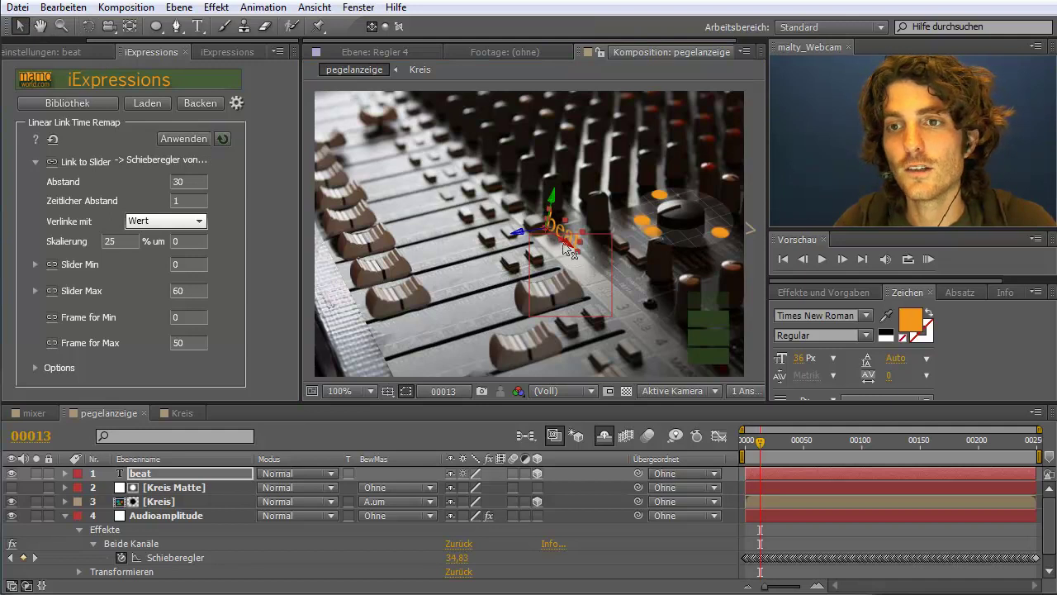
{"action": "mouse_move", "coordinate": [568, 248]}
{"action": "left_mouse_down"}
{"action": "mouse_move", "coordinate": [624, 293]}
{"action": "mouse_move", "coordinate": [586, 259]}
{"action": "left_mouse_up"}
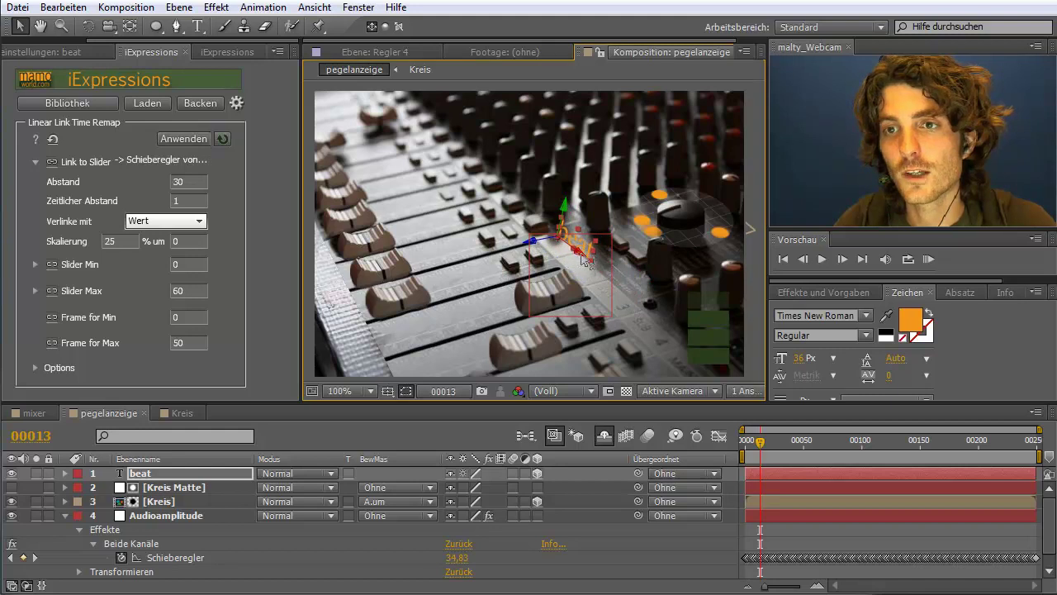
{"action": "left_click_drag", "start_coordinate": [583, 259], "coordinate": [624, 249]}
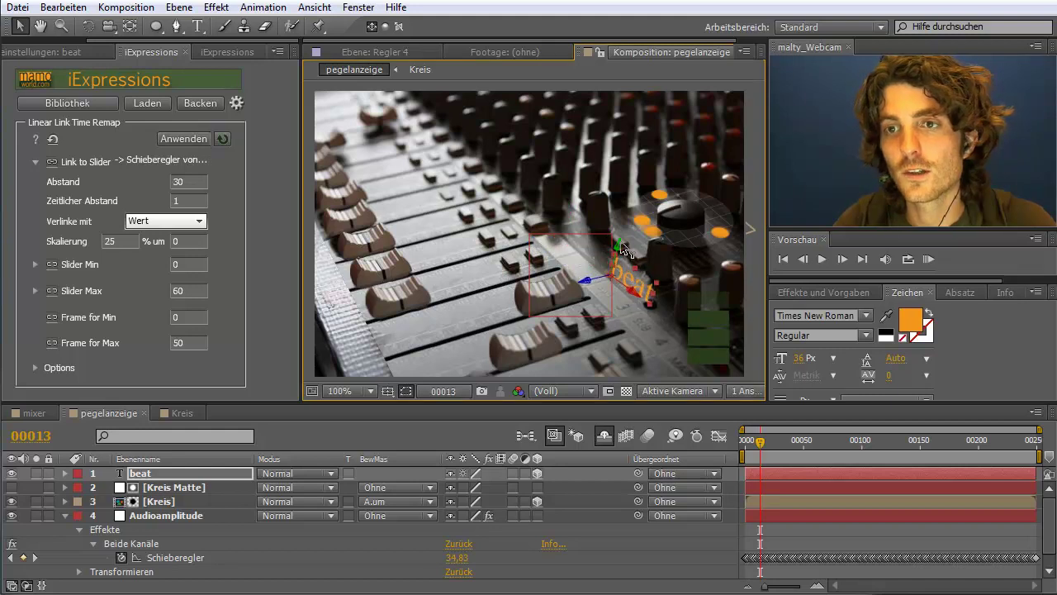
{"action": "key", "text": "c"}
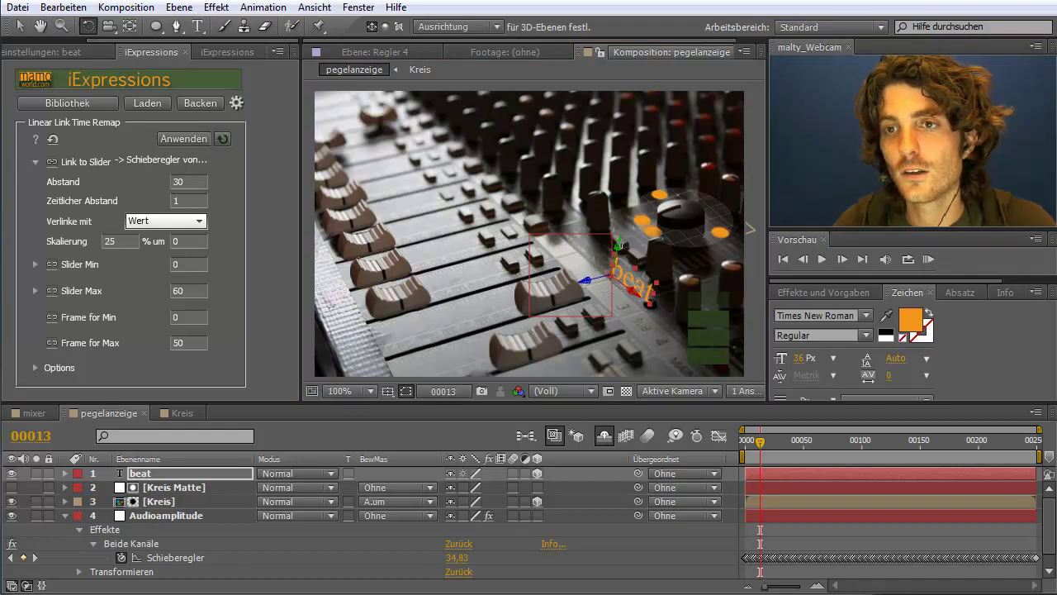
{"action": "left_click_drag", "start_coordinate": [619, 245], "coordinate": [614, 243]}
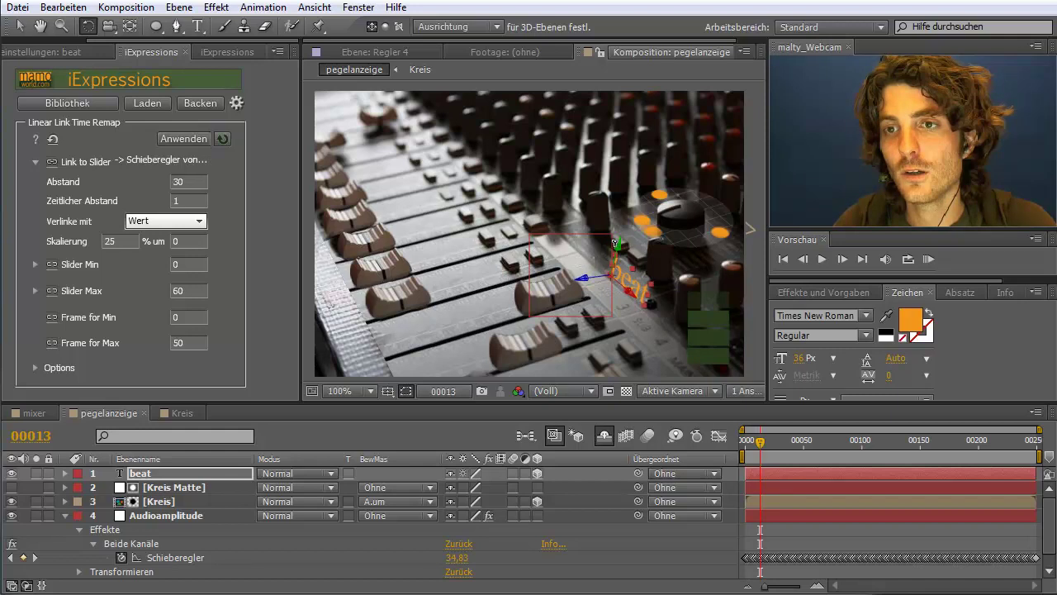
{"action": "left_click", "coordinate": [18, 26]}
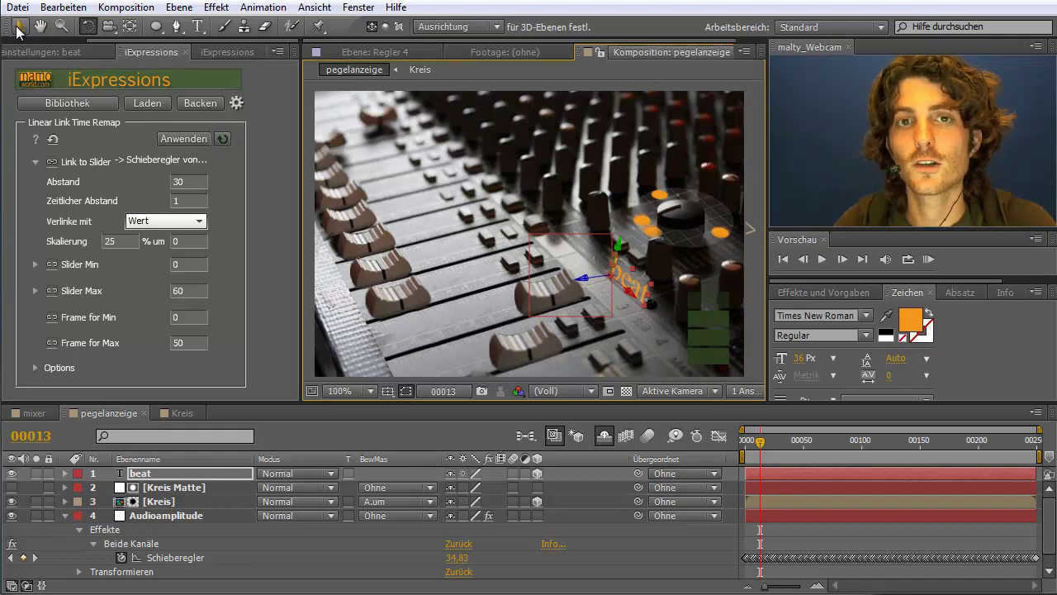
{"action": "left_click_drag", "start_coordinate": [626, 289], "coordinate": [578, 248]}
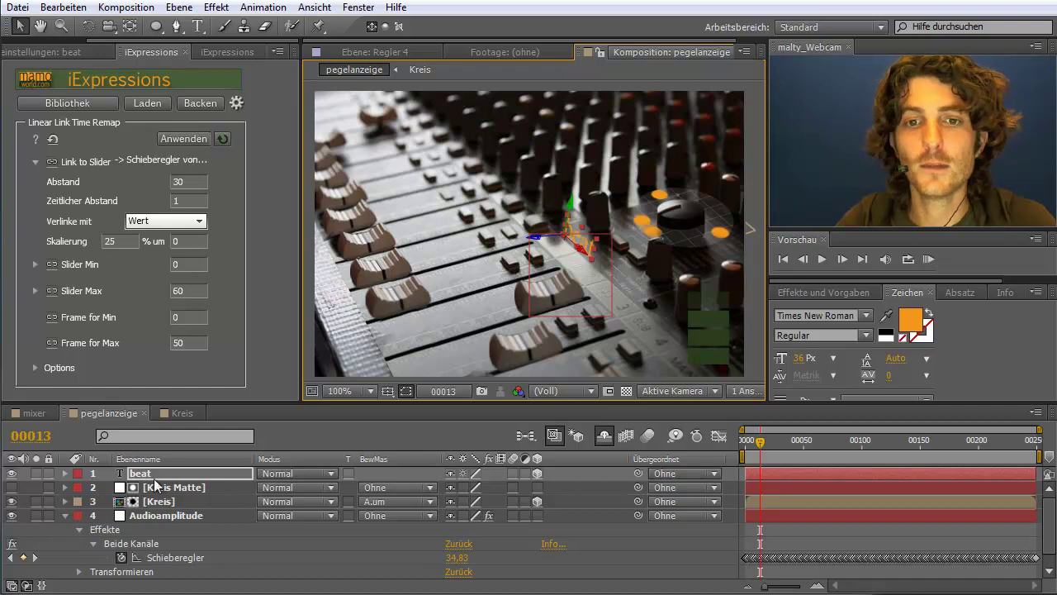
Step: Load Linear Link 3D from the Linking category of the iExpressions library
{"action": "left_click", "coordinate": [77, 104]}
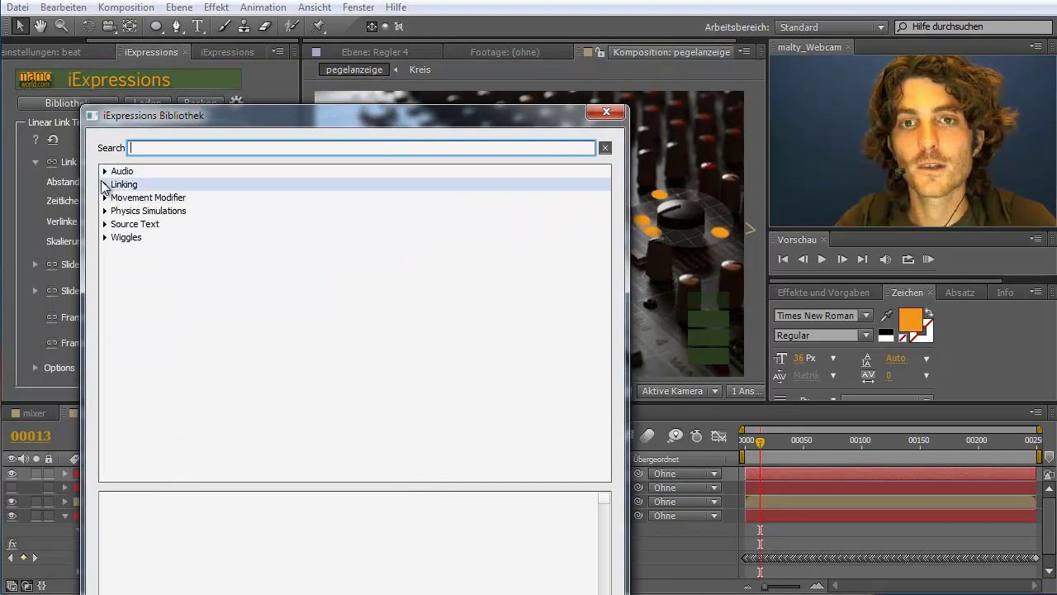
{"action": "left_click", "coordinate": [104, 185]}
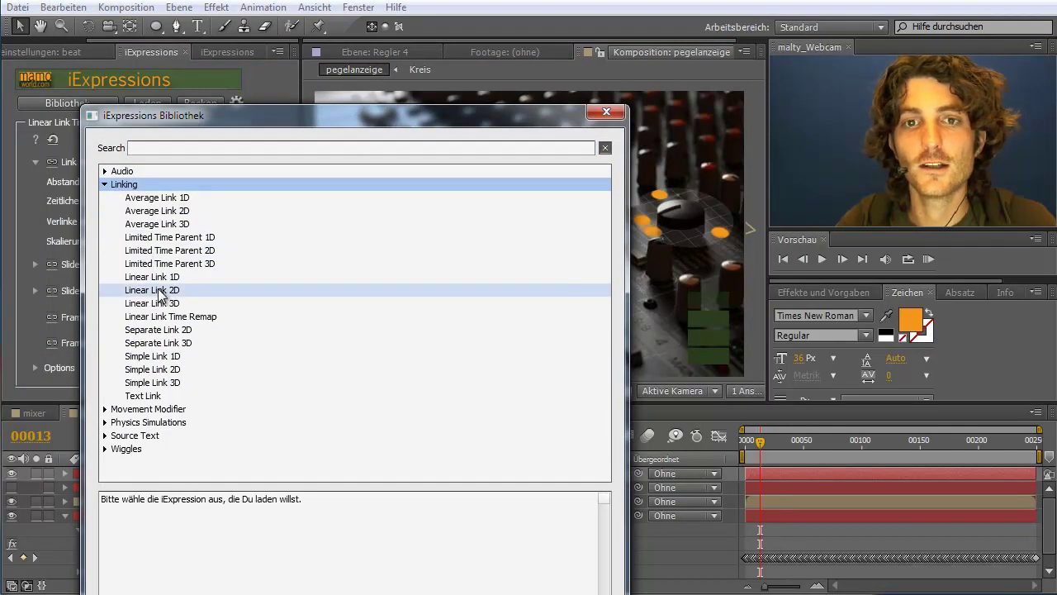
{"action": "left_click", "coordinate": [162, 307]}
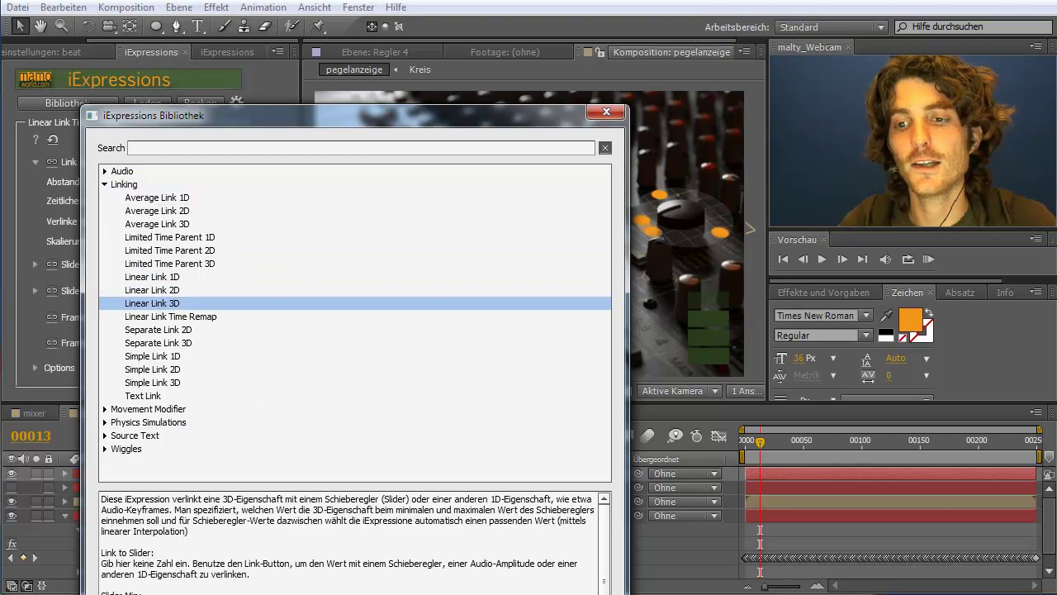
{"action": "key", "text": "Return"}
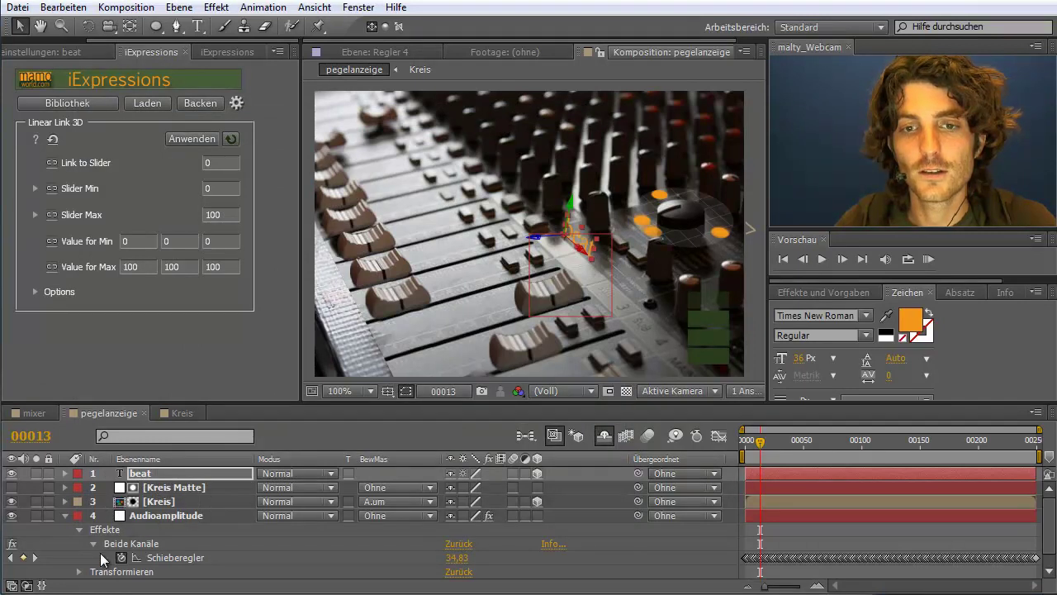
Step: Link Linear Link 3D to the audio amplitude slider with Slider Max 60
{"action": "left_click", "coordinate": [162, 559]}
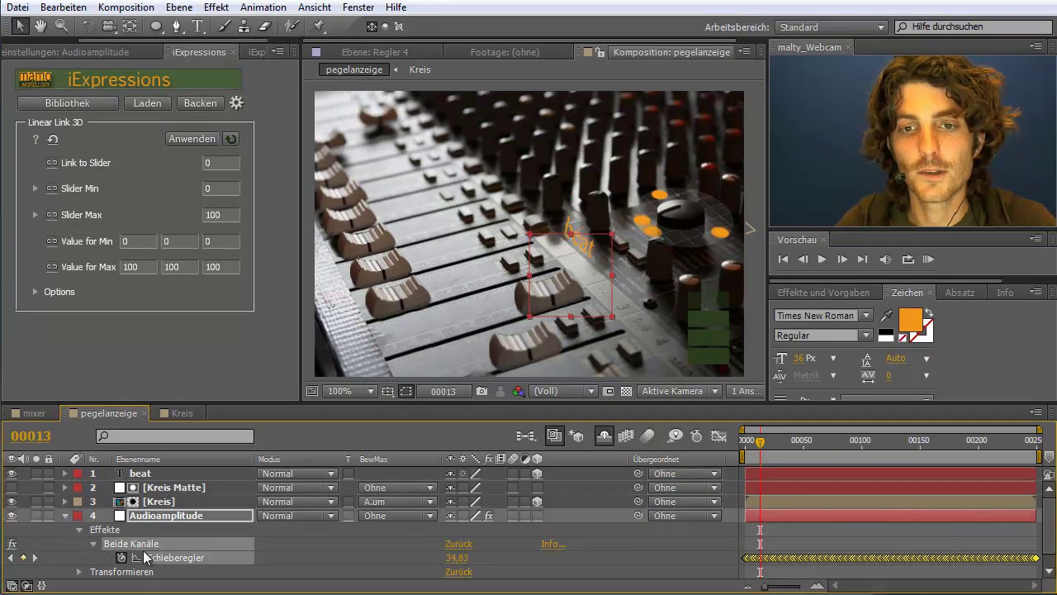
{"action": "left_click", "coordinate": [52, 162]}
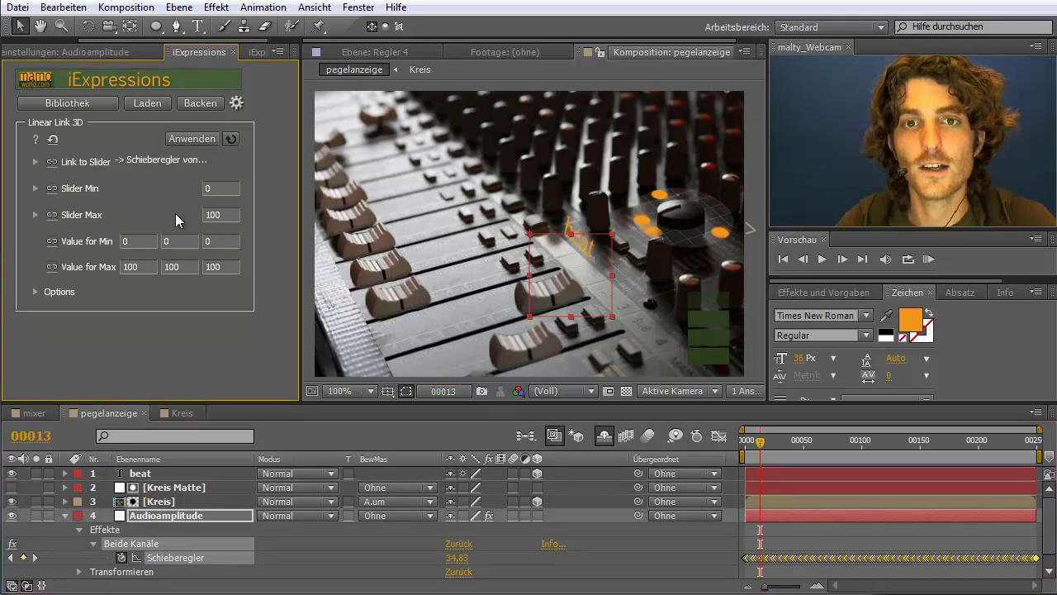
{"action": "double_click", "coordinate": [232, 218]}
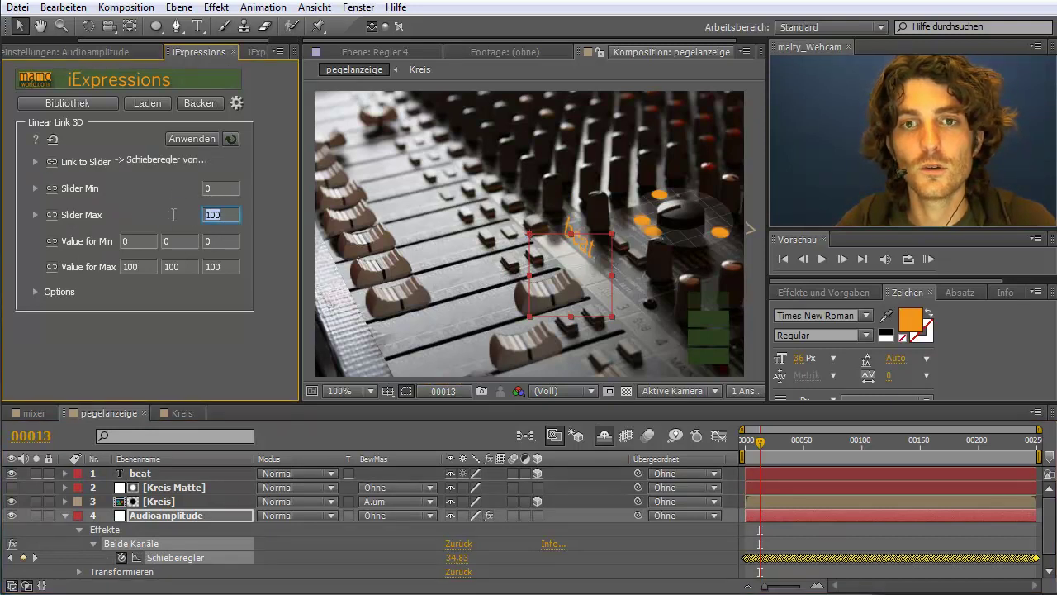
{"action": "type", "text": "60"}
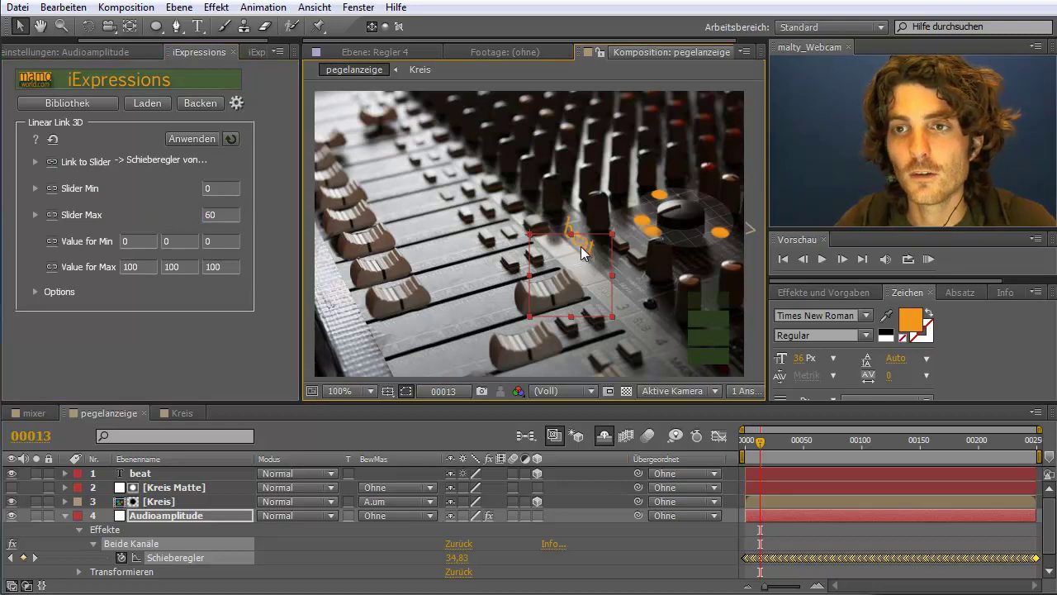
Step: Set the beat text's rest Position 296.2, 168.6, 0.1 as the minimum value
{"action": "left_click", "coordinate": [140, 474]}
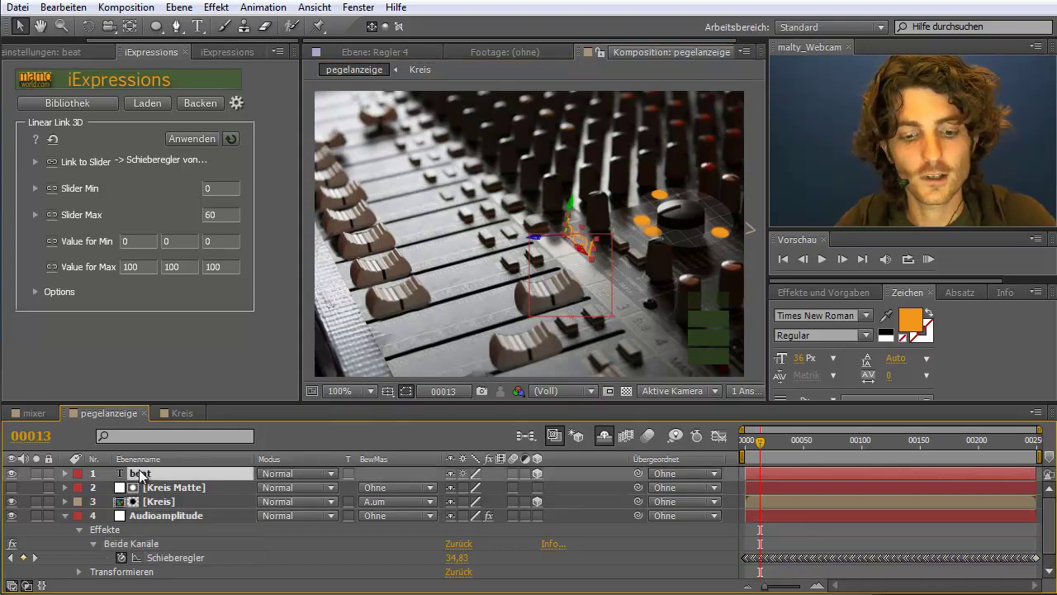
{"action": "key", "text": "p"}
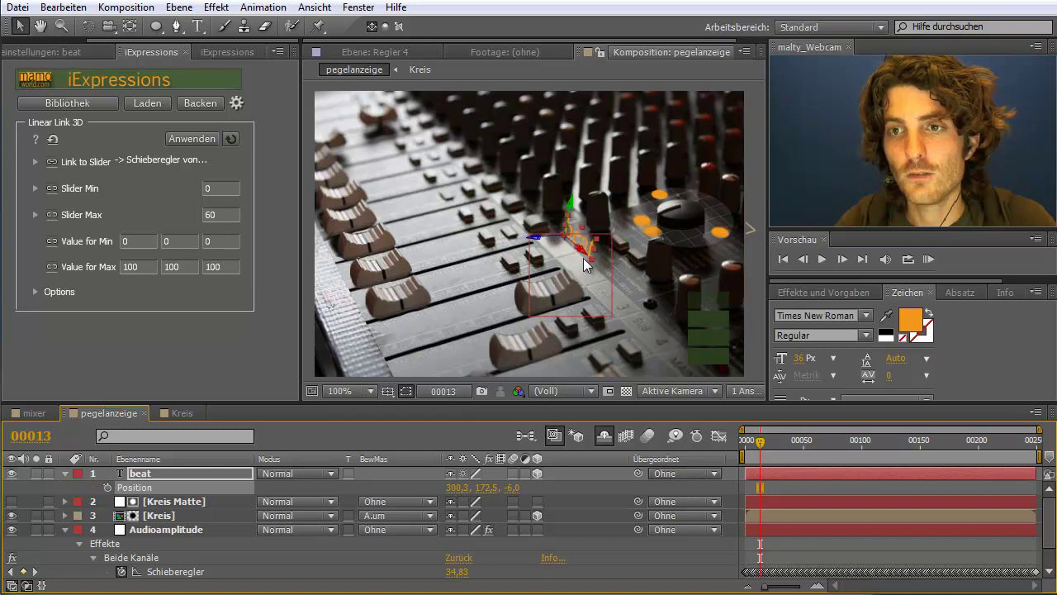
{"action": "left_click_drag", "start_coordinate": [584, 254], "coordinate": [581, 250]}
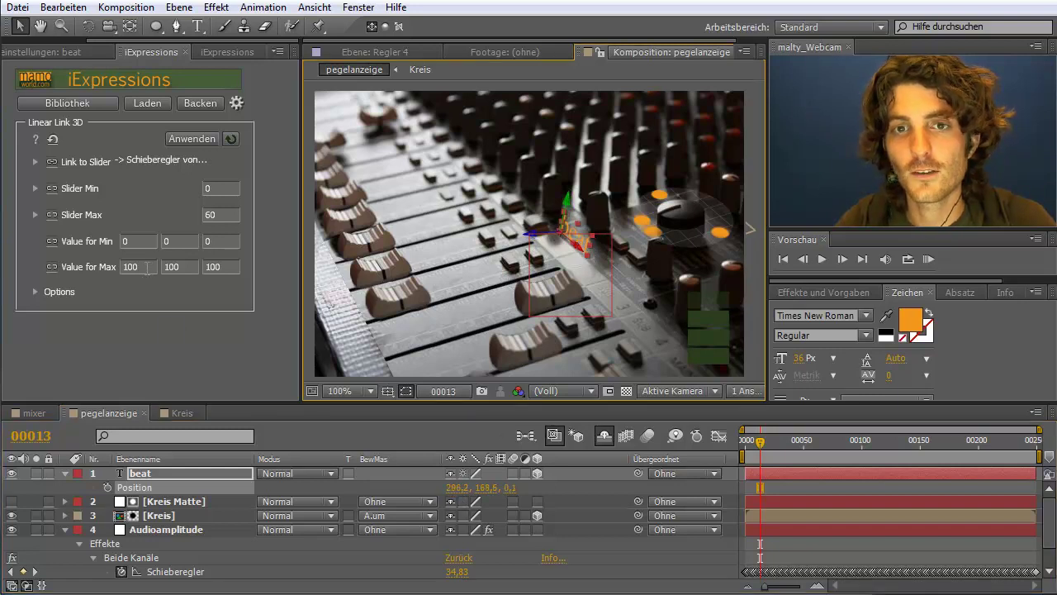
{"action": "left_click", "coordinate": [125, 240]}
{"action": "type", "text": "2"}
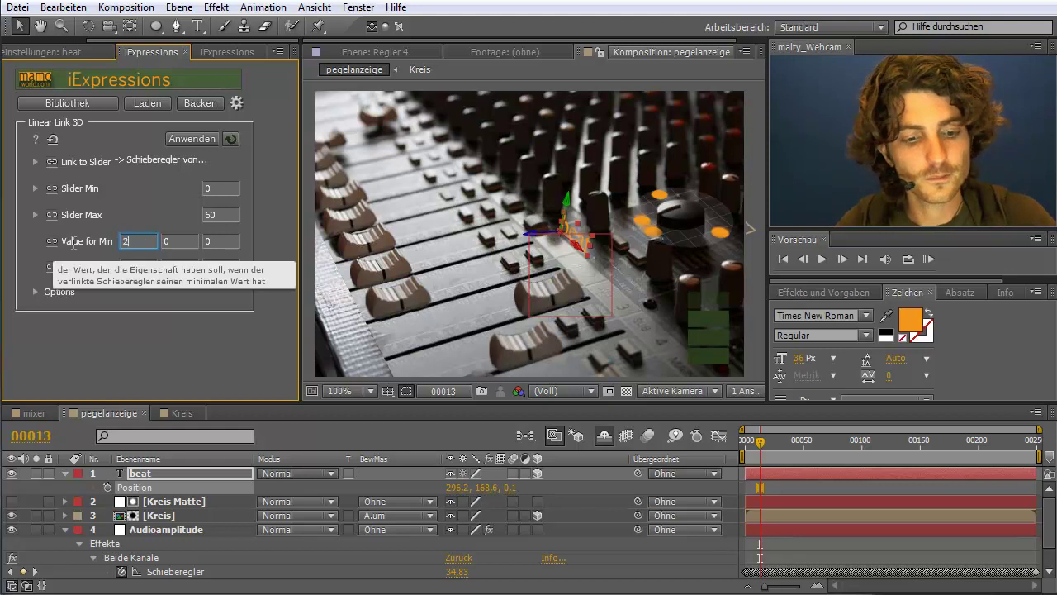
{"action": "type", "text": "96"}
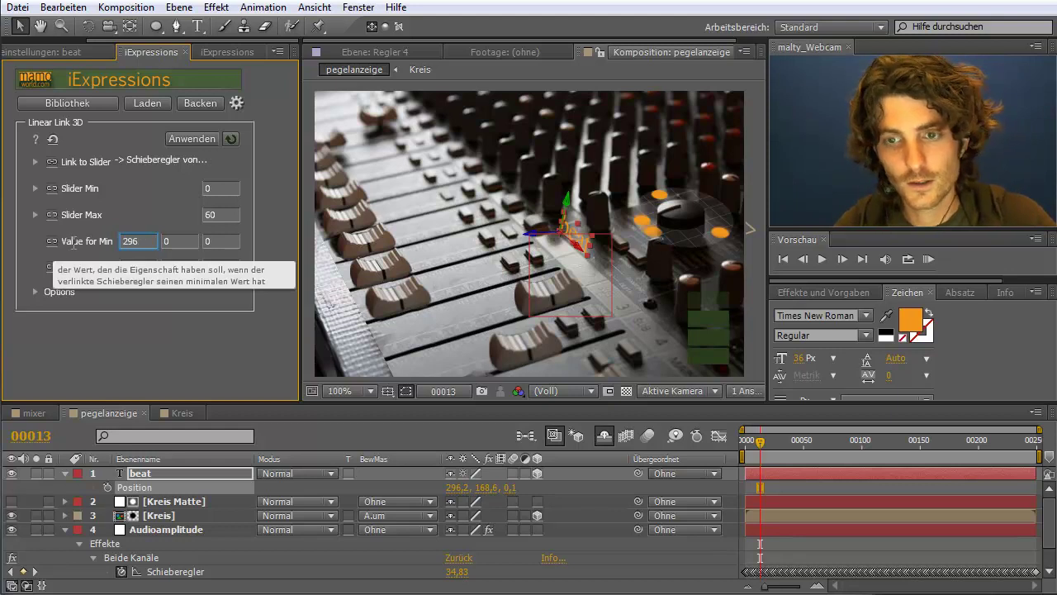
{"action": "type", "text": ",2"}
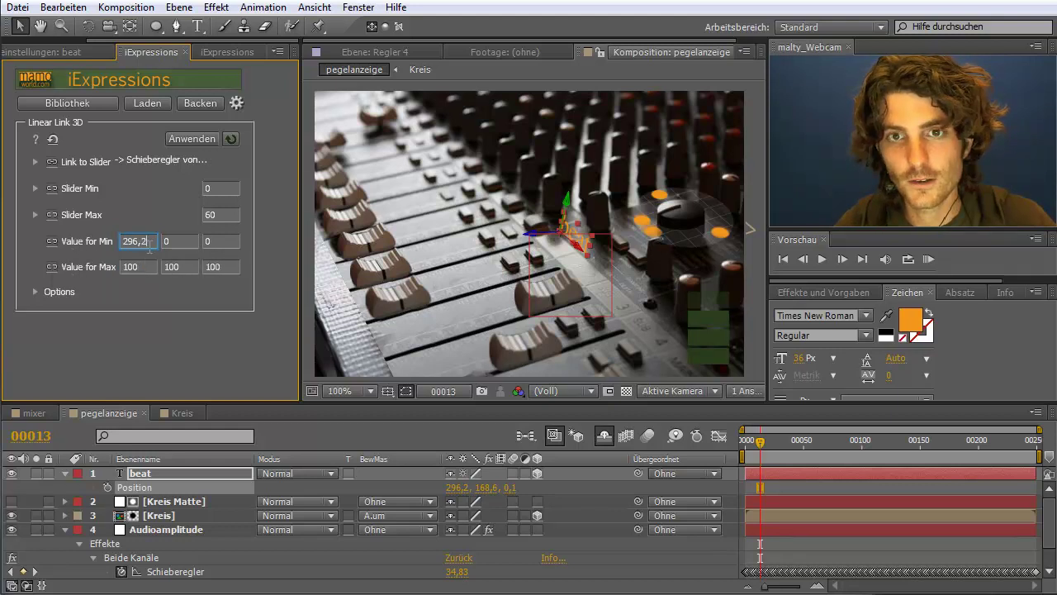
{"action": "type", "text": "1"}
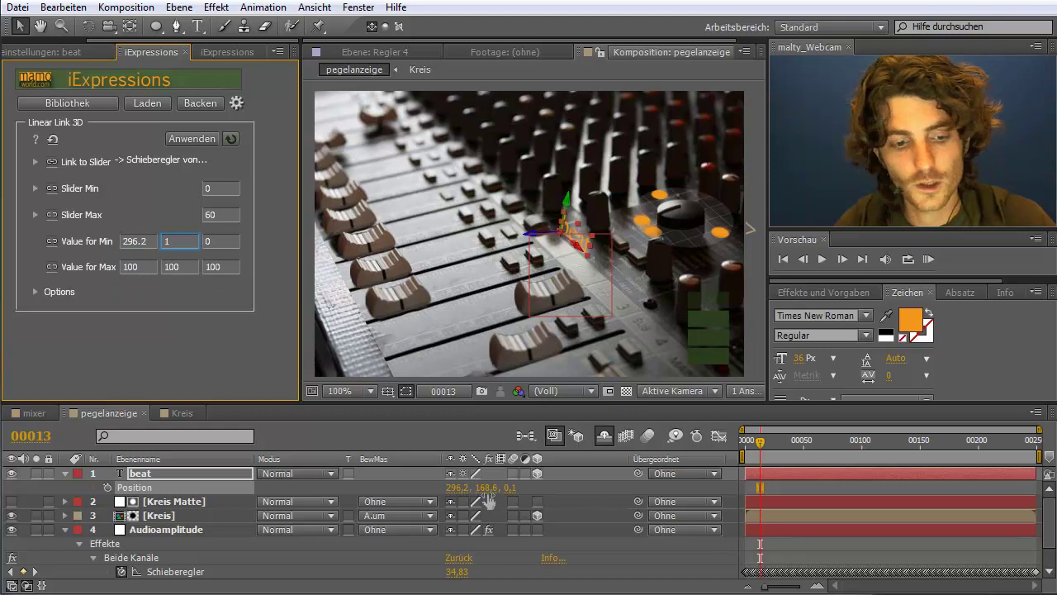
{"action": "type", "text": "68,"}
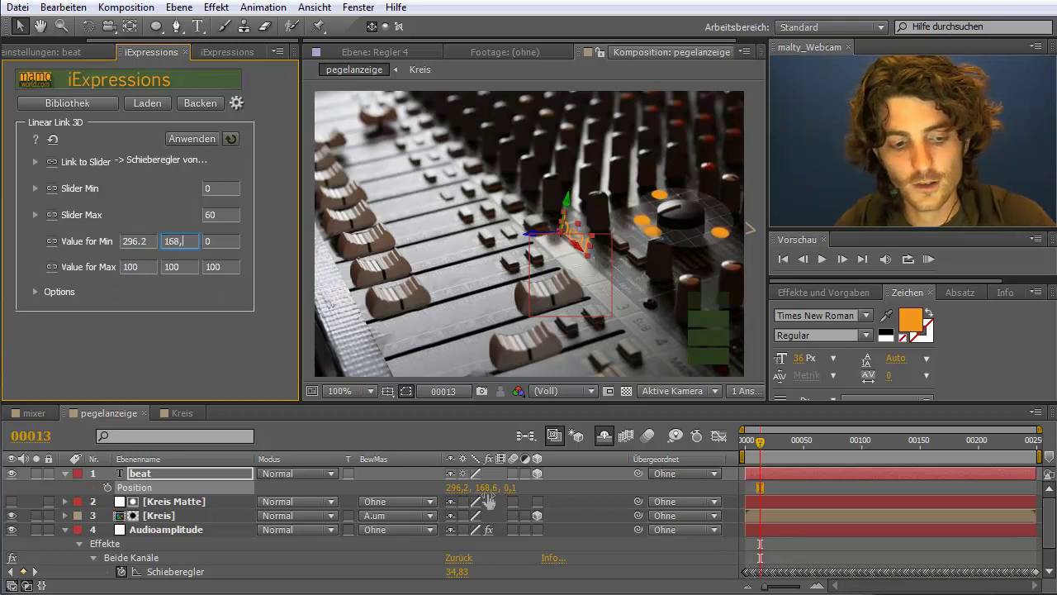
{"action": "type", "text": "6"}
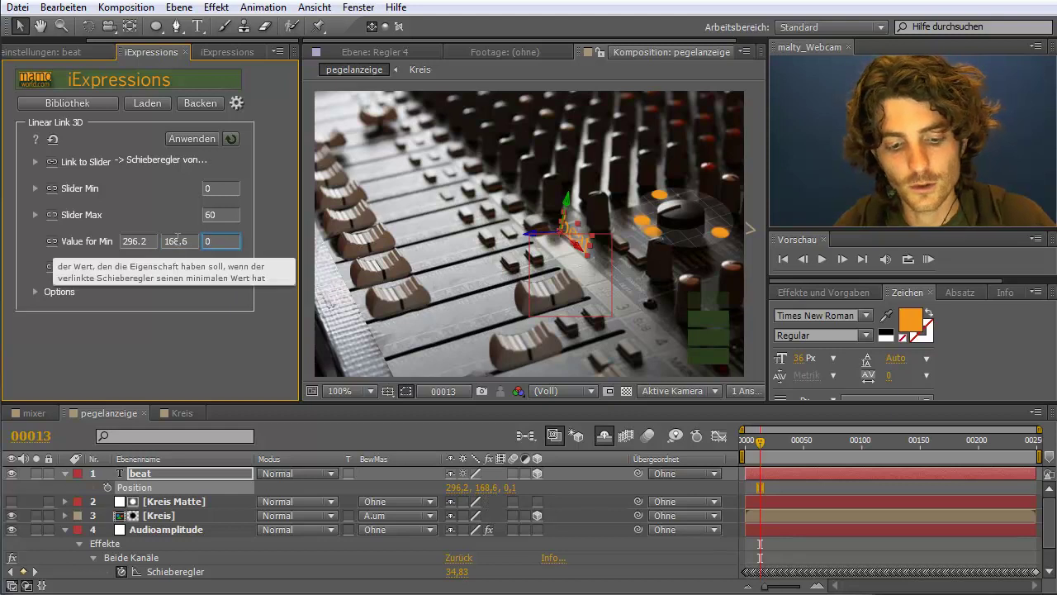
{"action": "type", "text": "1"}
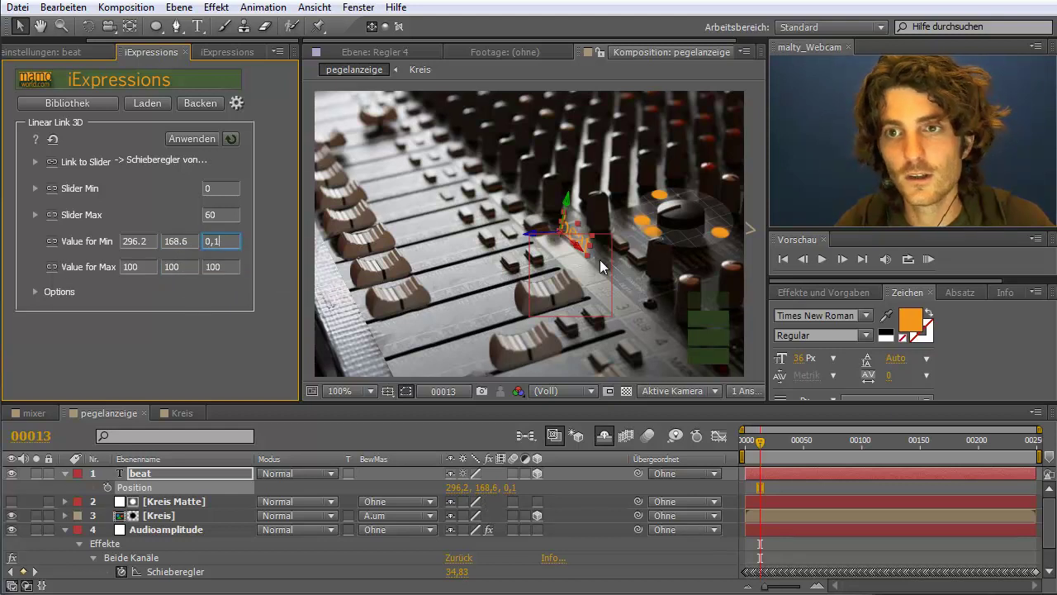
Step: Set the maximum Position to 322.1, 193.2, -38.5 and apply the link to the beat layer
{"action": "mouse_move", "coordinate": [584, 253]}
{"action": "left_mouse_down"}
{"action": "mouse_move", "coordinate": [624, 285]}
{"action": "mouse_move", "coordinate": [614, 278]}
{"action": "left_mouse_up"}
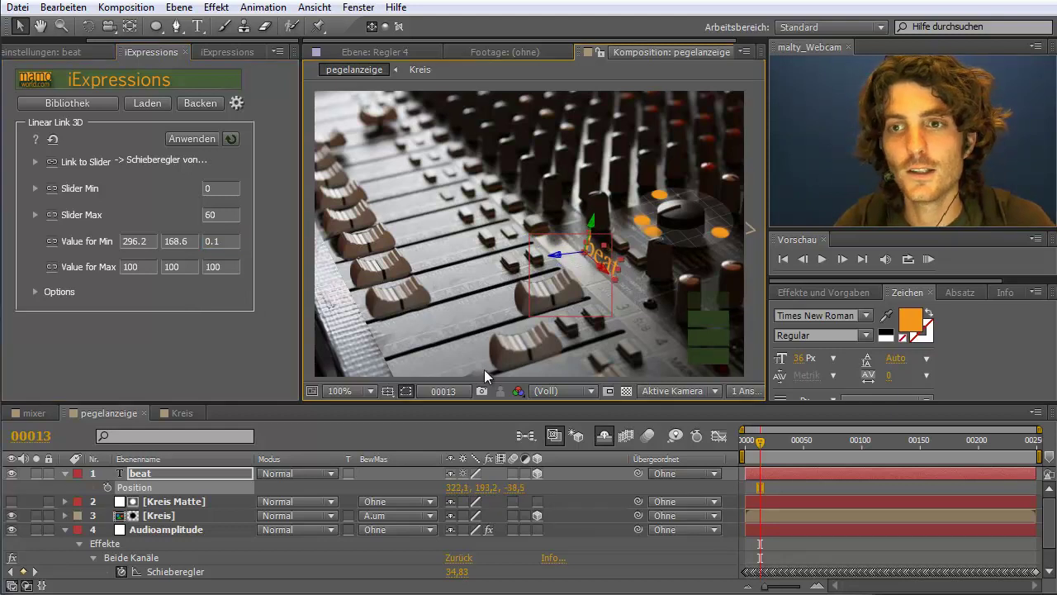
{"action": "left_click", "coordinate": [144, 265]}
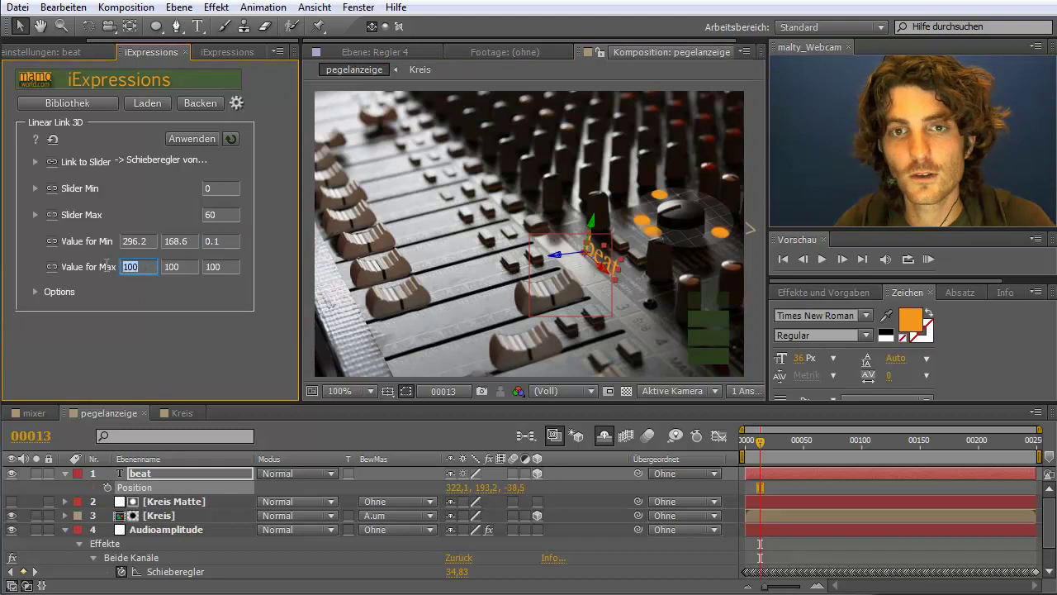
{"action": "type", "text": "3"}
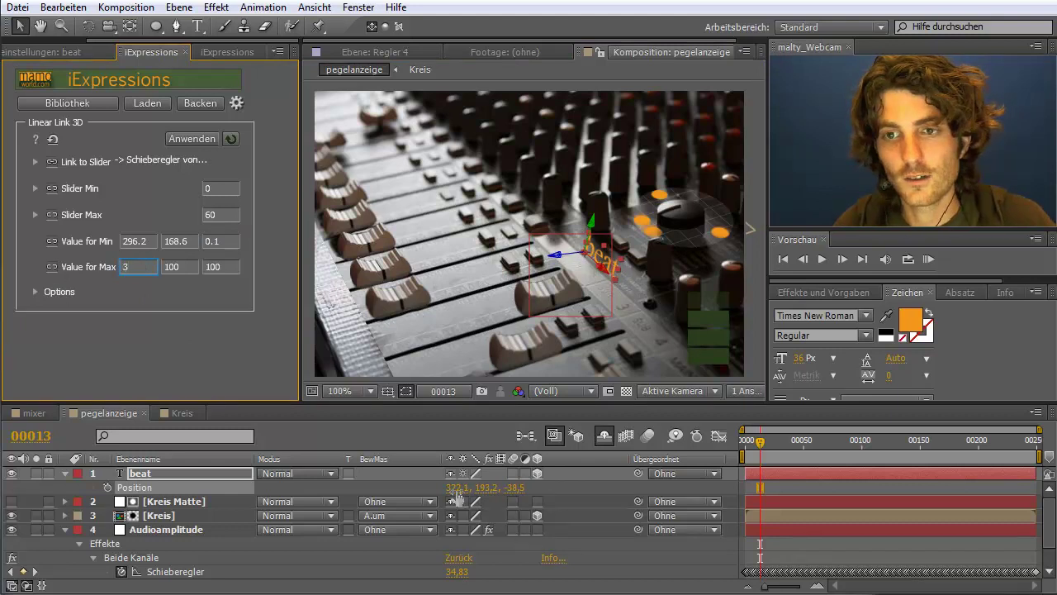
{"action": "type", "text": "22,"}
{"action": "type", "text": "1"}
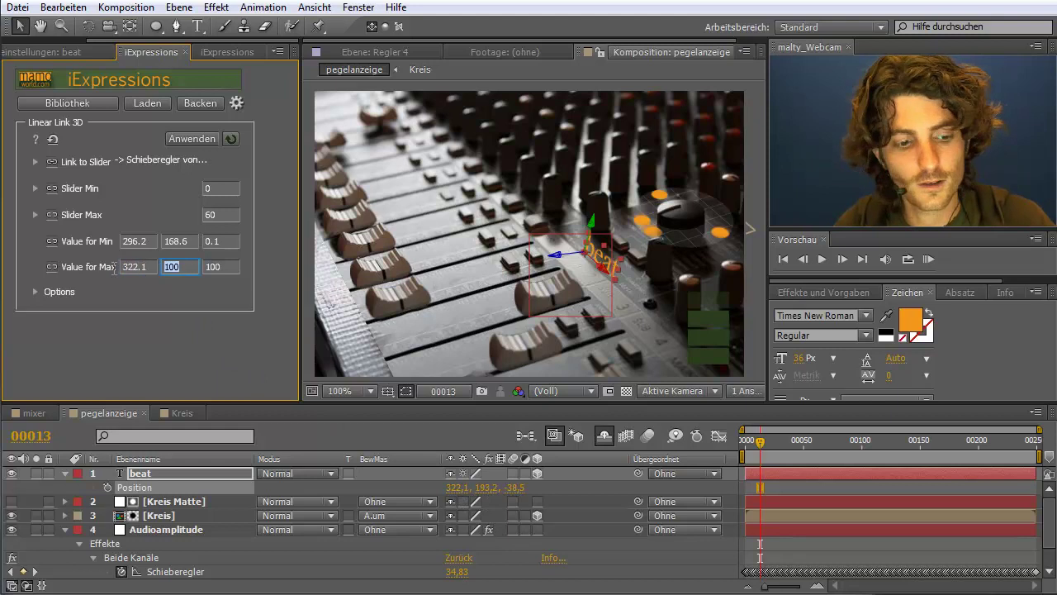
{"action": "type", "text": "193"}
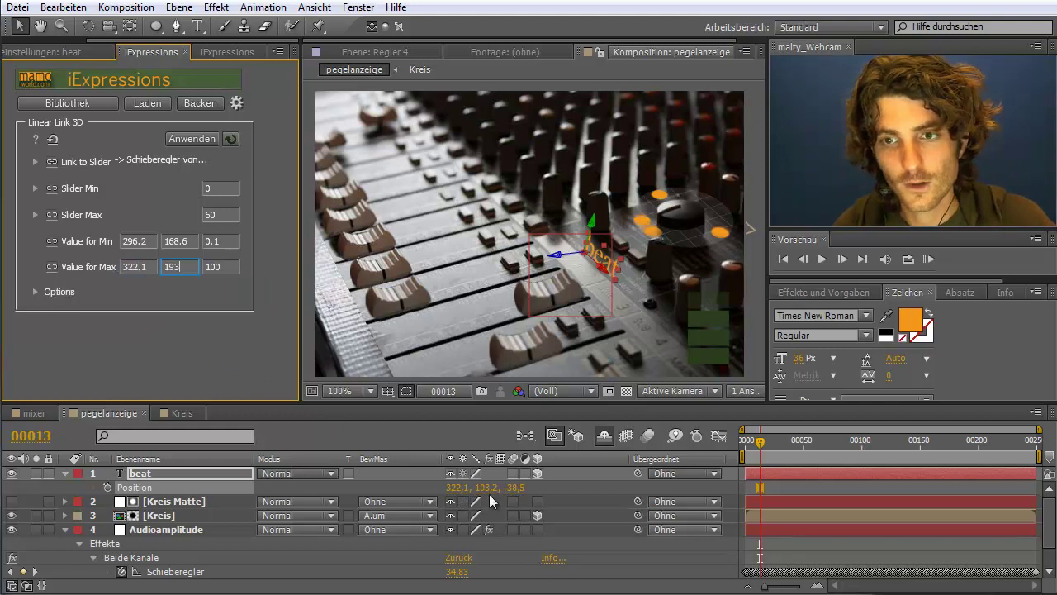
{"action": "type", "text": ",2"}
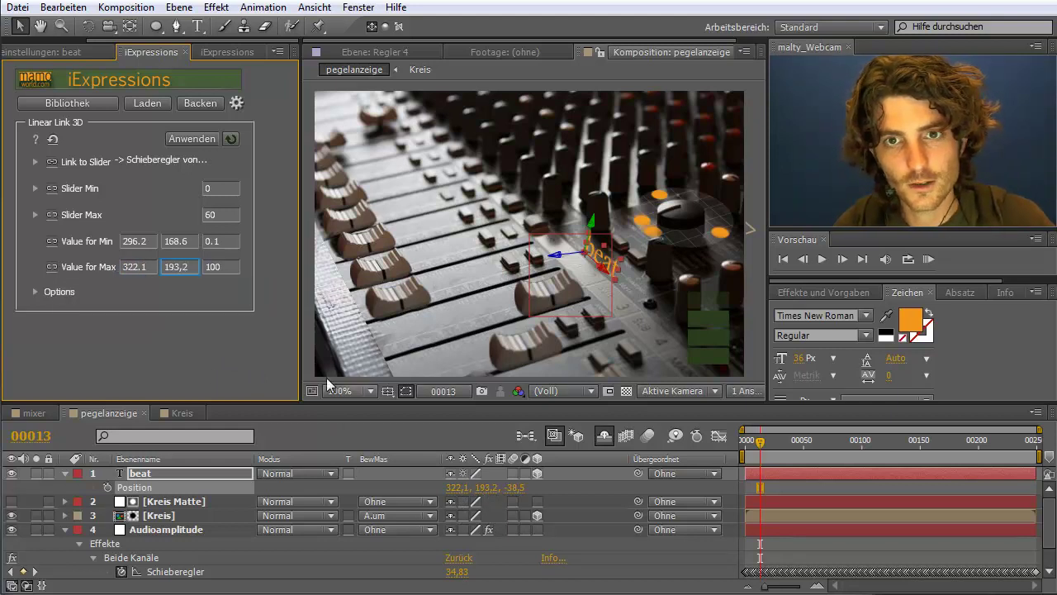
{"action": "key", "text": "Tab"}
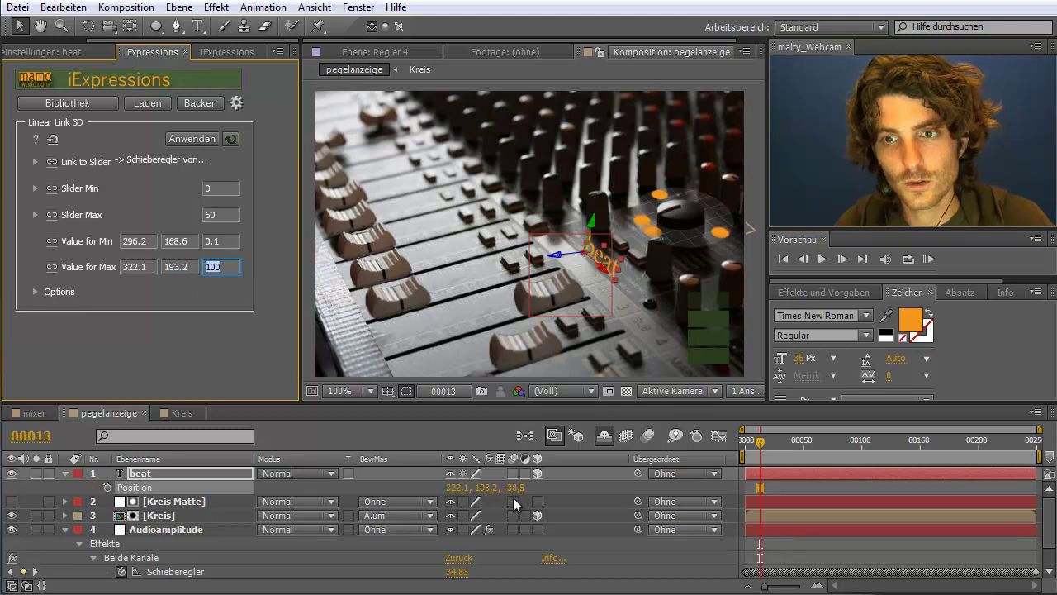
{"action": "type", "text": "-38"}
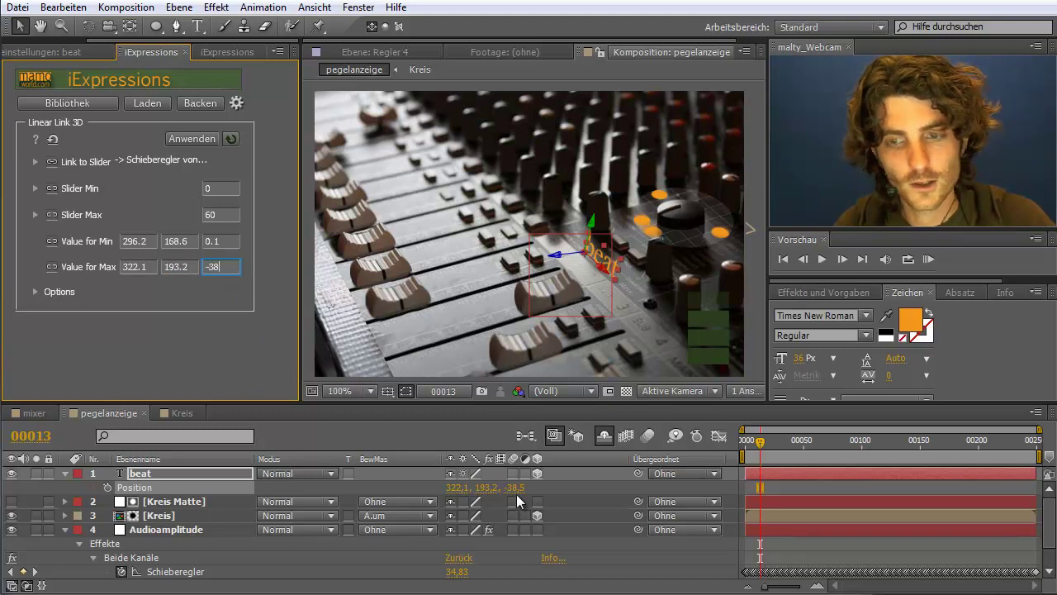
{"action": "type", "text": ","}
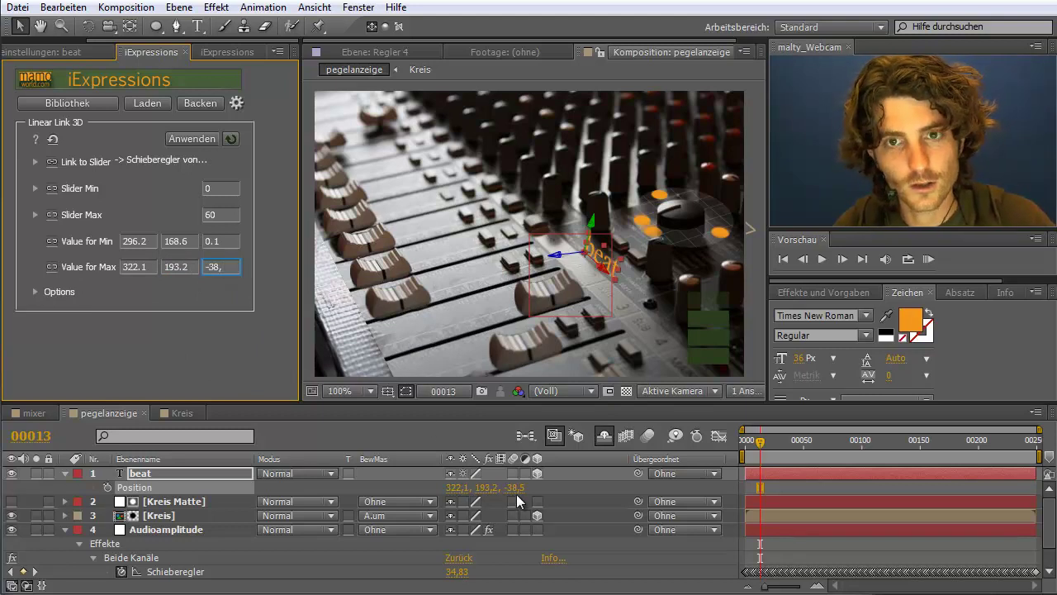
{"action": "type", "text": "5"}
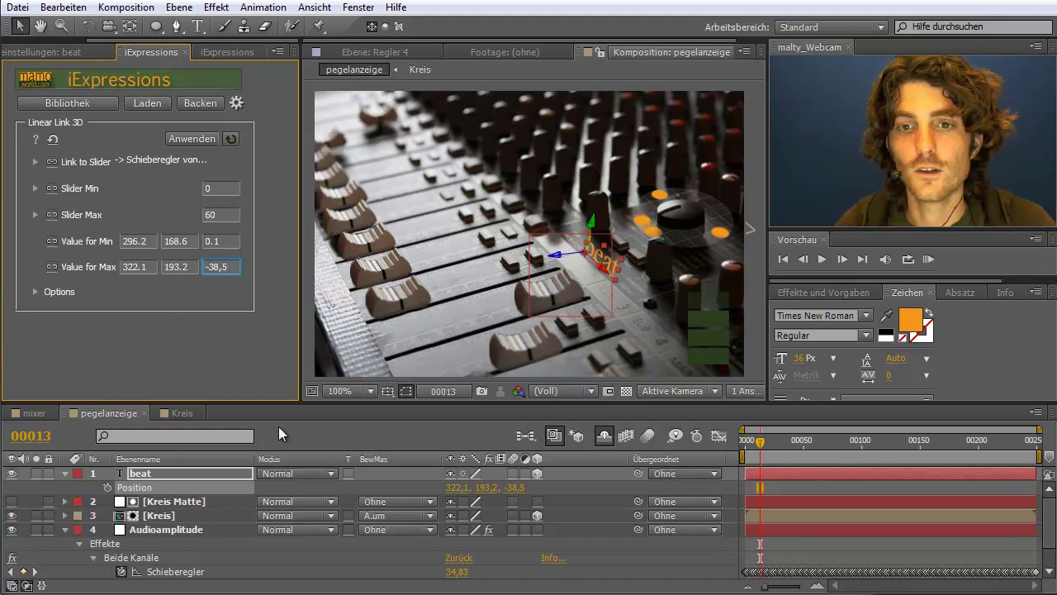
{"action": "left_click", "coordinate": [137, 491]}
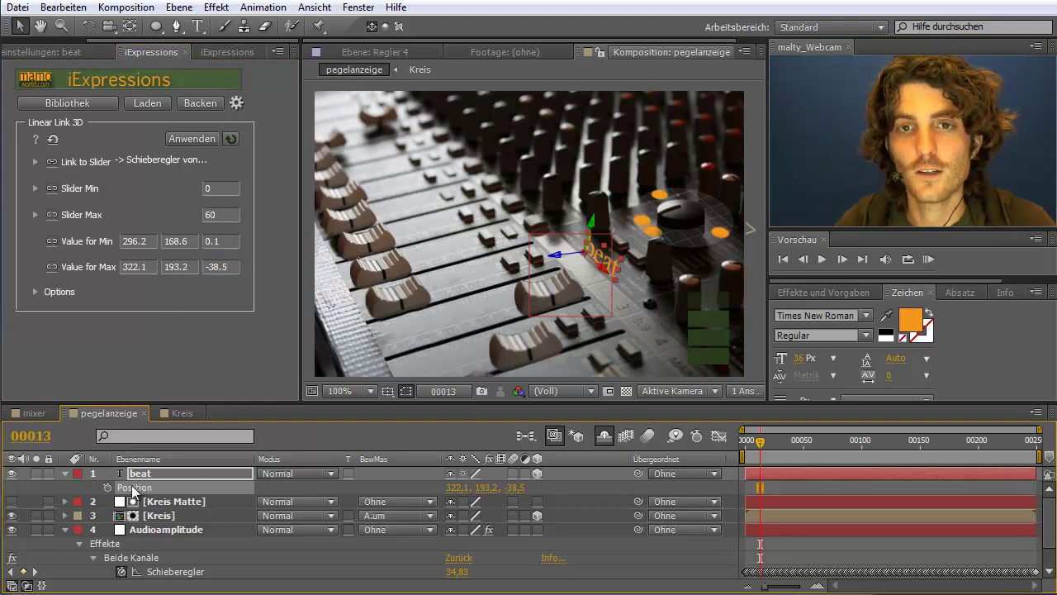
{"action": "left_click", "coordinate": [188, 138]}
Step: Turn off motion blur for the circles in the Kreis composition
{"action": "left_click", "coordinate": [928, 259]}
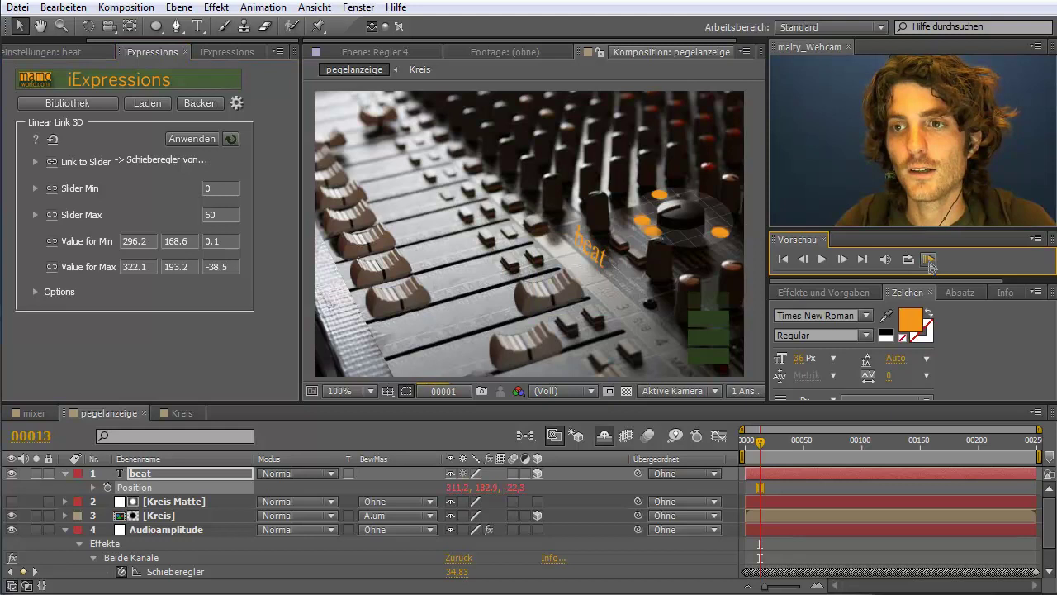
{"action": "left_click", "coordinate": [181, 413]}
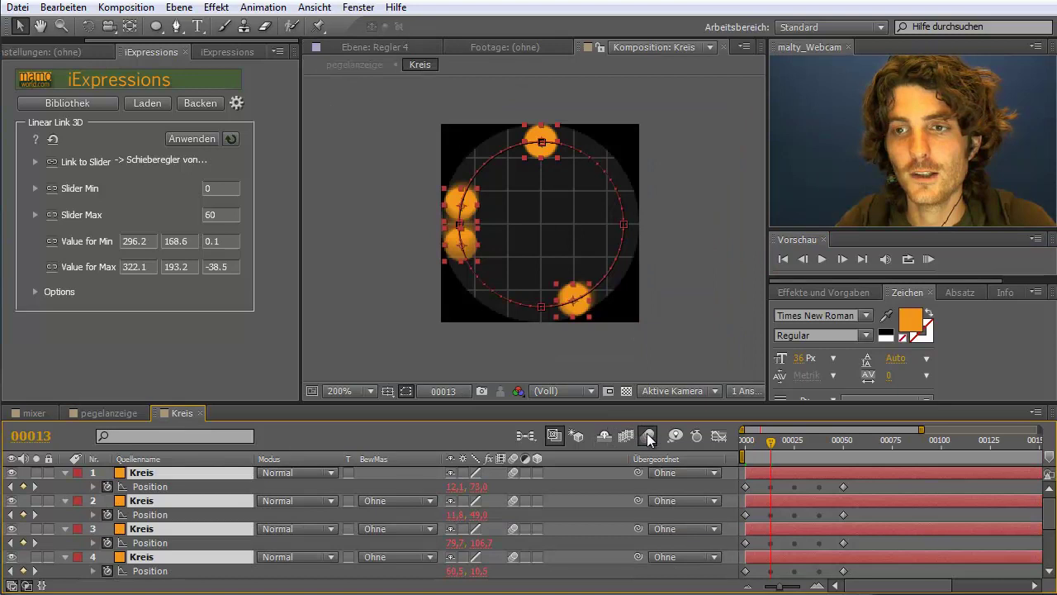
{"action": "left_click", "coordinate": [649, 437]}
Step: Preview pegelanzeige to watch the beat text move with the audio
{"action": "left_click", "coordinate": [103, 414]}
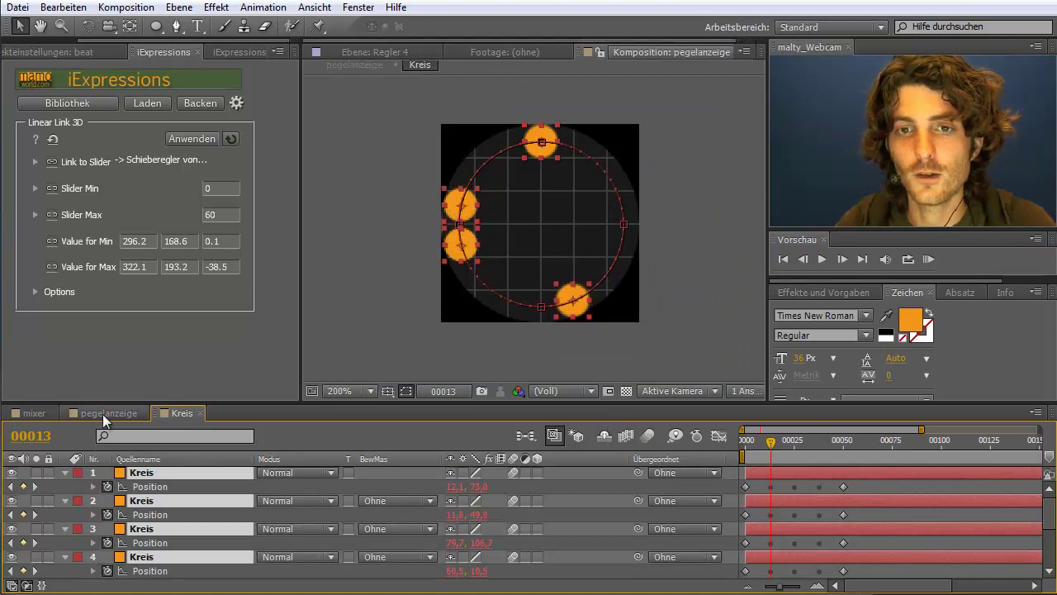
{"action": "left_click", "coordinate": [921, 259]}
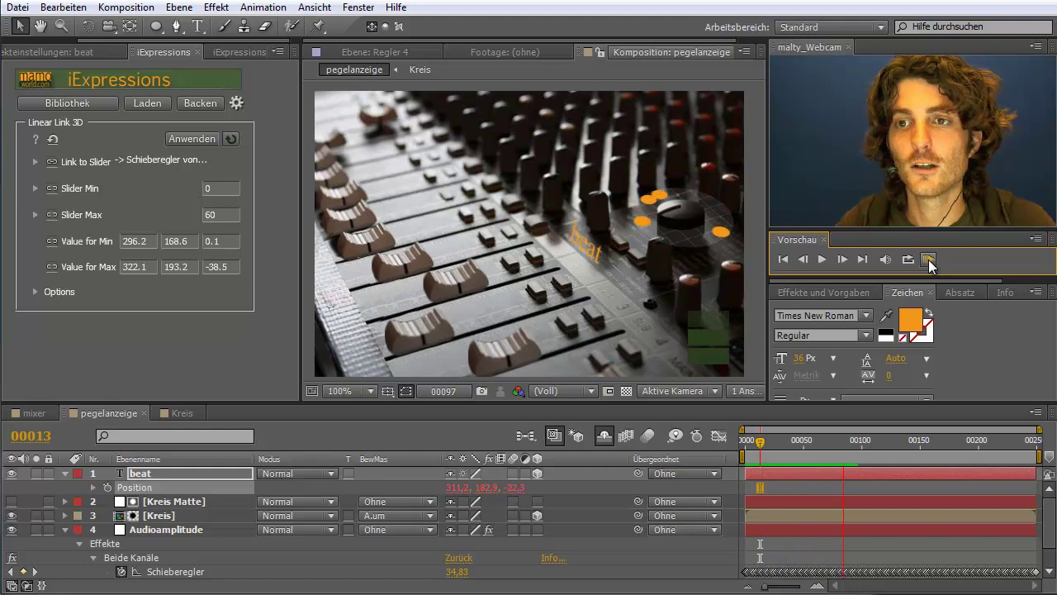
{"action": "left_click", "coordinate": [928, 259]}
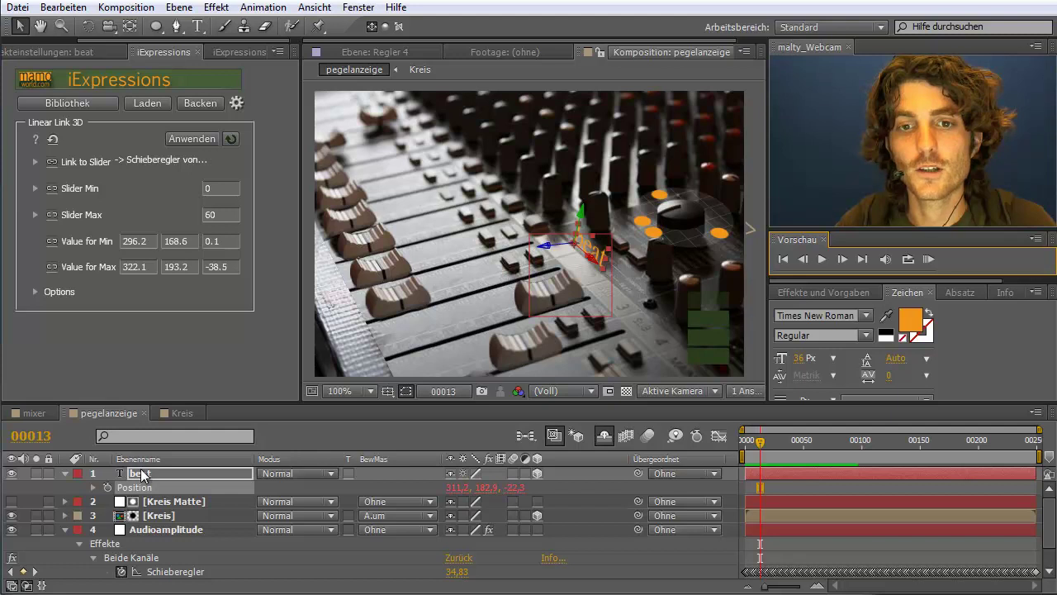
Step: Select the beat layer's Source Text property and open the iExpressions library
{"action": "key", "text": "Return"}
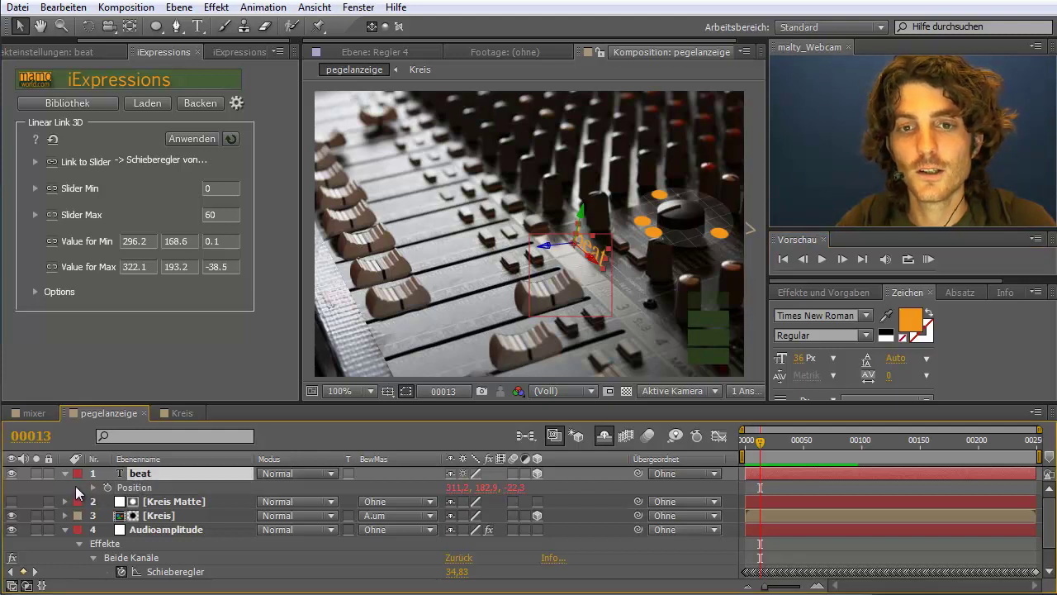
{"action": "left_click", "coordinate": [65, 472]}
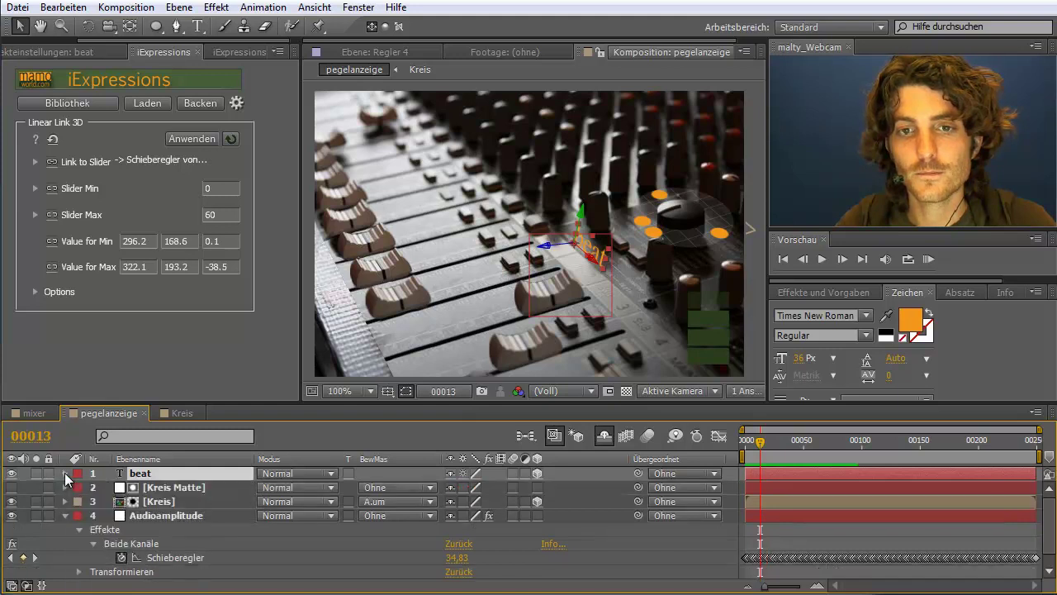
{"action": "left_click", "coordinate": [65, 472]}
{"action": "left_click", "coordinate": [80, 487]}
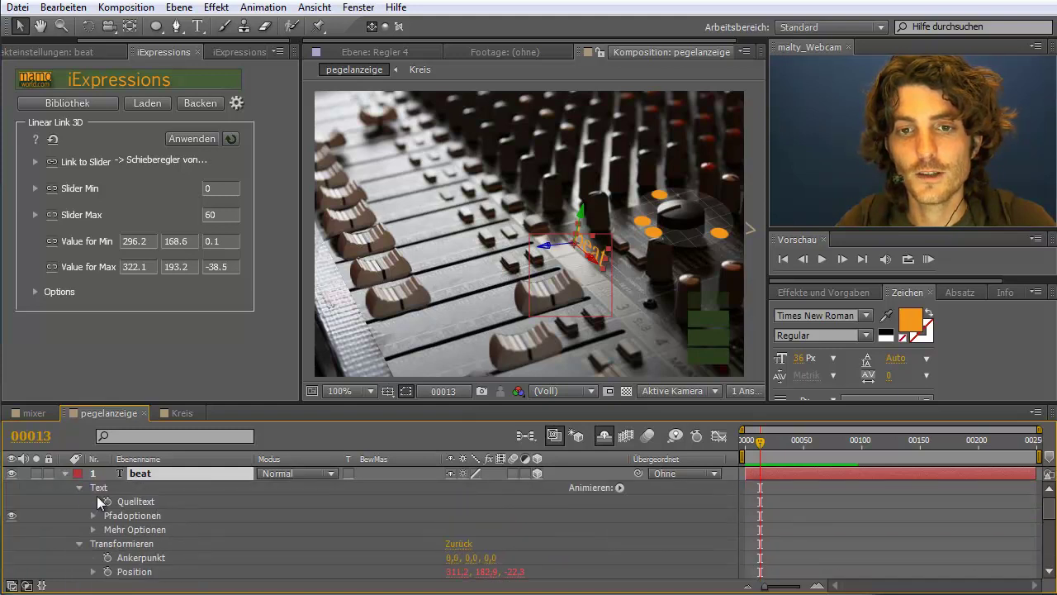
{"action": "left_click", "coordinate": [133, 501]}
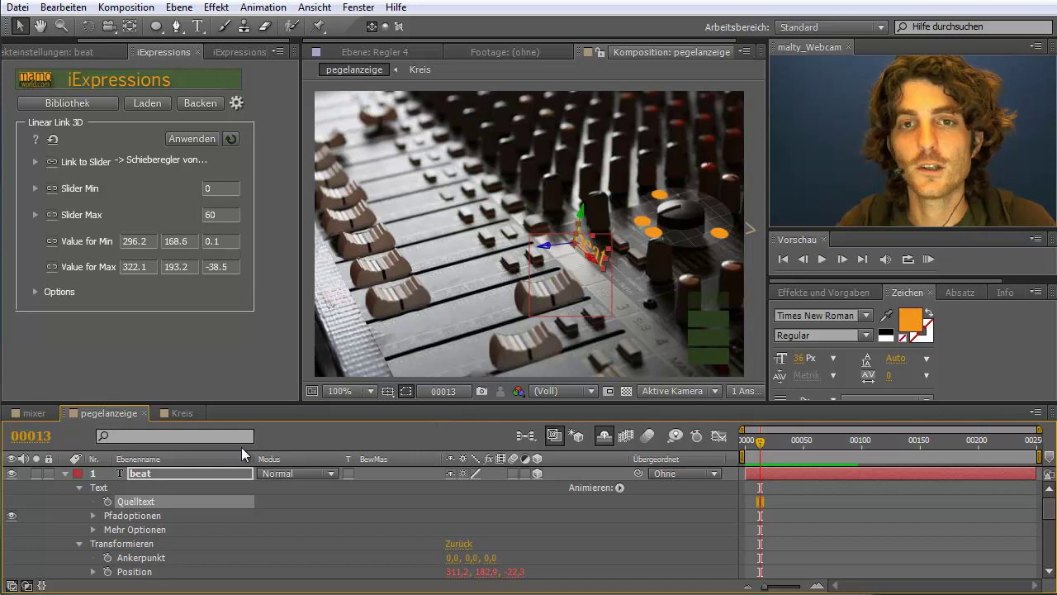
{"action": "left_click", "coordinate": [77, 104]}
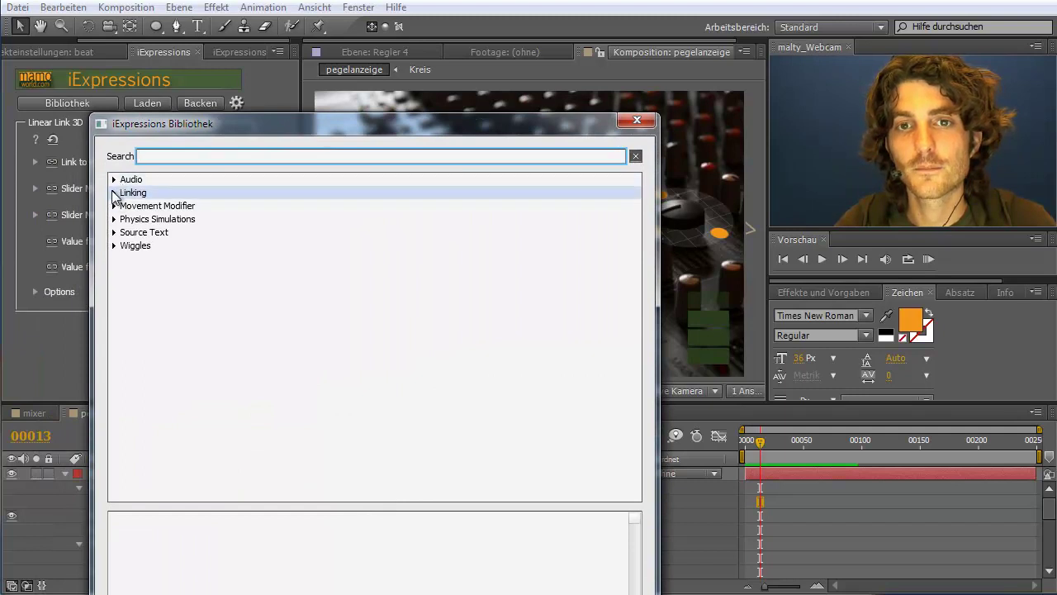
Step: Load the Change on Beat Text preset from the Audio category
{"action": "left_click", "coordinate": [114, 179]}
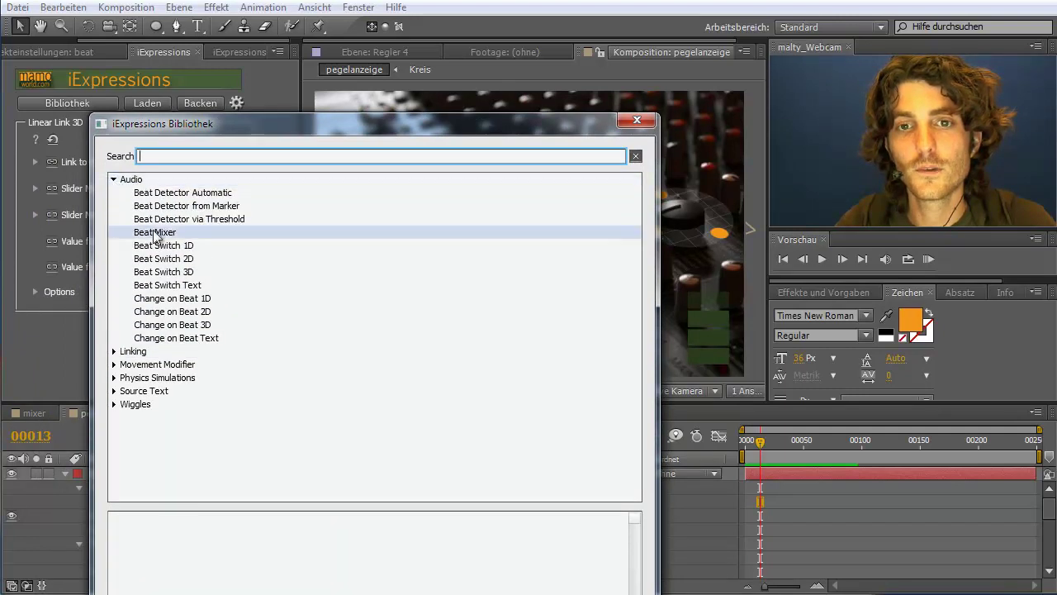
{"action": "left_click", "coordinate": [191, 339]}
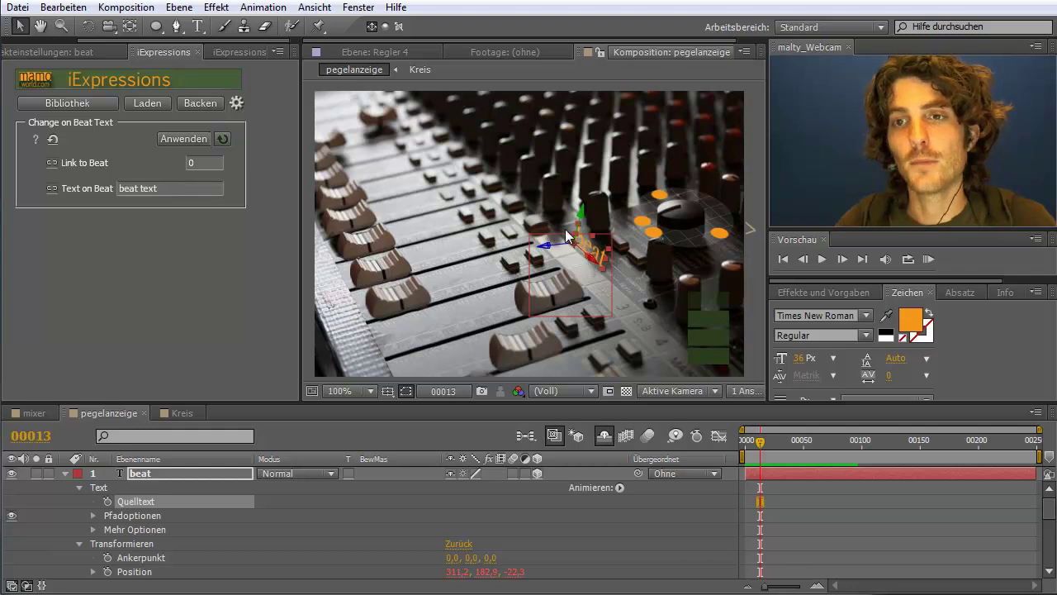
Step: Set Text on Beat to 'detection' and switch to the mixer composition
{"action": "left_click", "coordinate": [170, 189]}
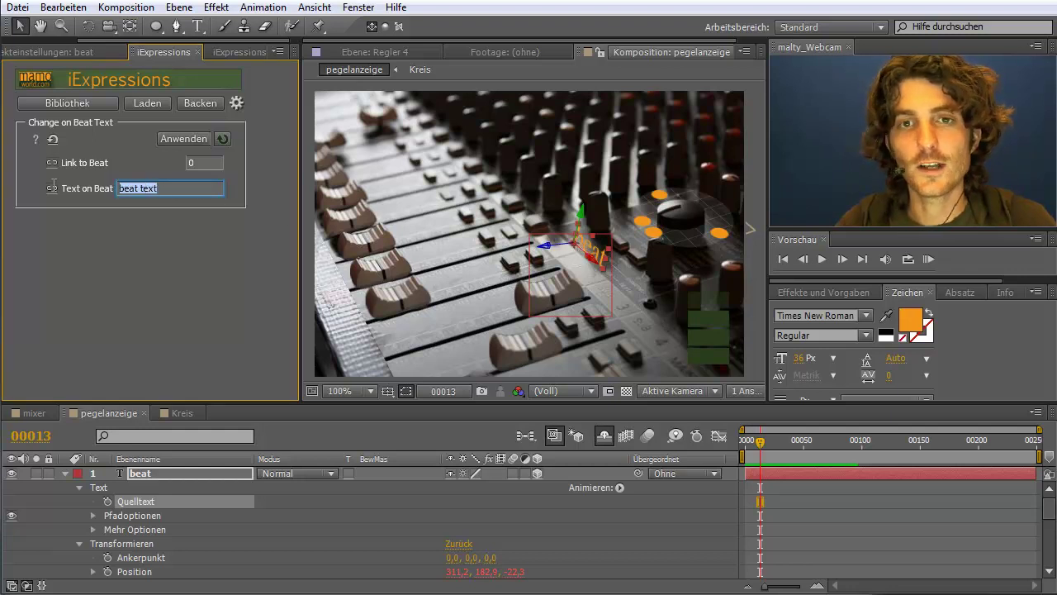
{"action": "type", "text": "detection"}
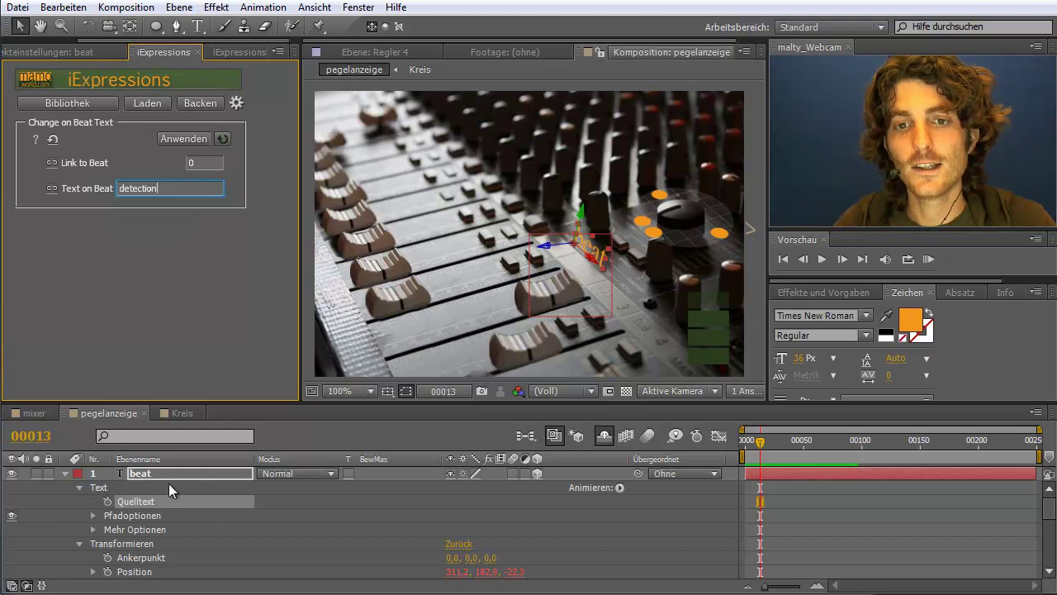
{"action": "left_click", "coordinate": [183, 500]}
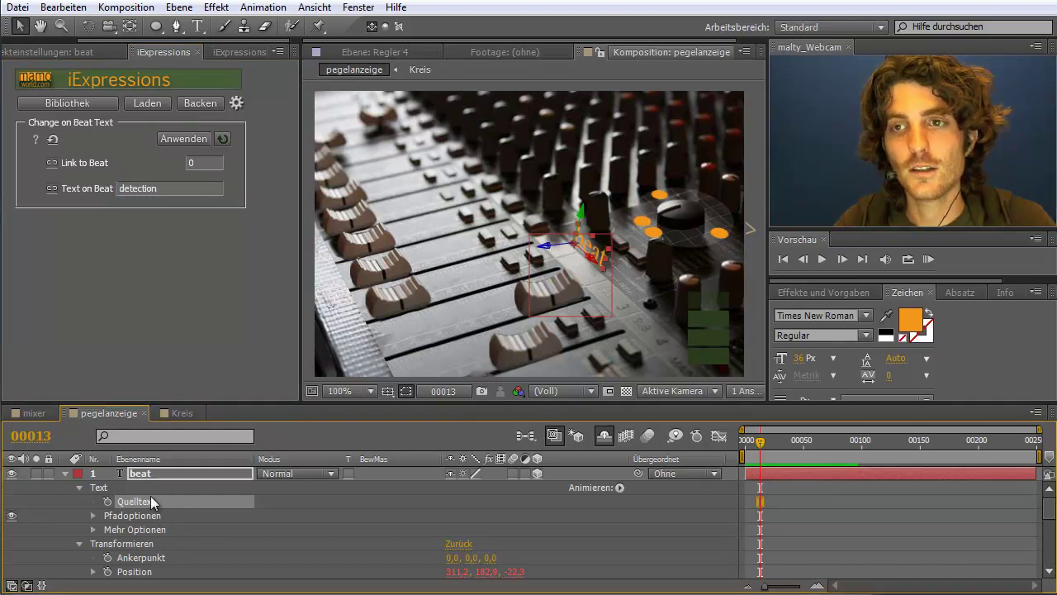
{"action": "left_click", "coordinate": [42, 415]}
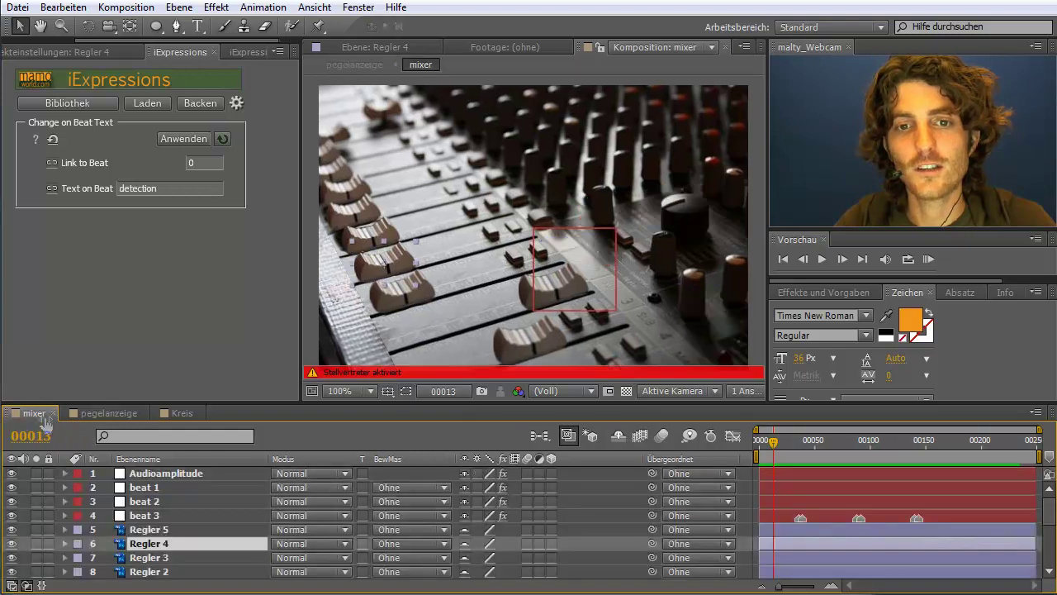
Step: Link Link to Beat to beat 3's Schieberegler slider in the mixer composition
{"action": "left_click", "coordinate": [145, 490]}
{"action": "left_click", "coordinate": [150, 502]}
{"action": "left_click", "coordinate": [149, 515]}
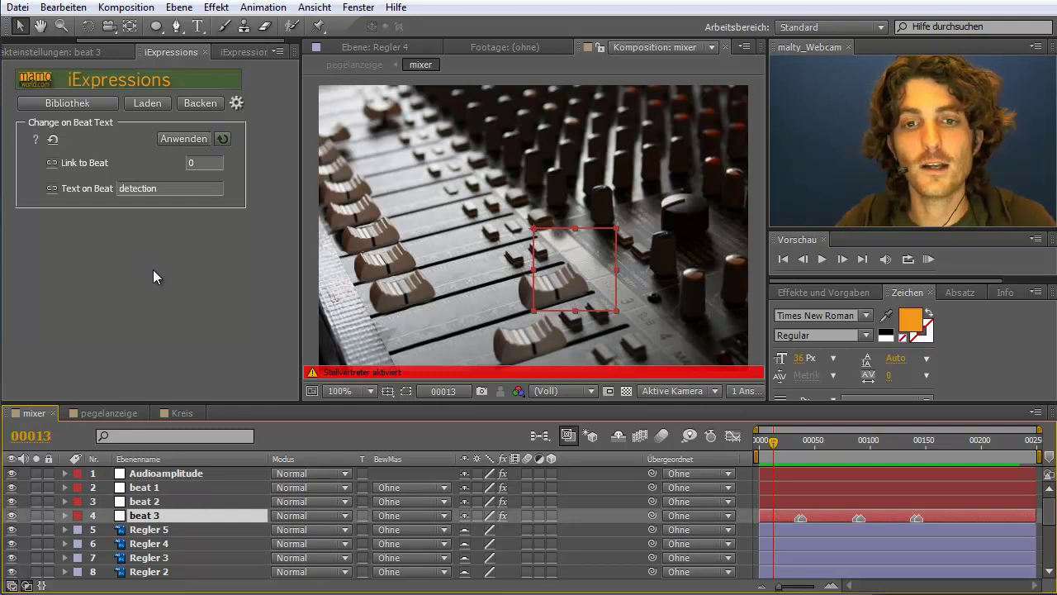
{"action": "left_click", "coordinate": [64, 515]}
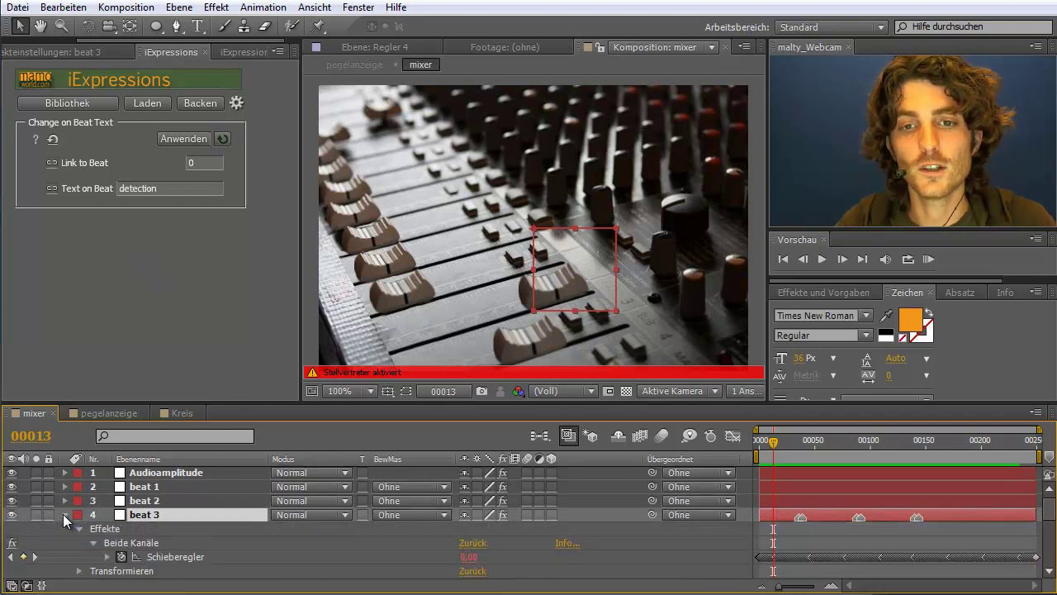
{"action": "scroll", "coordinate": [153, 521], "scroll_direction": "down", "scroll_amount": 1}
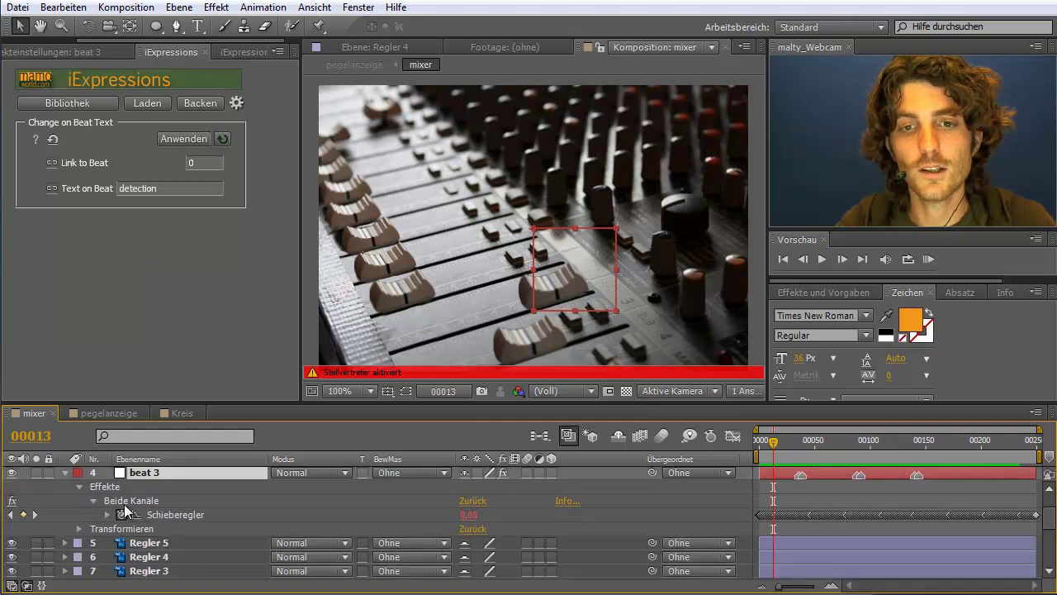
{"action": "left_click", "coordinate": [176, 516]}
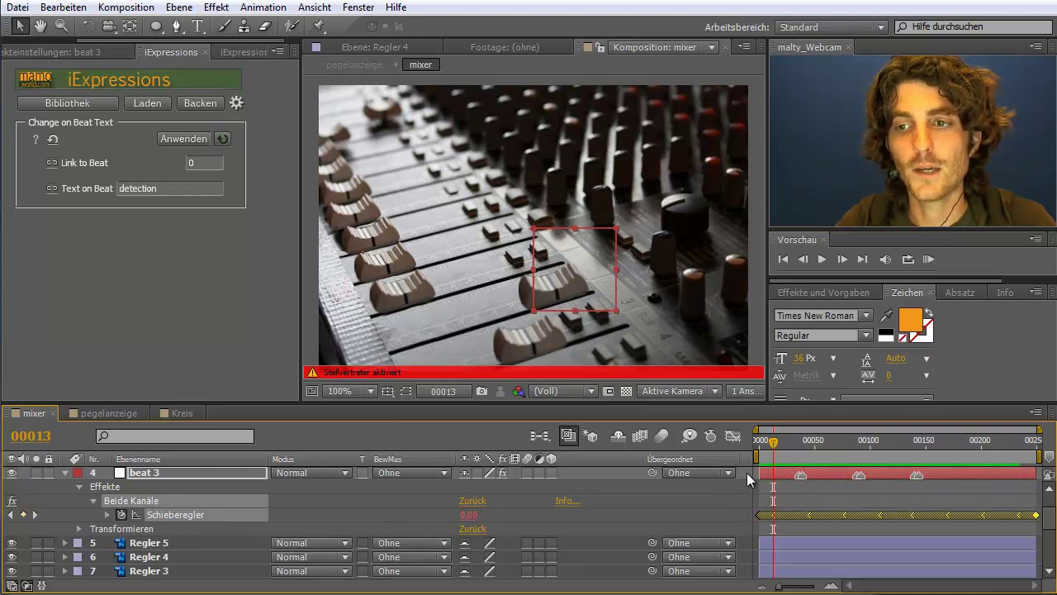
{"action": "left_click_drag", "start_coordinate": [776, 442], "coordinate": [803, 446]}
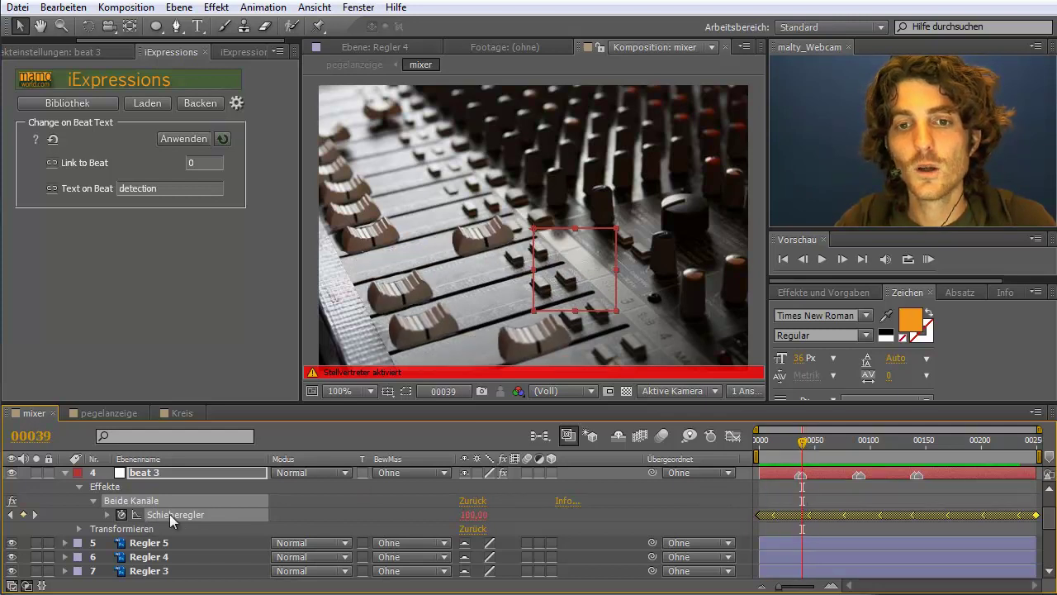
{"action": "left_click", "coordinate": [51, 162]}
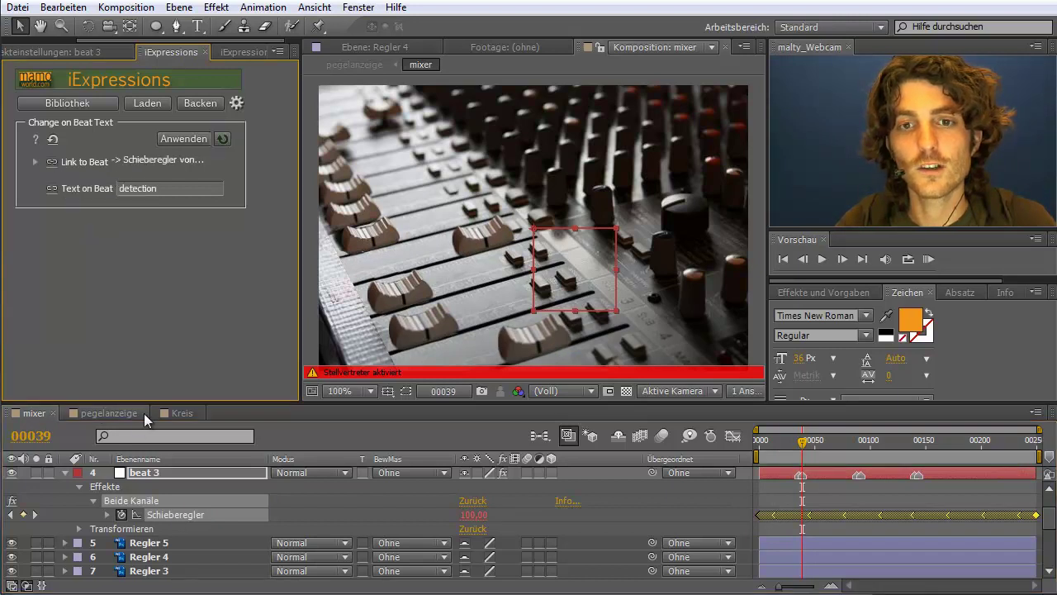
Step: Apply the expression in pegelanzeige and preview the text switching between 'beat' and 'detection'
{"action": "left_click", "coordinate": [112, 416]}
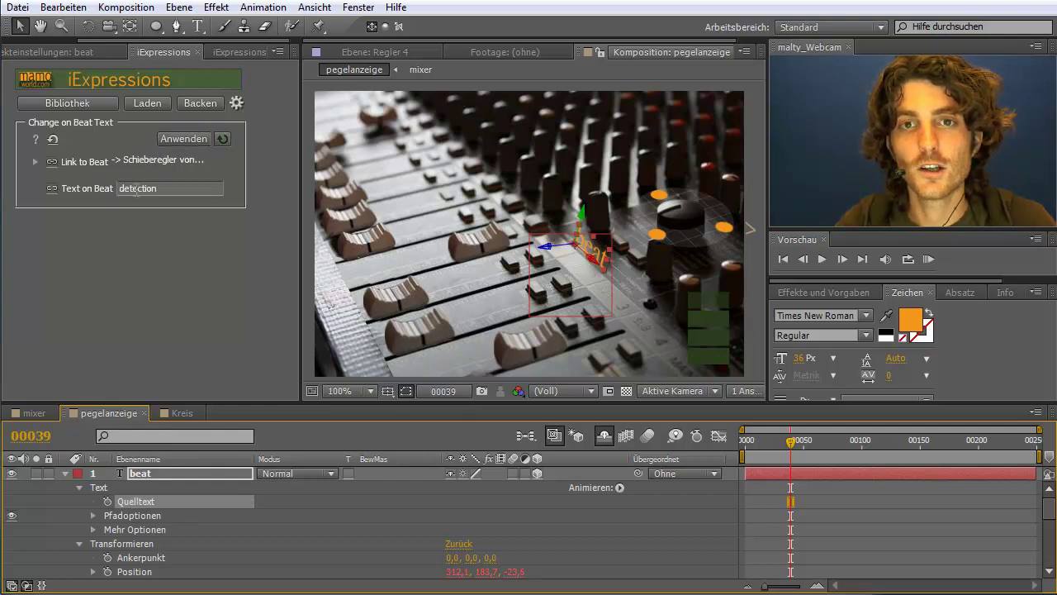
{"action": "left_click", "coordinate": [181, 136]}
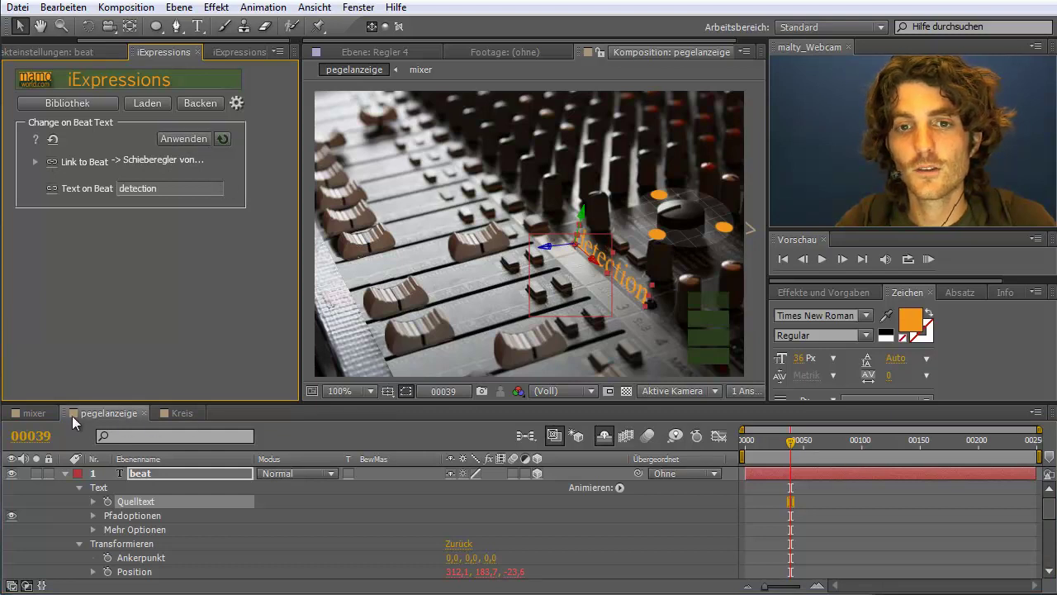
{"action": "left_click", "coordinate": [41, 413]}
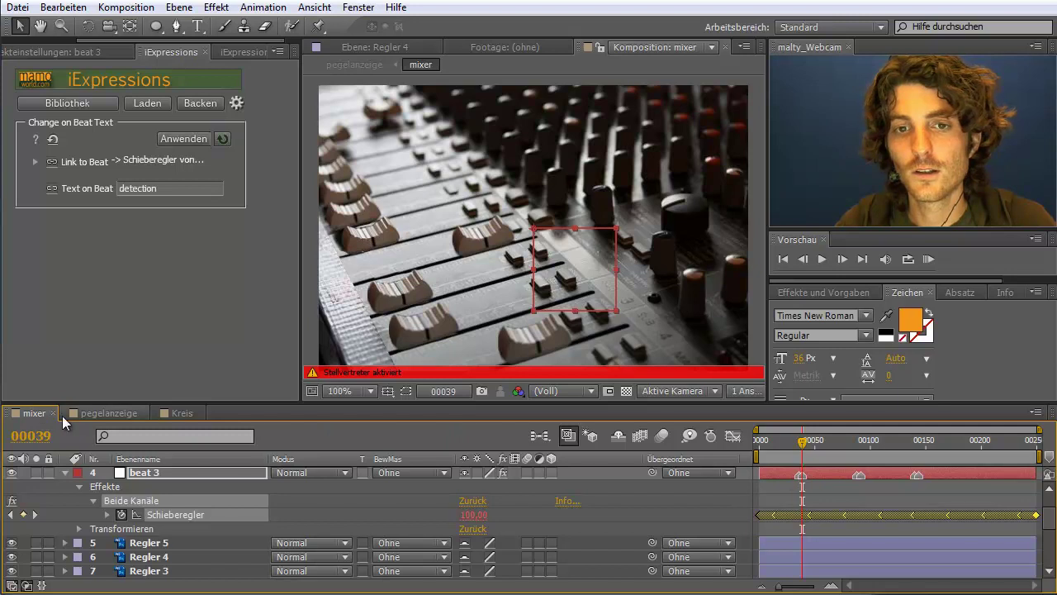
{"action": "left_click", "coordinate": [113, 413]}
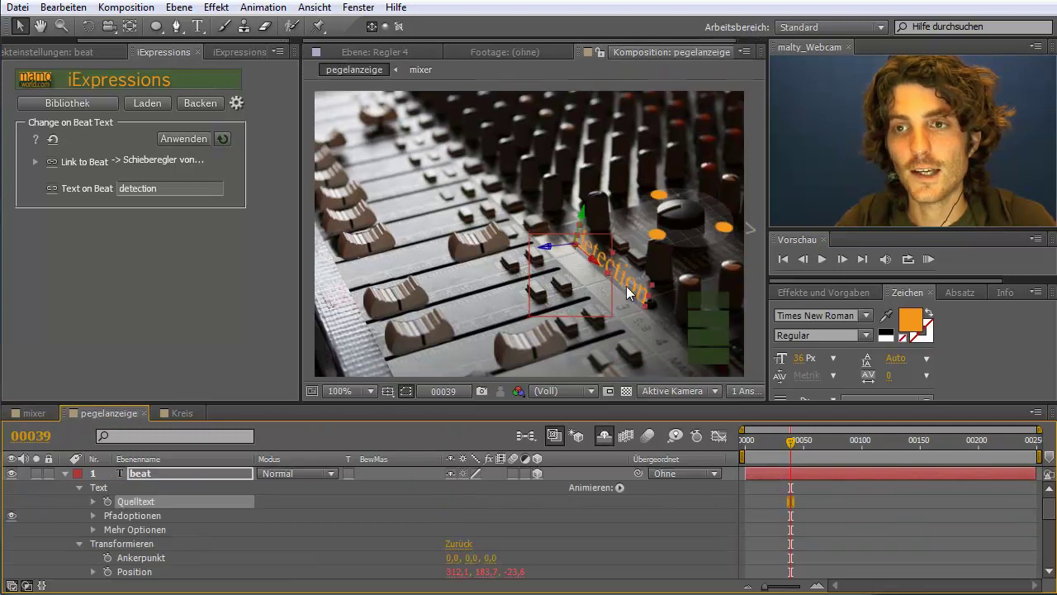
{"action": "left_click", "coordinate": [34, 413]}
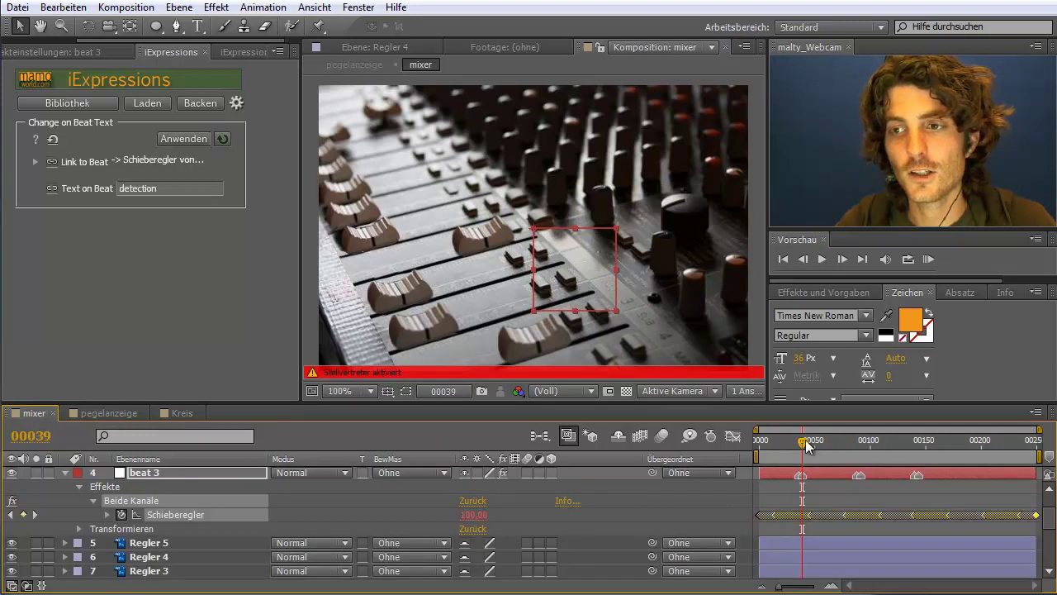
{"action": "left_click_drag", "start_coordinate": [793, 449], "coordinate": [787, 442]}
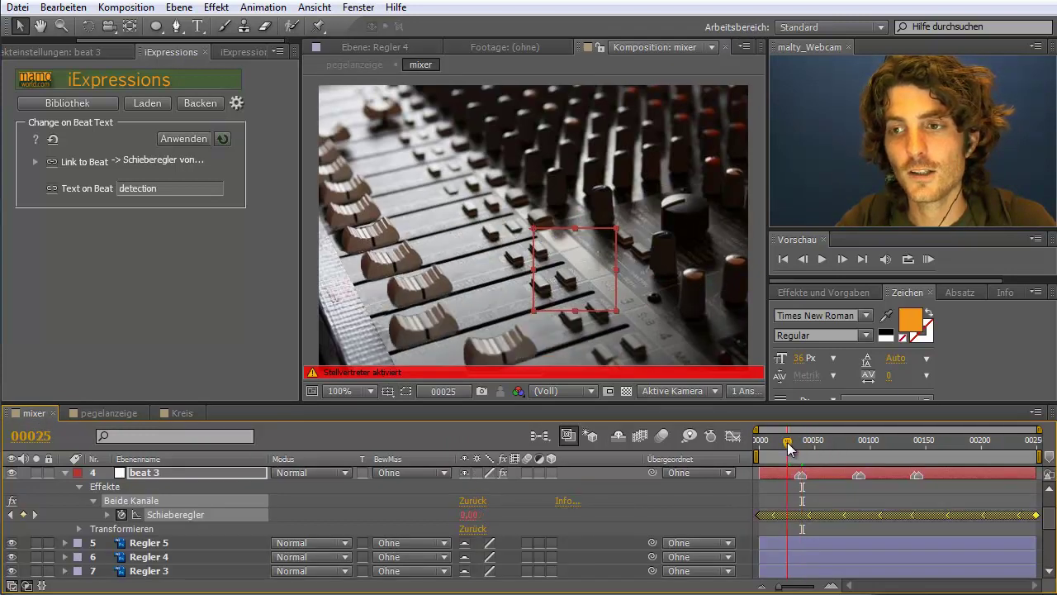
{"action": "left_click", "coordinate": [109, 413]}
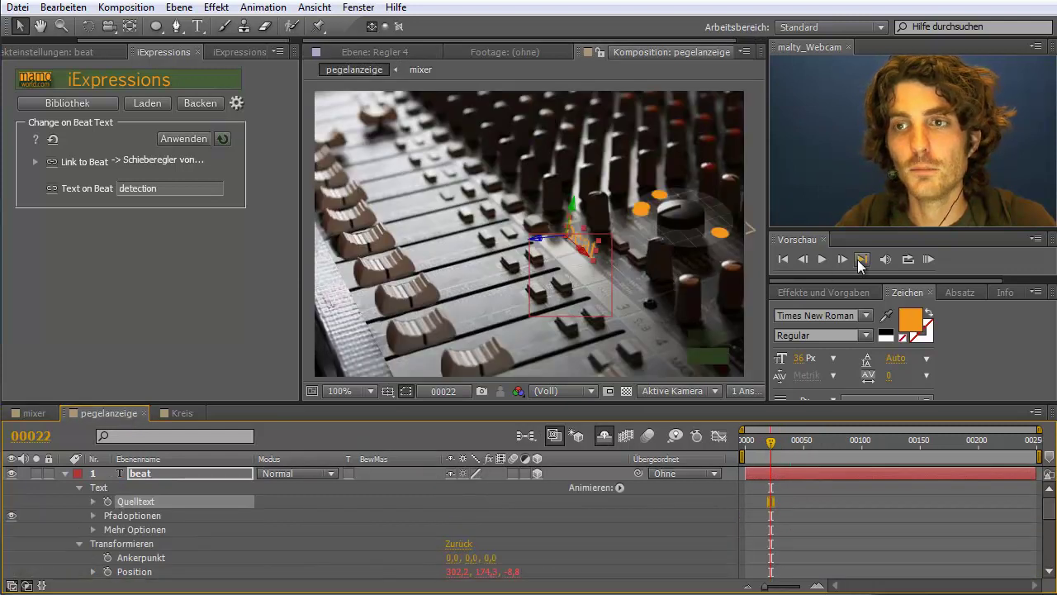
{"action": "left_click", "coordinate": [929, 260]}
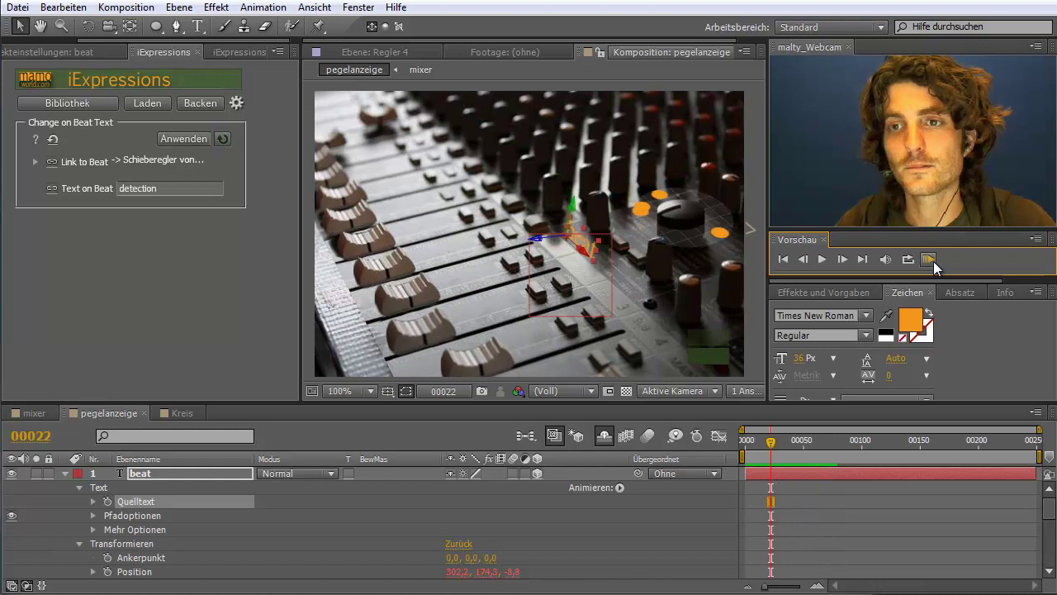
{"action": "left_click", "coordinate": [374, 357]}
Step: Add a Bevel and Emboss (Abgeflachte Kante und Relief) layer style to the beat text
{"action": "left_click", "coordinate": [152, 486]}
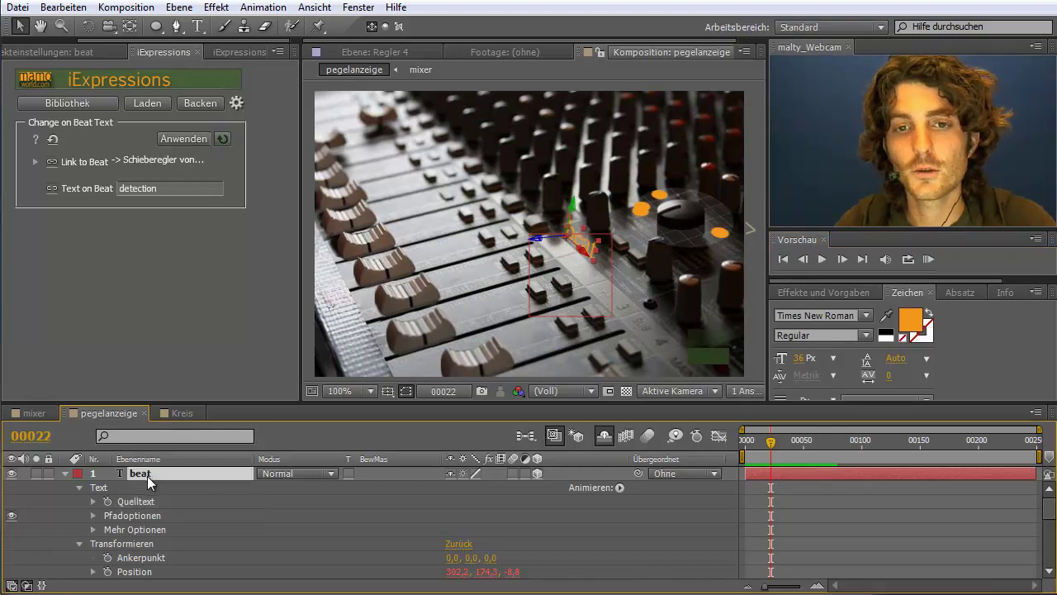
{"action": "left_click", "coordinate": [180, 8]}
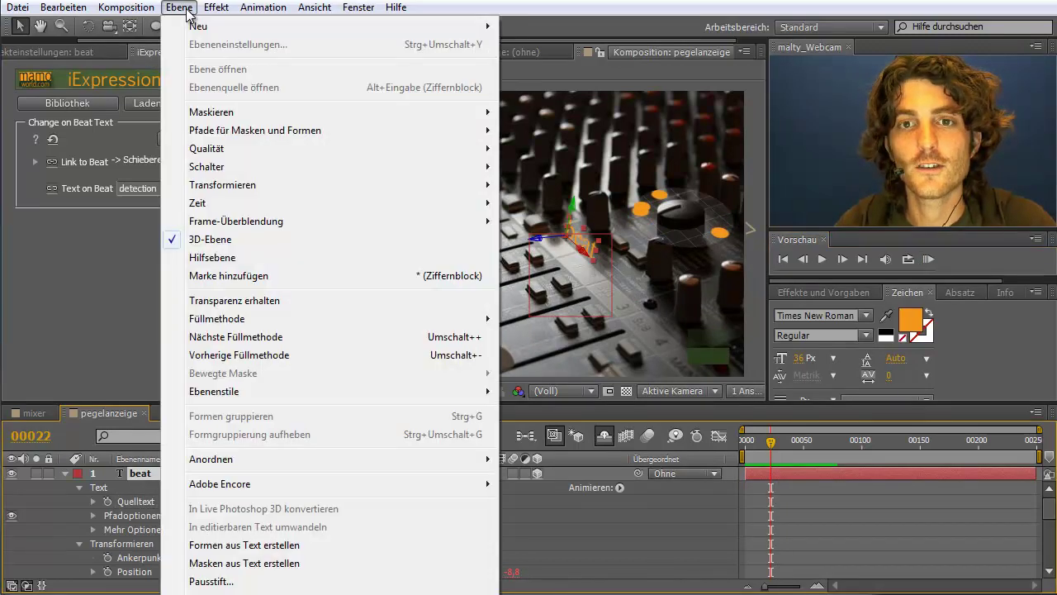
{"action": "mouse_move", "coordinate": [243, 391]}
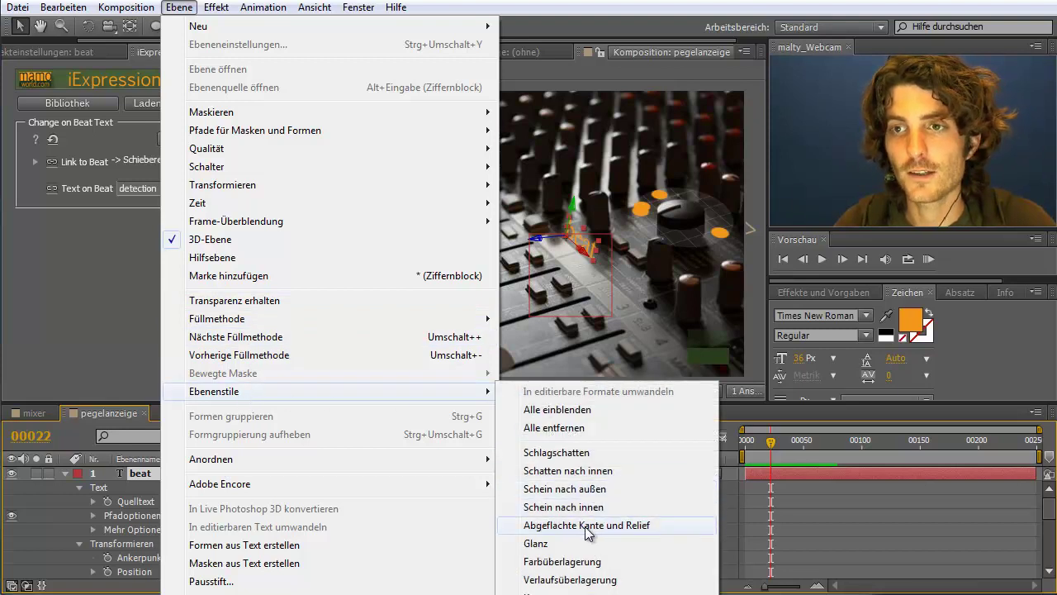
{"action": "left_click", "coordinate": [587, 529]}
Step: Duplicate the beat text layer with Ctrl+D, creating 'beat 2'
{"action": "left_click", "coordinate": [487, 296]}
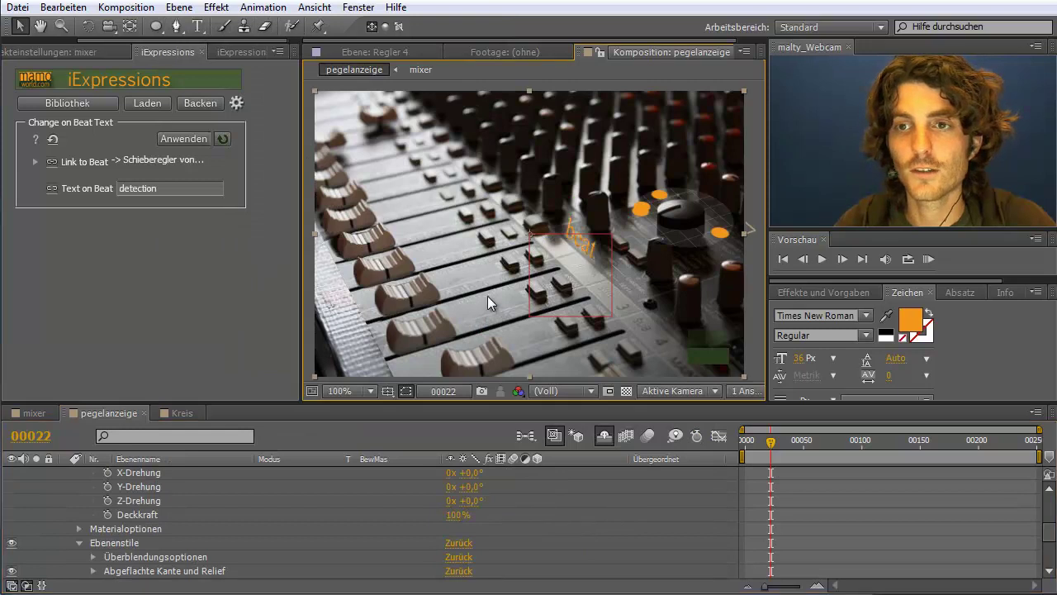
{"action": "scroll", "coordinate": [157, 512], "scroll_direction": "up", "scroll_amount": 5}
{"action": "left_click", "coordinate": [142, 476]}
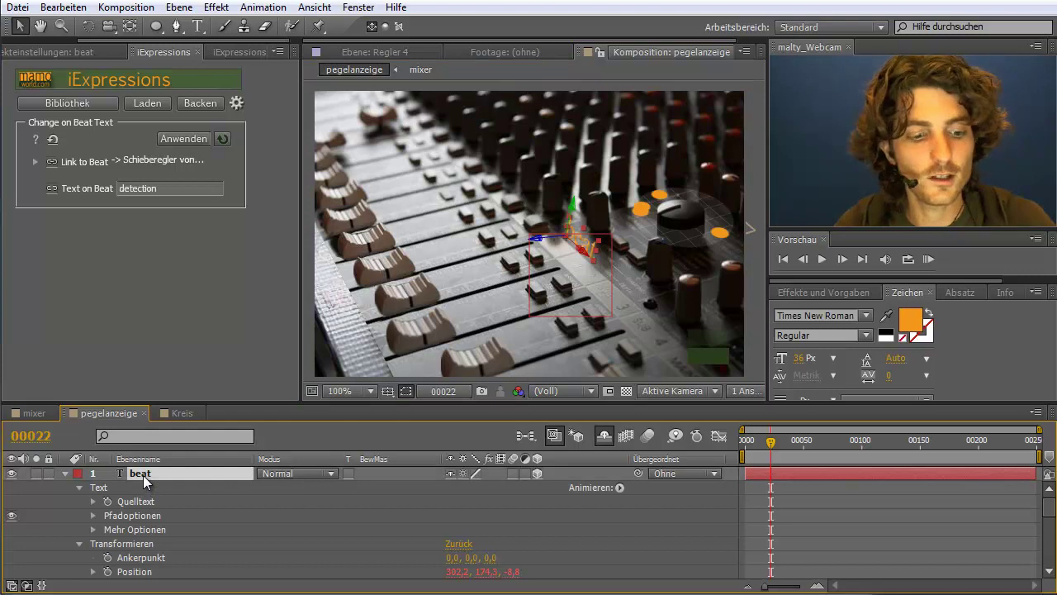
{"action": "key", "text": "ctrl+d"}
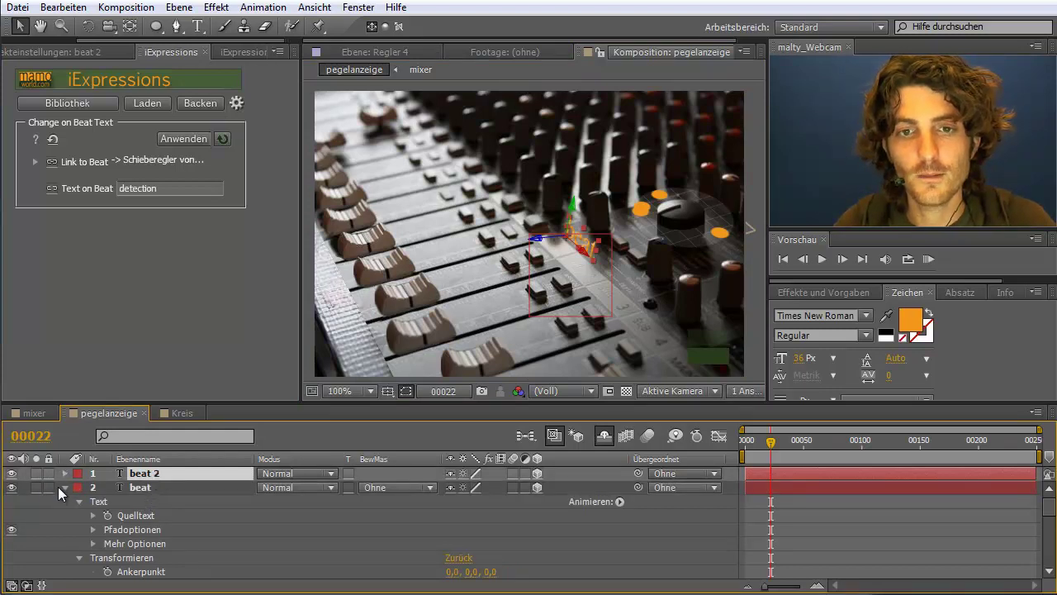
Step: Move 'beat 2' below the original beat layer and rename it 'beat schatten'
{"action": "left_click", "coordinate": [66, 487]}
{"action": "left_click_drag", "start_coordinate": [140, 475], "coordinate": [153, 496]}
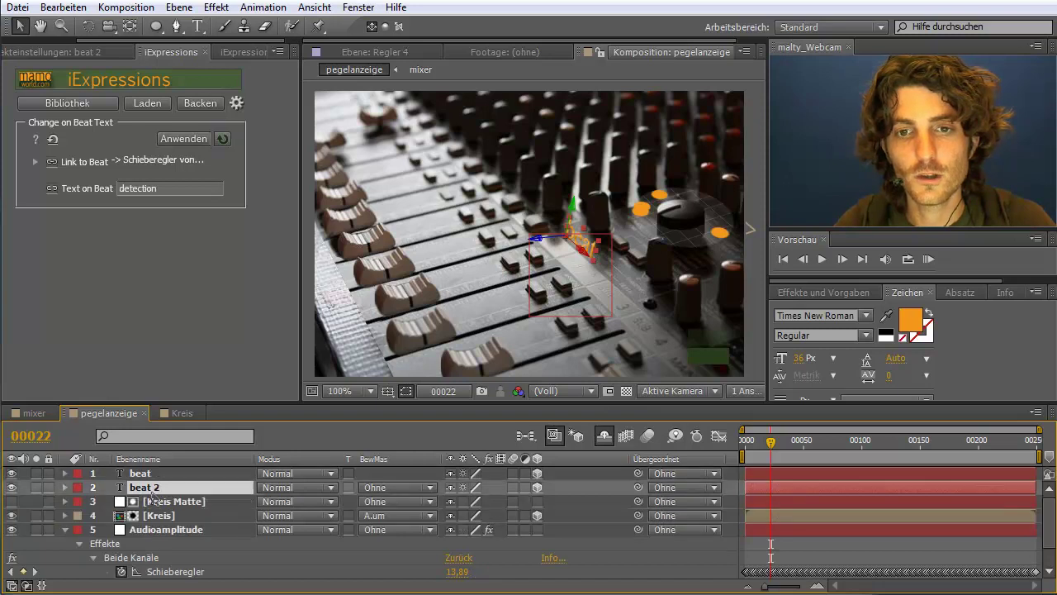
{"action": "key", "text": "Return"}
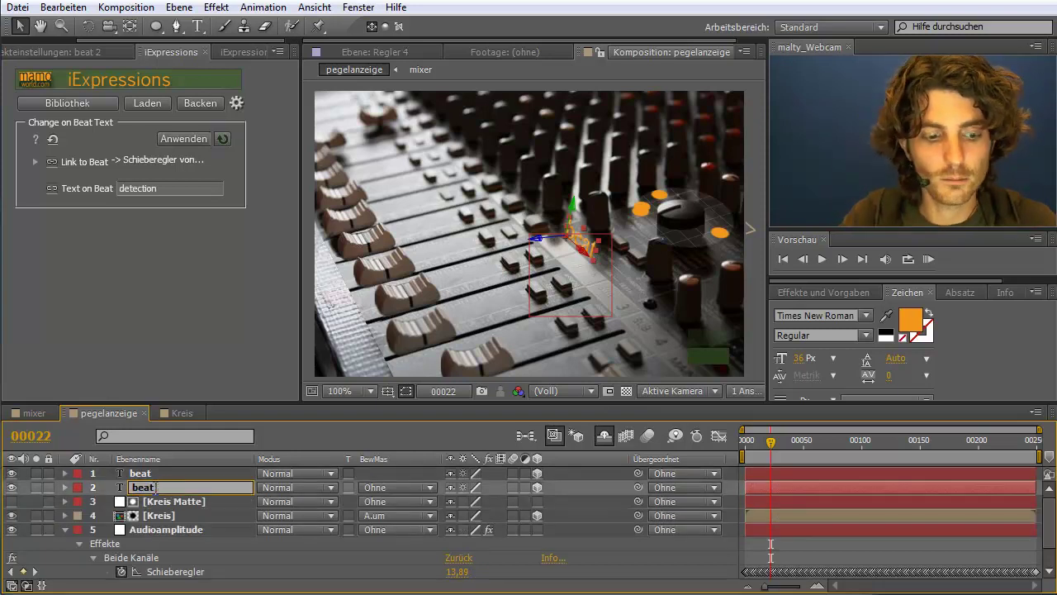
{"action": "type", "text": " schatten"}
{"action": "key", "text": "Return"}
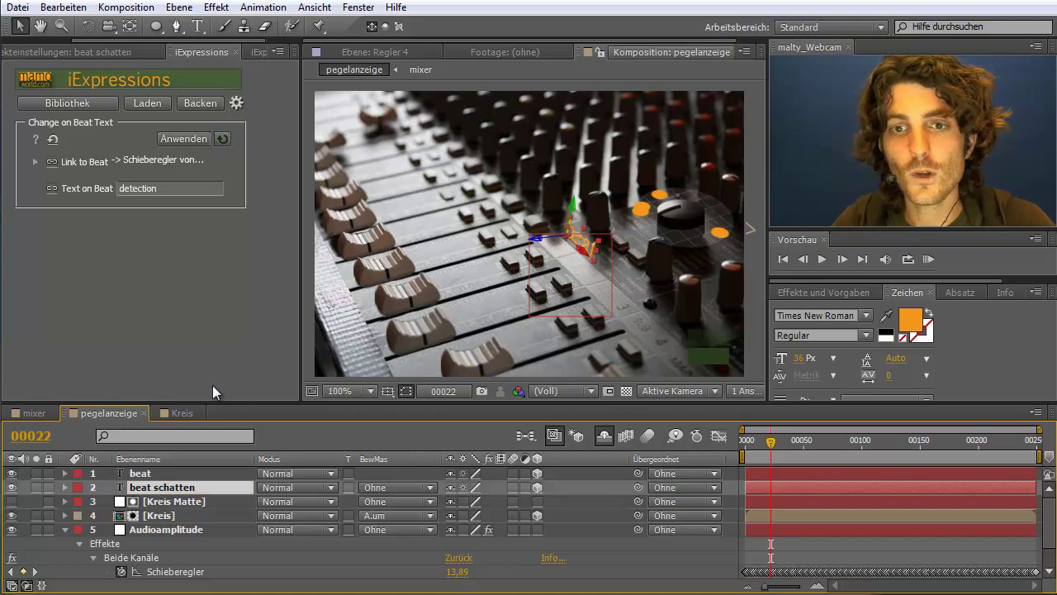
Step: Apply the Füllen effect to 'beat schatten' with a black fill colour
{"action": "left_click", "coordinate": [819, 291]}
{"action": "left_click", "coordinate": [821, 311]}
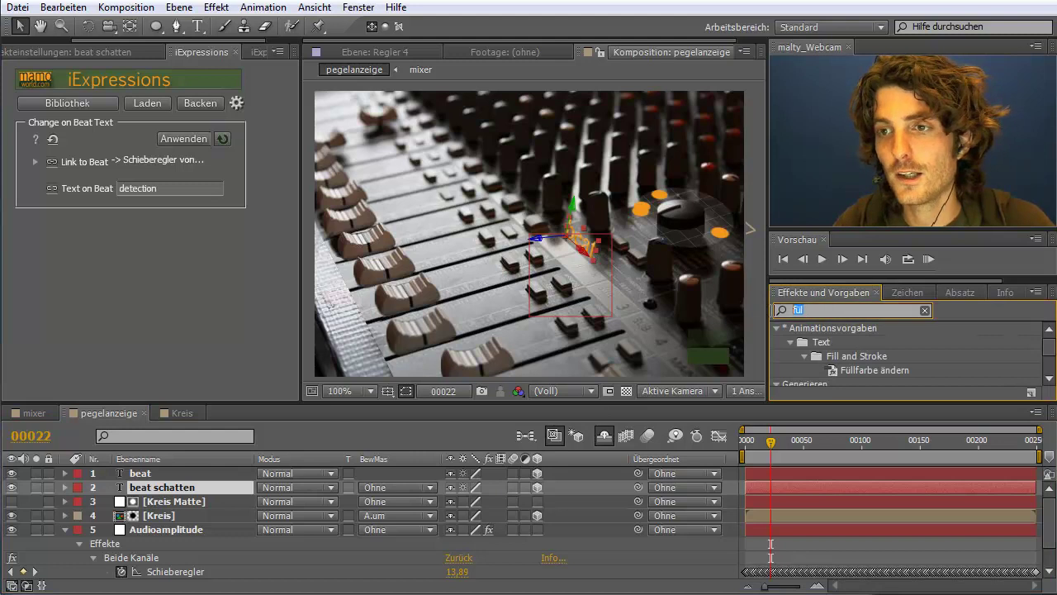
{"action": "scroll", "coordinate": [1040, 364], "scroll_direction": "down", "scroll_amount": 3}
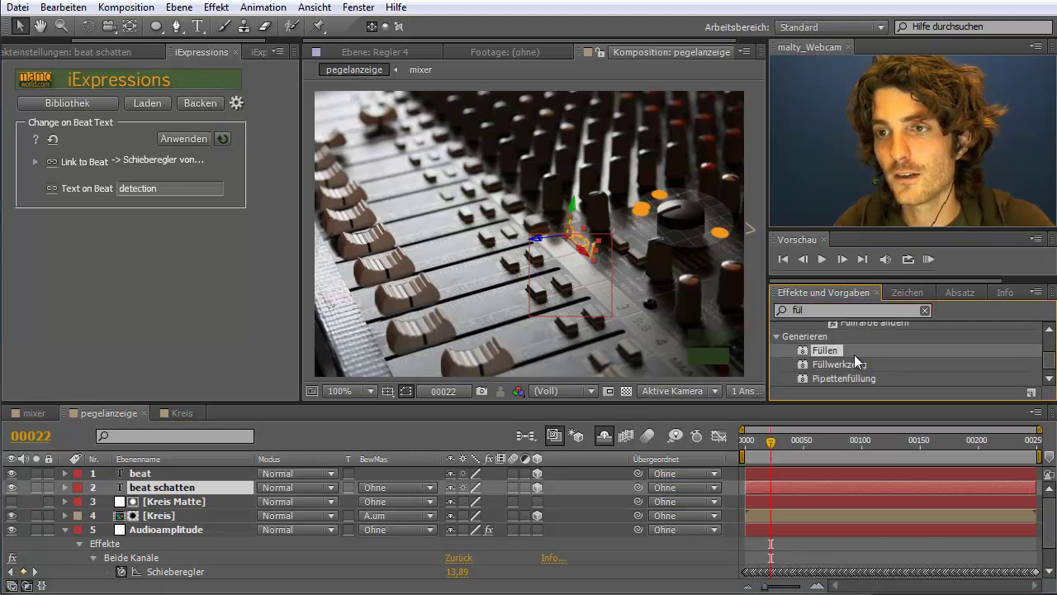
{"action": "left_click_drag", "start_coordinate": [820, 350], "coordinate": [170, 487]}
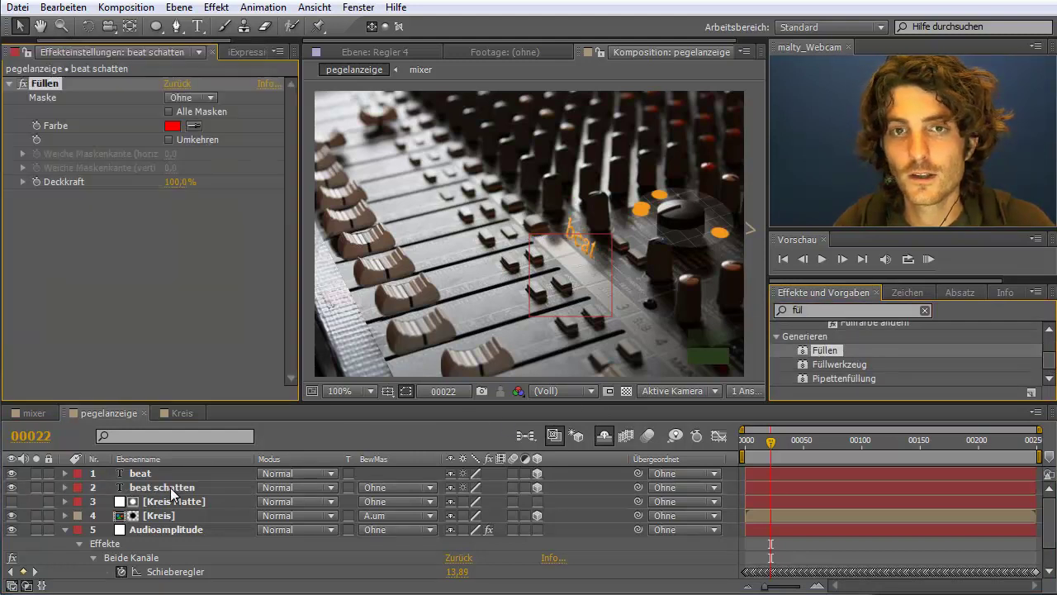
{"action": "left_click", "coordinate": [172, 126]}
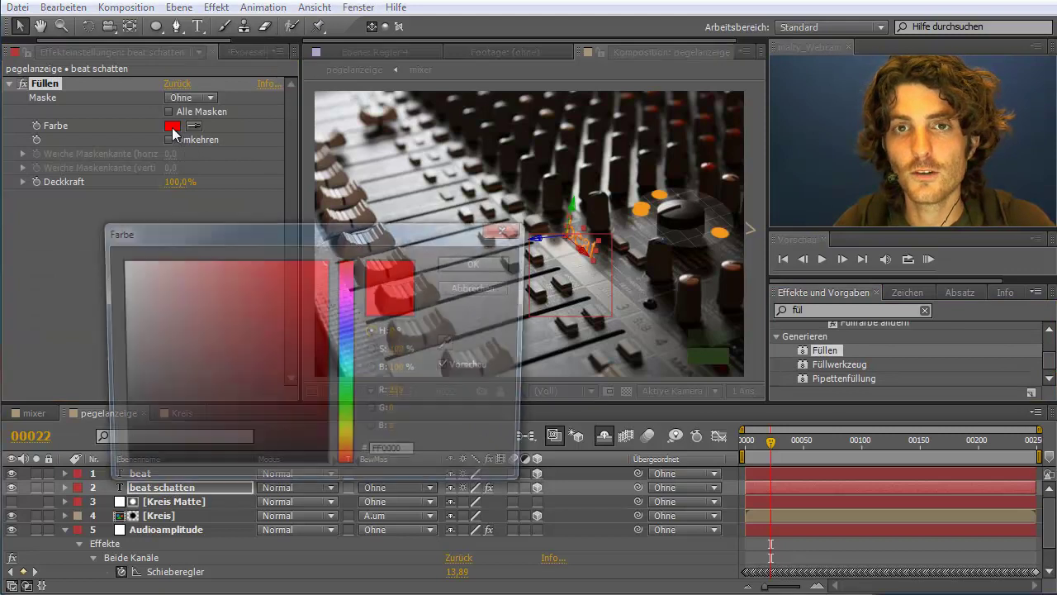
{"action": "left_click_drag", "start_coordinate": [215, 323], "coordinate": [95, 486]}
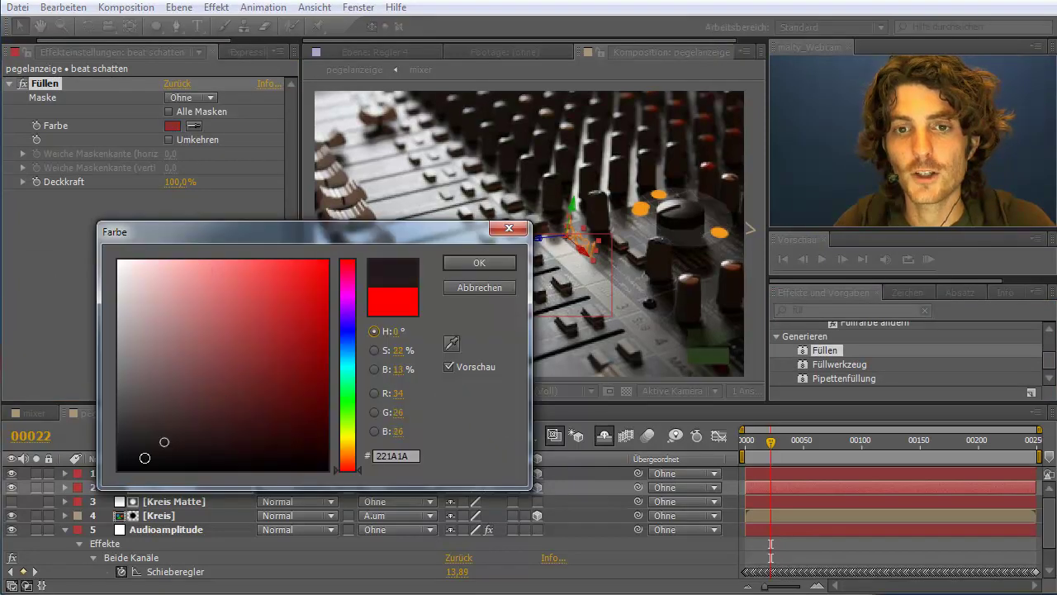
{"action": "left_click", "coordinate": [478, 263]}
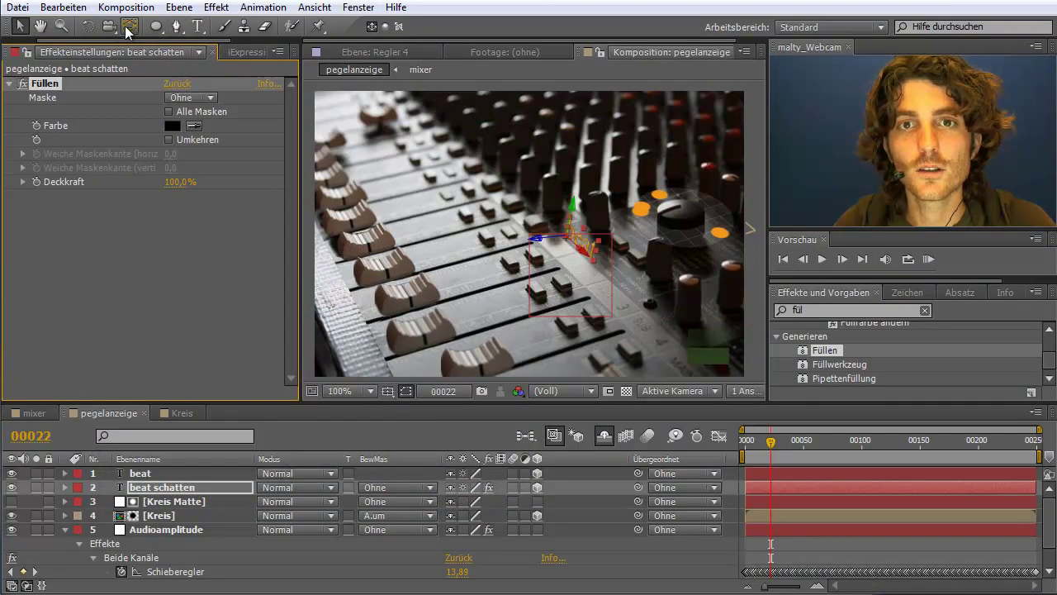
Step: Rotate the shadow text layer in 3D with the Rotation tool
{"action": "left_click", "coordinate": [88, 26]}
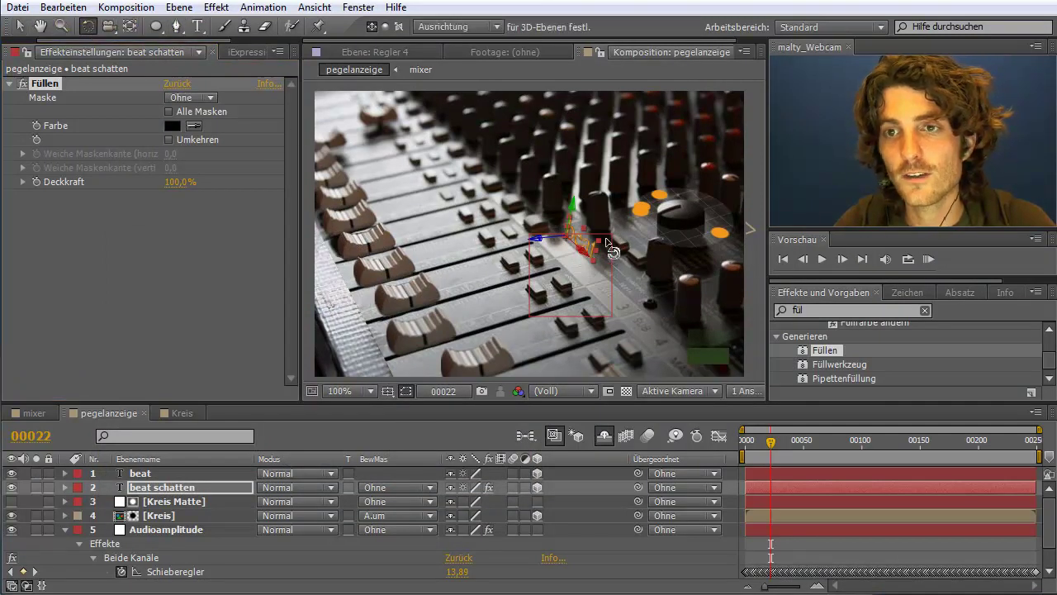
{"action": "left_click_drag", "start_coordinate": [584, 250], "coordinate": [623, 242]}
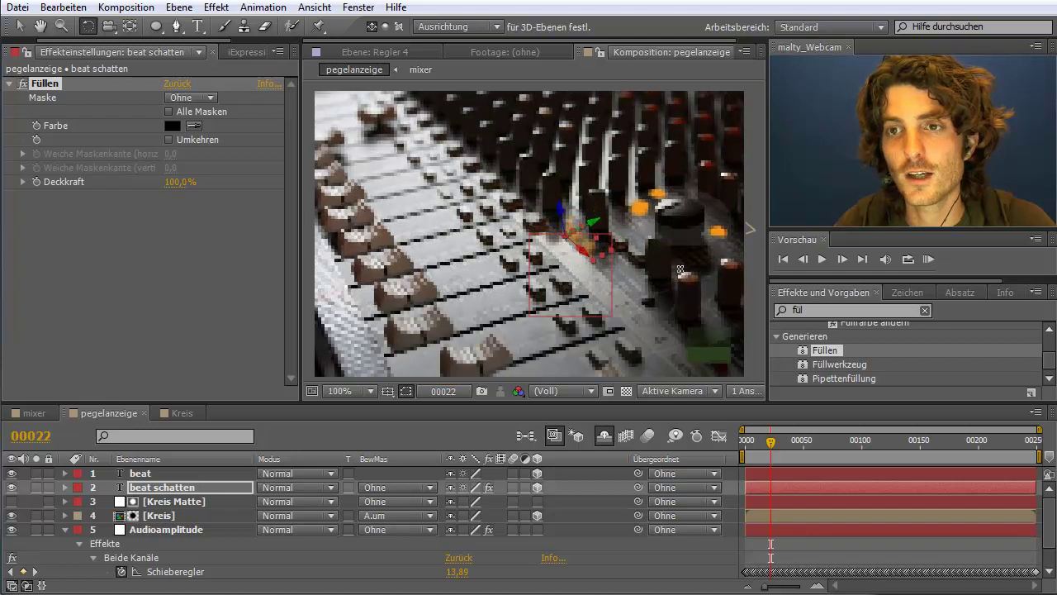
{"action": "left_click_drag", "start_coordinate": [657, 226], "coordinate": [645, 197]}
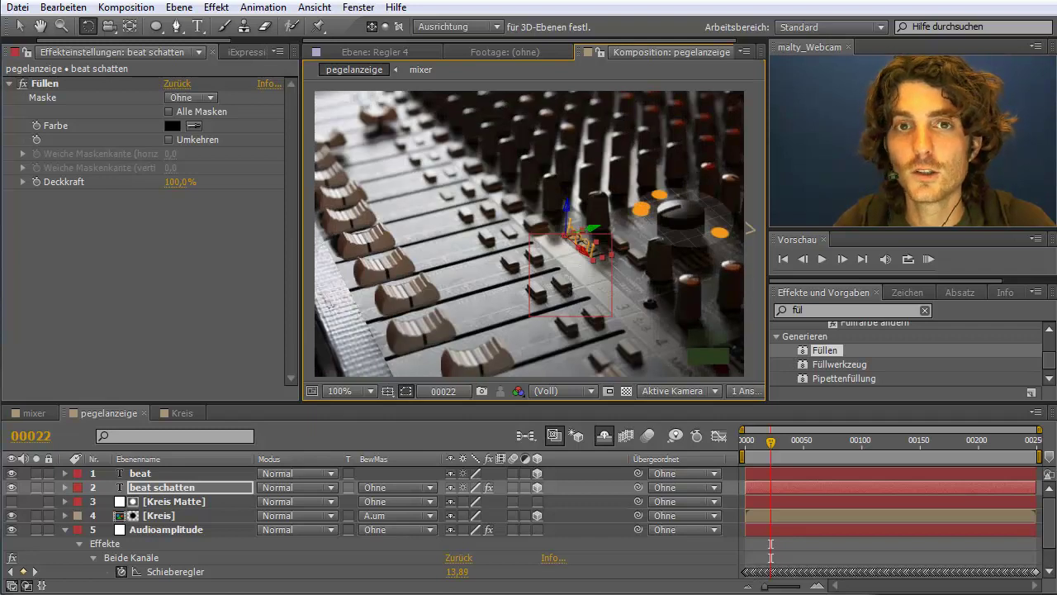
{"action": "key", "text": "v"}
{"action": "left_click", "coordinate": [473, 239]}
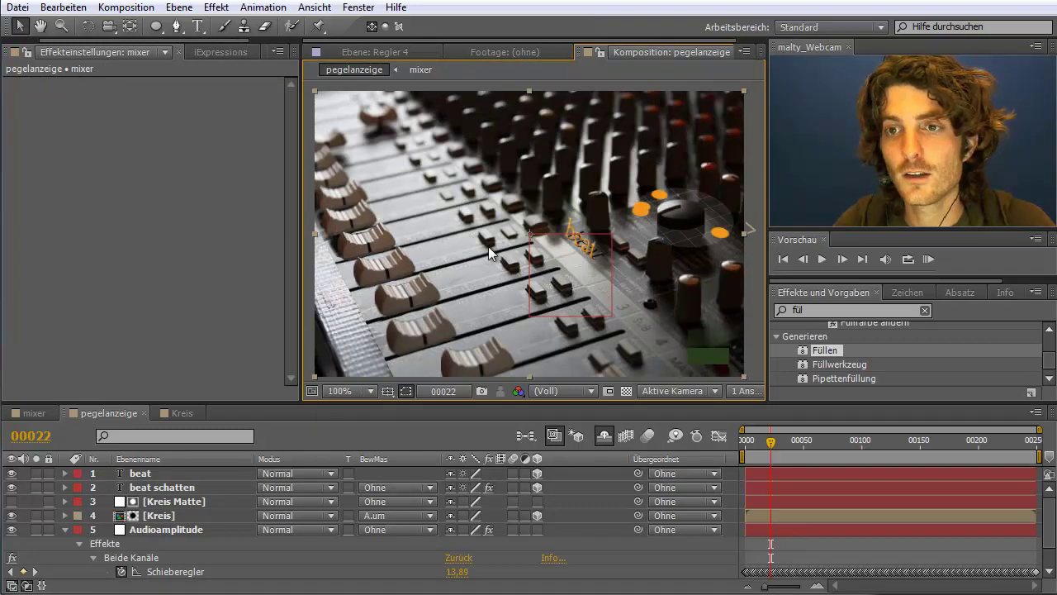
Step: Apply Schneller Weichzeichner to 'beat schatten' with a blur strength of 2,0
{"action": "double_click", "coordinate": [818, 310]}
{"action": "type", "text": "weich"}
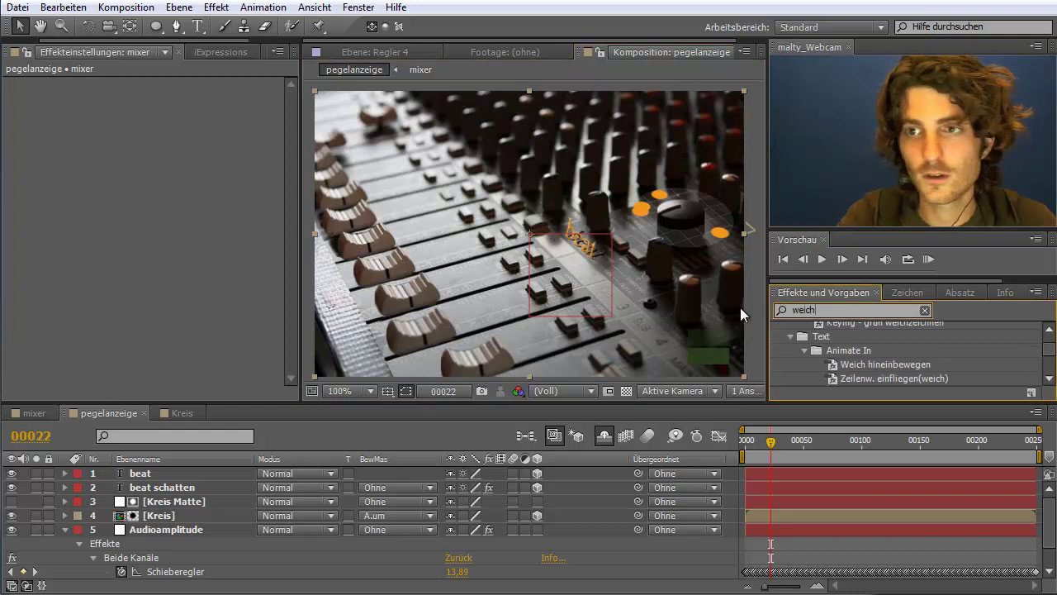
{"action": "scroll", "coordinate": [1046, 355], "scroll_direction": "down", "scroll_amount": 2}
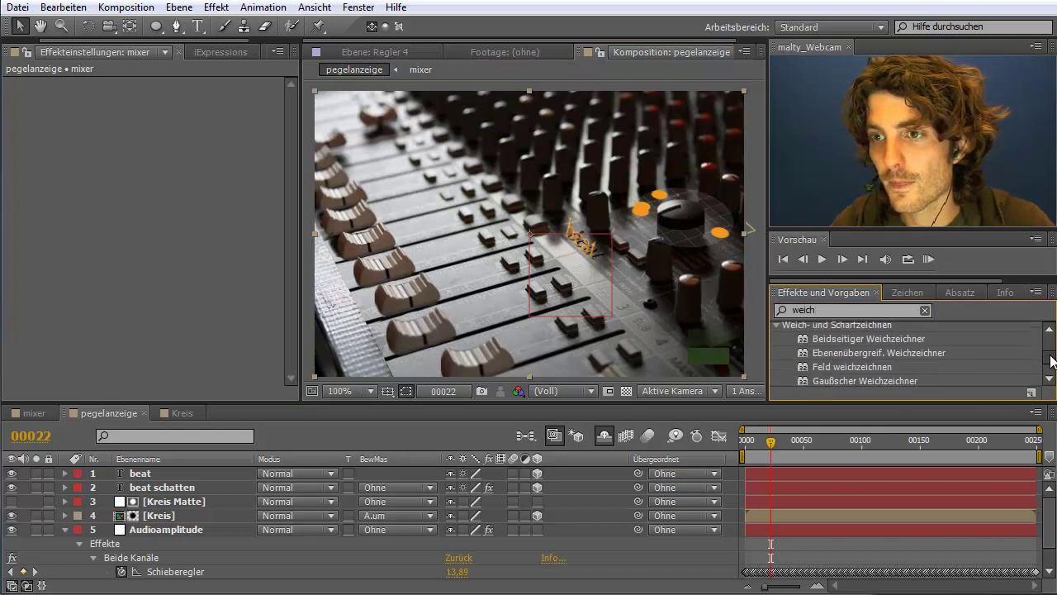
{"action": "scroll", "coordinate": [1053, 360], "scroll_direction": "down", "scroll_amount": 2}
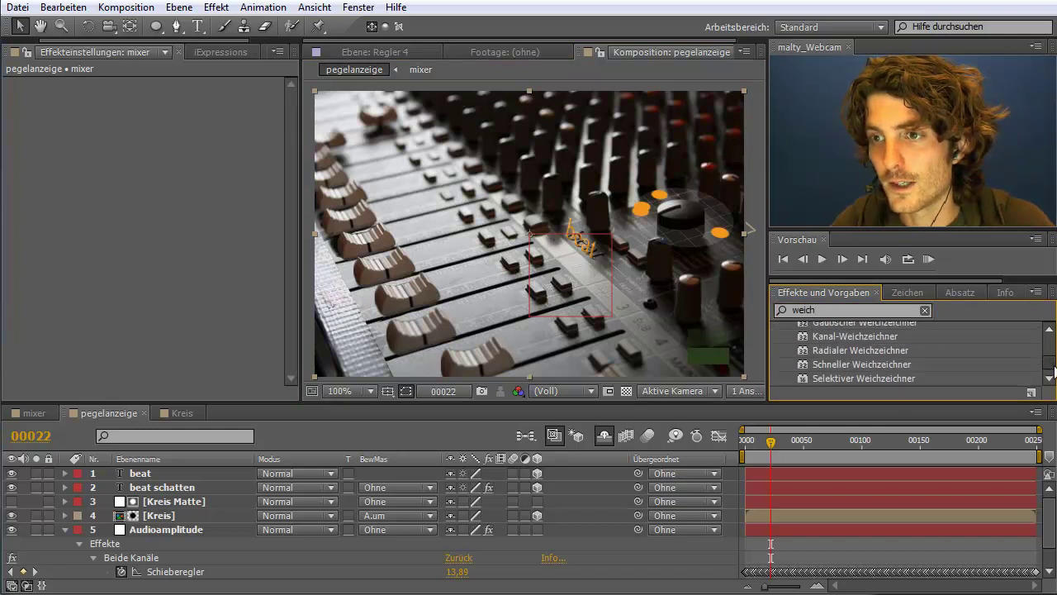
{"action": "left_click_drag", "start_coordinate": [844, 364], "coordinate": [170, 486]}
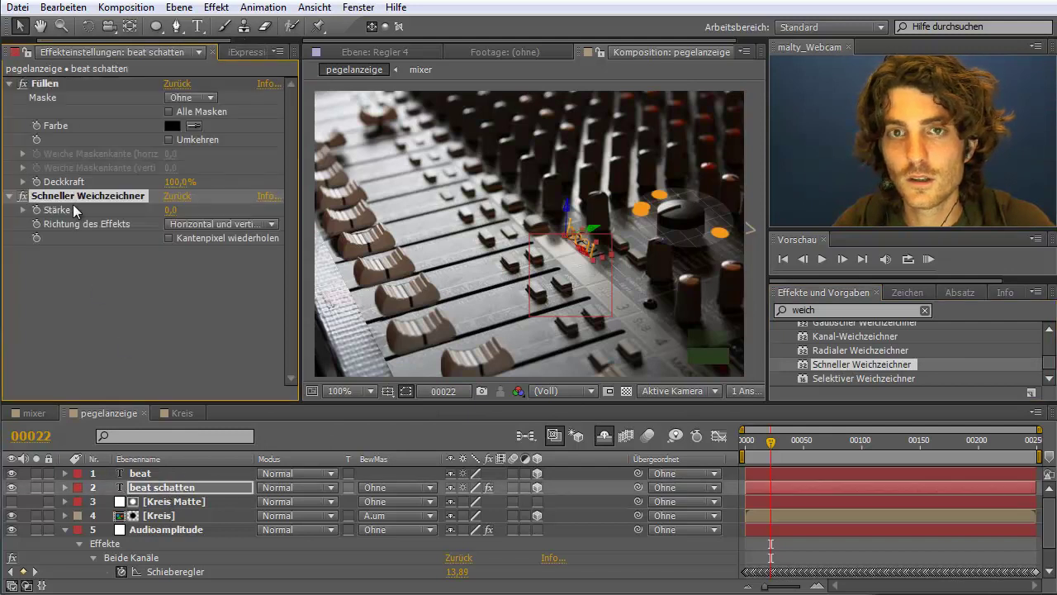
{"action": "left_click", "coordinate": [170, 211]}
{"action": "type", "text": "2"}
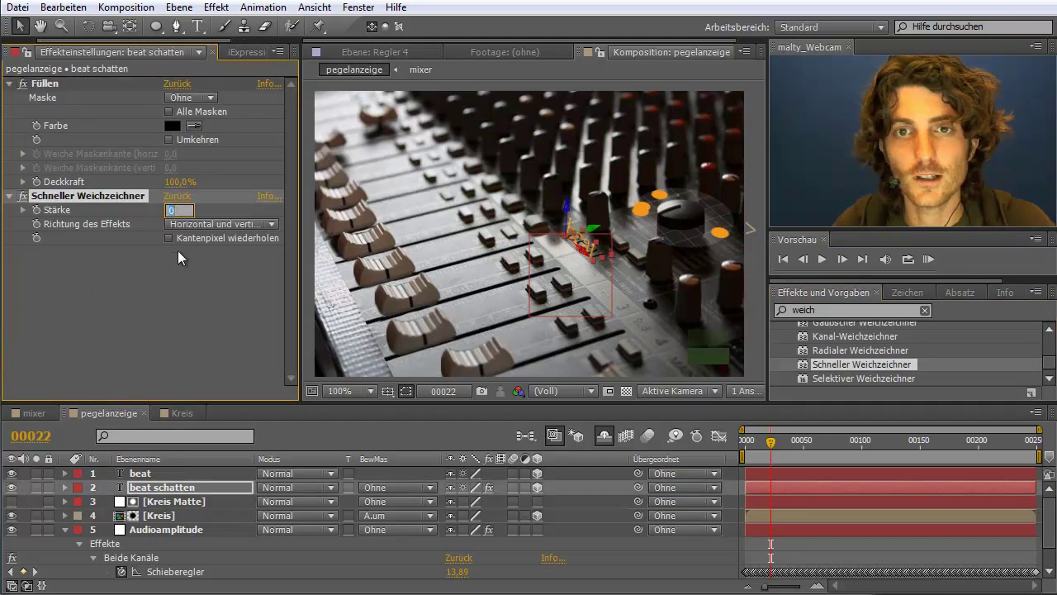
{"action": "key", "text": "Return"}
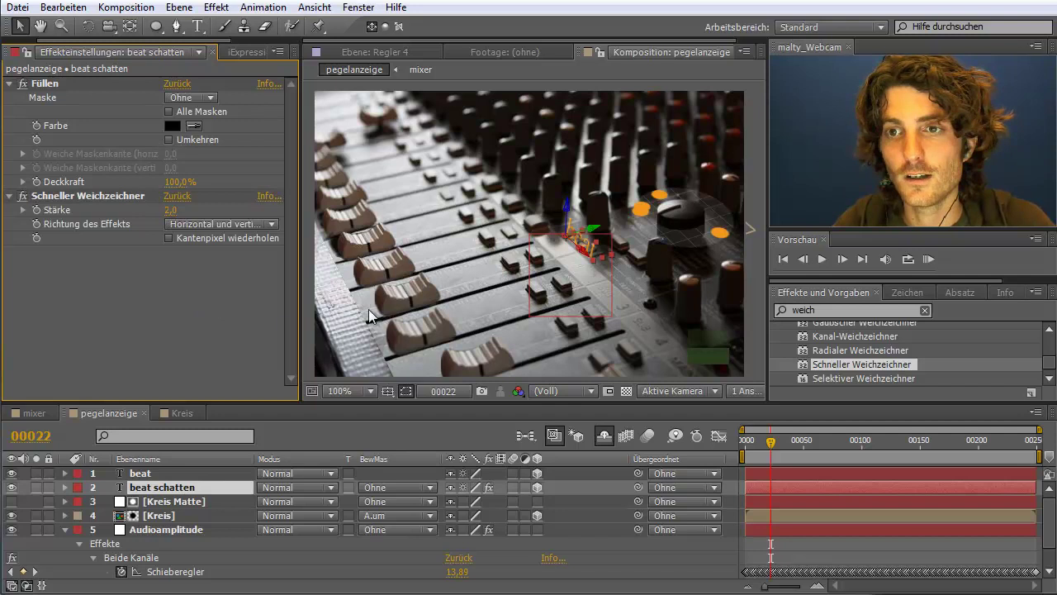
Step: Run and stop a preview of the blurred shadow animation
{"action": "left_click", "coordinate": [492, 285]}
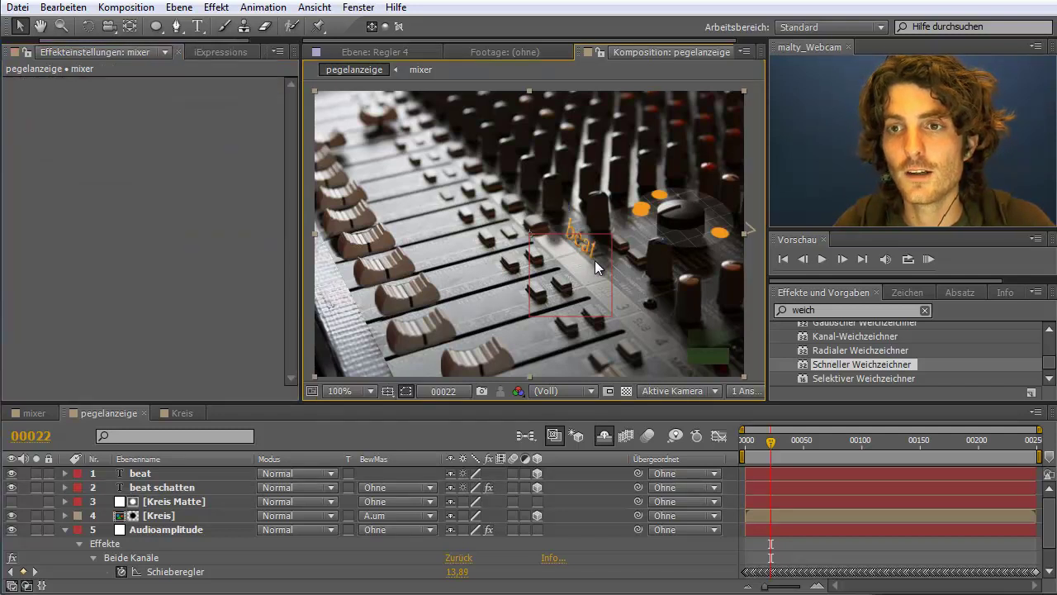
{"action": "left_click", "coordinate": [928, 260]}
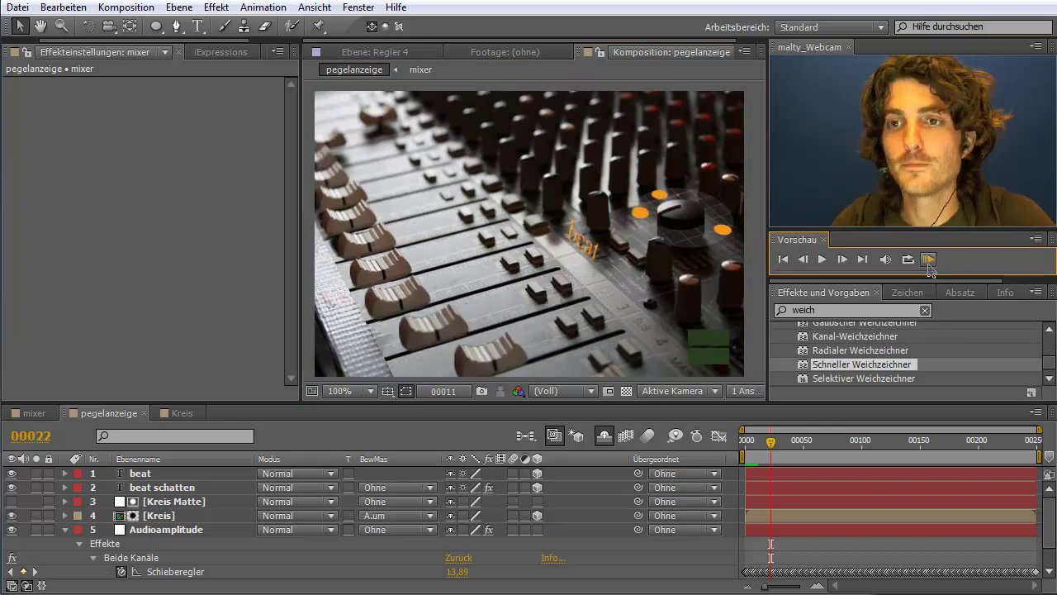
{"action": "left_click", "coordinate": [928, 262]}
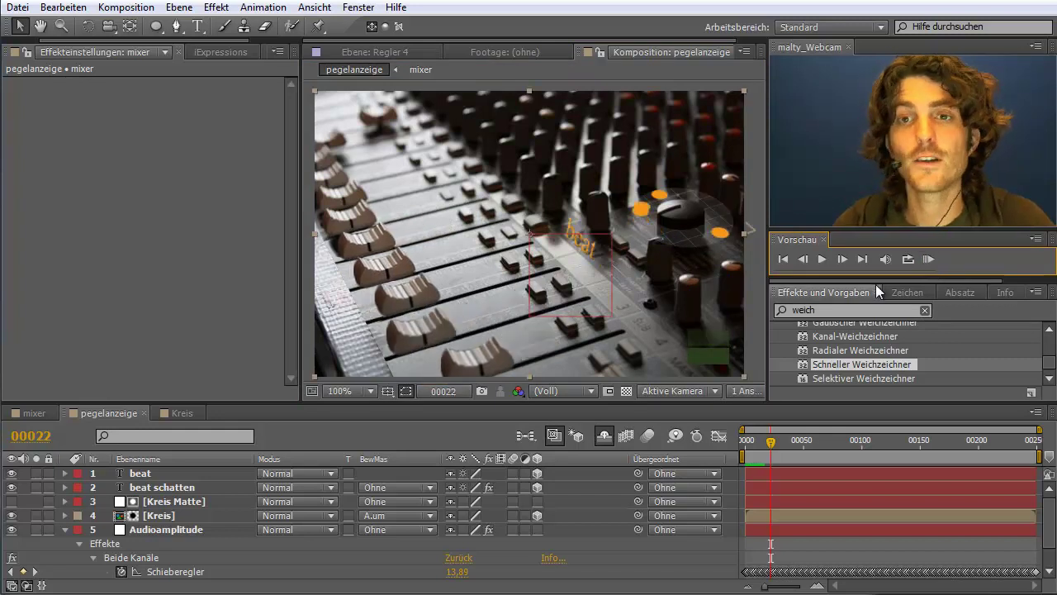